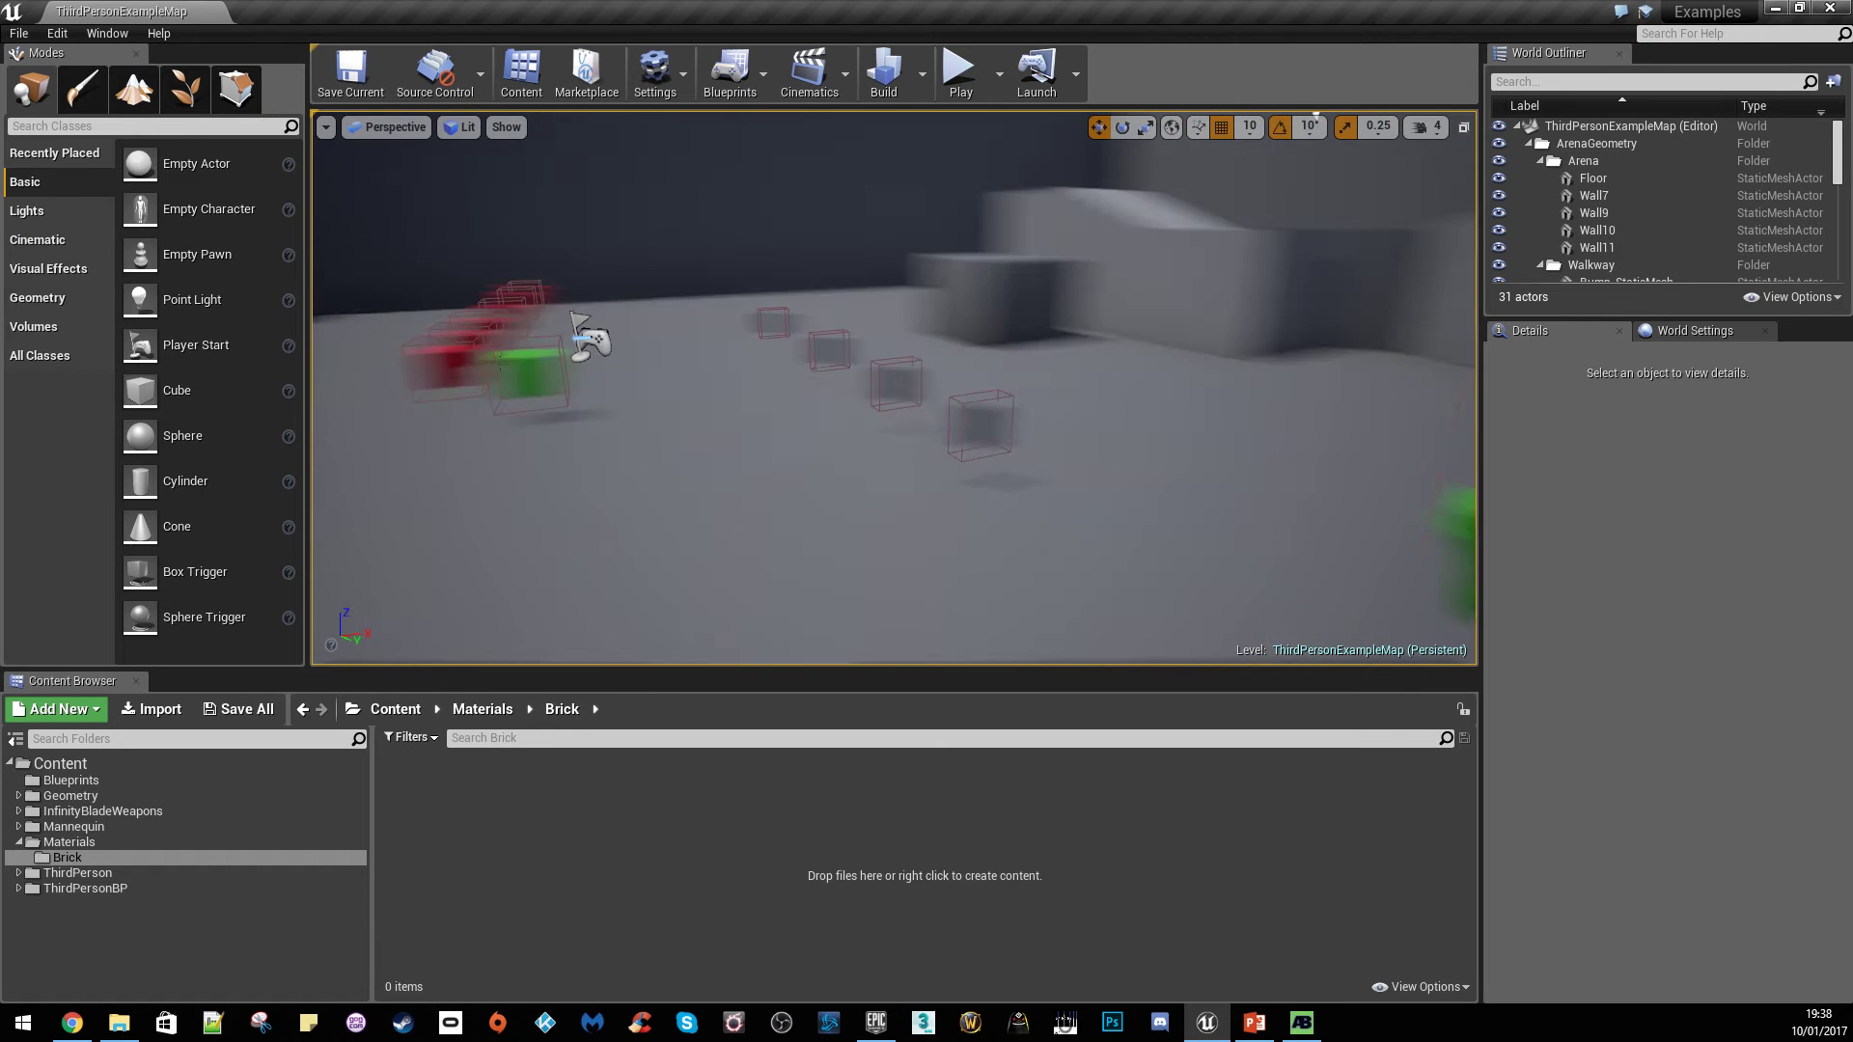
right_click_drag(912, 338, 849, 338)
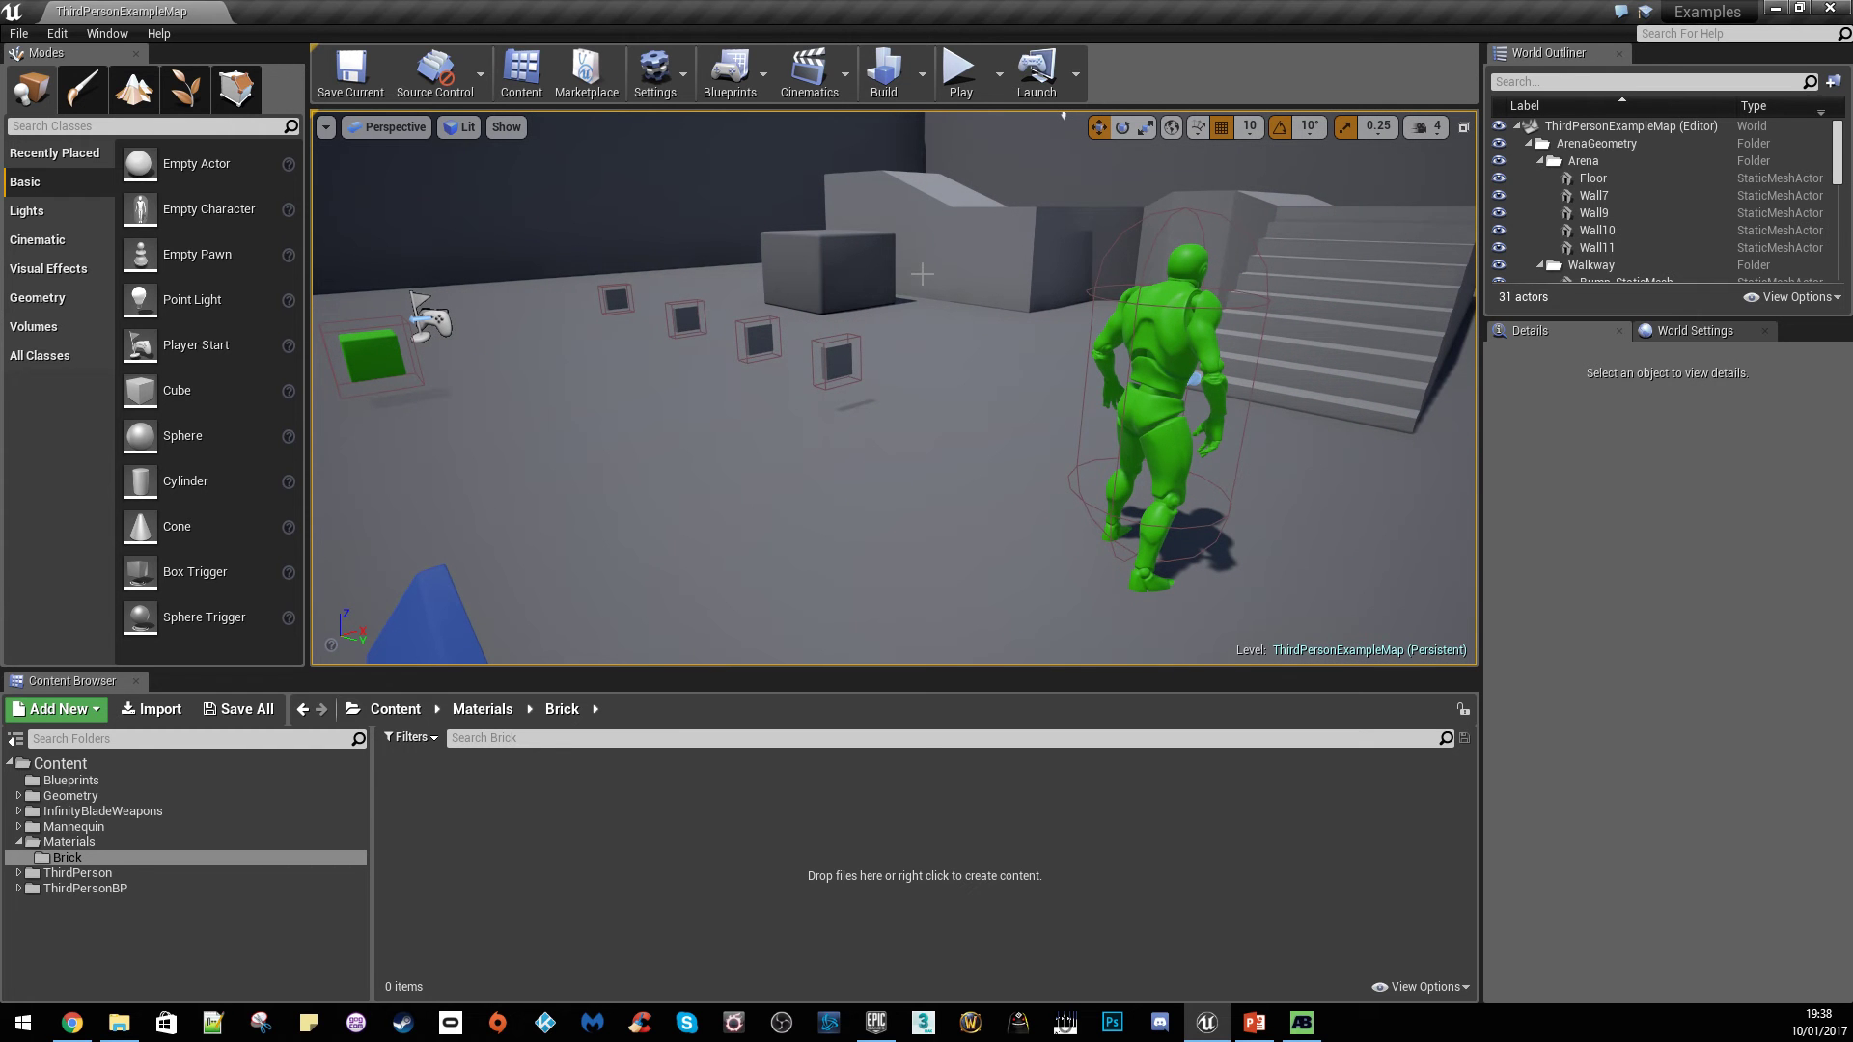
mouse_move(1063, 286)
right_mouse_down()
mouse_move(1148, 286)
mouse_move(1042, 286)
mouse_move(1071, 271)
right_mouse_up()
right_click_drag(1106, 141, 970, 172)
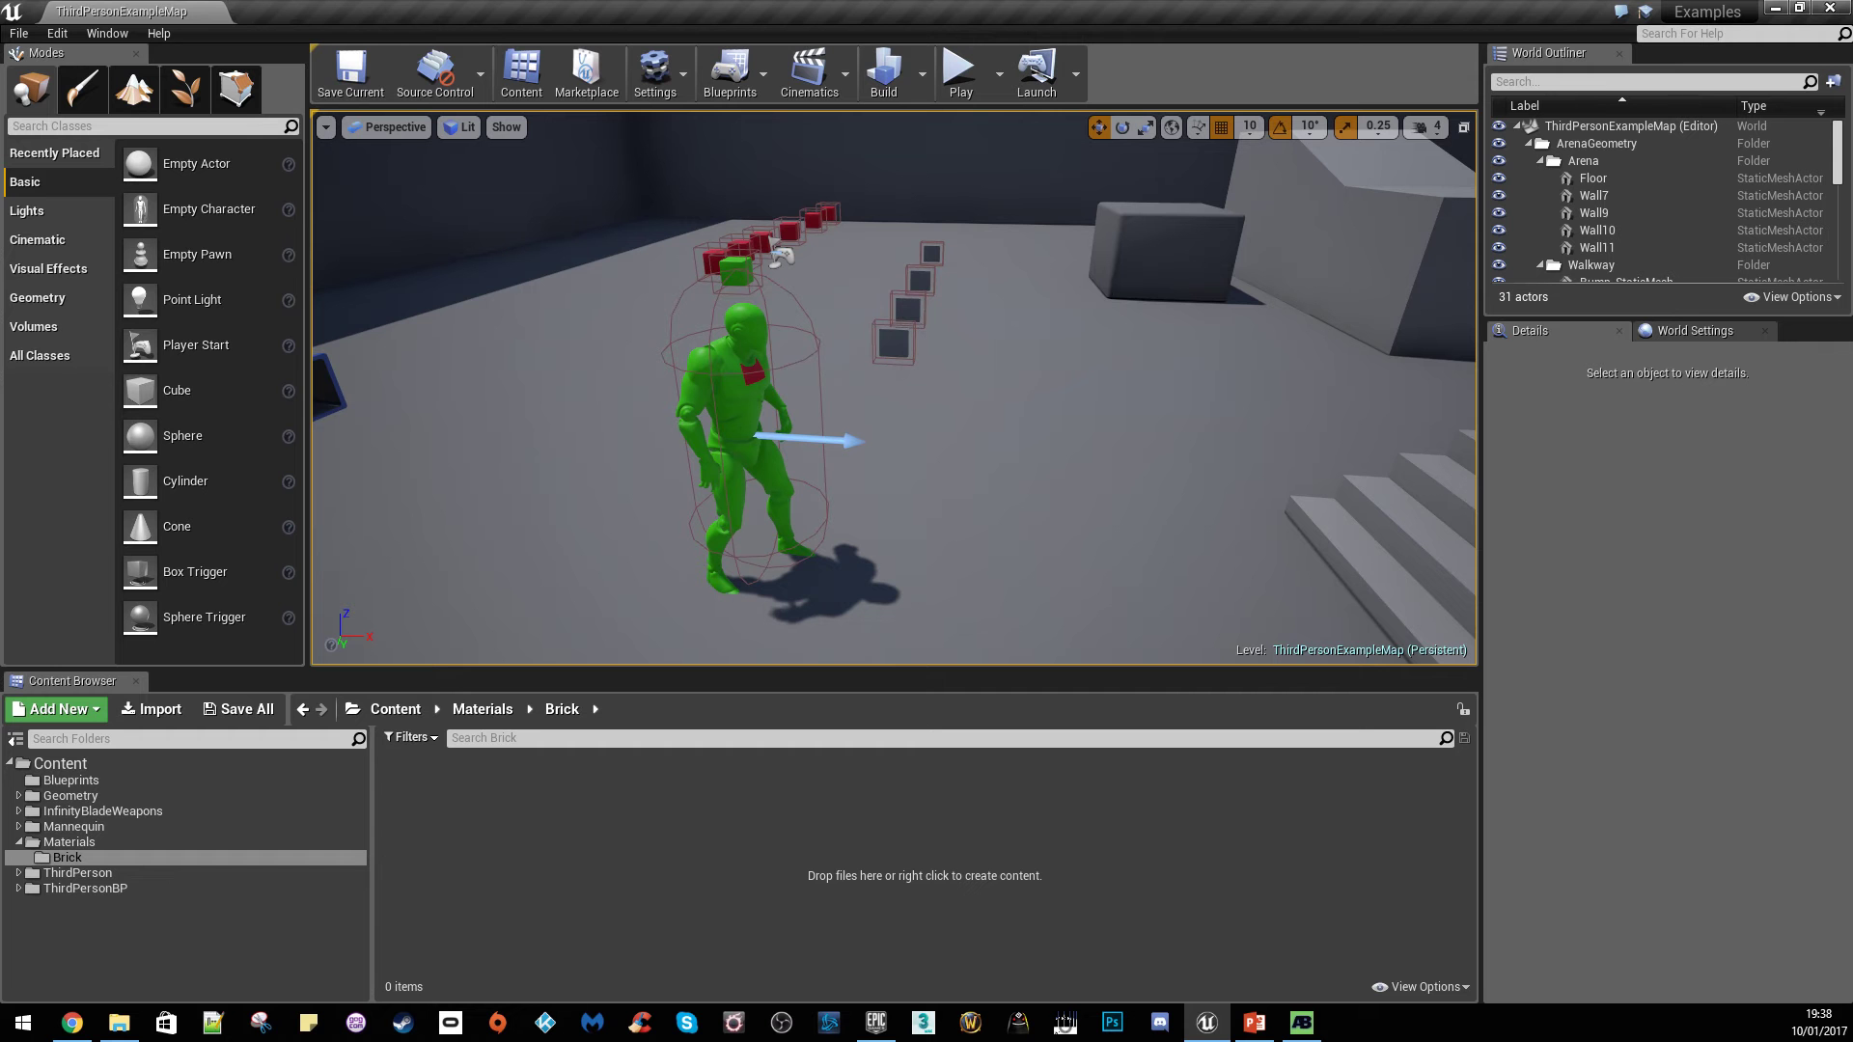
right_click_drag(579, 357, 676, 357)
right_click_drag(429, 333, 425, 328)
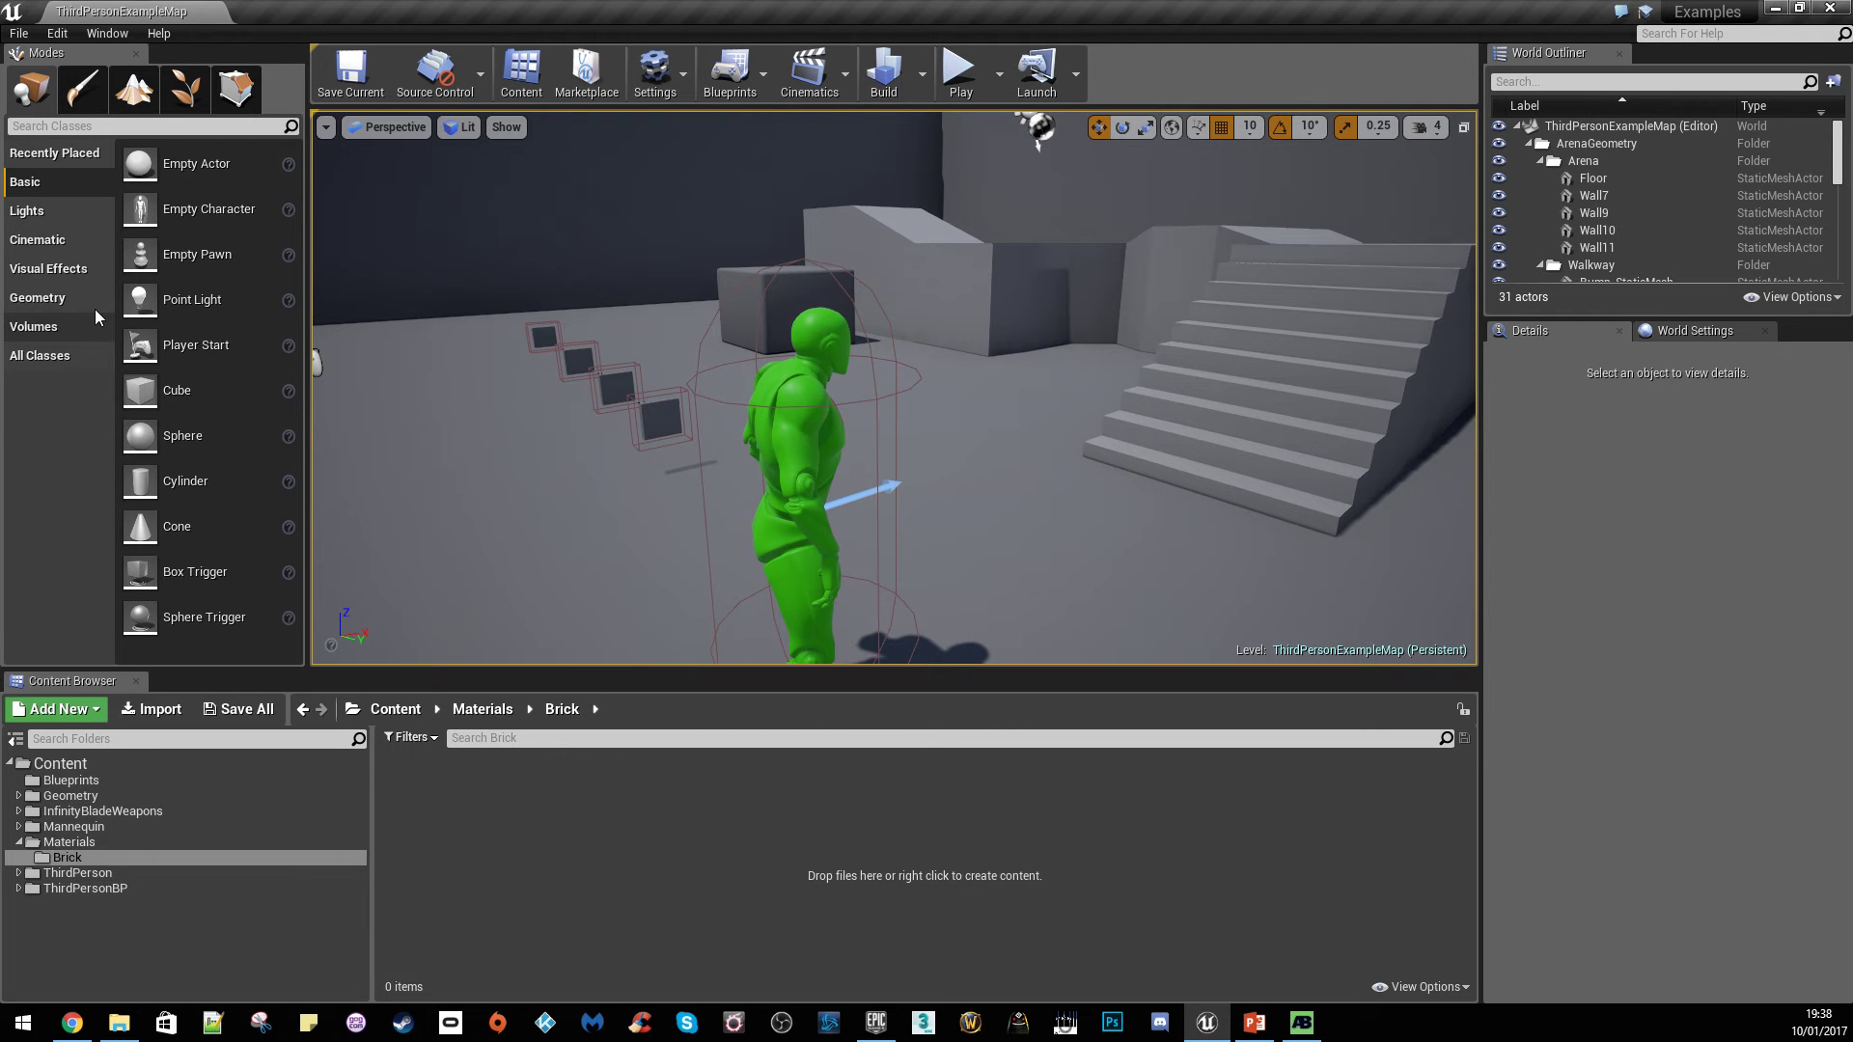
Place a basic cube on the floor beside the green character and delete it again
left_click_drag(153, 368, 1067, 426)
right_click_drag(1066, 603, 907, 623)
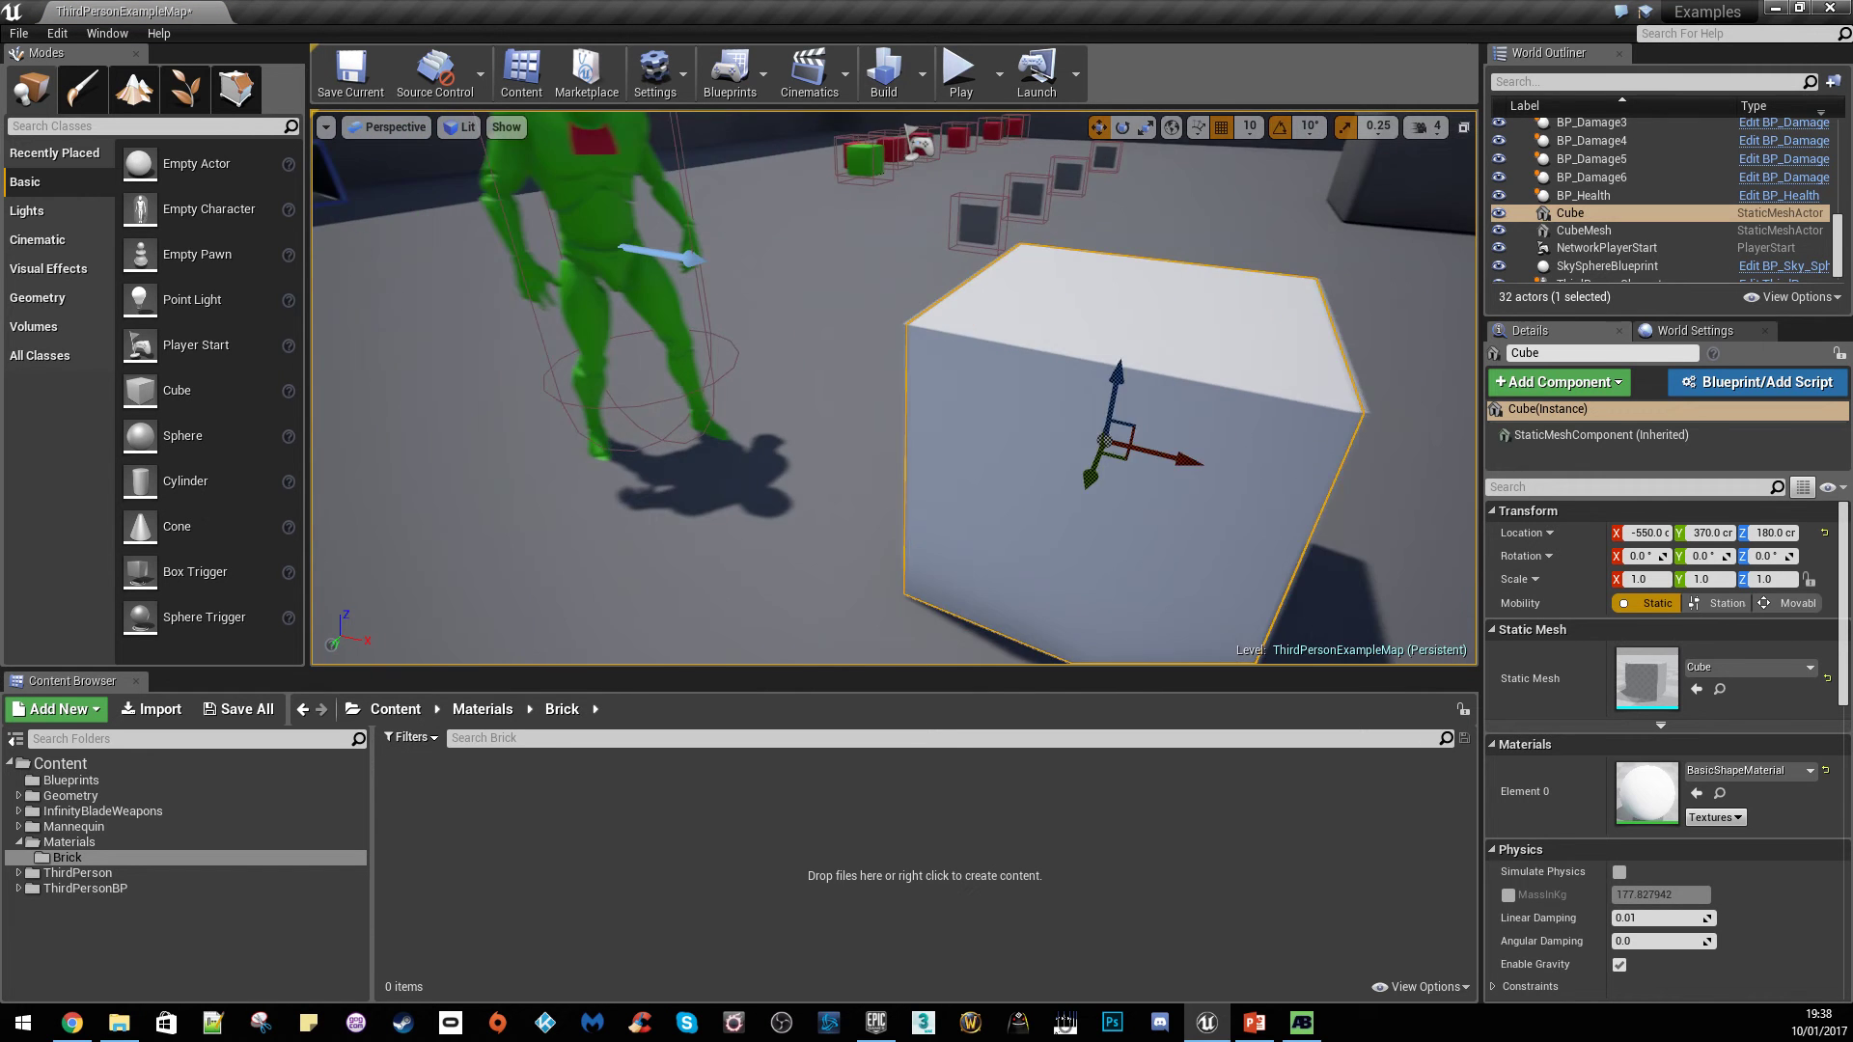
right_click_drag(951, 424, 1021, 422)
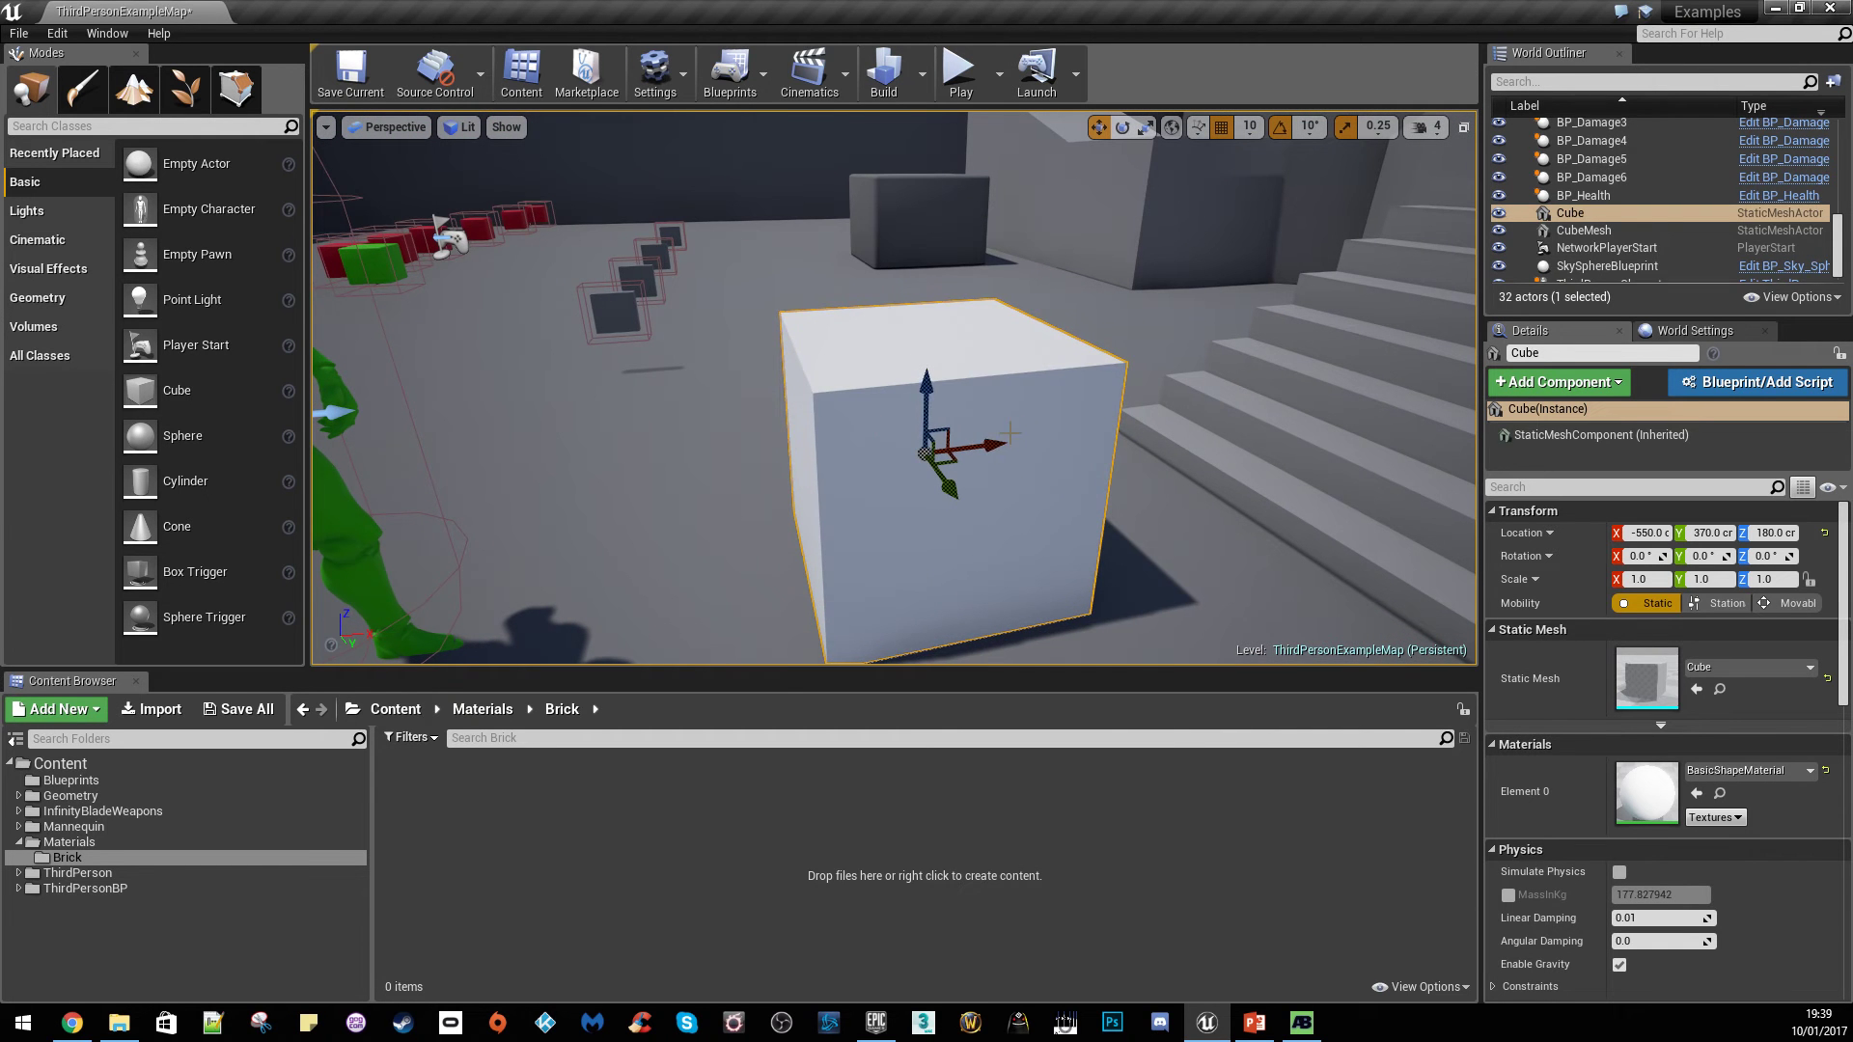
key("Delete")
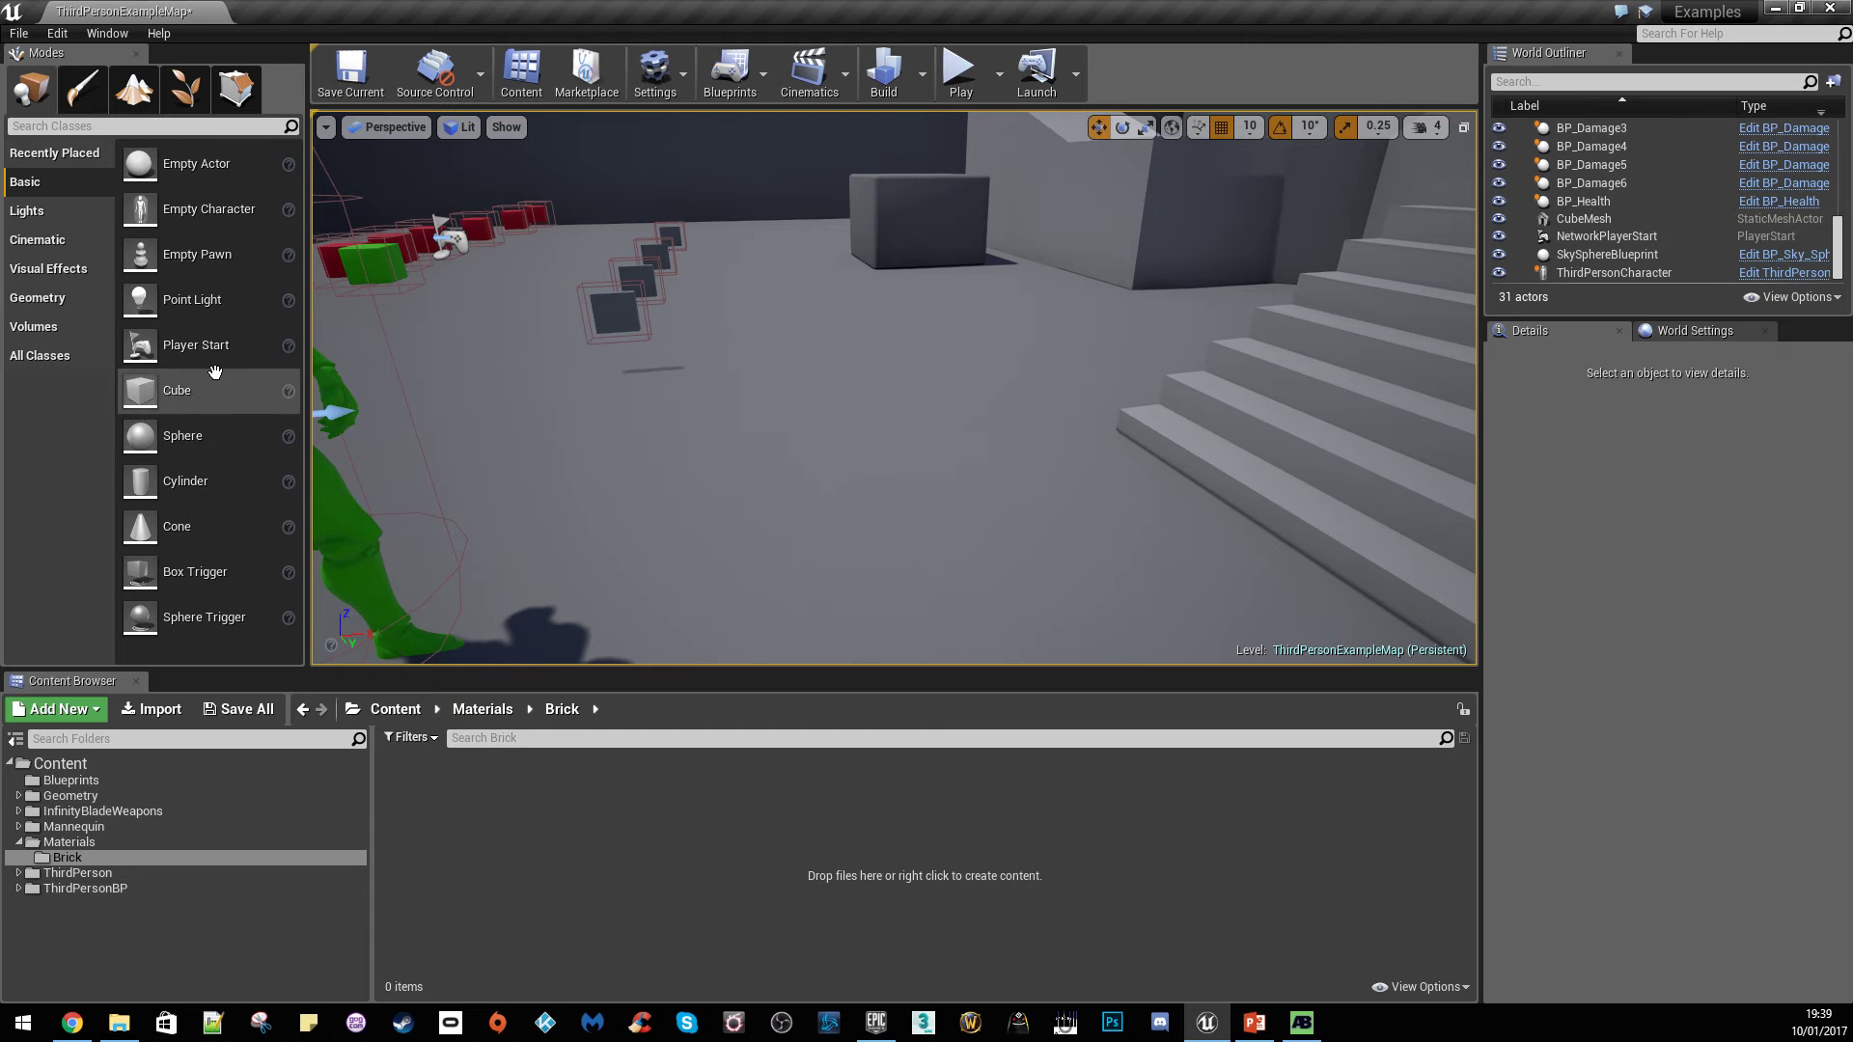
Add a Geometry box brush on the floor and scale it to 3.5 in Y and 0.25 in Z
left_click(82, 297)
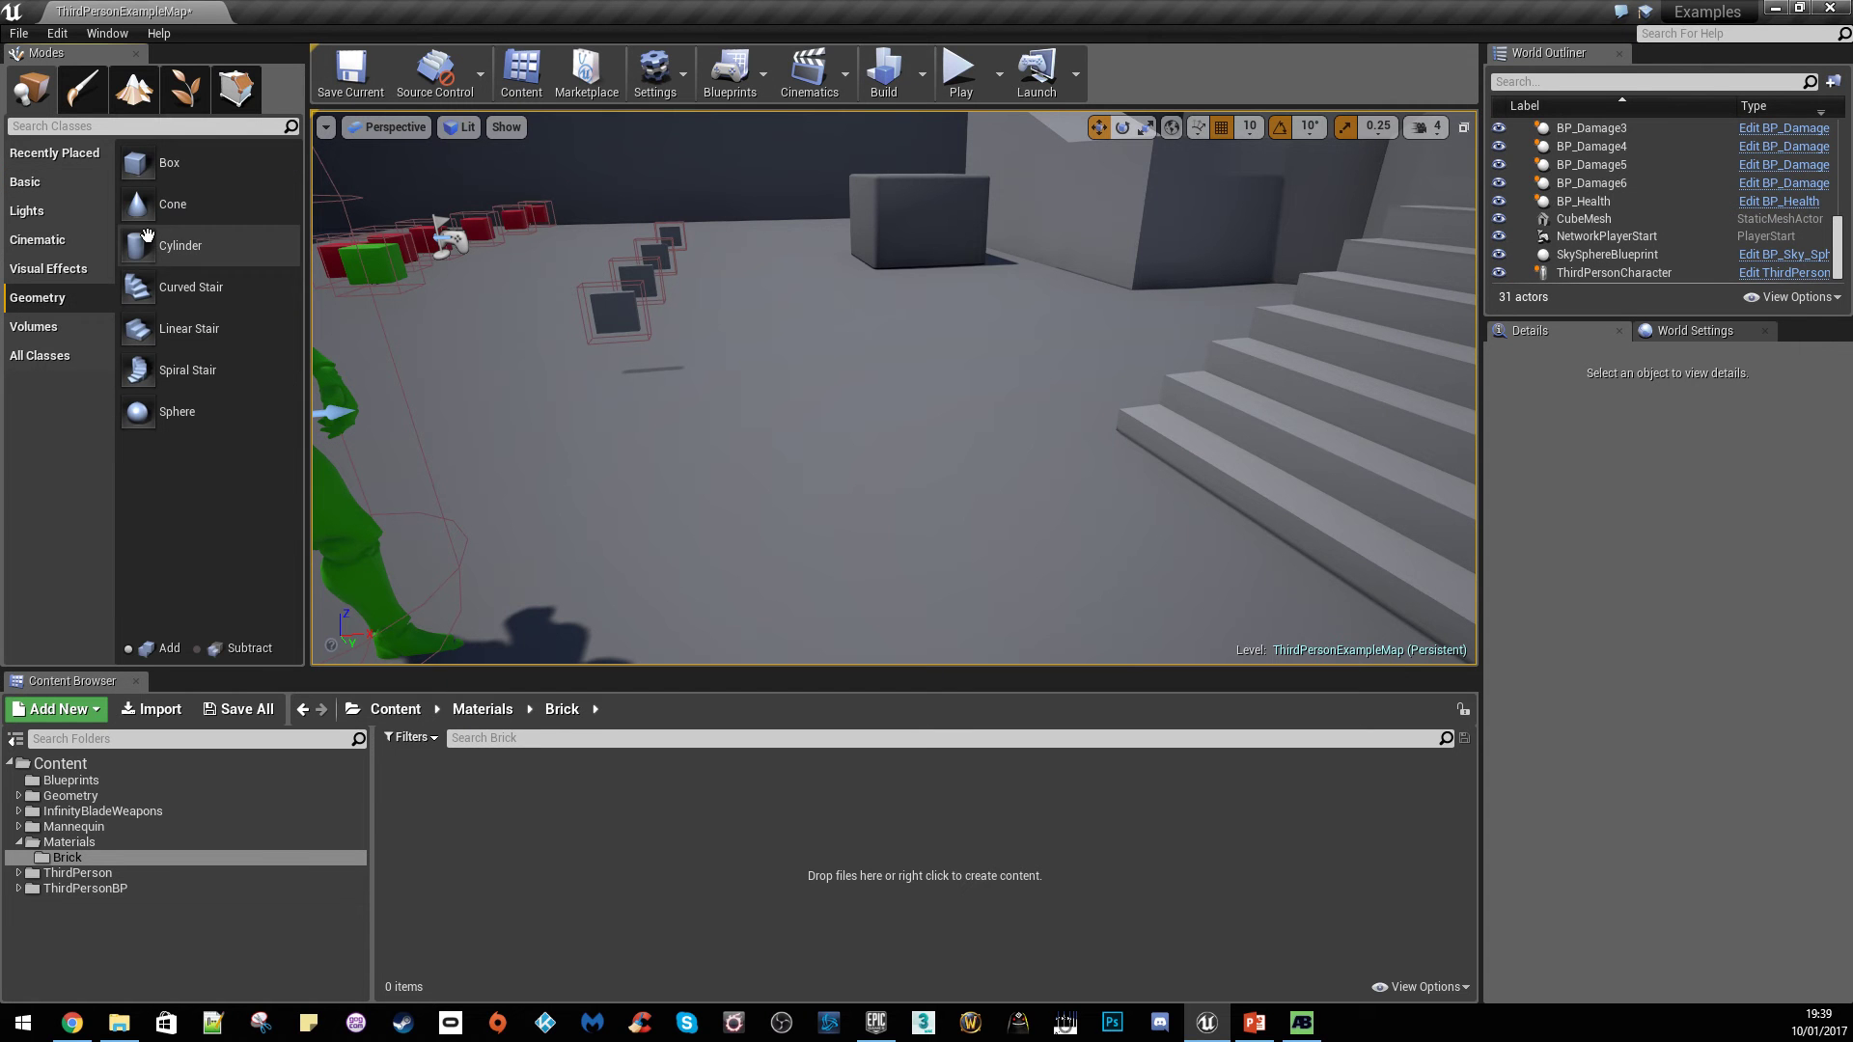
mouse_move(156, 162)
left_mouse_down()
mouse_move(975, 496)
mouse_move(949, 502)
left_mouse_up()
mouse_move(950, 502)
right_mouse_down()
mouse_move(950, 453)
mouse_move(1130, 444)
right_mouse_up()
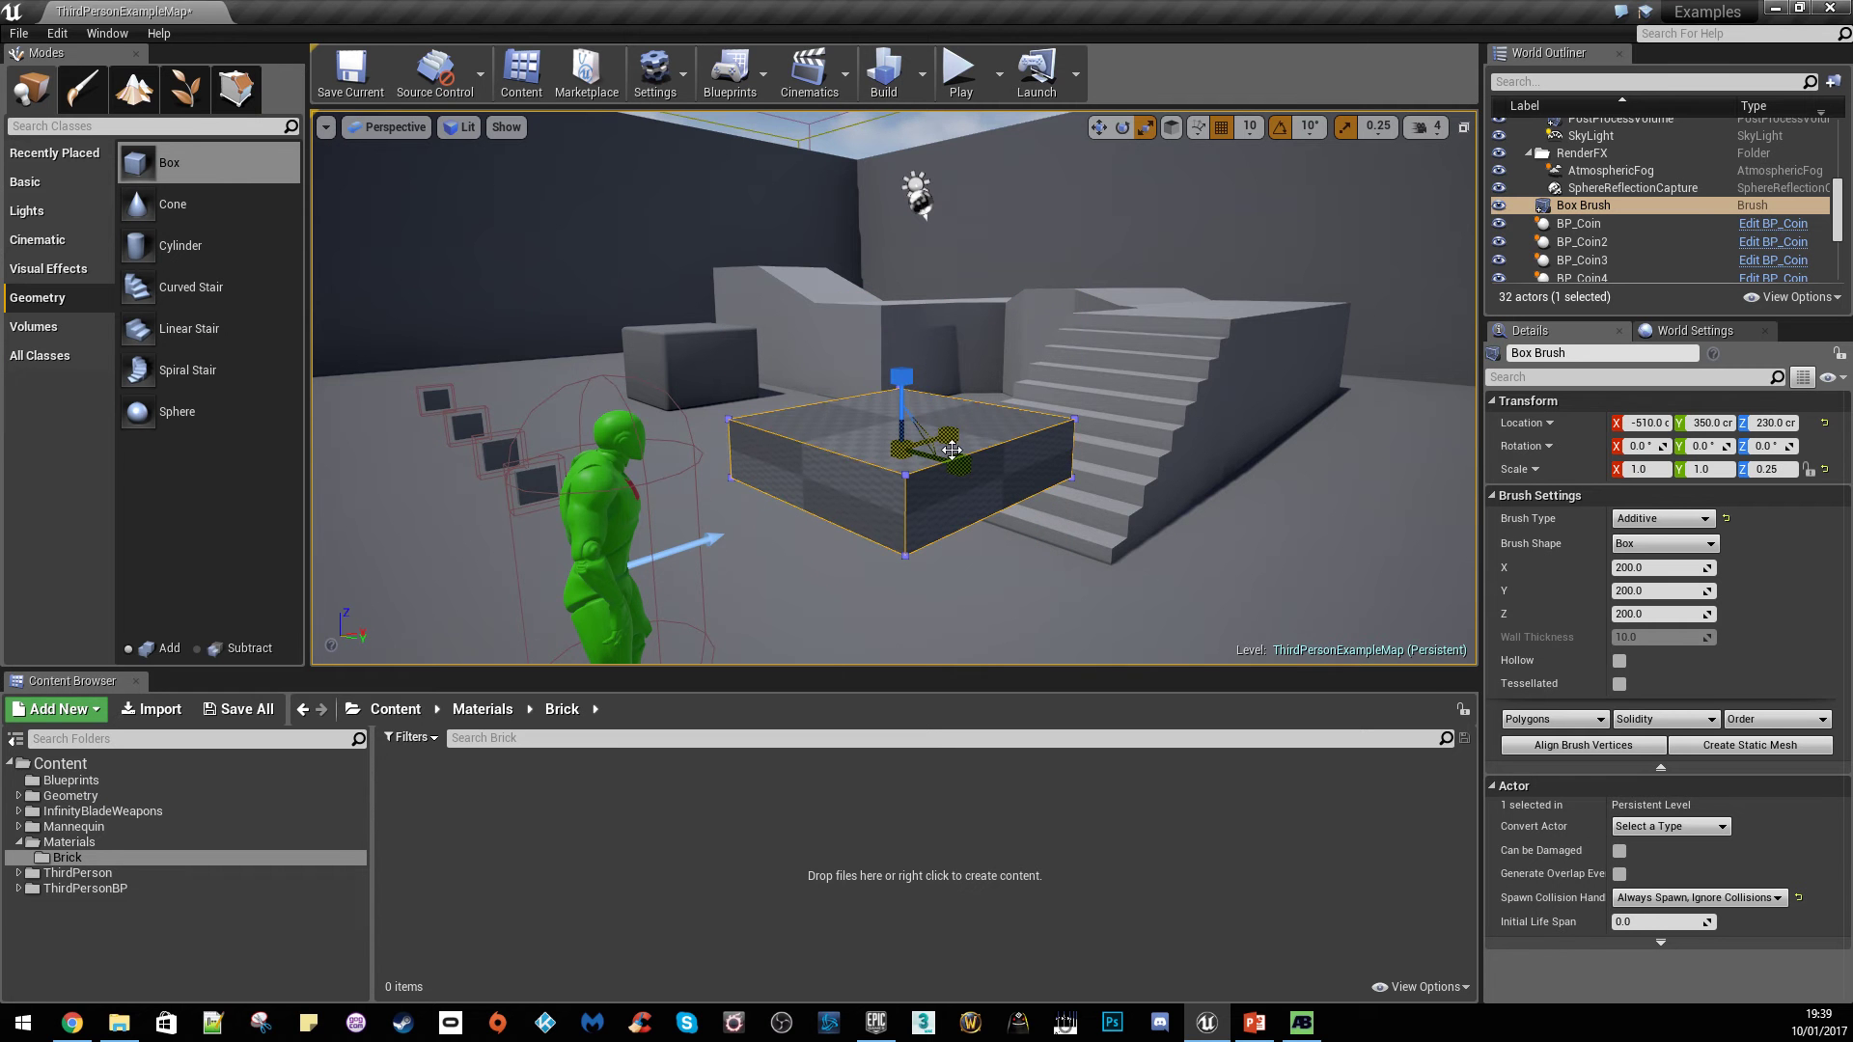
left_click_drag(958, 464, 1071, 497)
mouse_move(1071, 497)
right_mouse_down()
mouse_move(1216, 497)
mouse_move(1004, 550)
mouse_move(1235, 522)
mouse_move(1110, 531)
mouse_move(985, 492)
mouse_move(945, 444)
right_mouse_up()
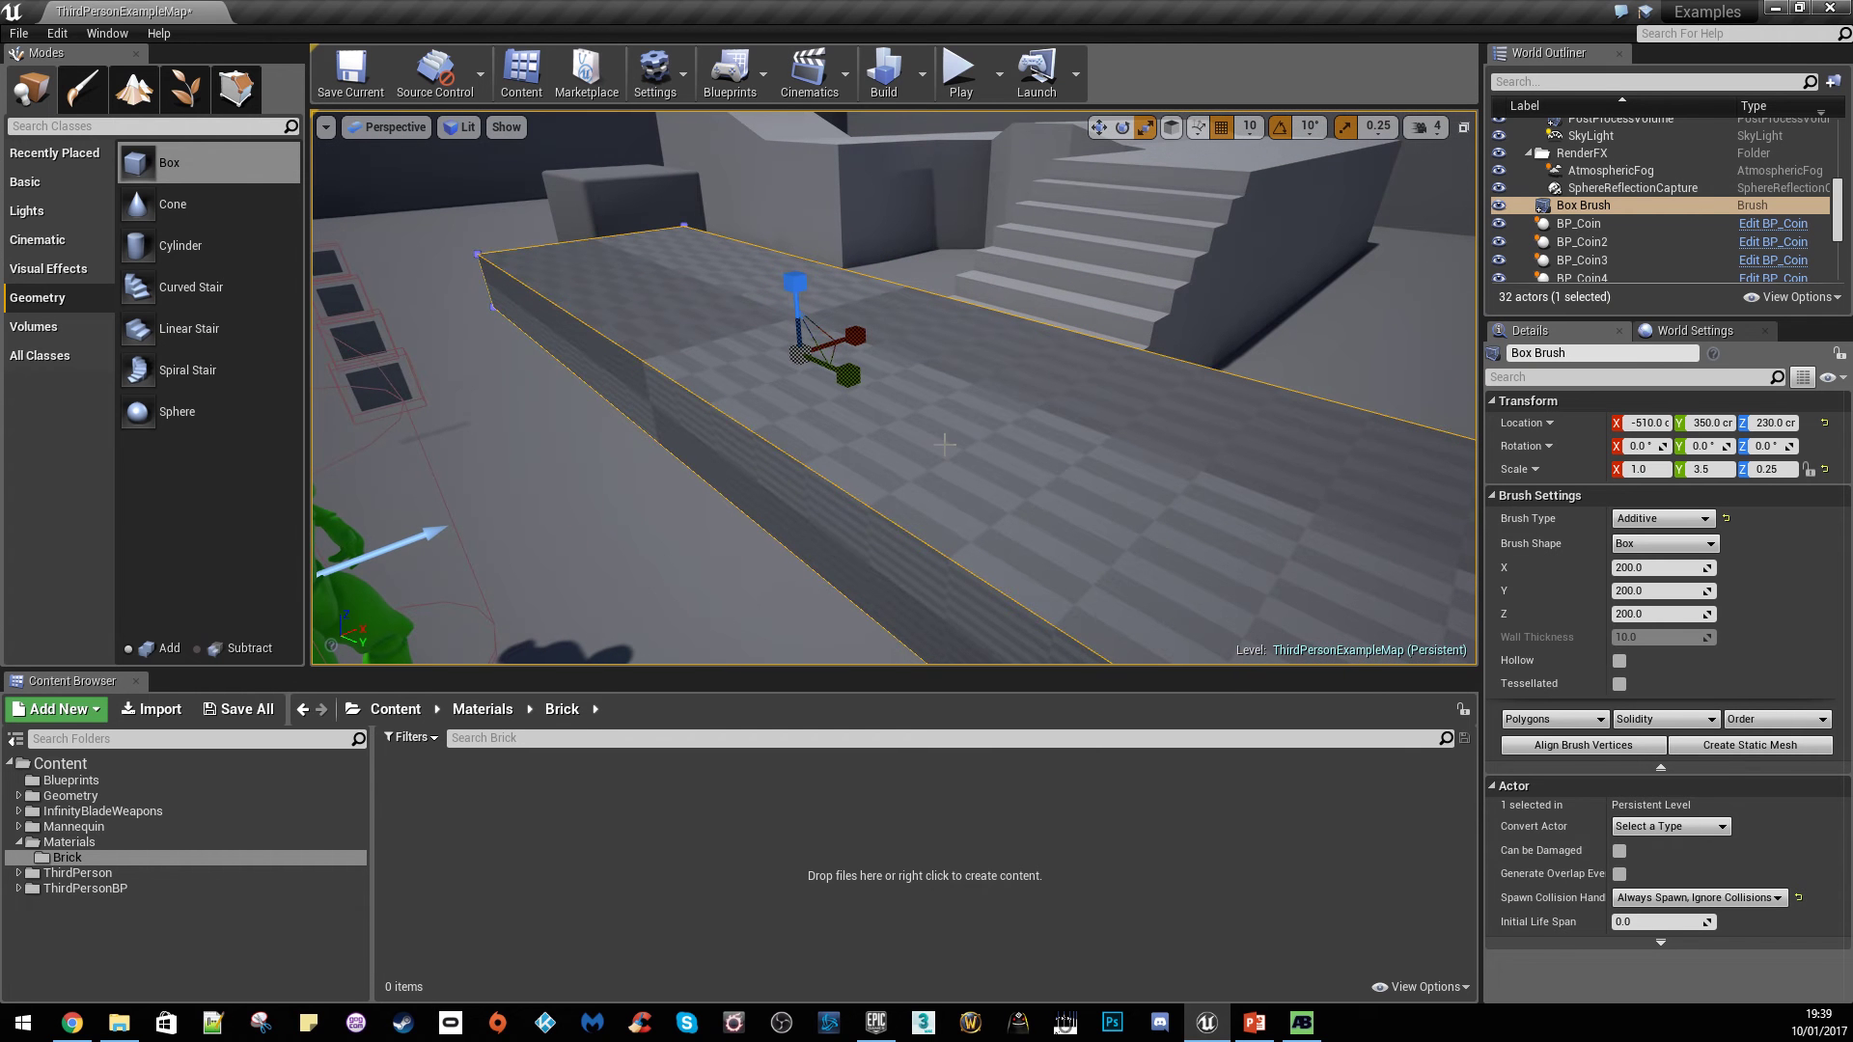
Try an X size of 20 for the flat box brush and return it to 200
left_click(1629, 567)
type("20")
key("Tab")
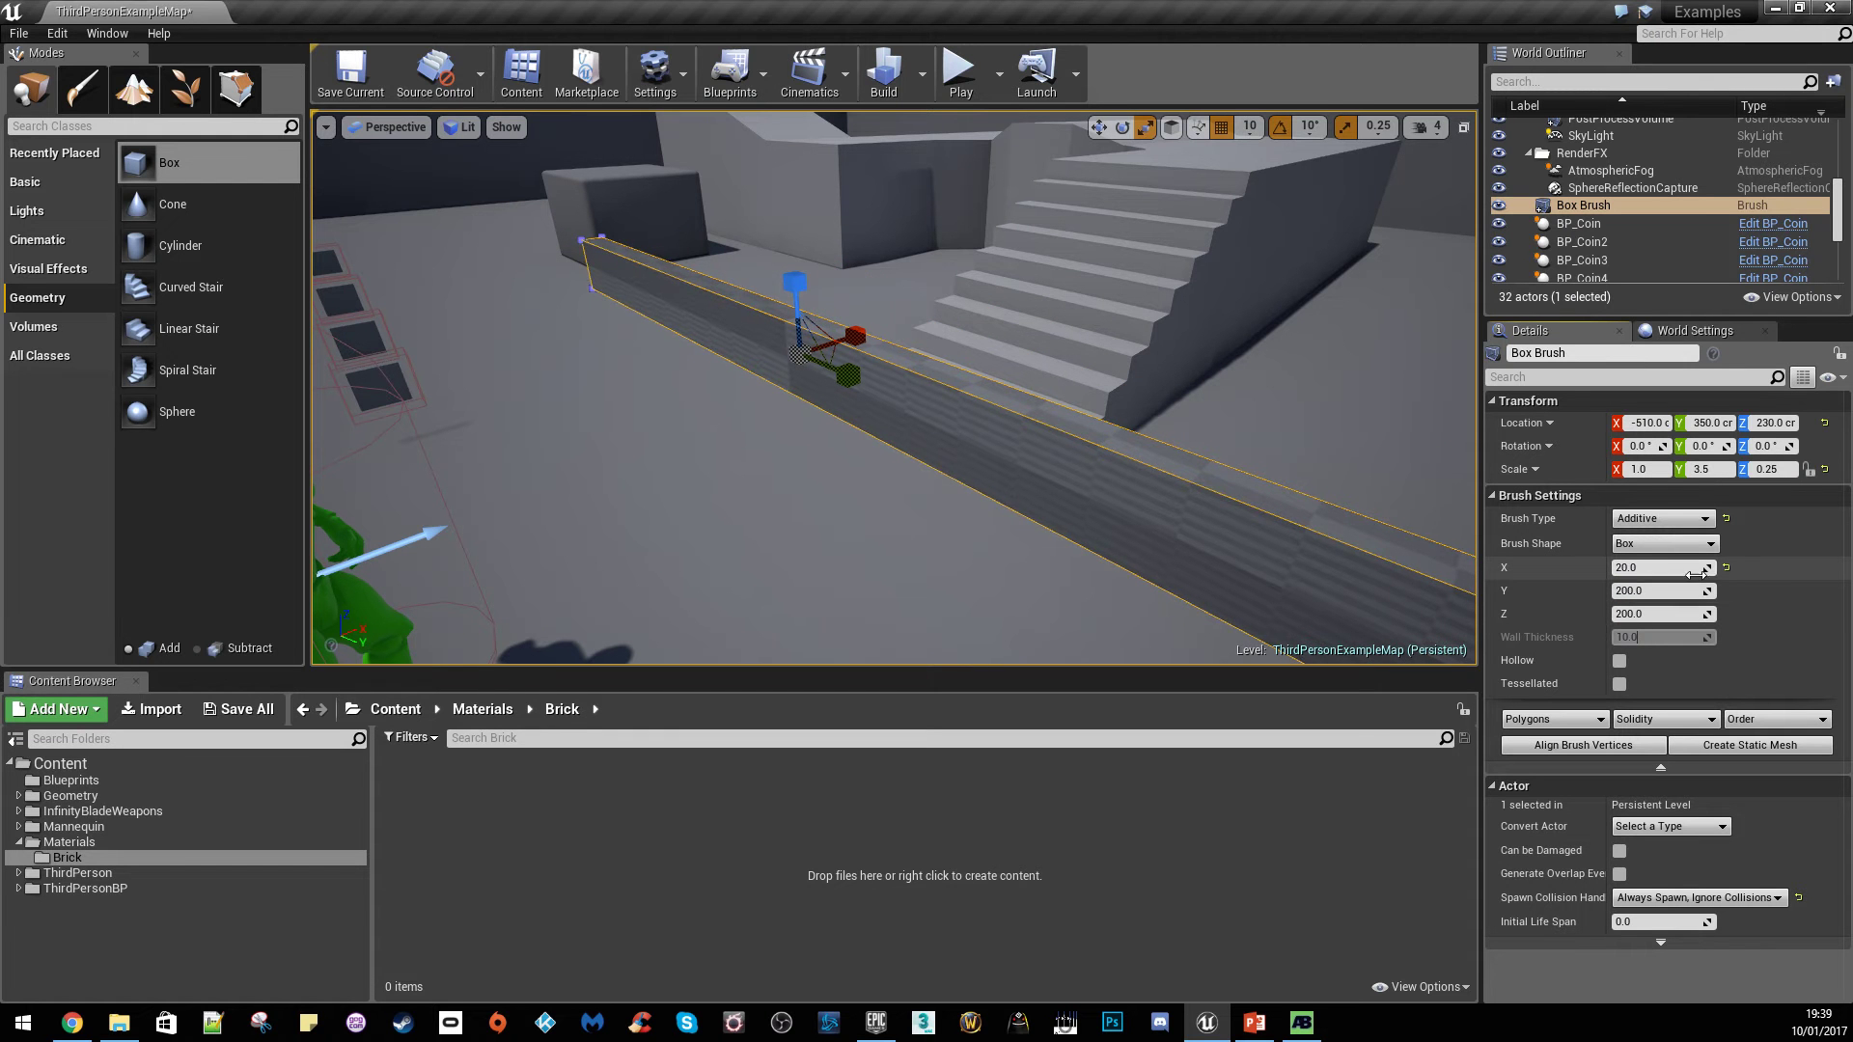
left_click(1673, 569)
type("200")
key("Return")
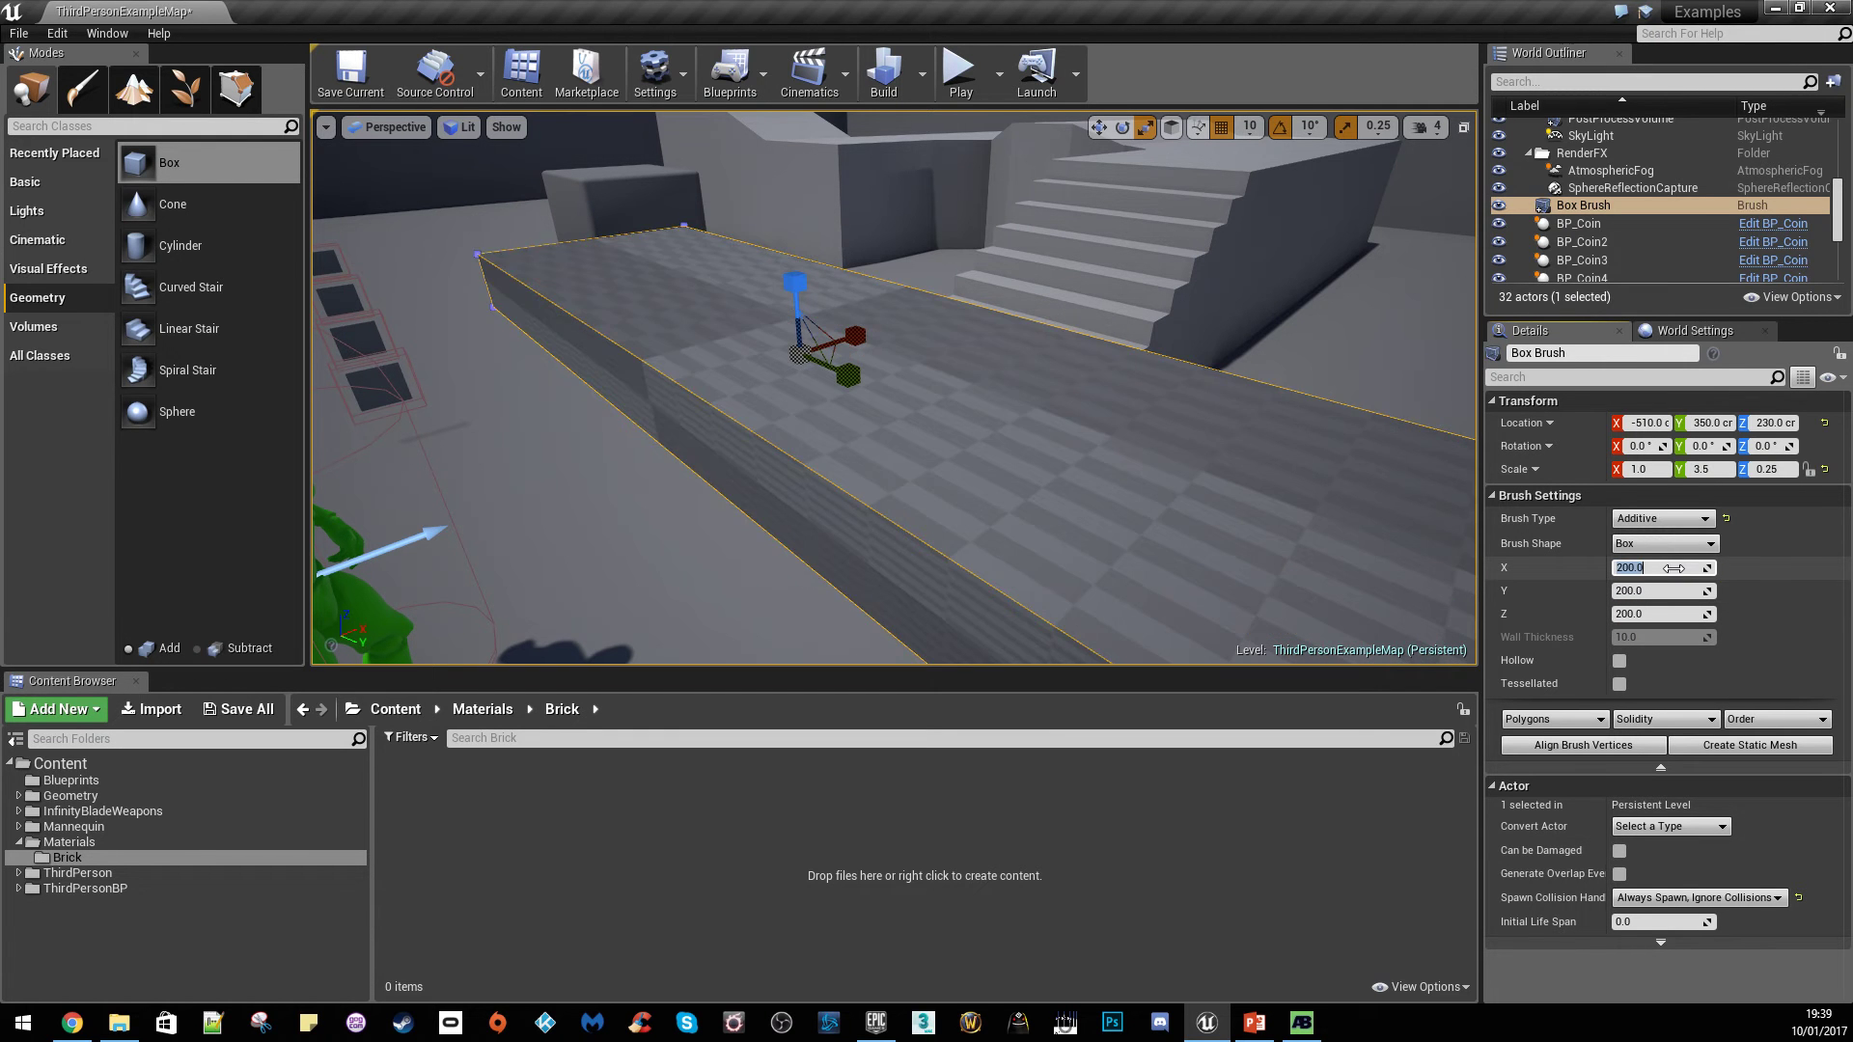
Compare the selectable character, brush surface and floor, and delete the stretched box brush
key("s")
right_click_drag(1228, 501, 969, 412)
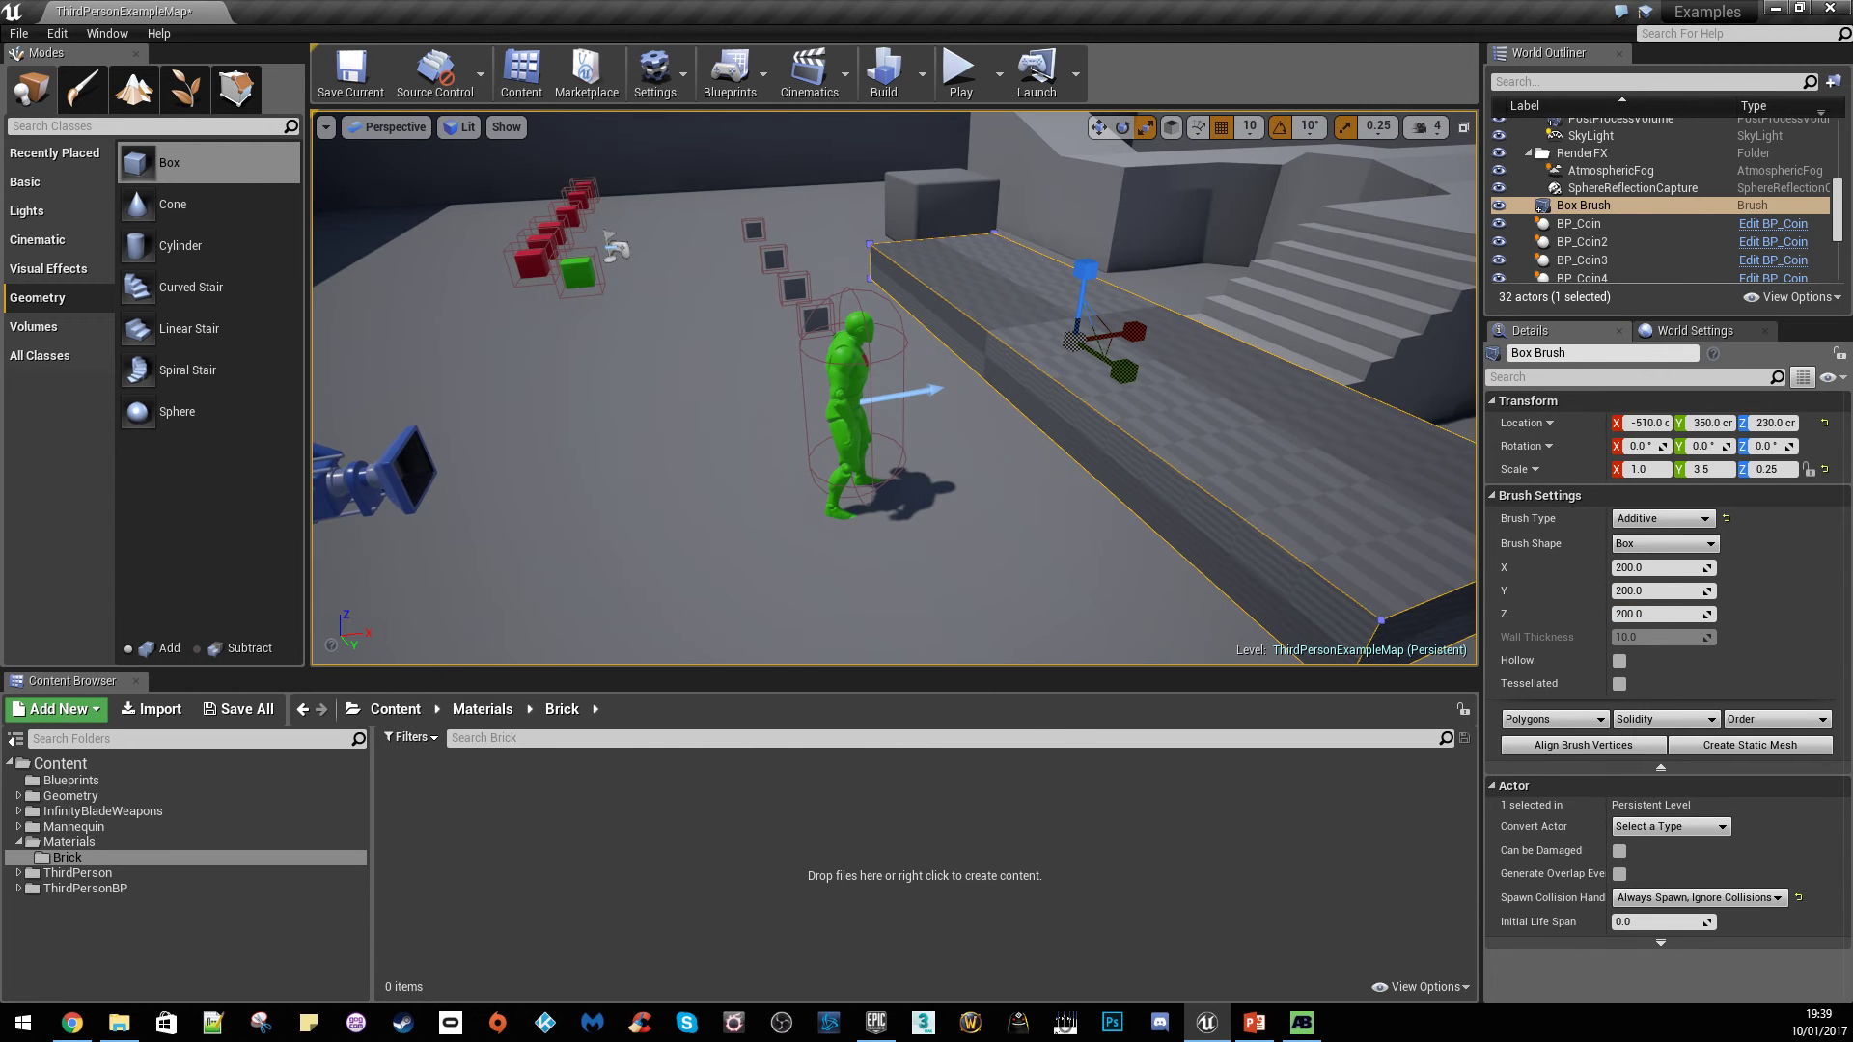
left_click(905, 399)
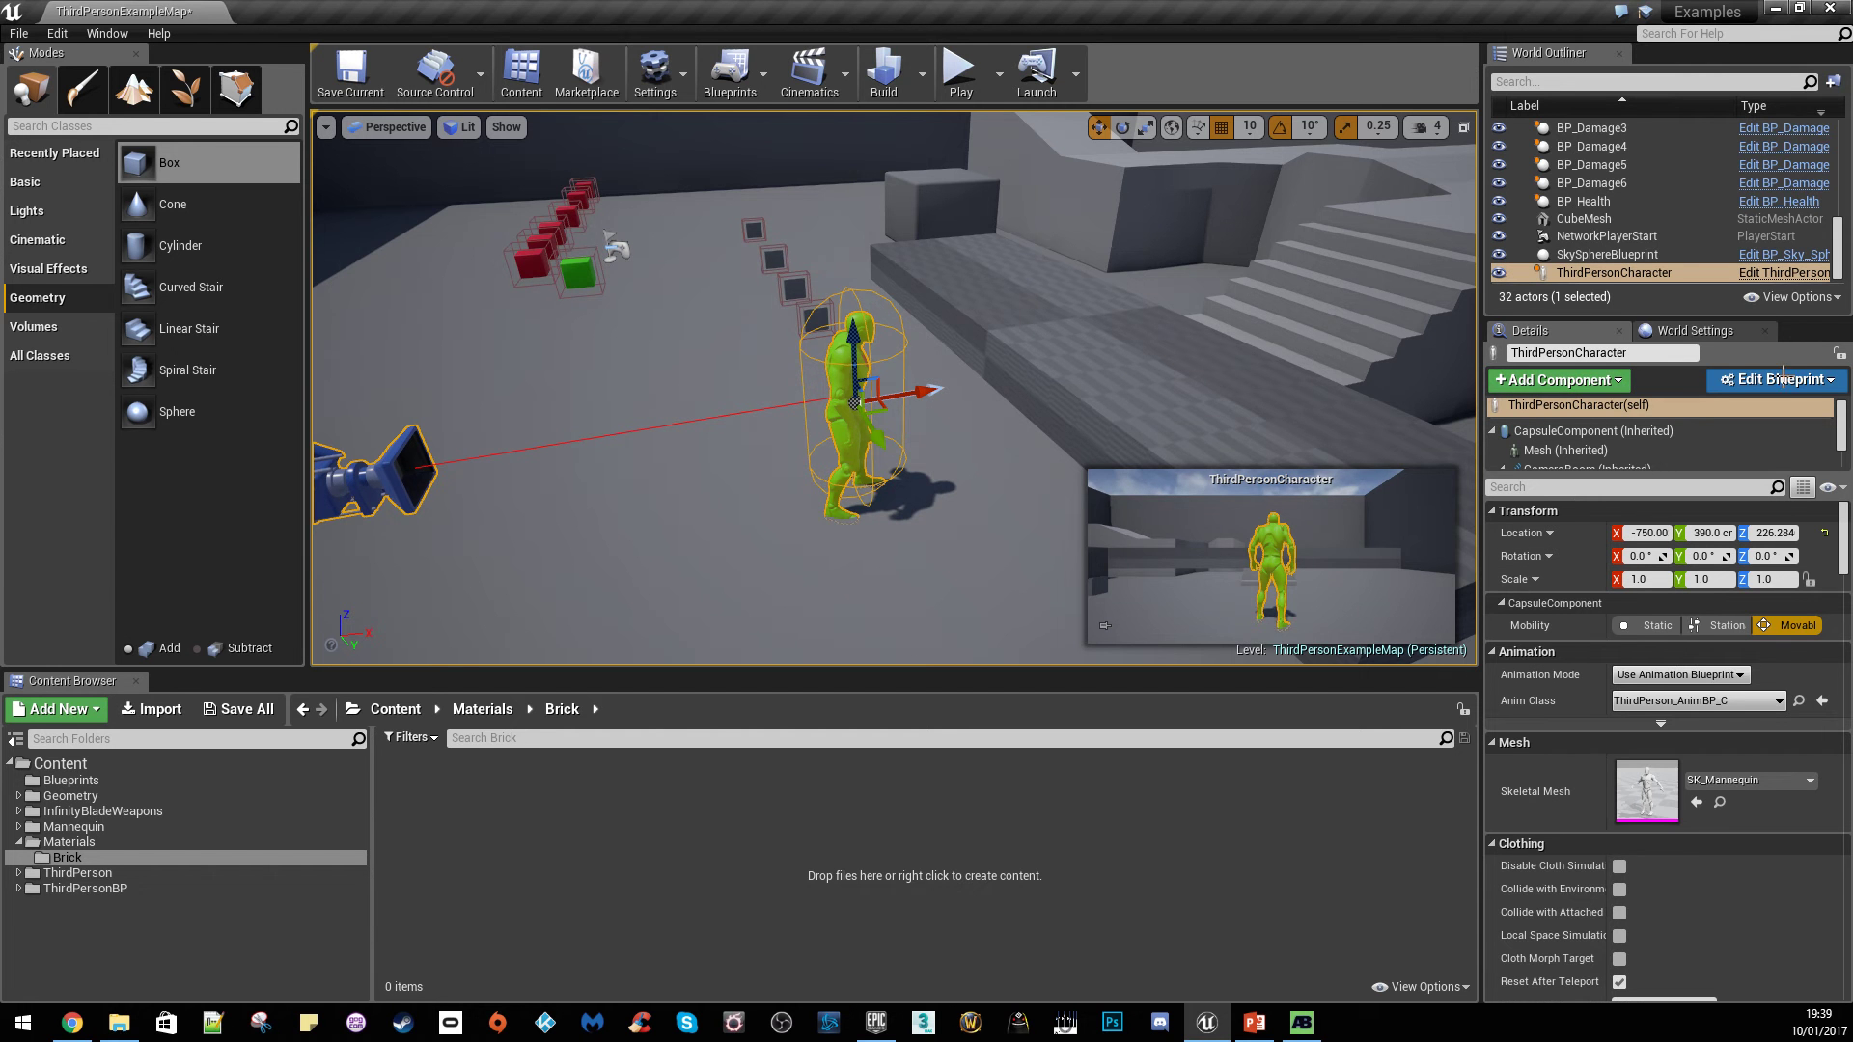
left_click(1157, 390)
right_click_drag(1158, 390, 1187, 401)
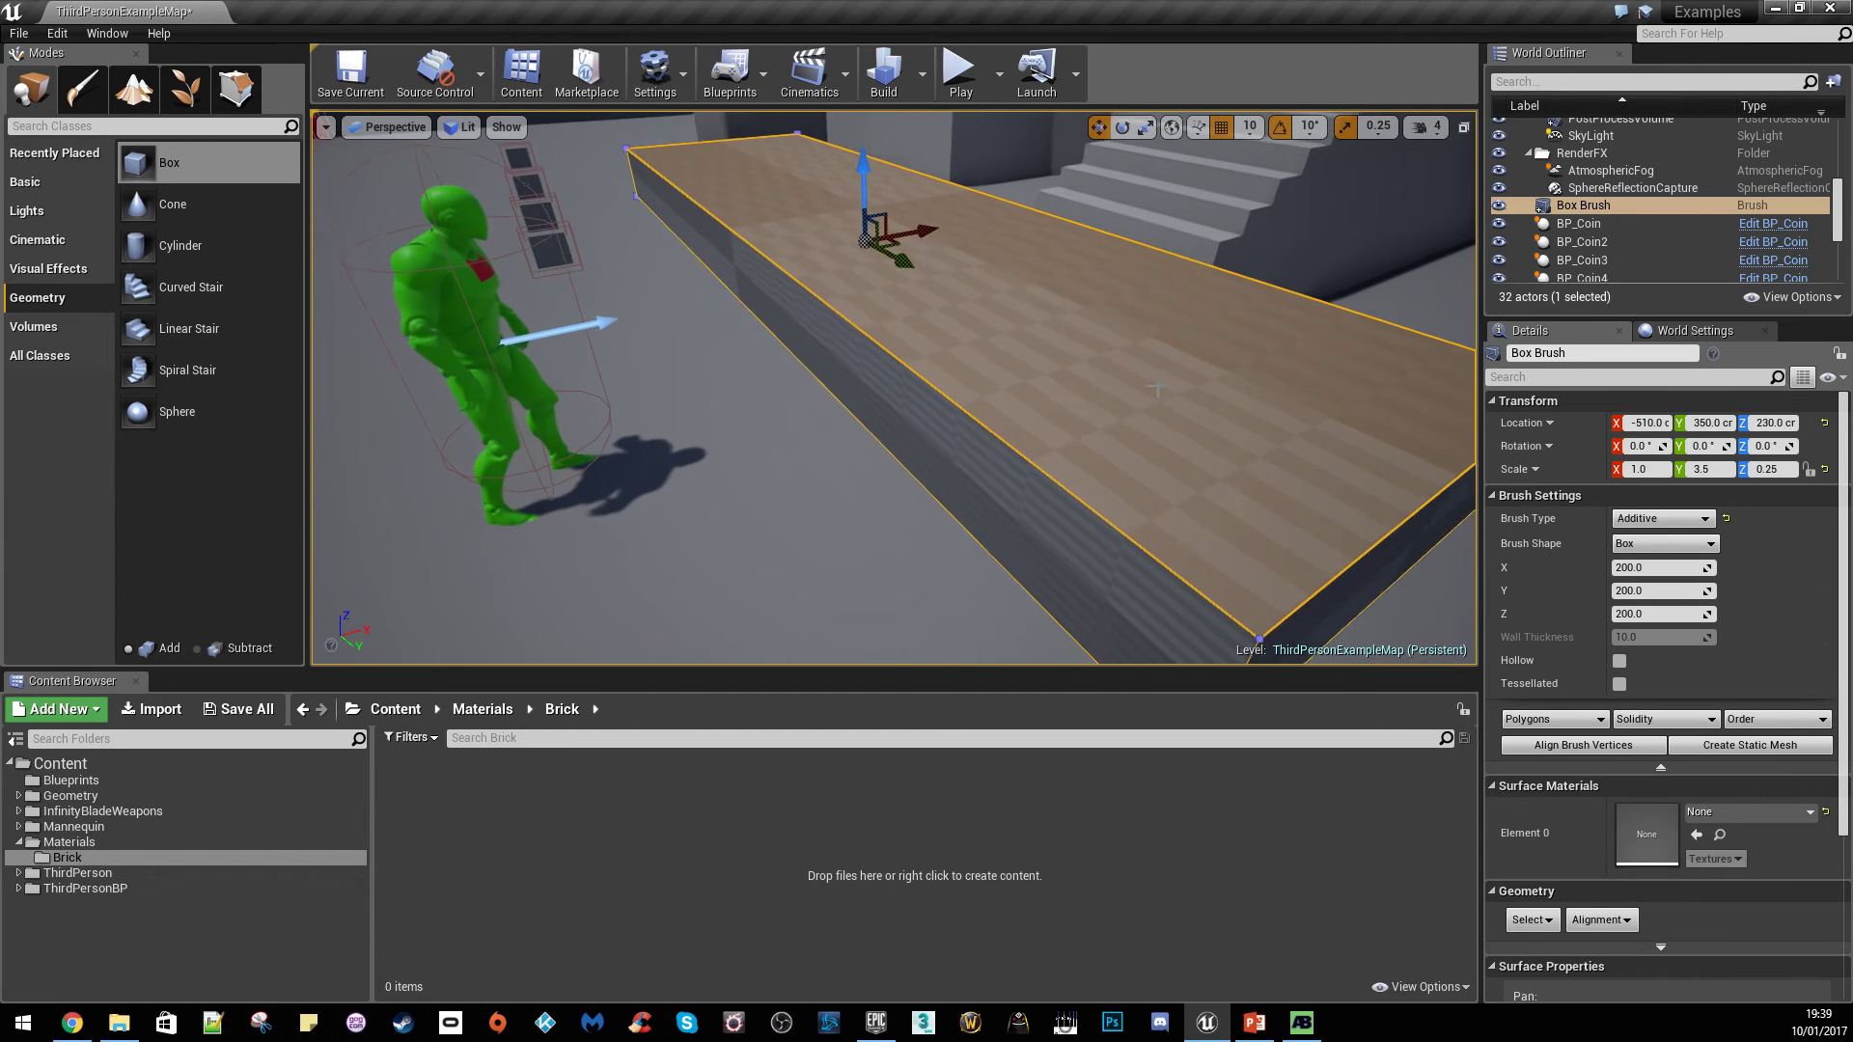
left_click(568, 269)
left_click(611, 273)
right_click_drag(610, 273, 569, 273)
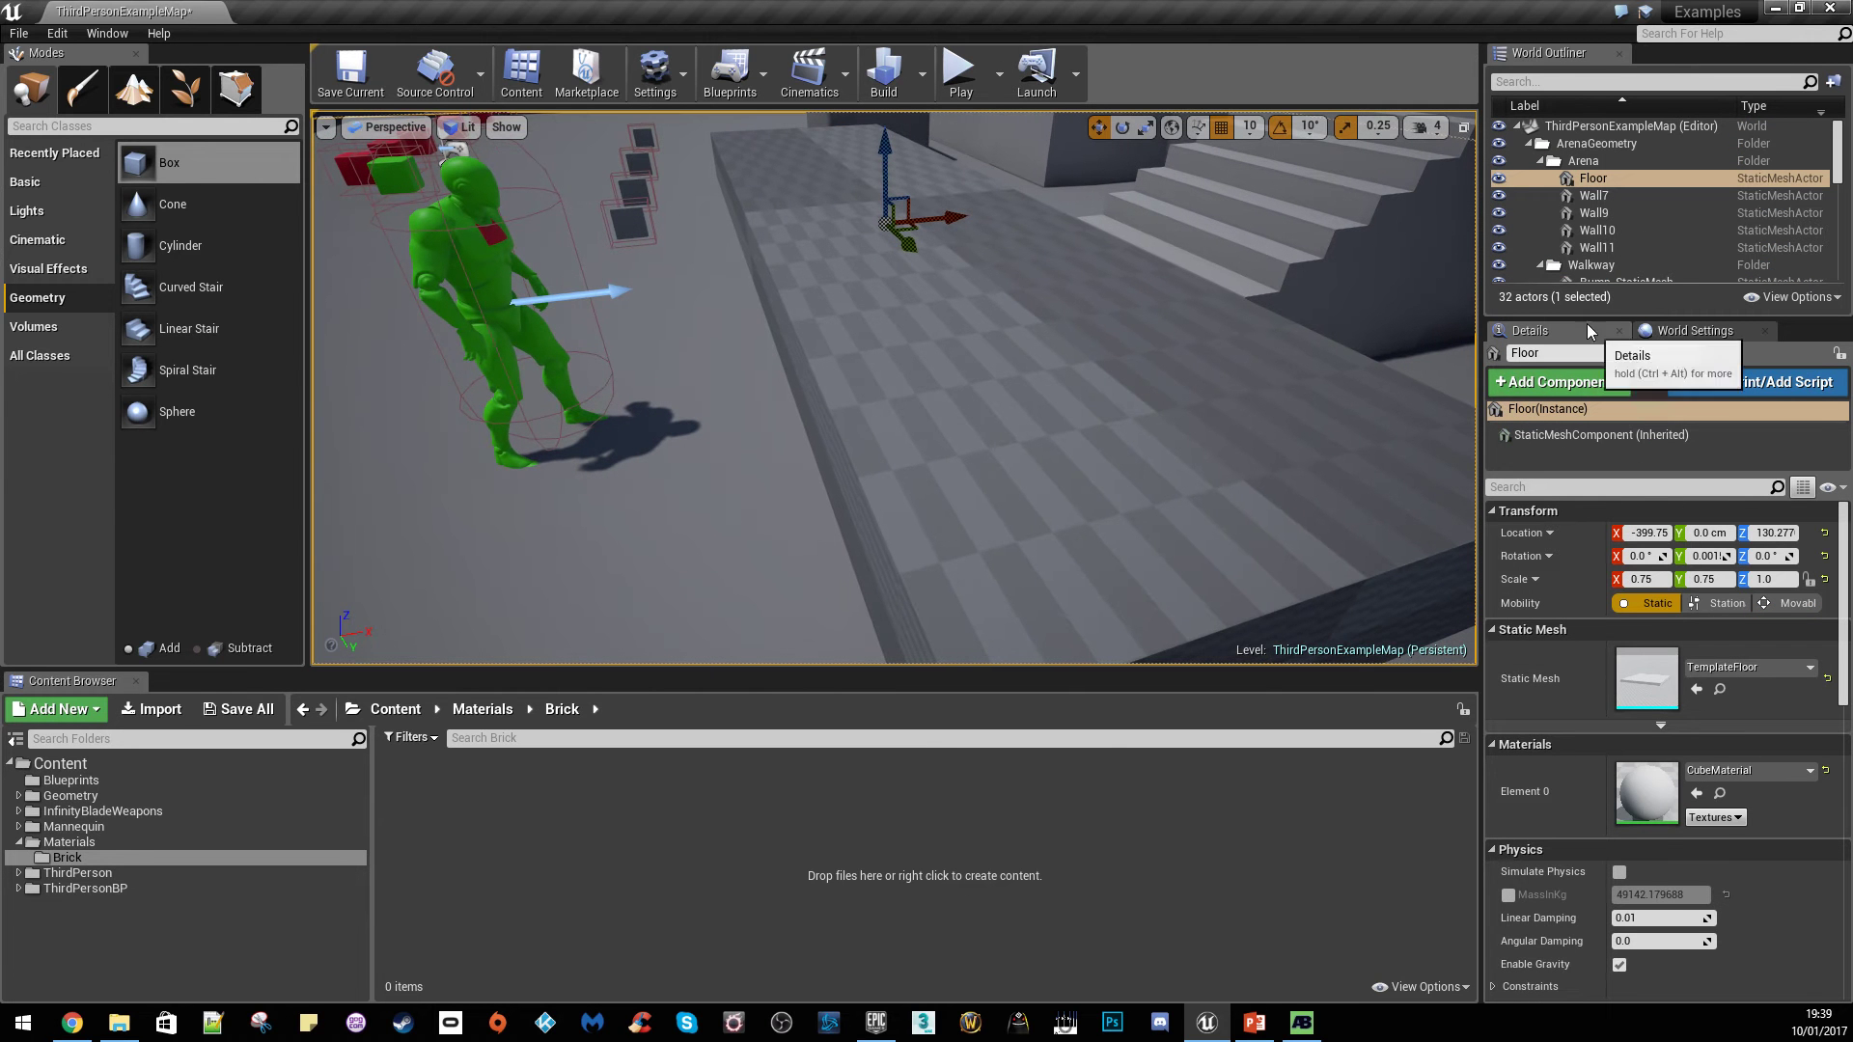
left_click(832, 326)
key("Delete")
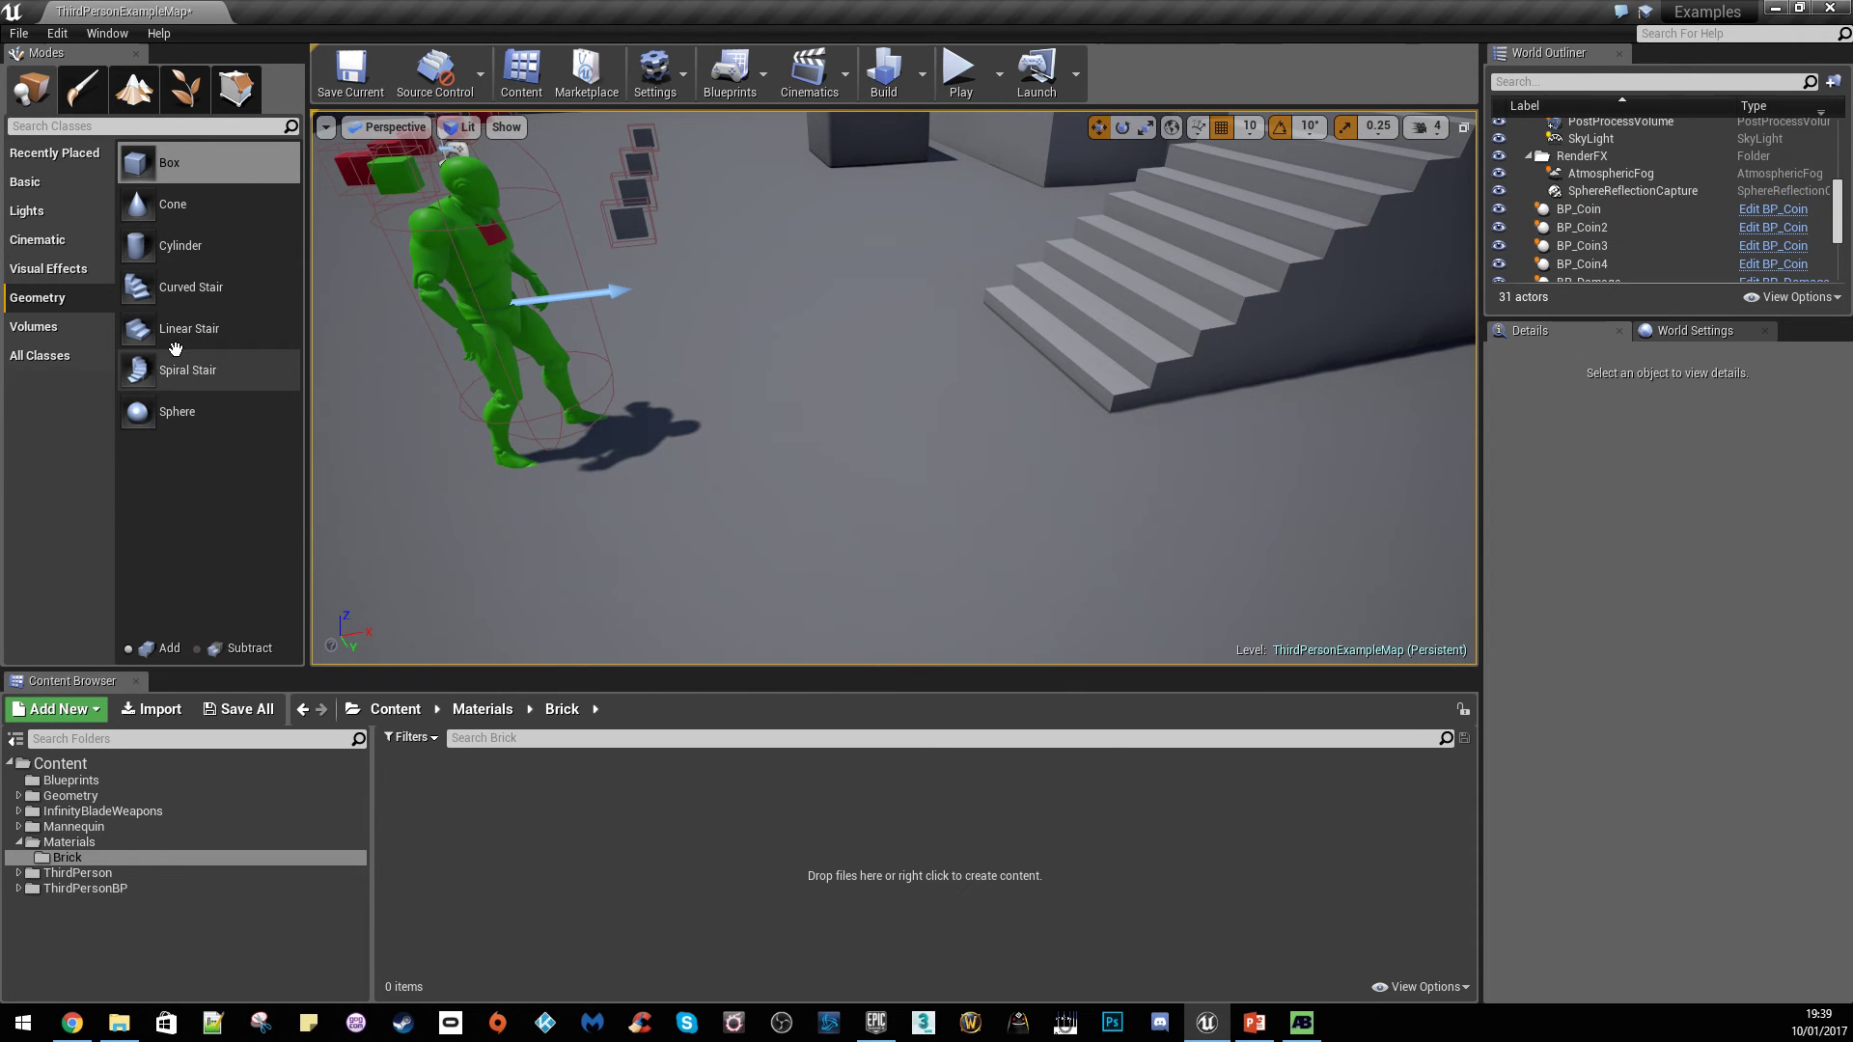
Add a new additive Geometry box brush on the floor in front of the green character
left_click_drag(689, 296, 941, 459)
mouse_move(1234, 472)
right_mouse_down()
mouse_move(1234, 512)
mouse_move(1162, 439)
mouse_move(1162, 395)
right_mouse_up()
scroll(1162, 466, "down", 1)
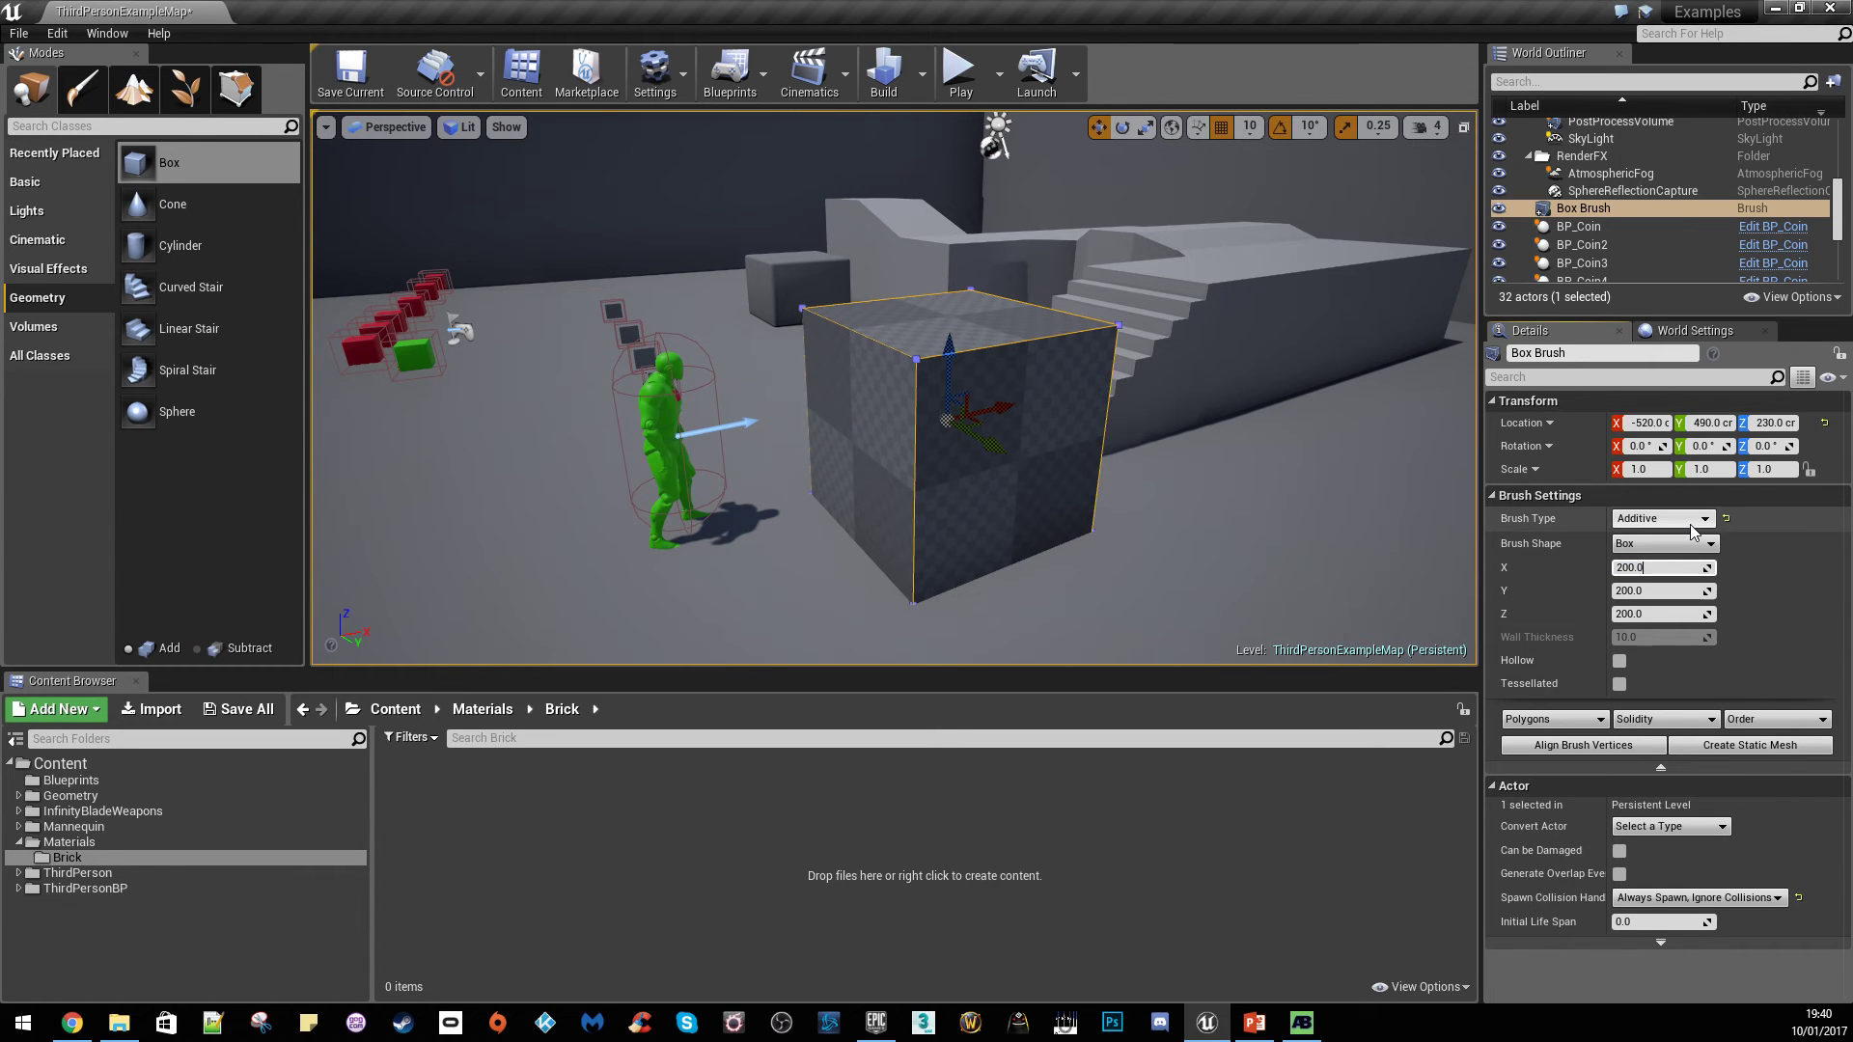
key("a")
key("w")
mouse_move(1124, 523)
right_mouse_down()
mouse_move(1235, 488)
mouse_move(1390, 478)
mouse_move(1091, 478)
mouse_move(1139, 483)
mouse_move(1108, 497)
right_mouse_up()
key("d")
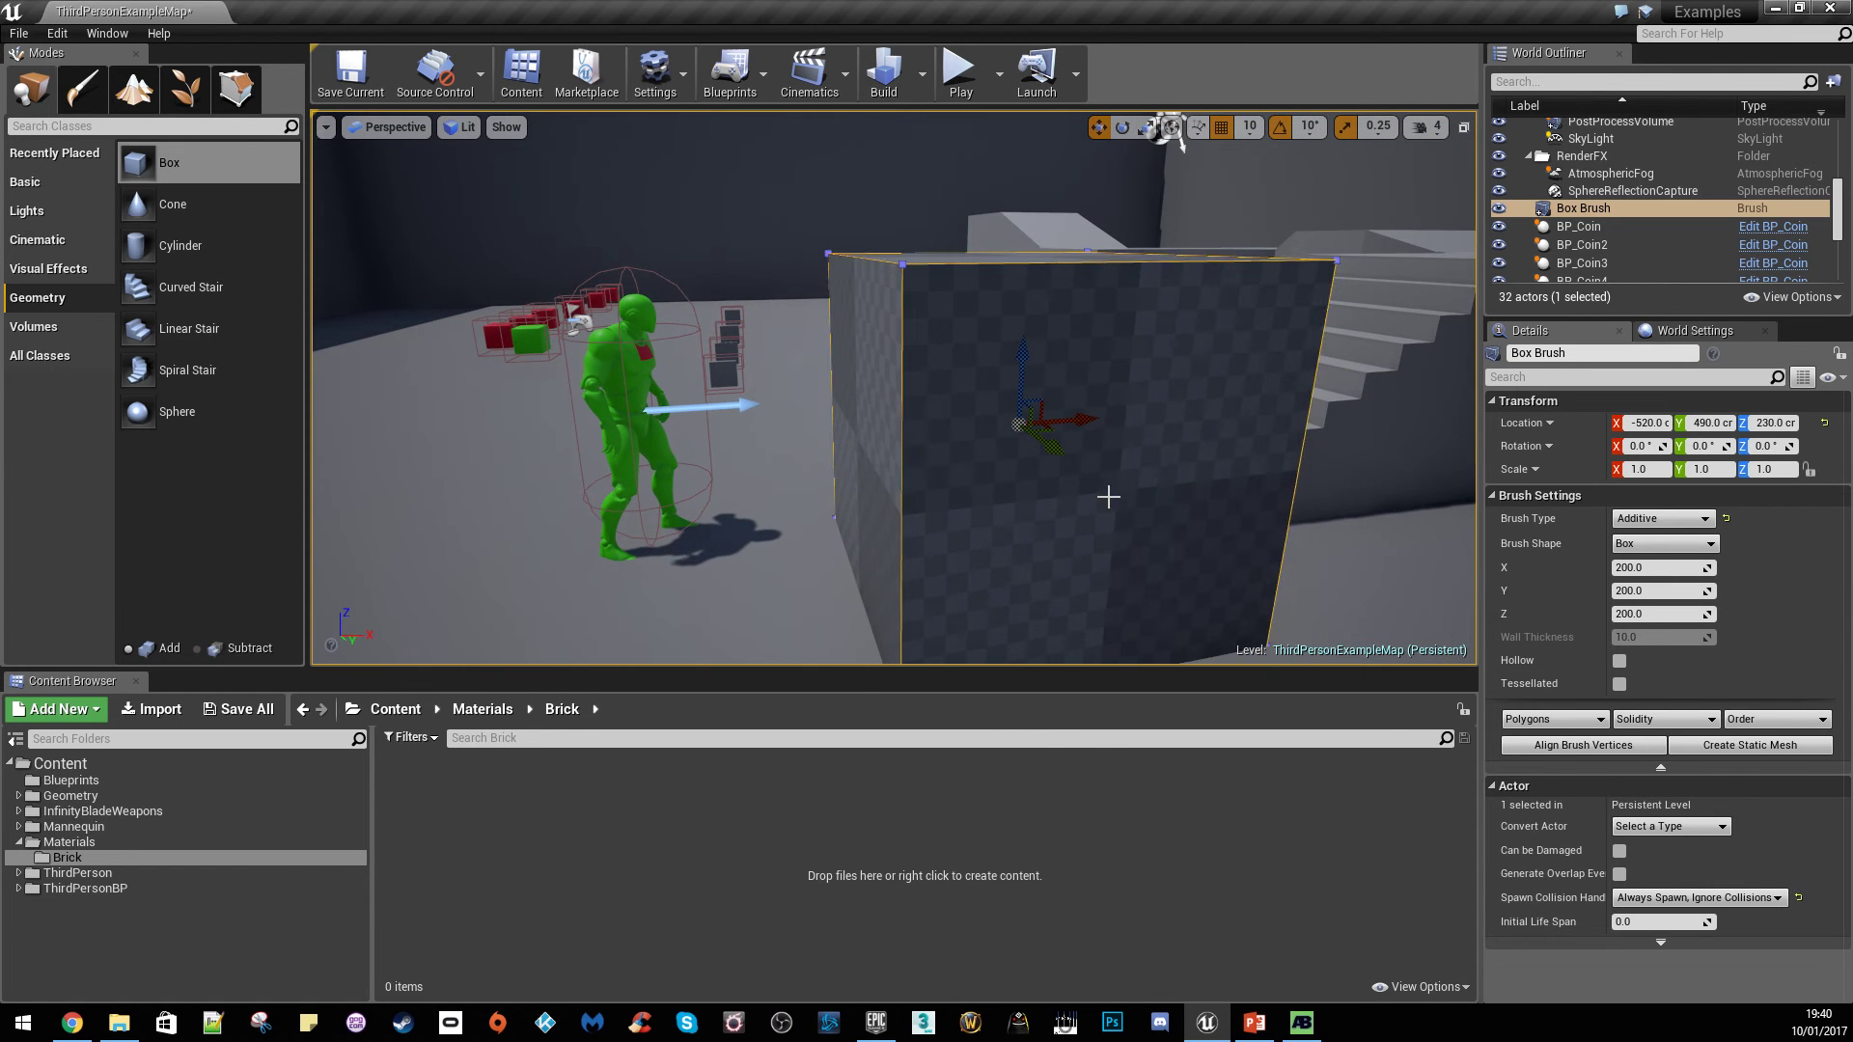
Resize the box brush into a wall by setting X to 50, Y to 800 and Z to 400
left_click(1608, 615)
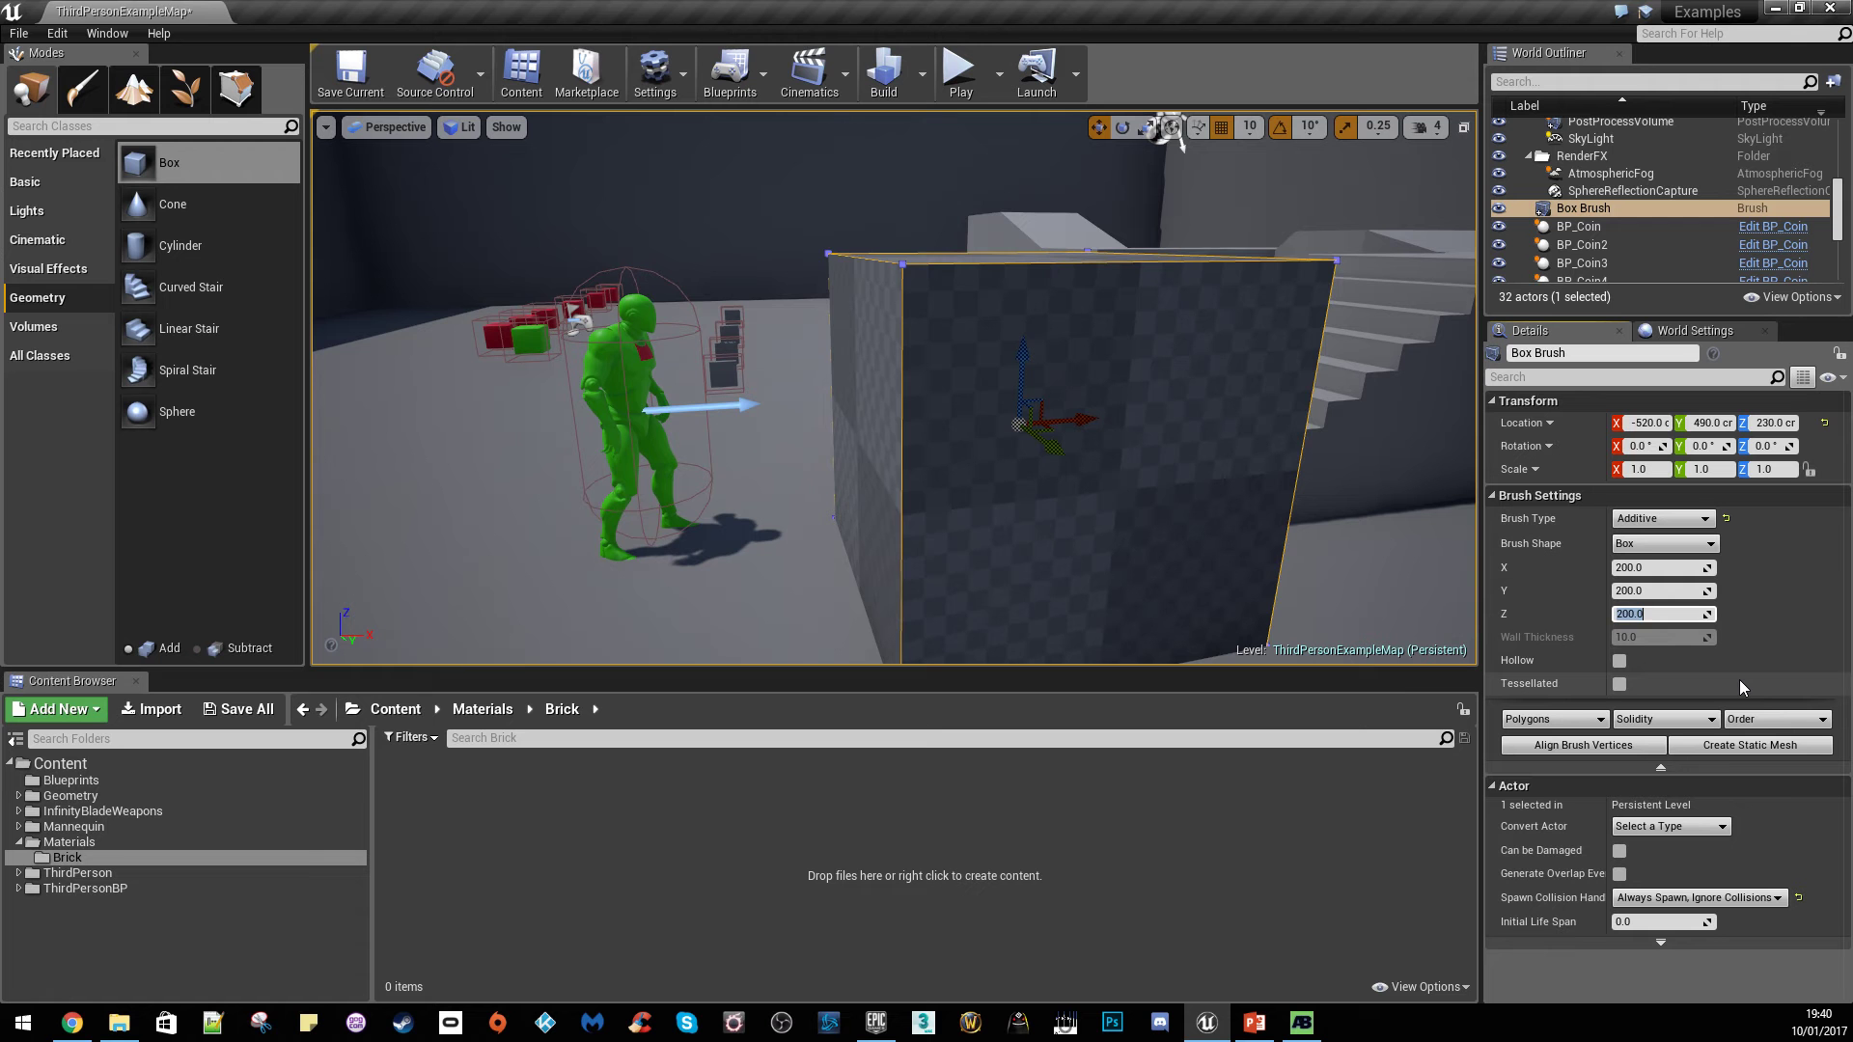
type("400")
key("Return")
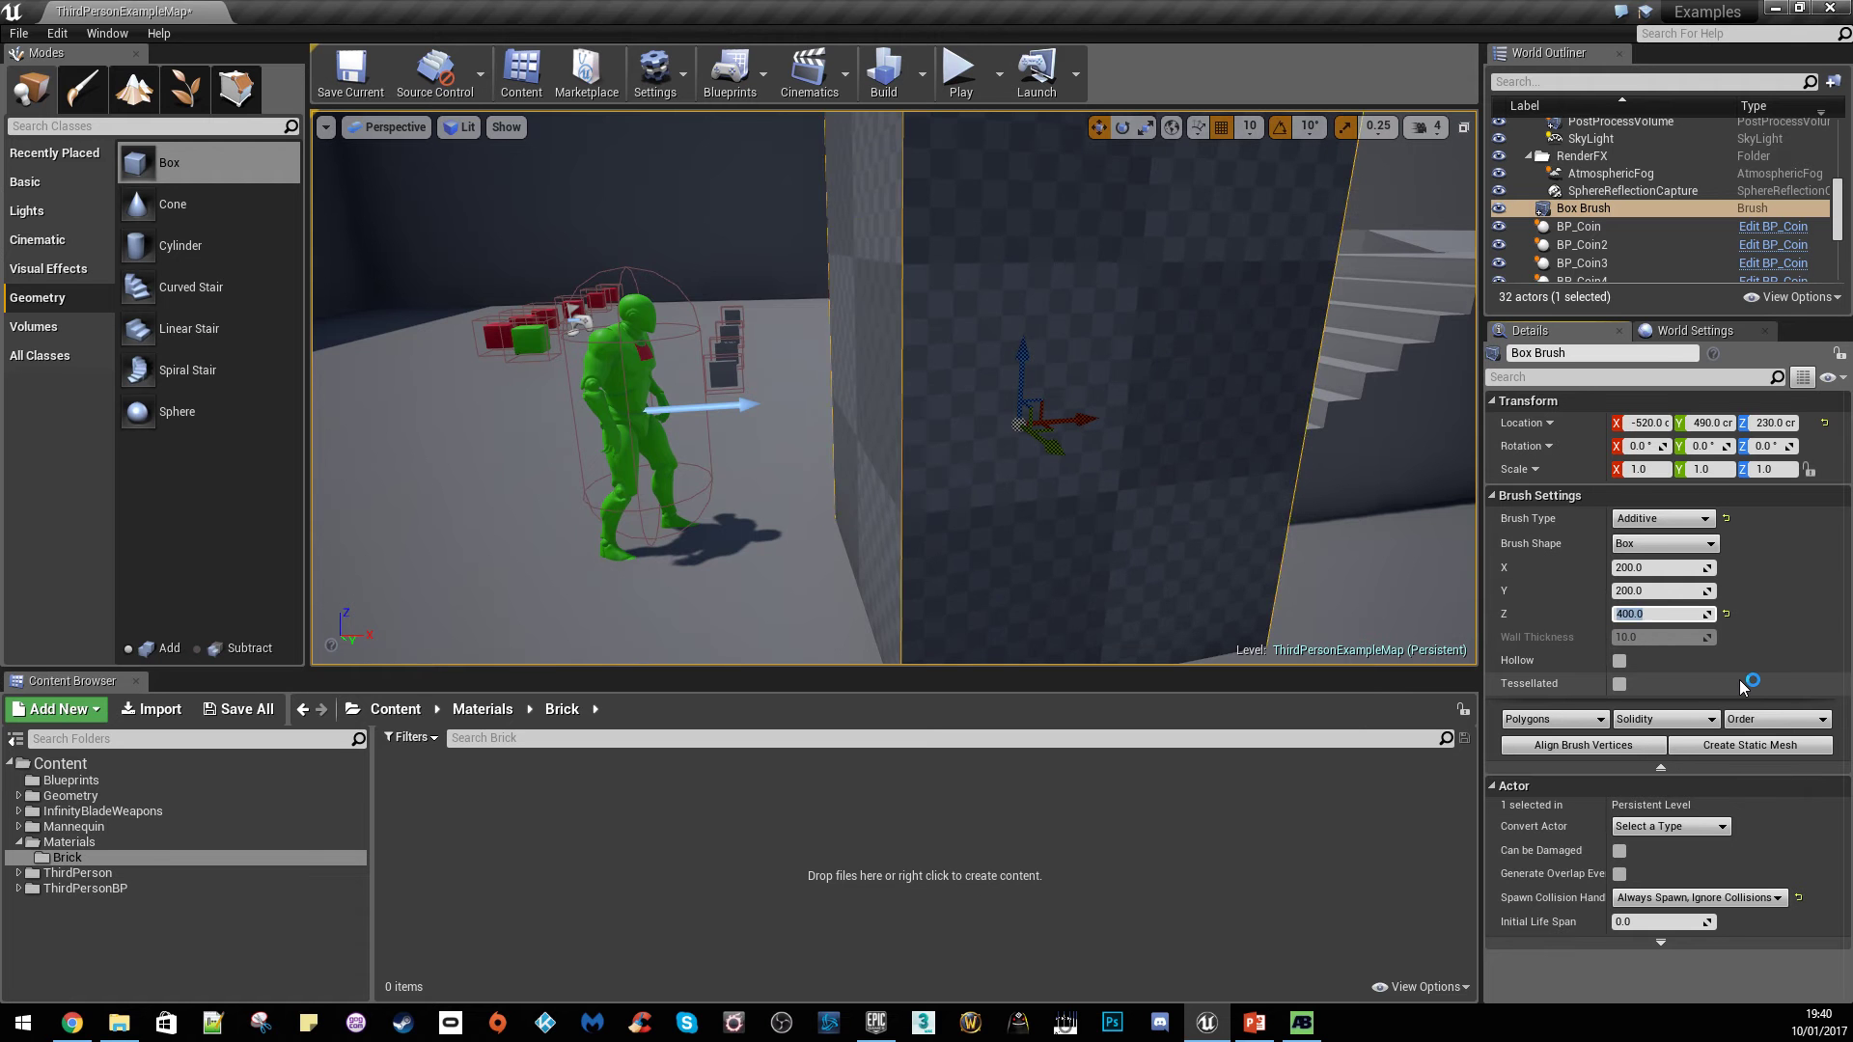
key("f")
left_click(1679, 590)
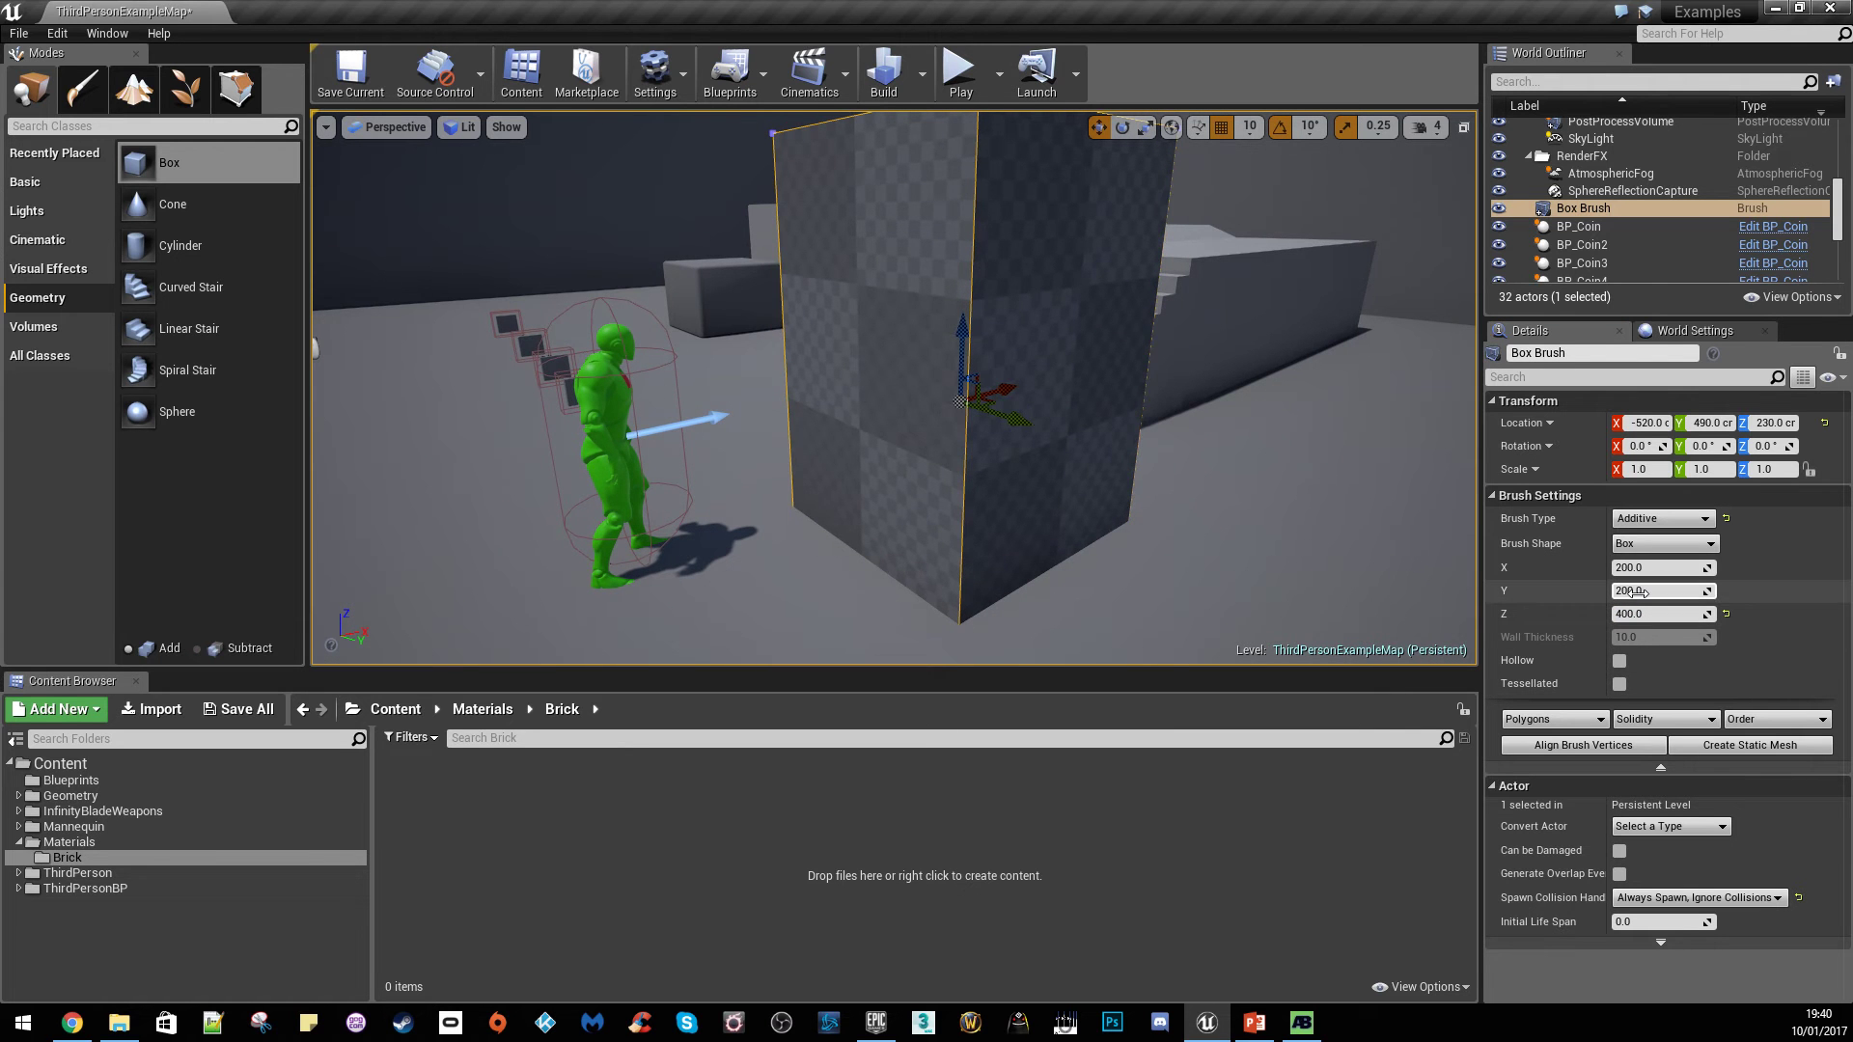
type("50")
key("Return")
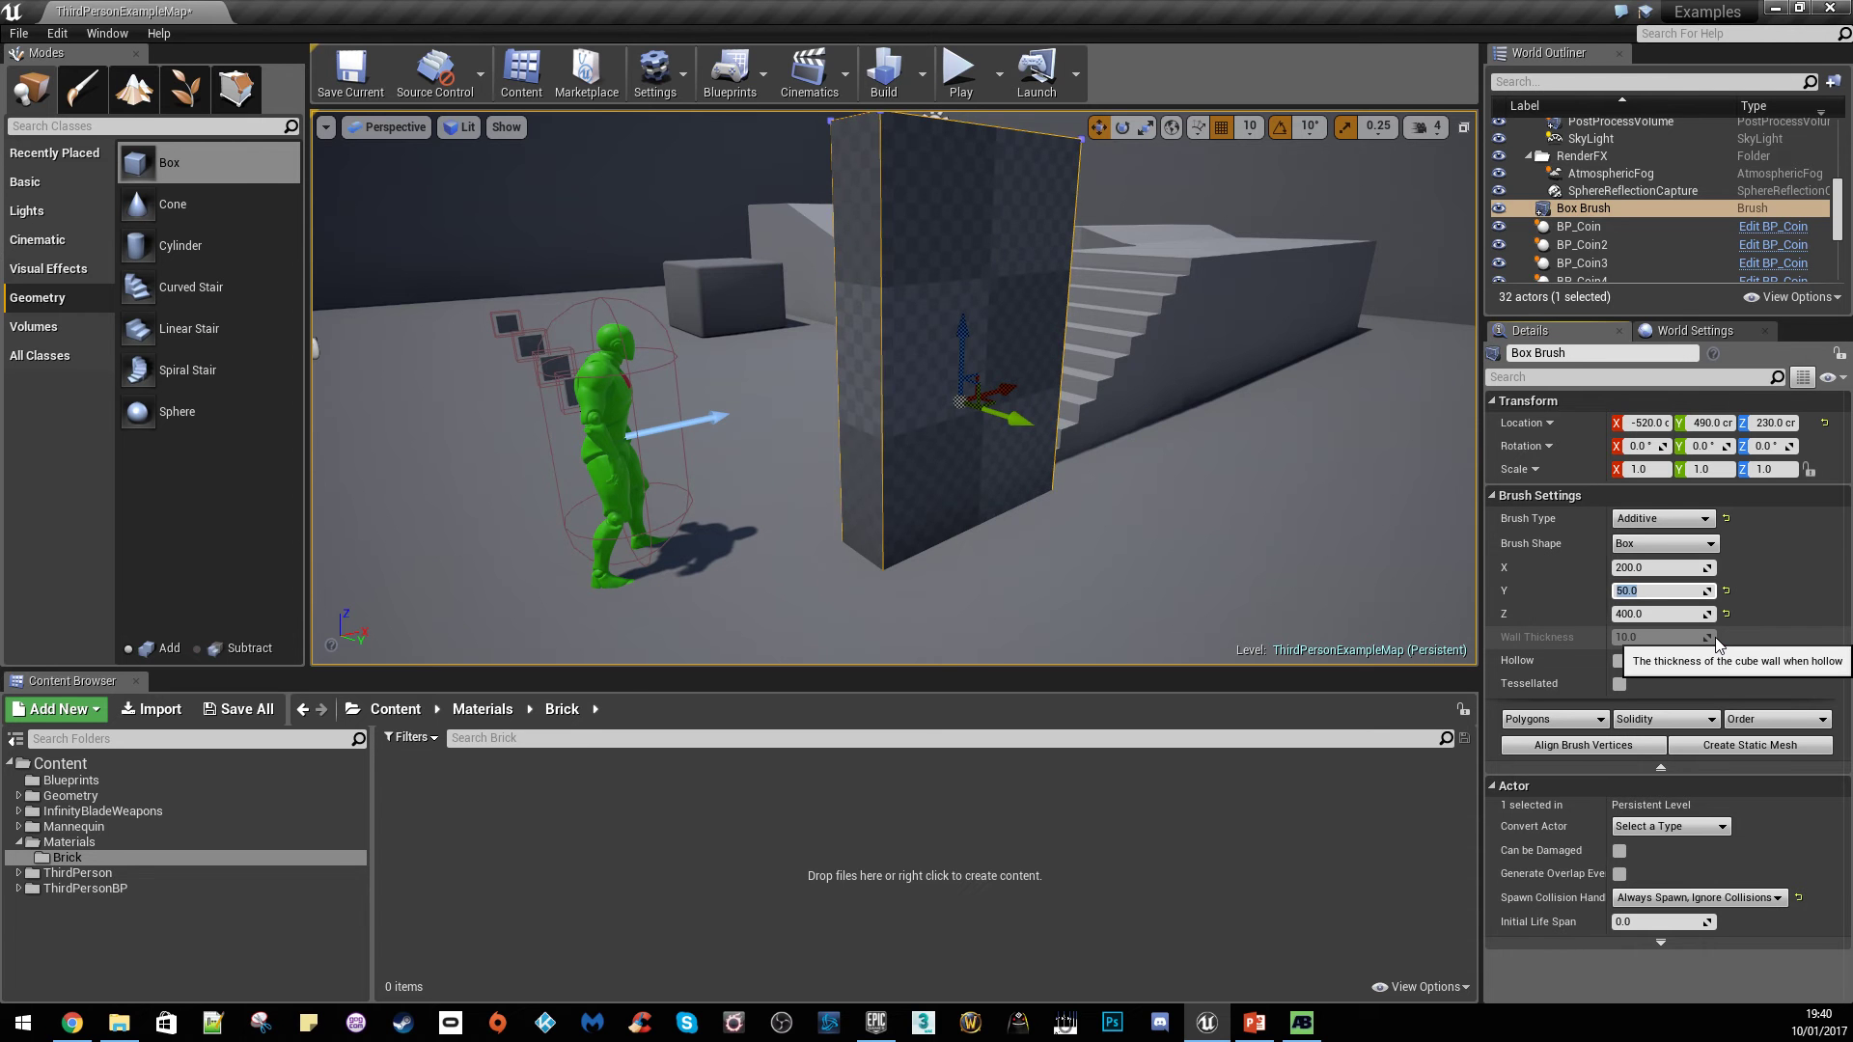
type("800")
key("Return")
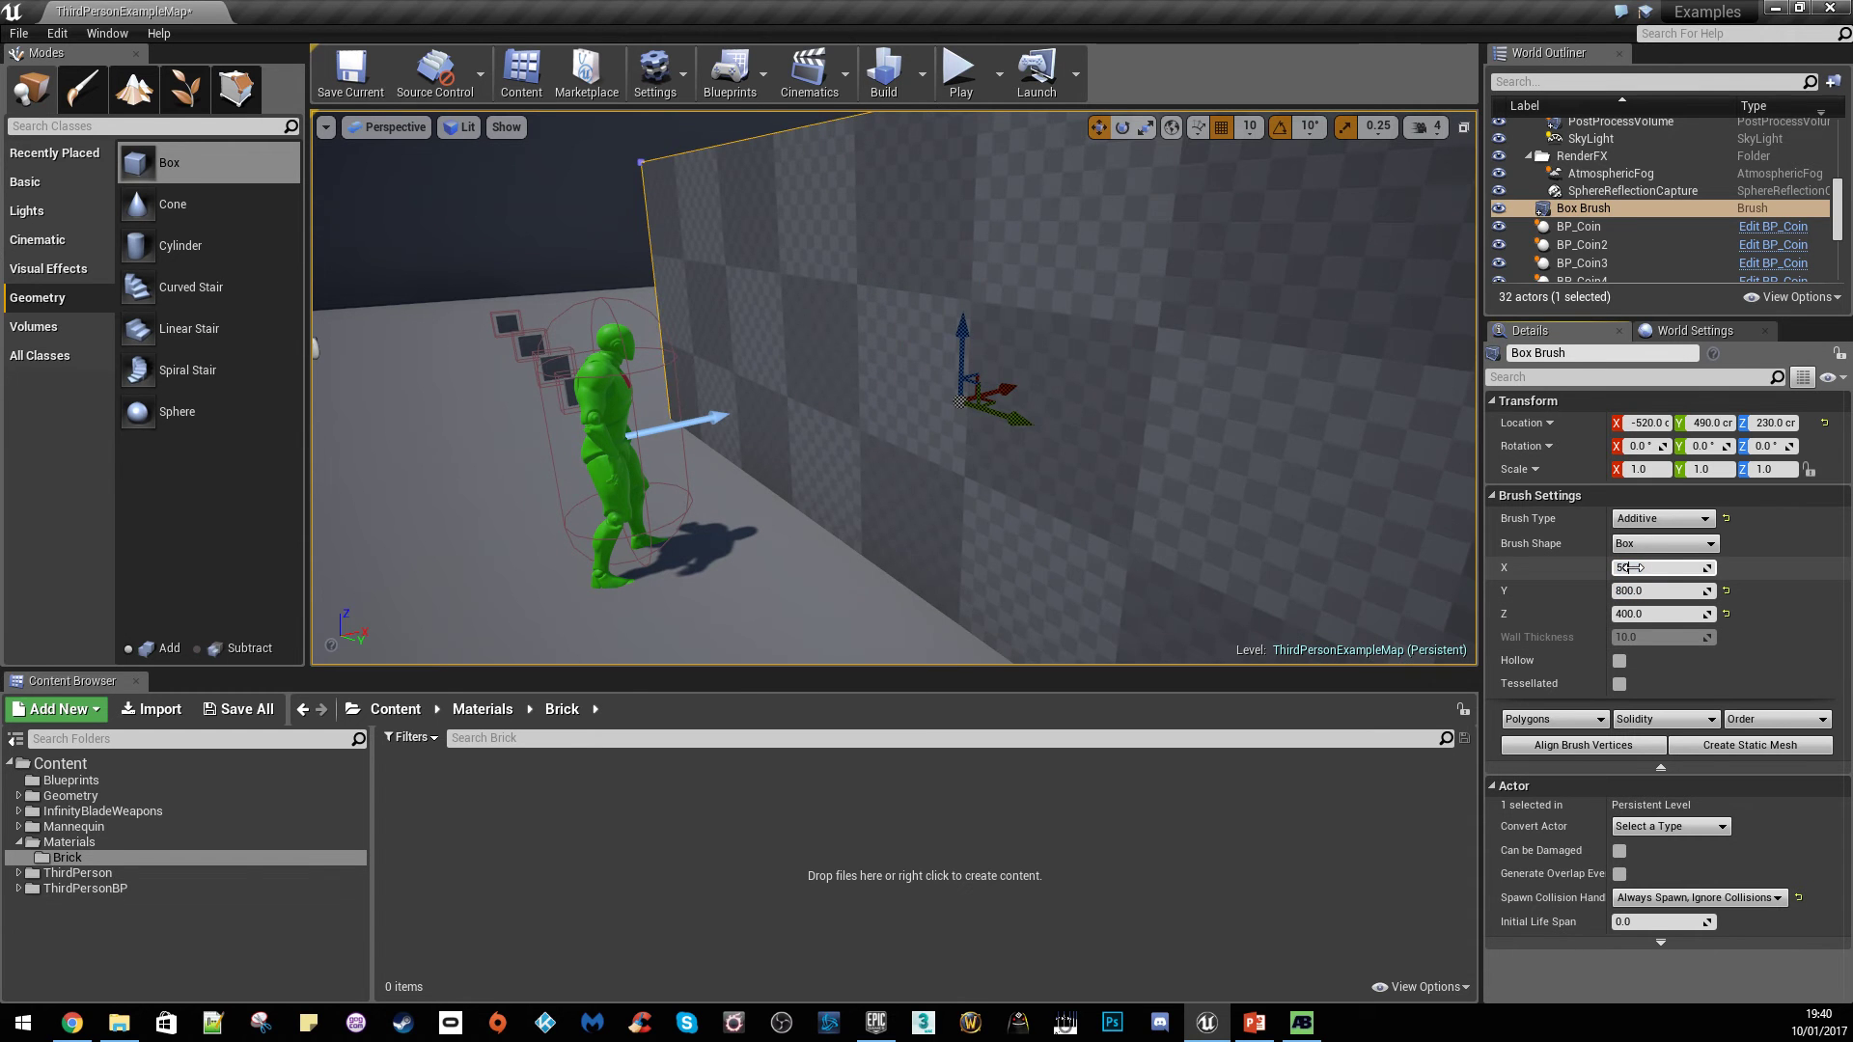
key("Return")
Raise the wall brush to Z 430 and move it along X to -560
right_click_drag(1390, 547, 1322, 546)
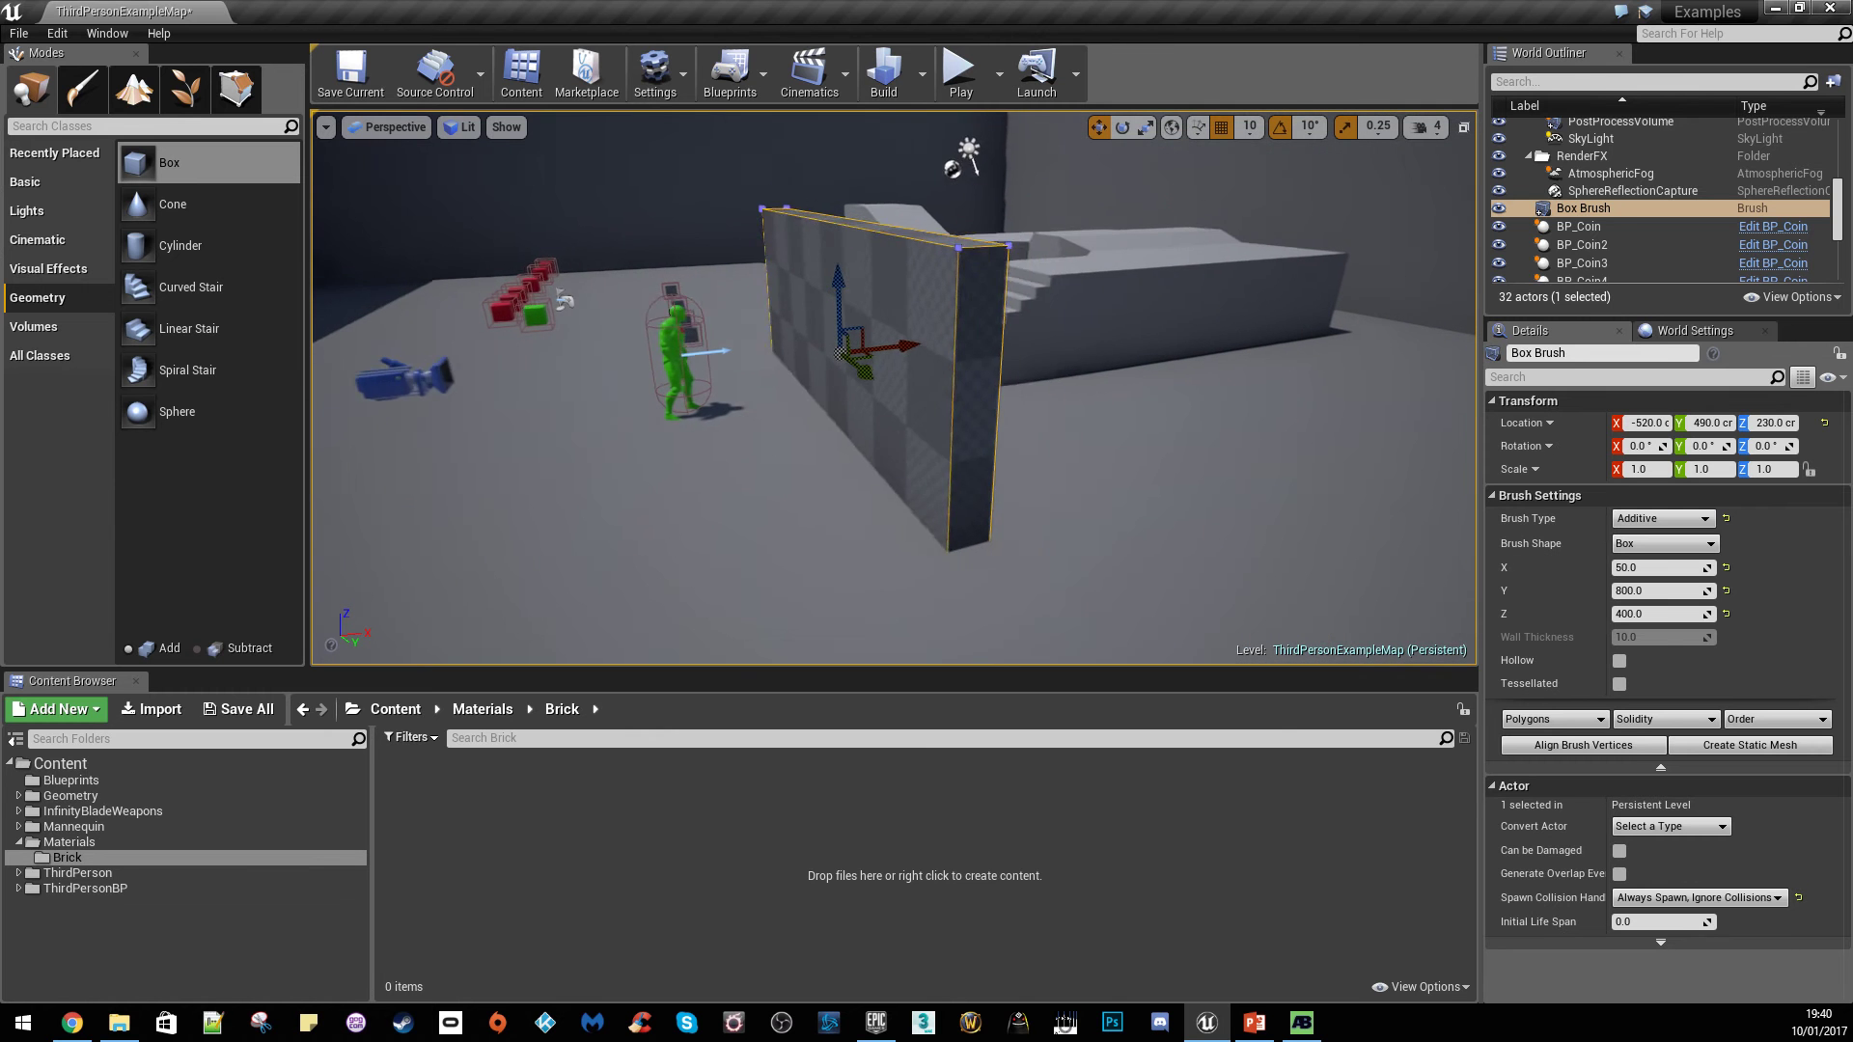
right_click_drag(973, 341, 973, 341)
key("a")
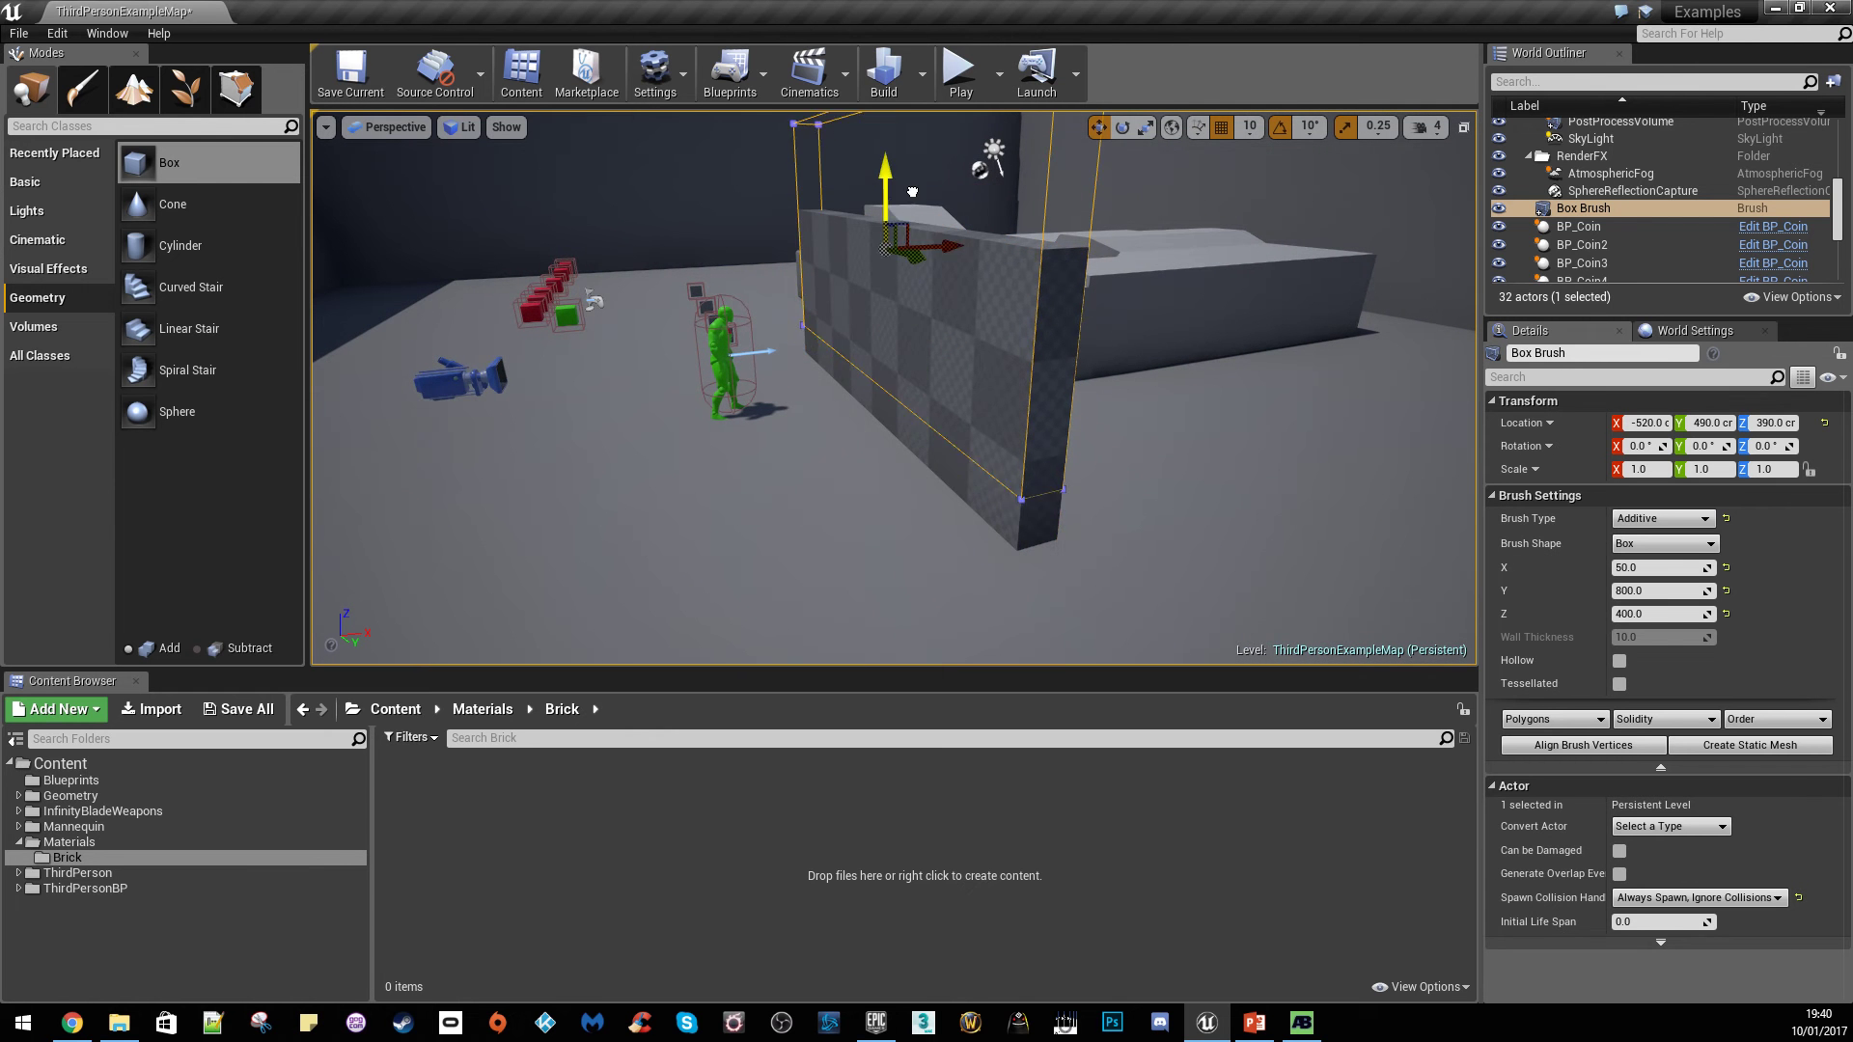
left_click_drag(901, 167, 902, 167)
key("w")
mouse_move(851, 277)
right_mouse_down()
mouse_move(926, 242)
mouse_move(1004, 242)
mouse_move(850, 277)
right_mouse_up()
key("a")
key("d")
left_click_drag(850, 278, 808, 278)
right_click_drag(809, 278, 824, 307)
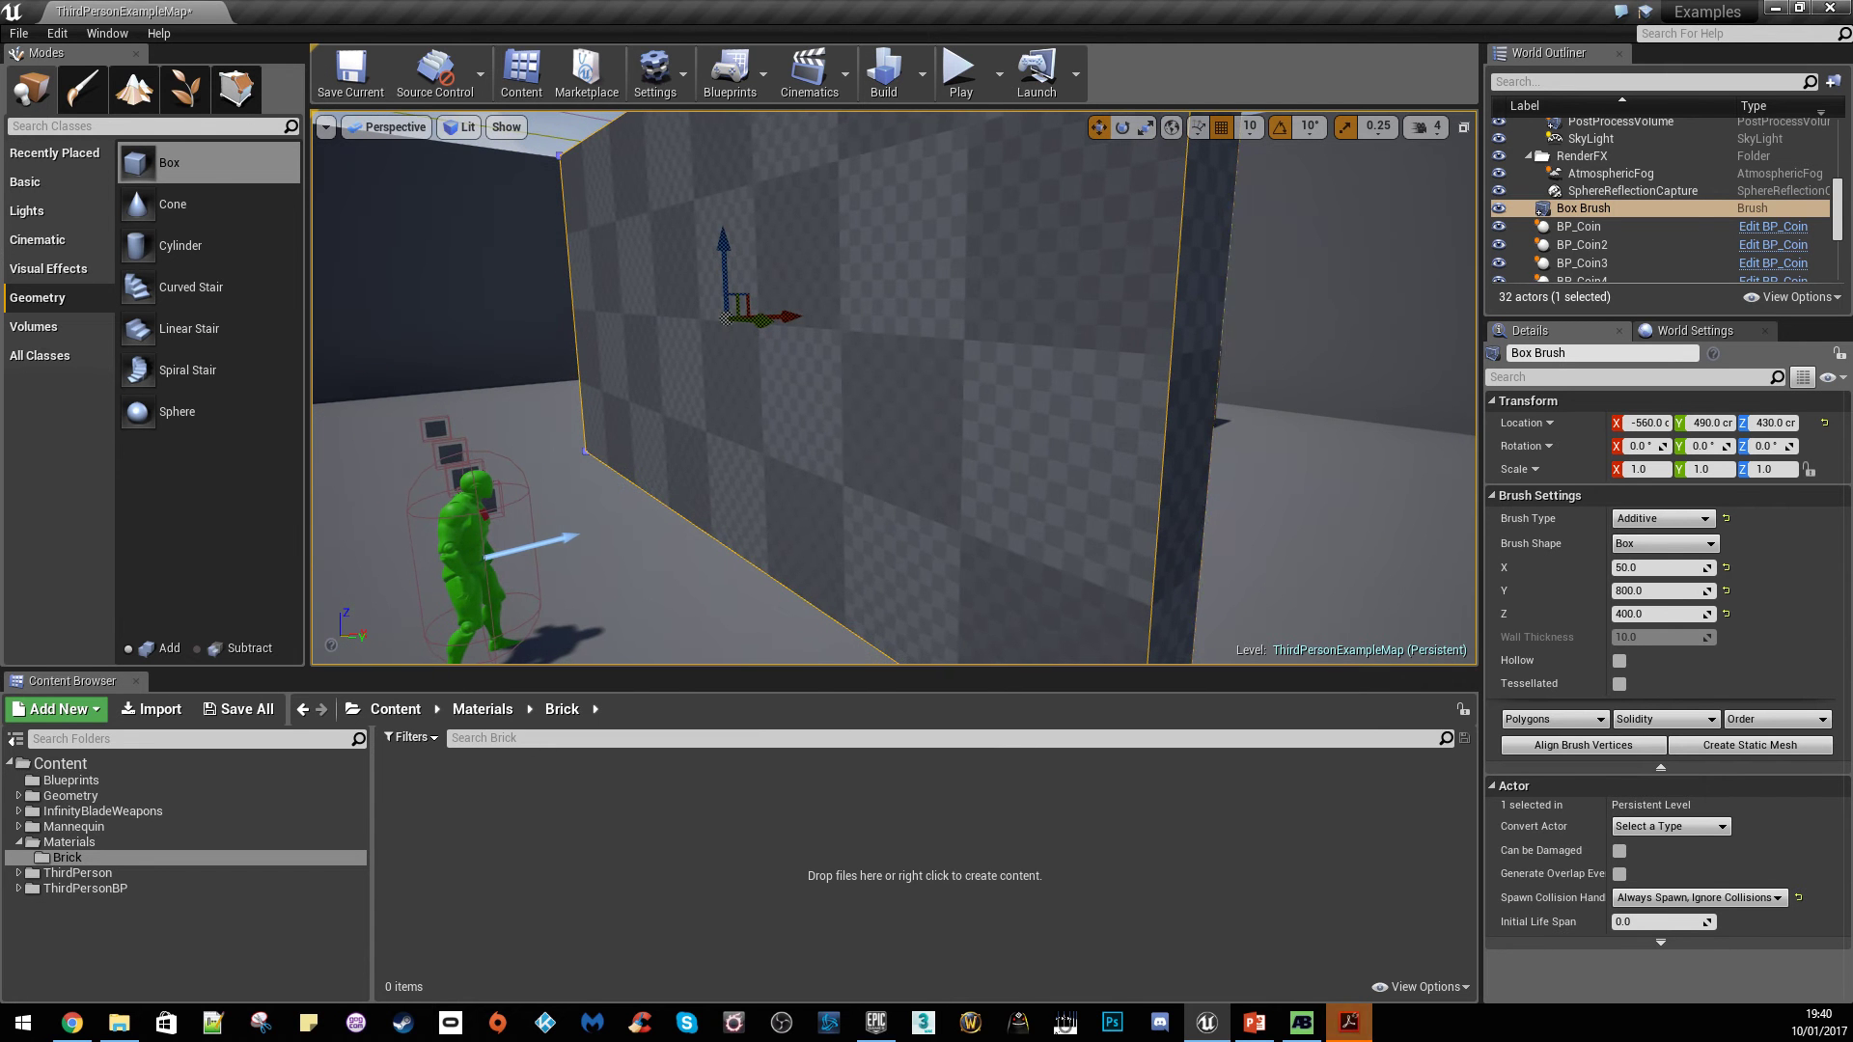
Snap the wall brush down onto the floor and move it along X to -460
mouse_move(1063, 408)
right_mouse_down()
mouse_move(985, 401)
mouse_move(964, 335)
mouse_move(848, 261)
right_mouse_up()
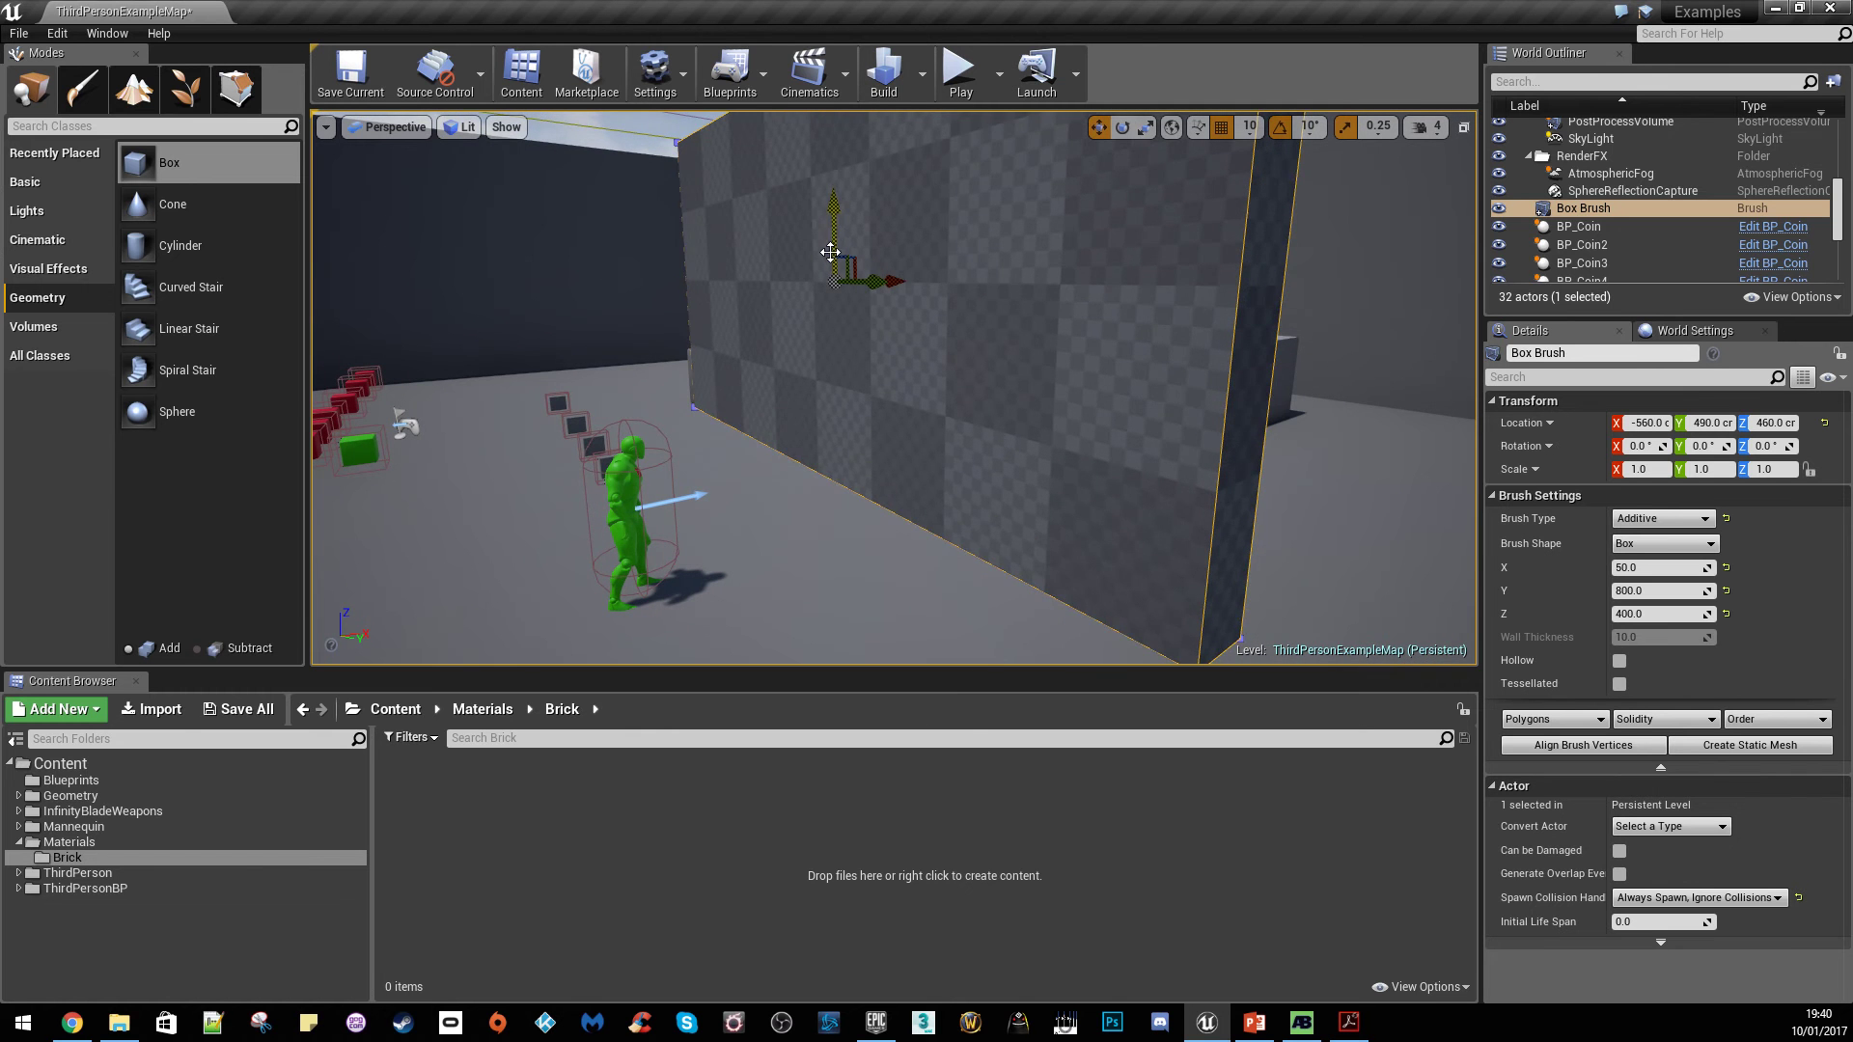
key("End")
mouse_move(857, 332)
right_mouse_down()
mouse_move(857, 415)
mouse_move(922, 459)
mouse_move(859, 454)
mouse_move(821, 415)
mouse_move(637, 405)
right_mouse_up()
key("w")
key("w")
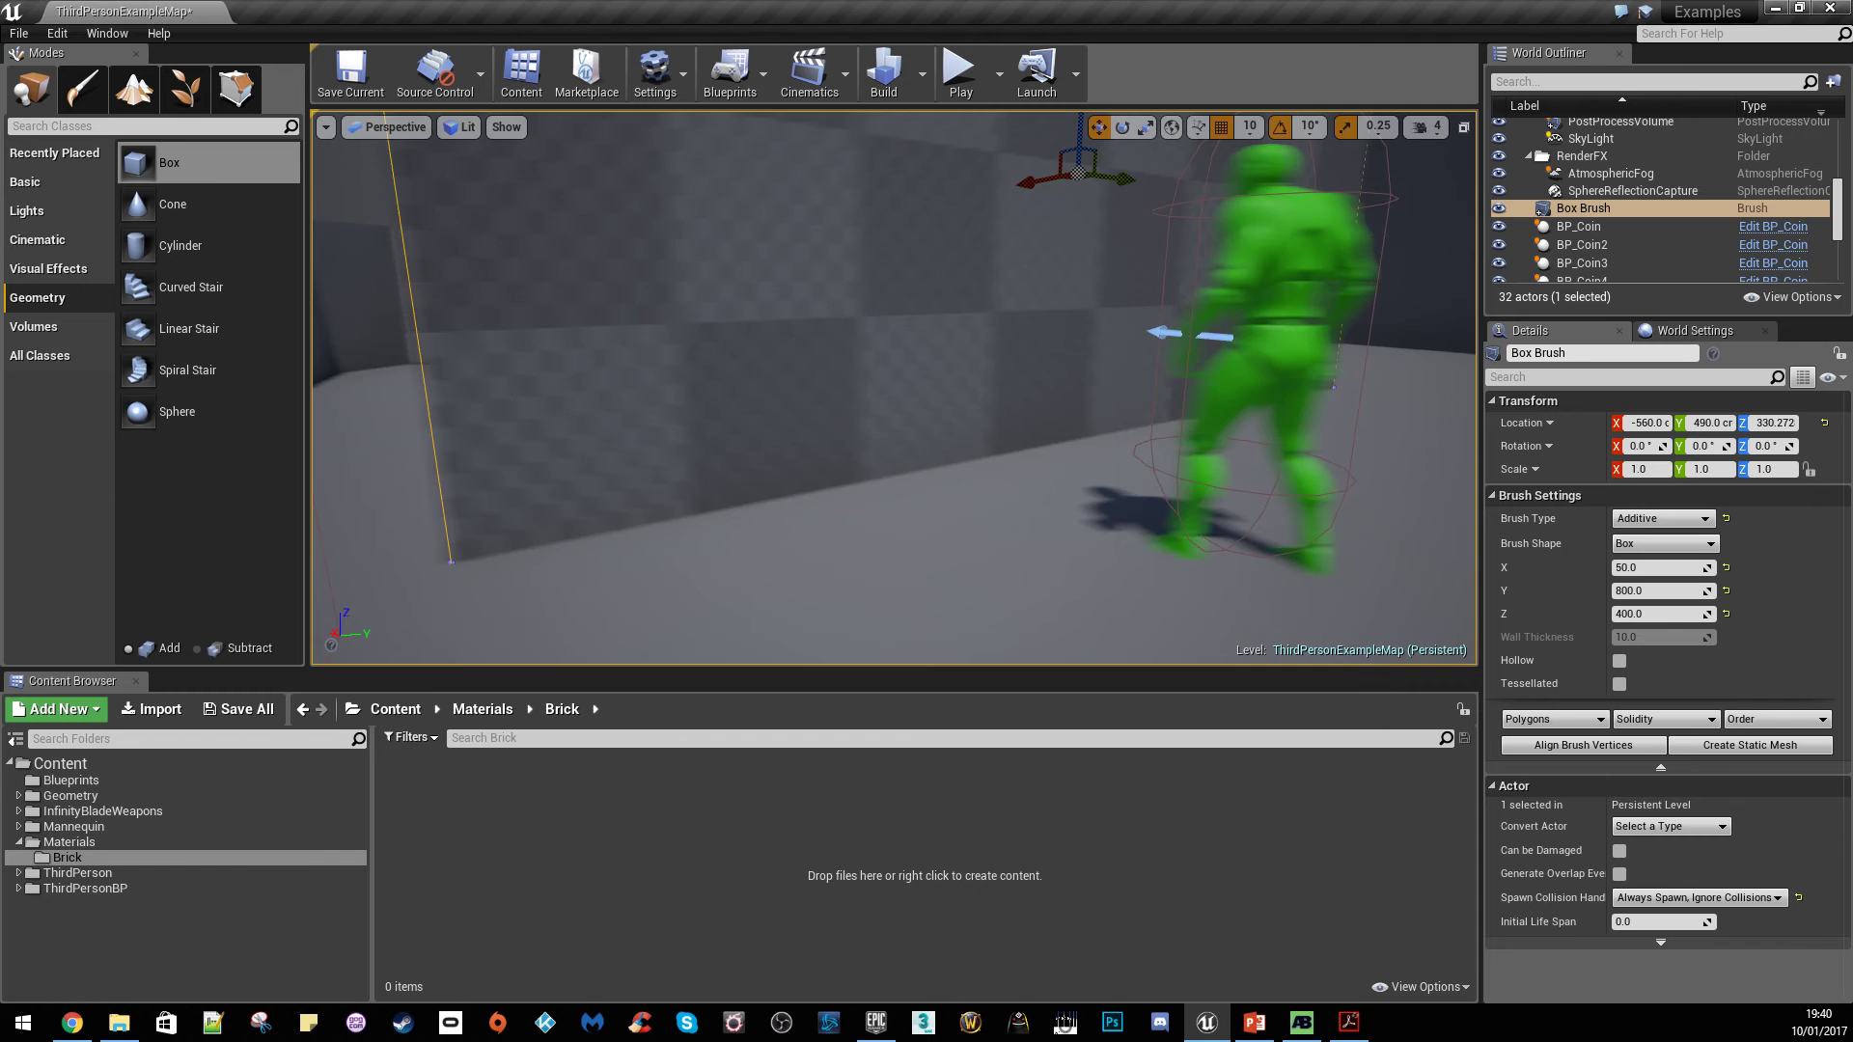
right_click_drag(830, 366, 831, 367)
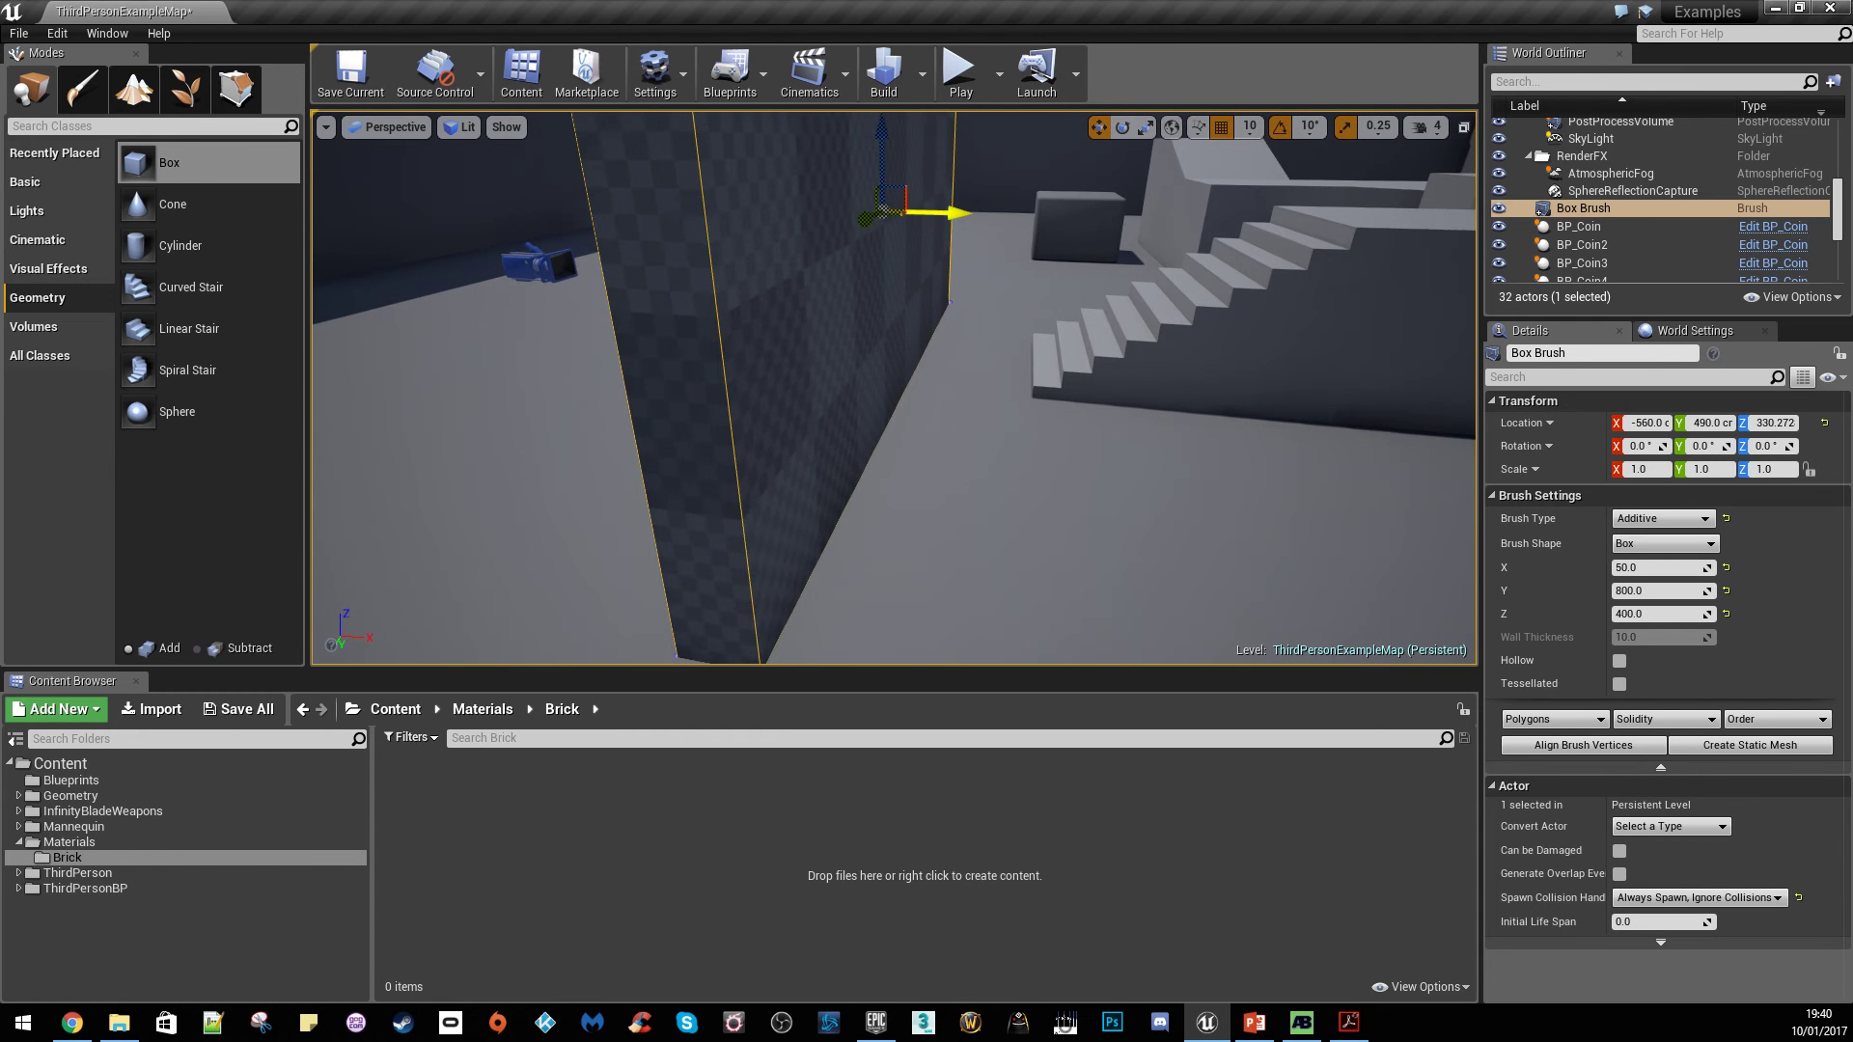
left_click_drag(934, 213, 1034, 212)
right_click_drag(1042, 197, 1046, 178)
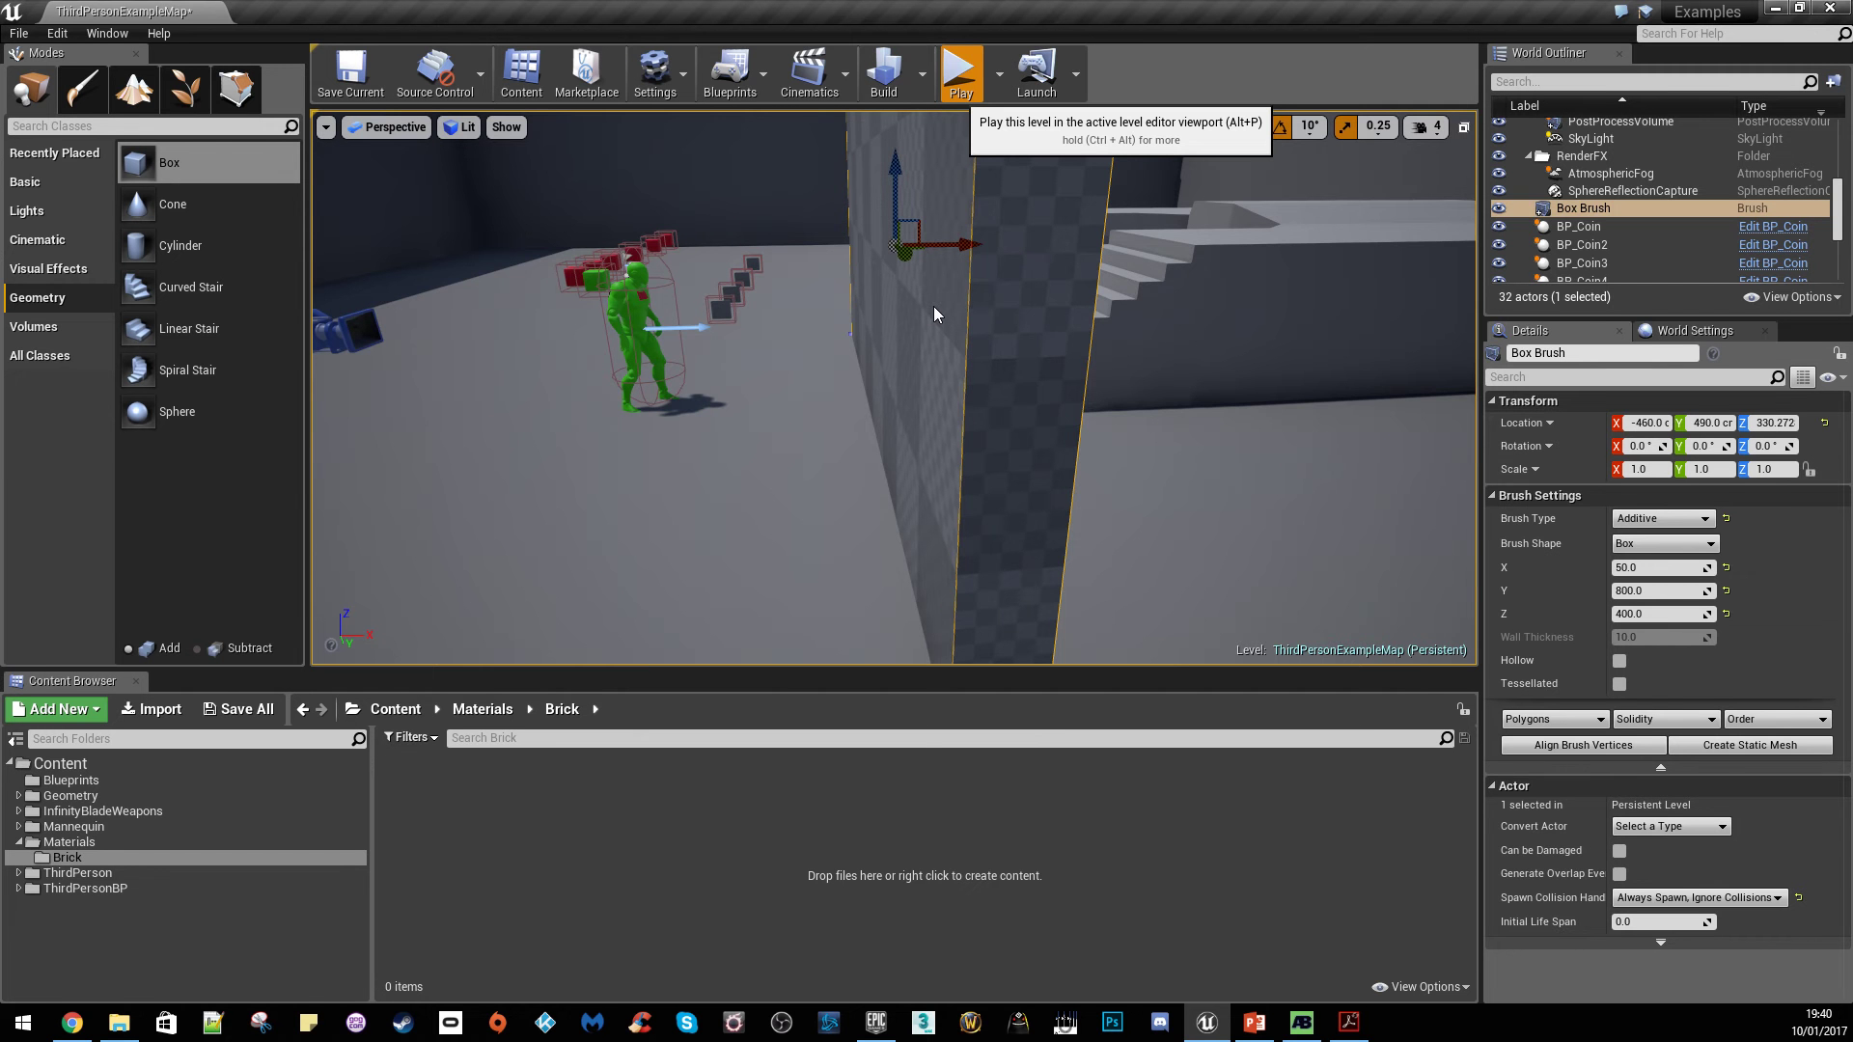
Play the level, run the character around near the new wall, and stop the session
key("alt+p")
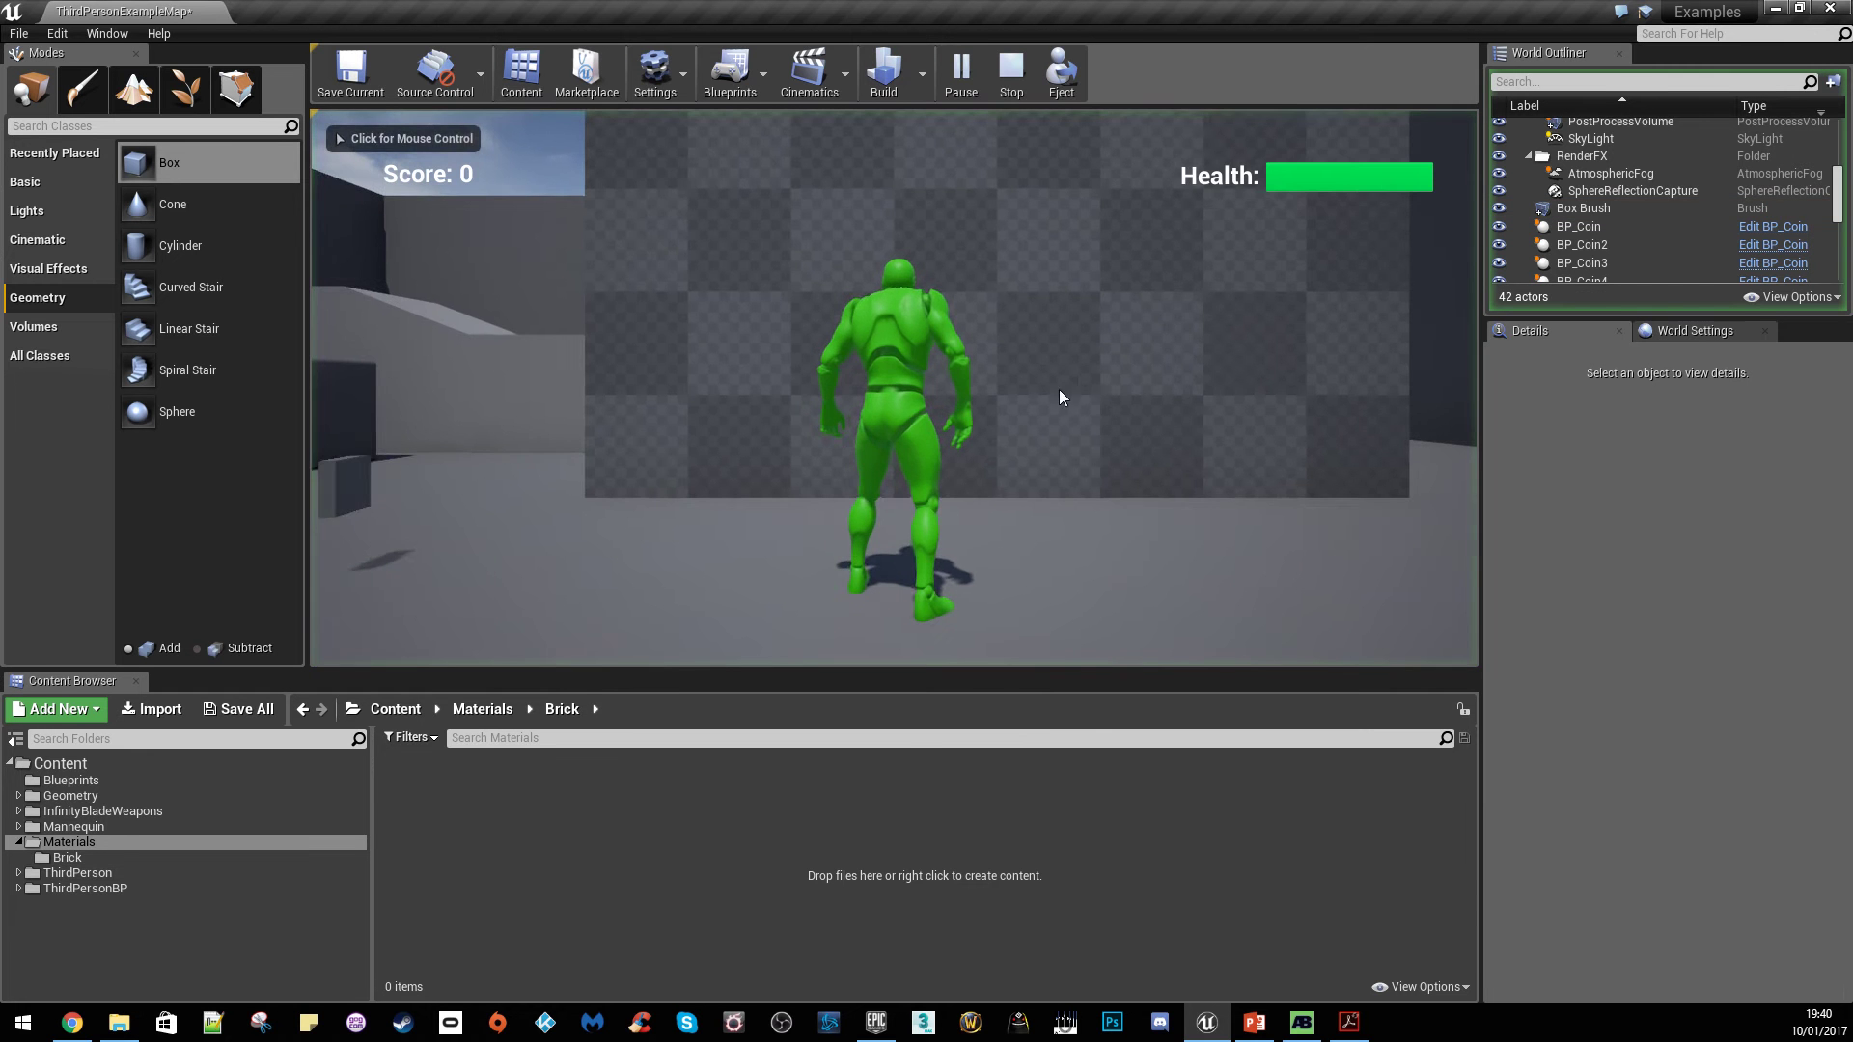
left_click(1060, 395)
key("w")
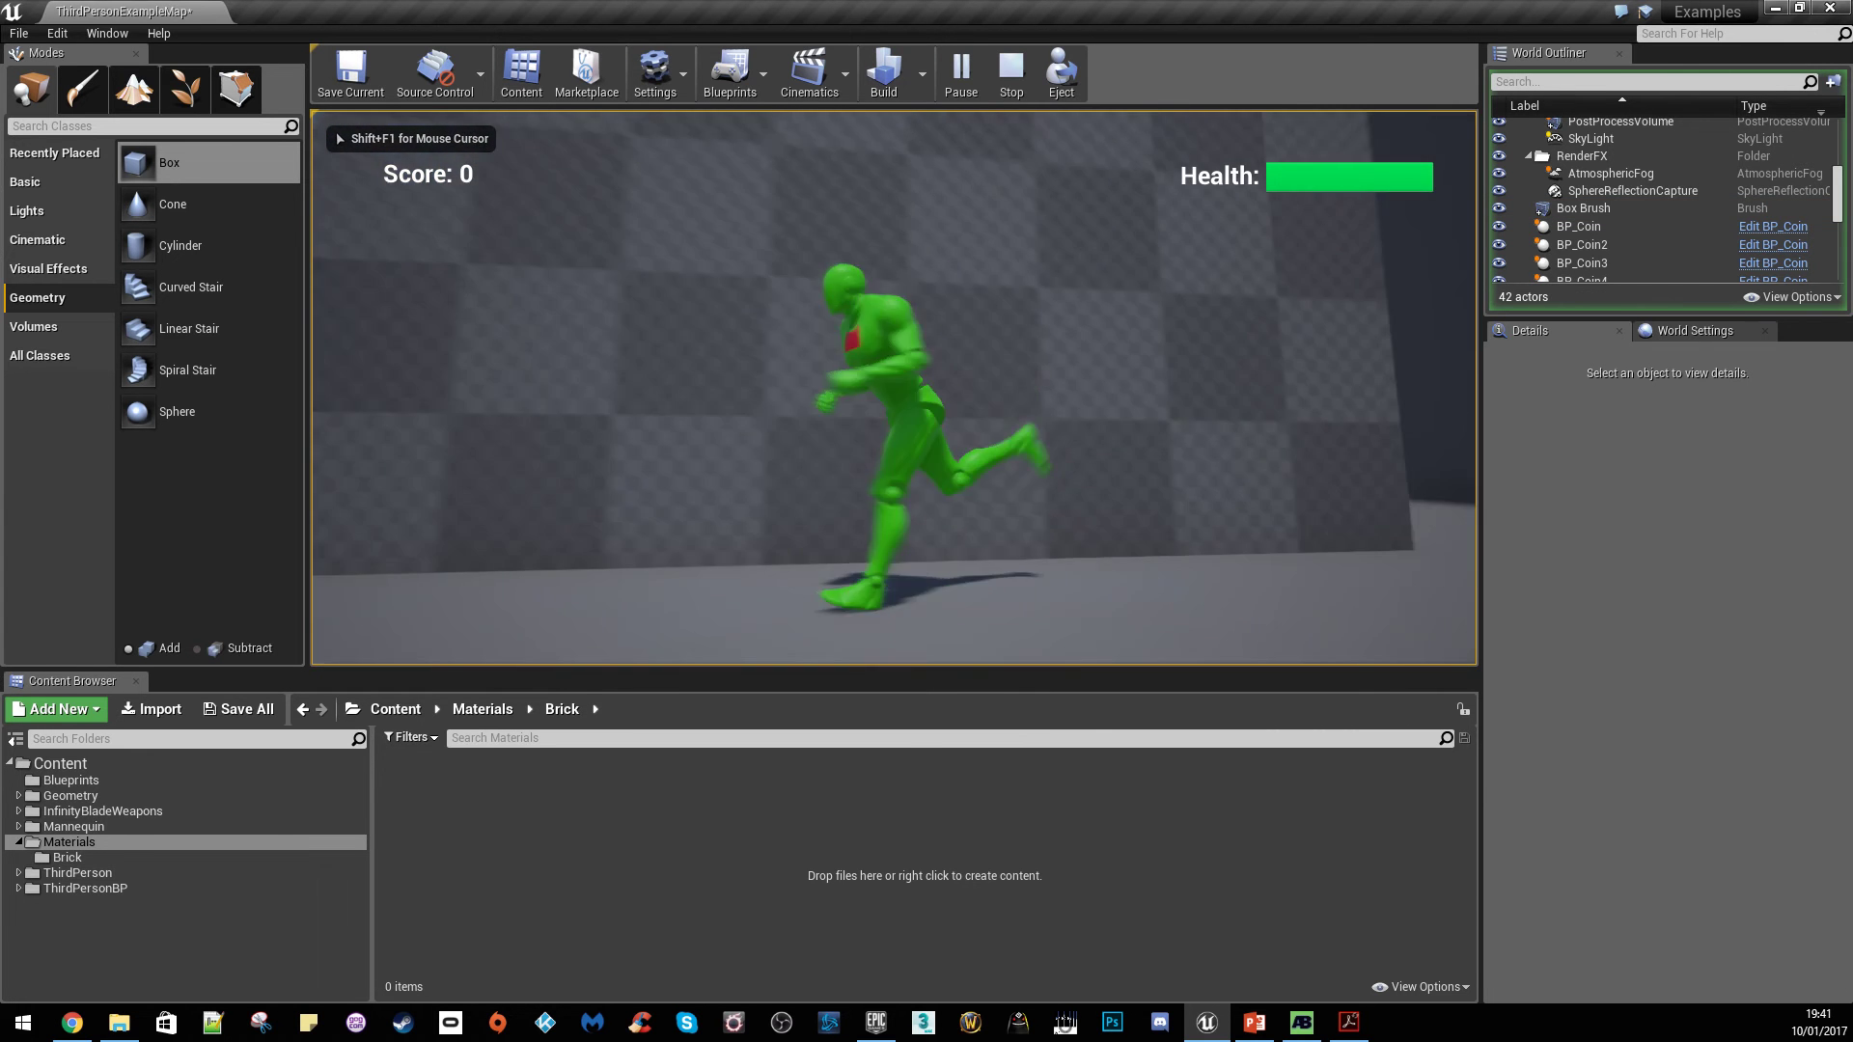
key("s")
key("d")
key("Escape")
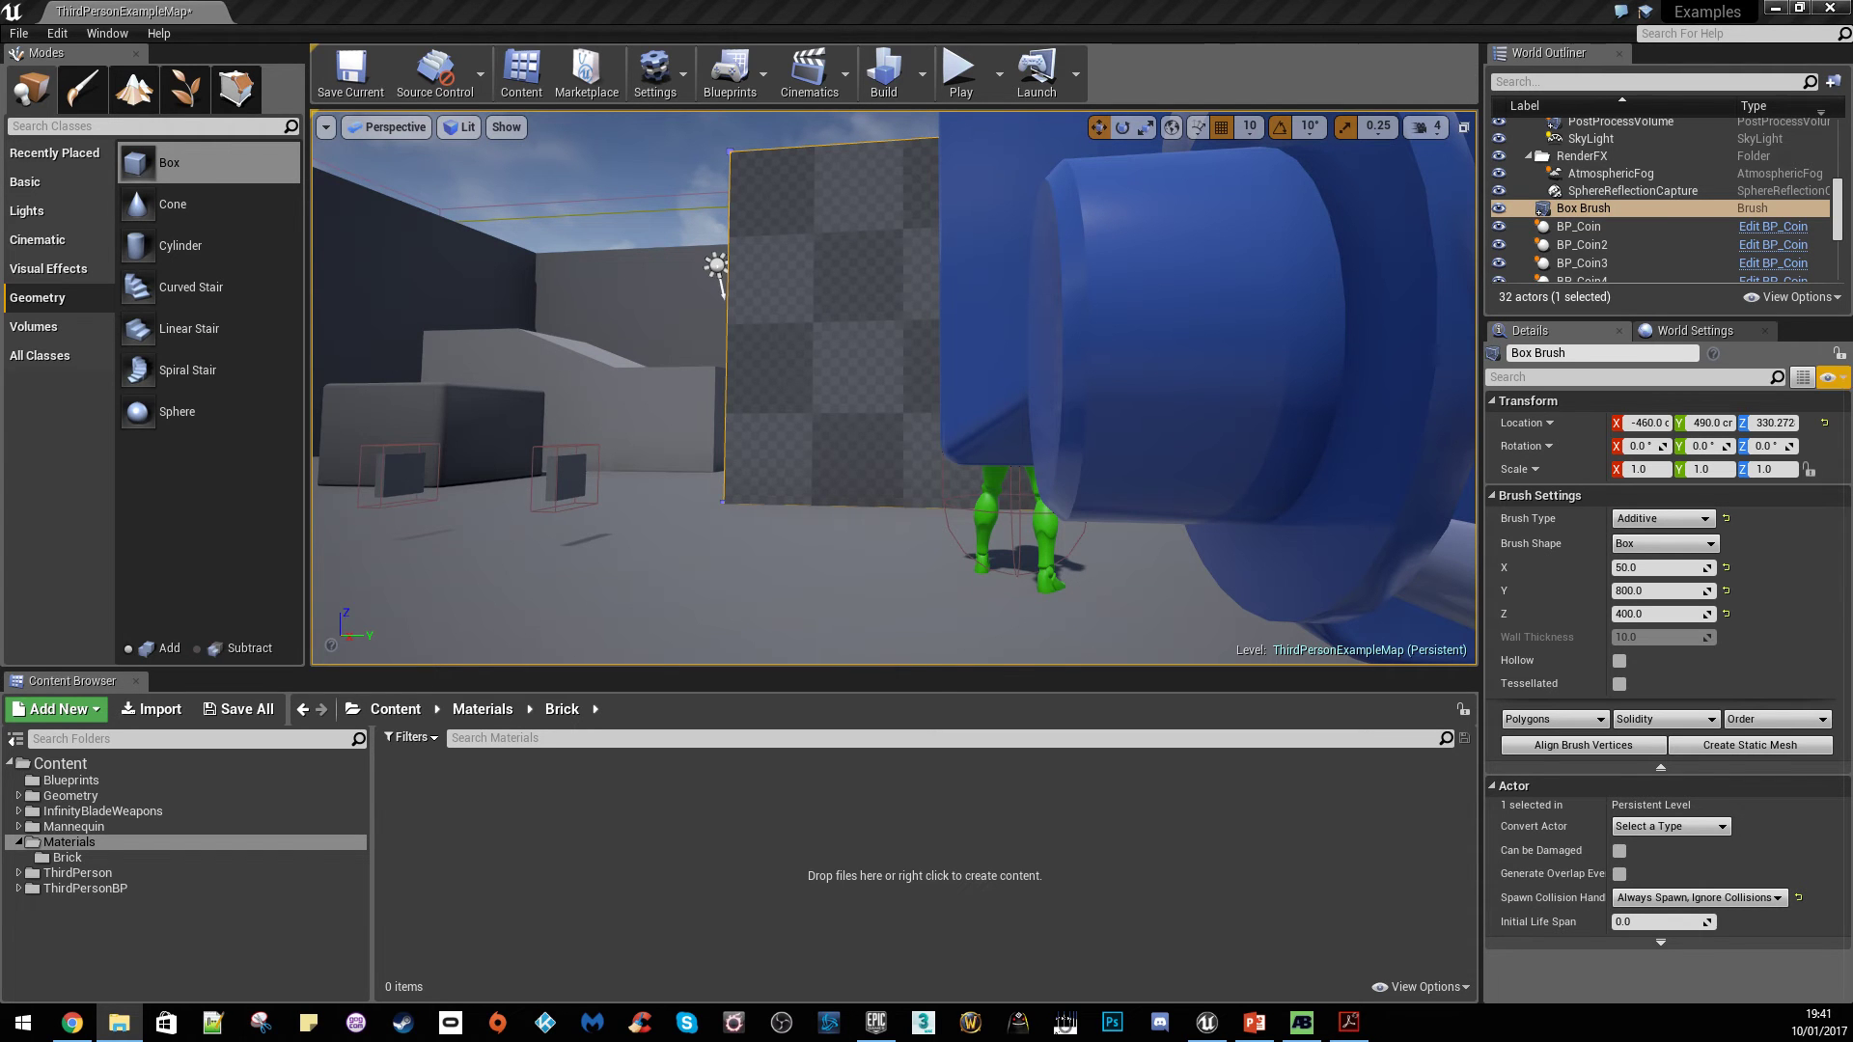
Examine the Brick.jpg texture image in Windows Photo Viewer and close the viewer
left_click_drag(1834, 334, 1852, 412)
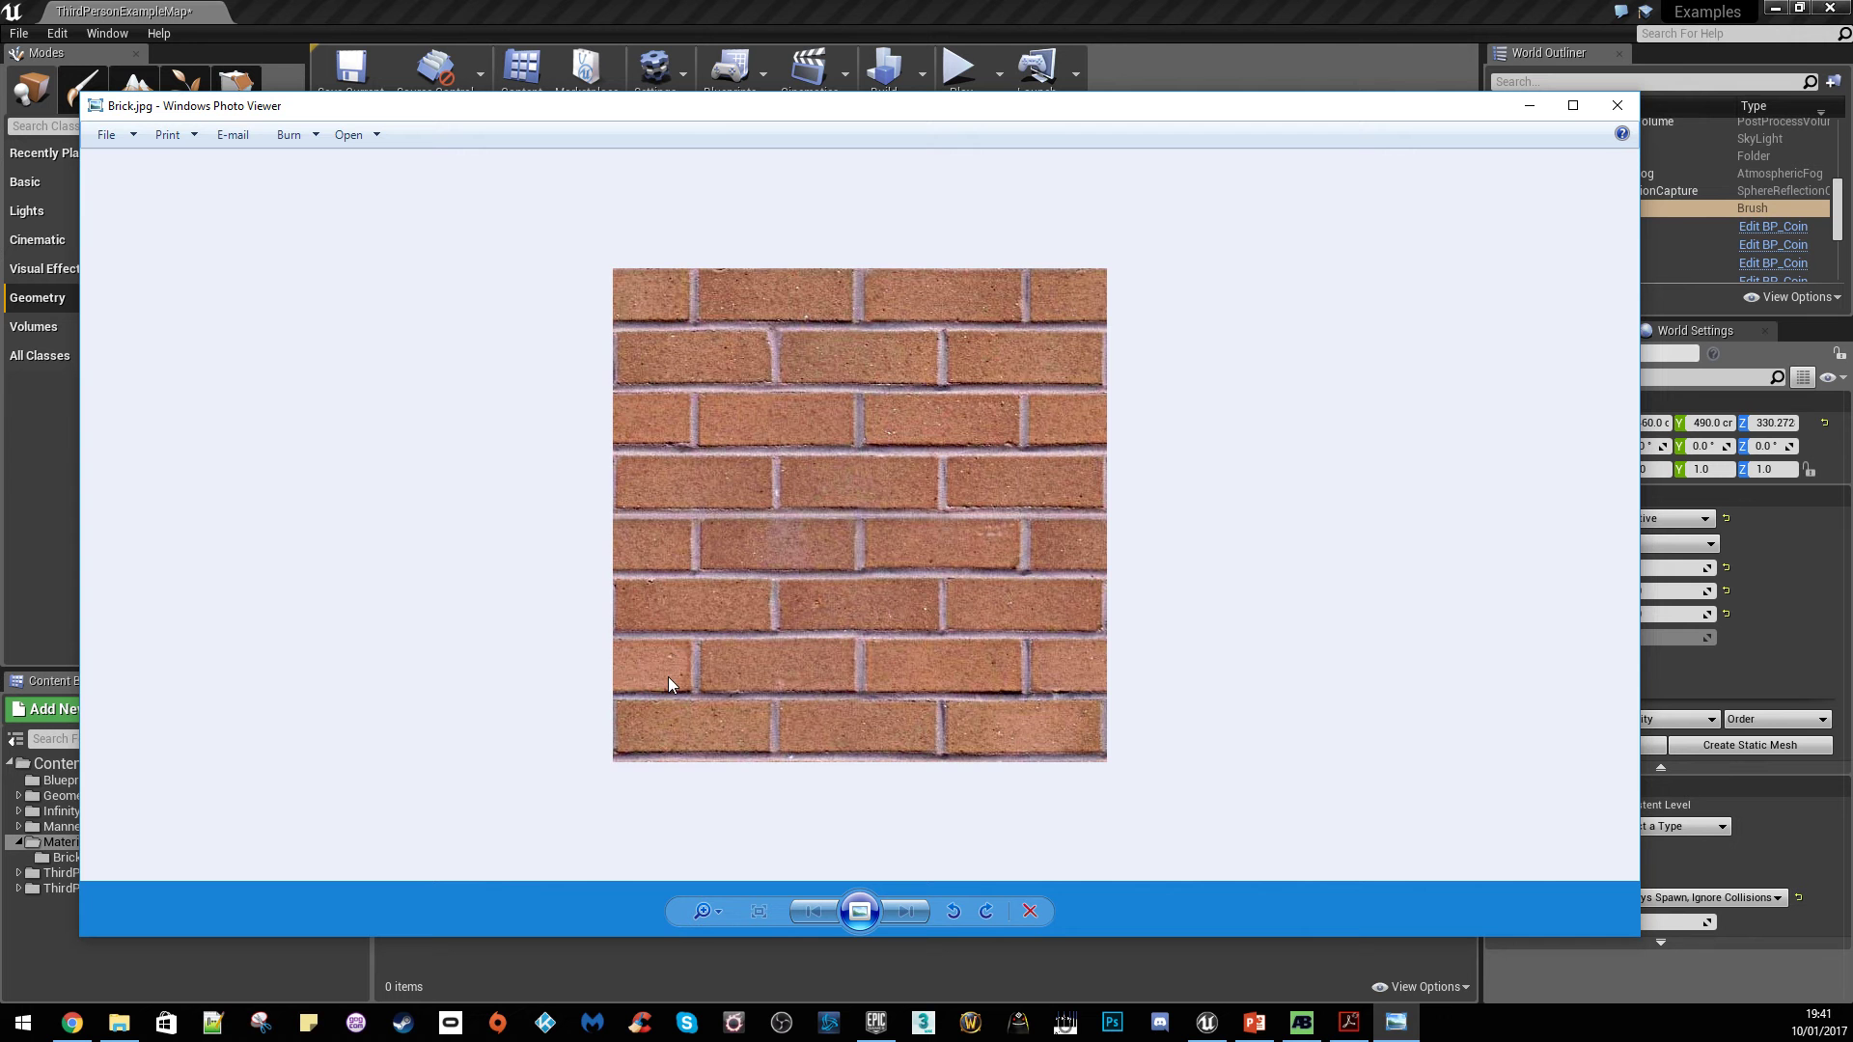
scroll(994, 484, "up", 1)
scroll(984, 490, "down", 2)
left_click(1615, 108)
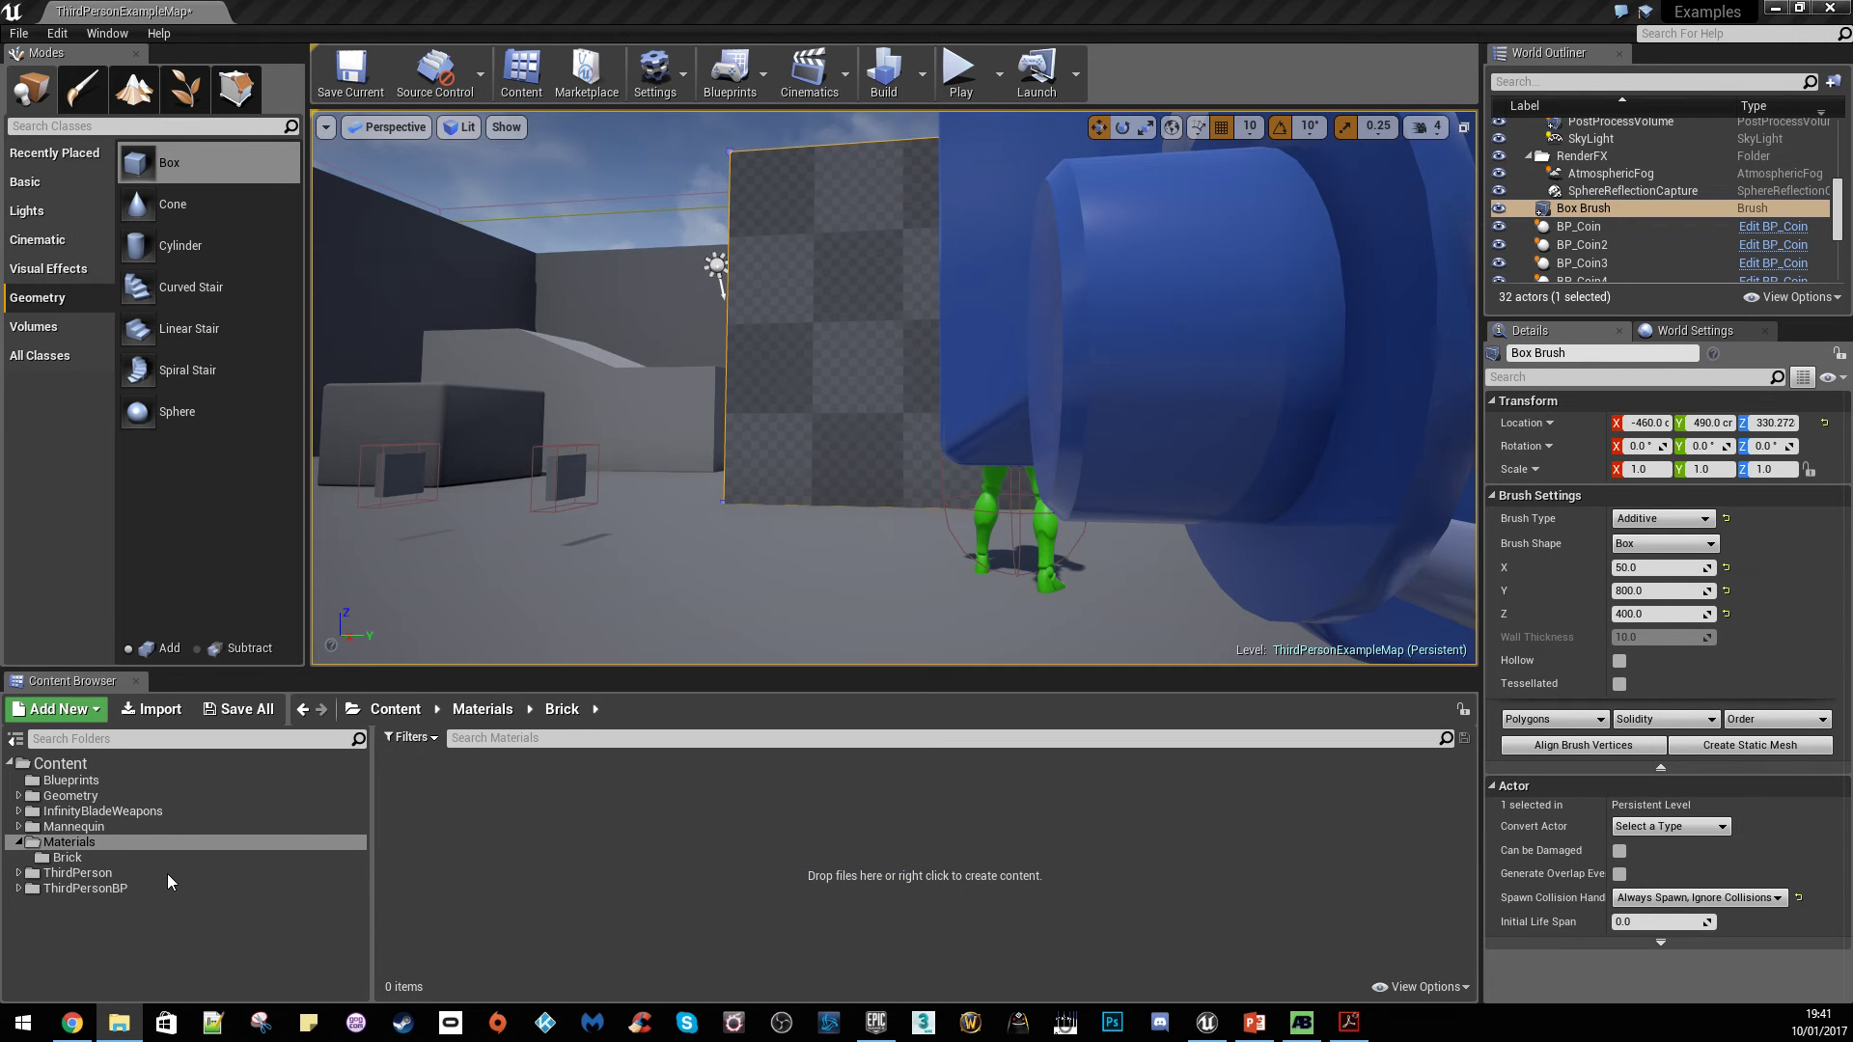
Open the Brick subfolder of Materials and import the Brick.jpg texture into it
left_click(98, 845)
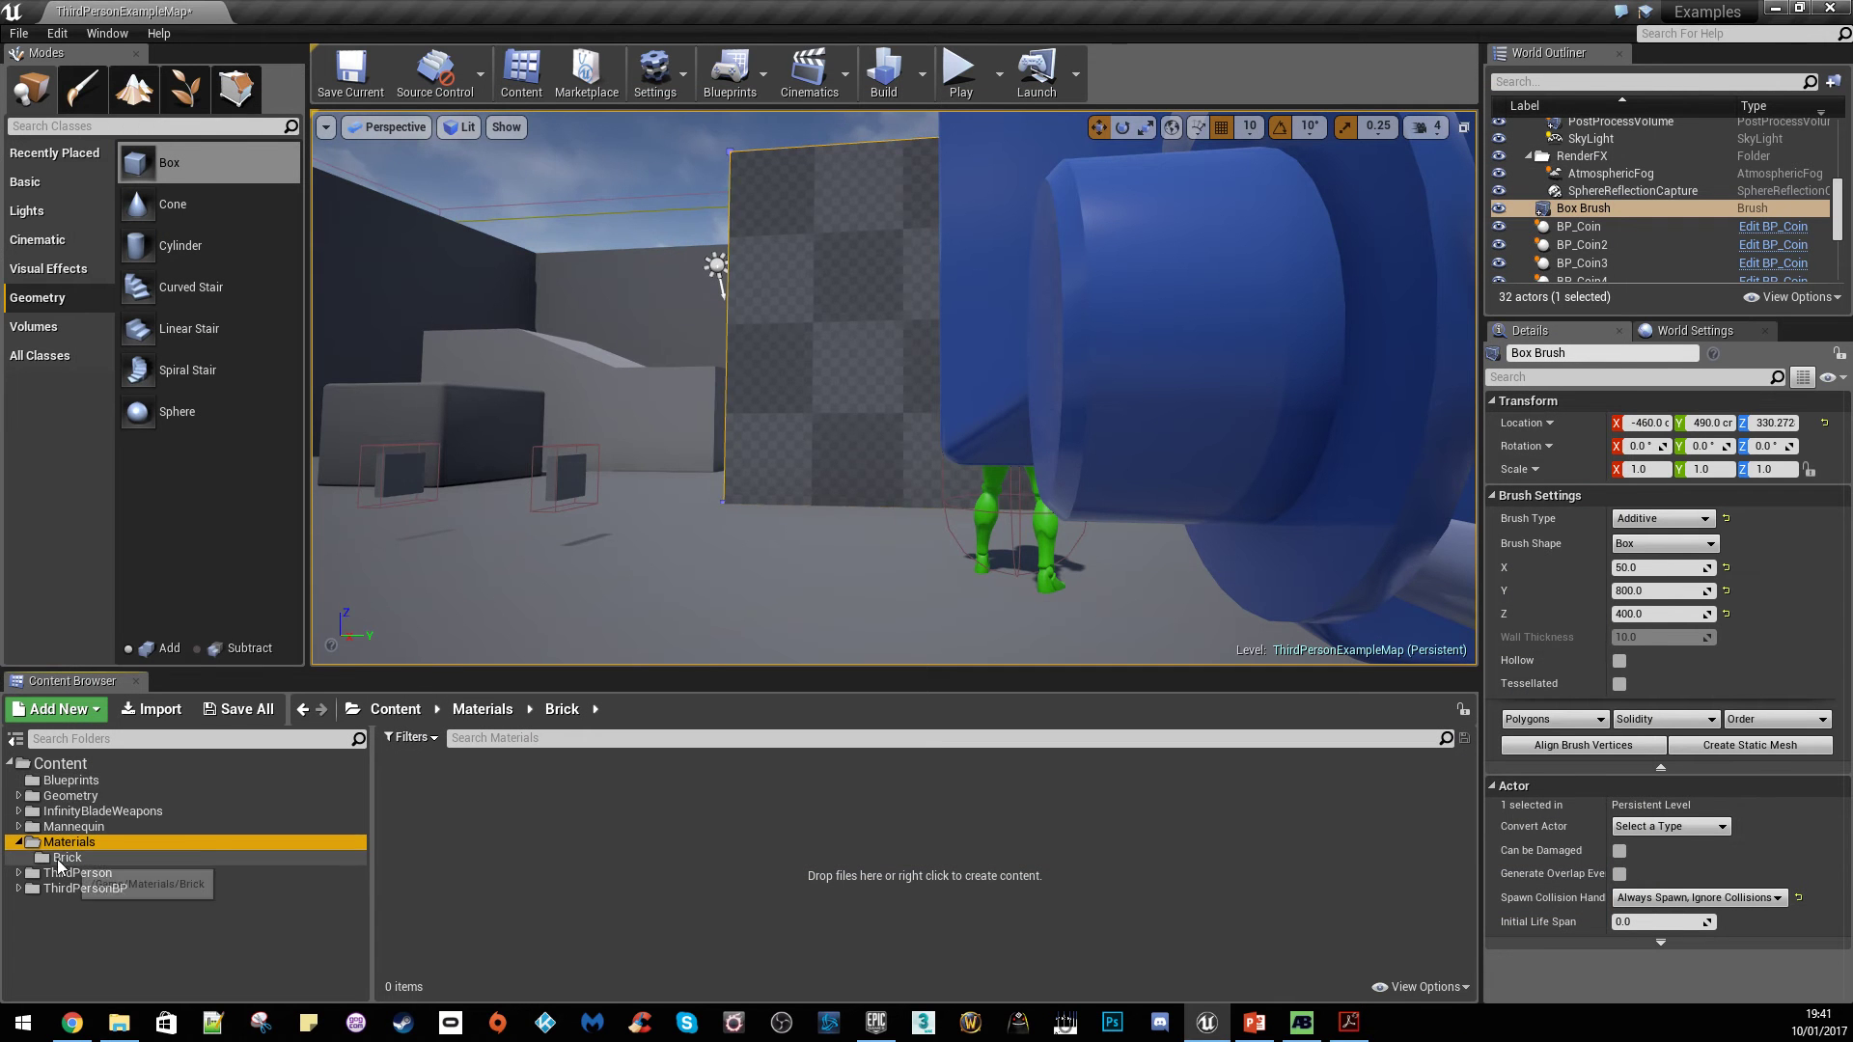
left_click(230, 858)
left_click(87, 842)
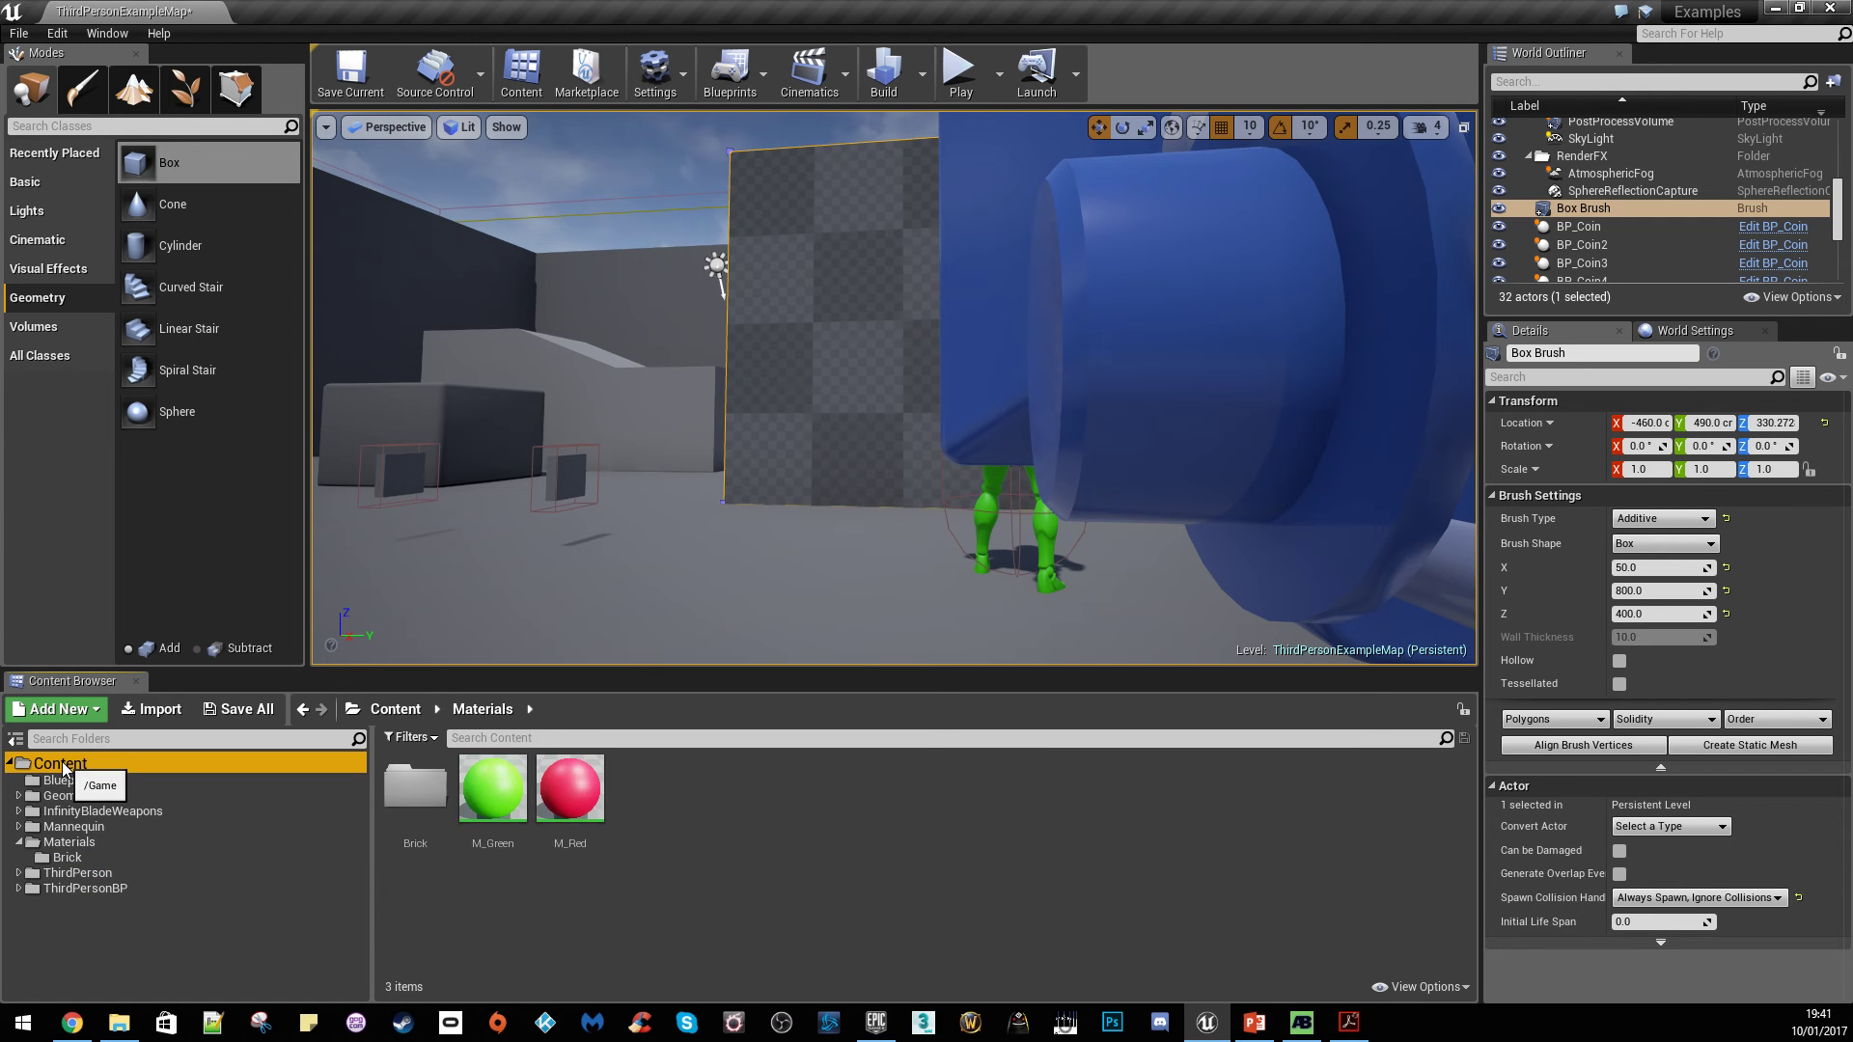
left_click(68, 842)
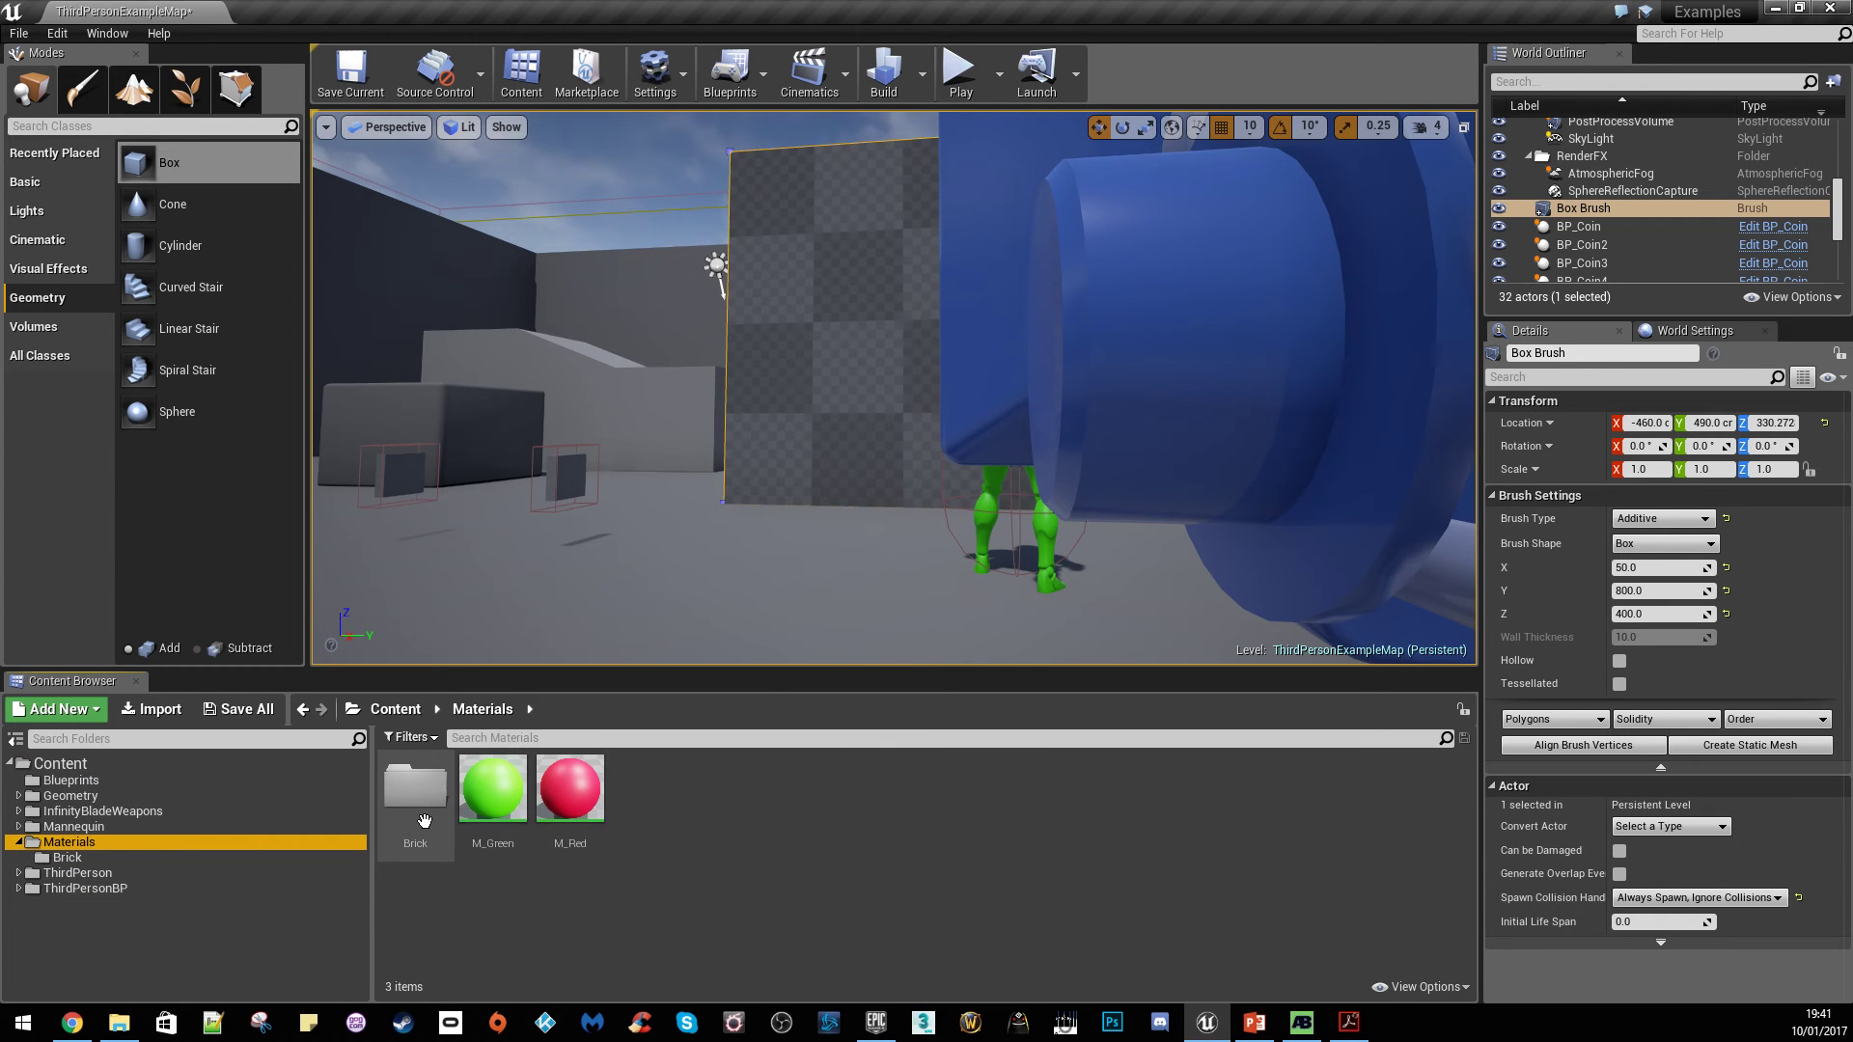
double_click(425, 821)
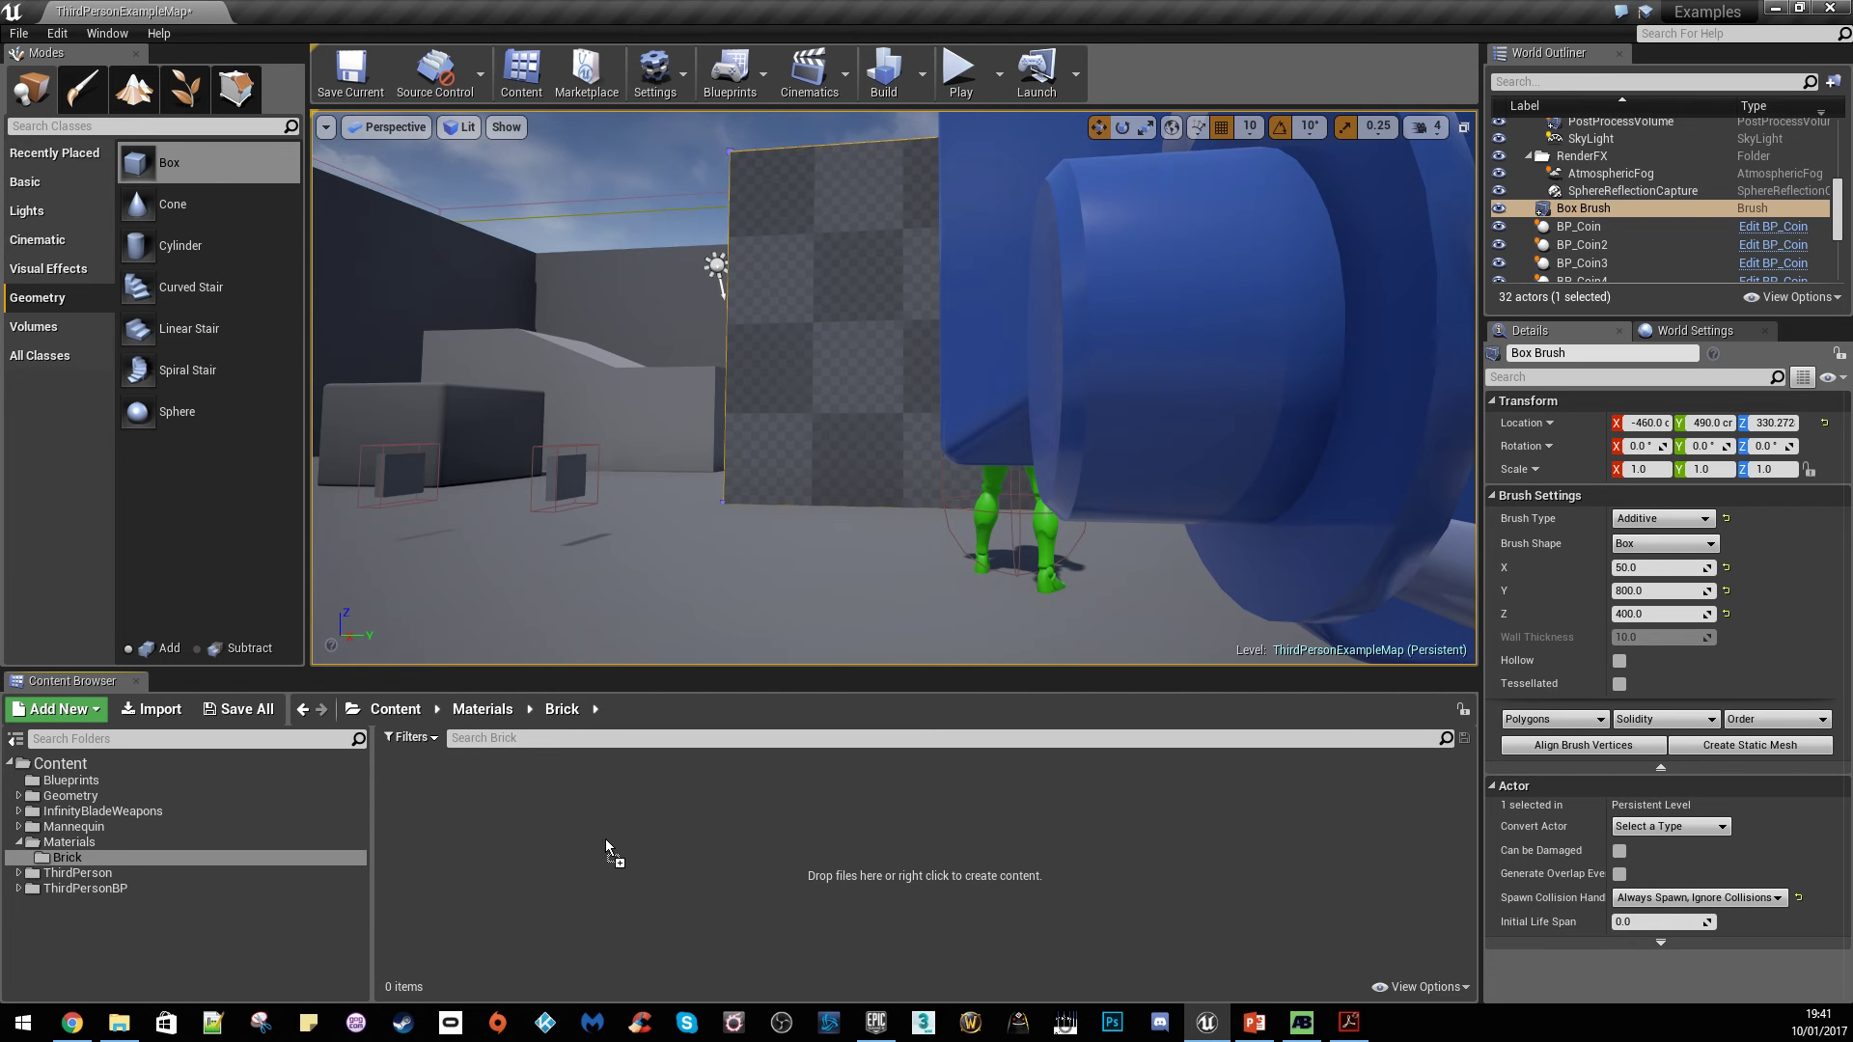
left_click_drag(645, 853, 610, 859)
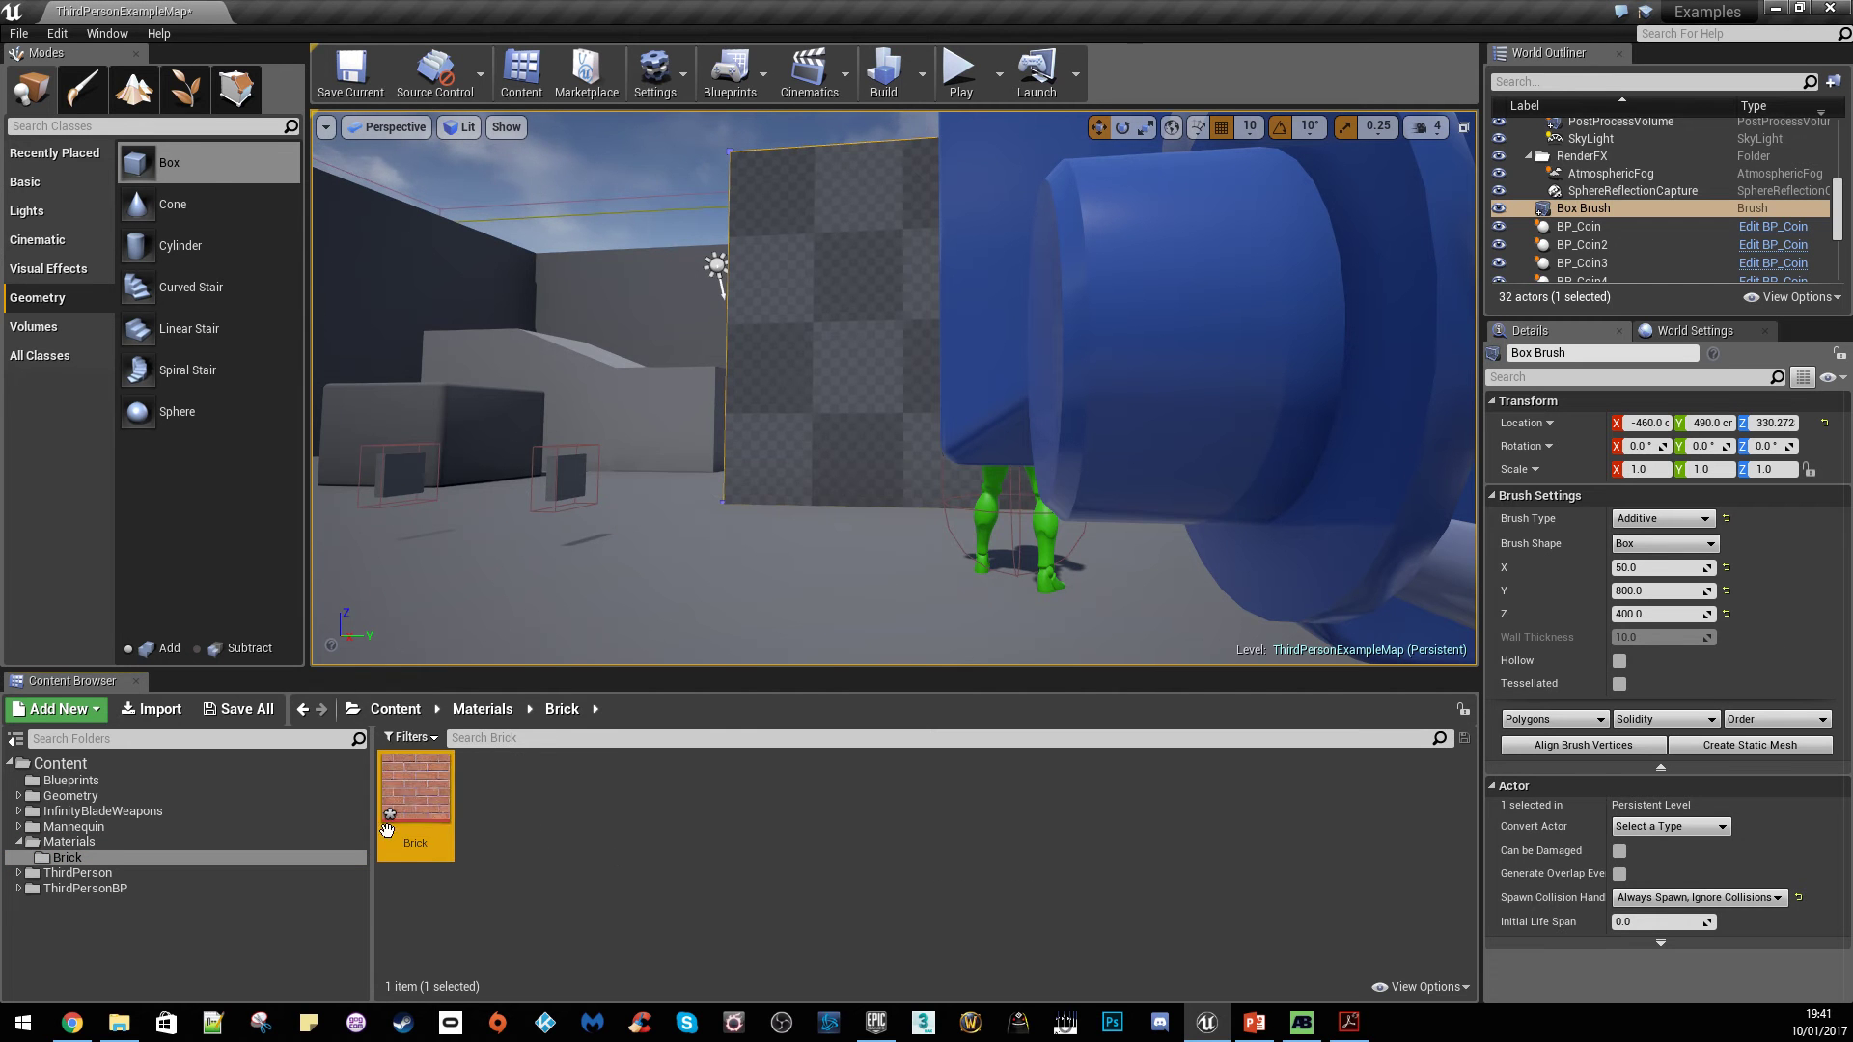
Rename the imported brick texture as T_Brick
mouse_move(439, 801)
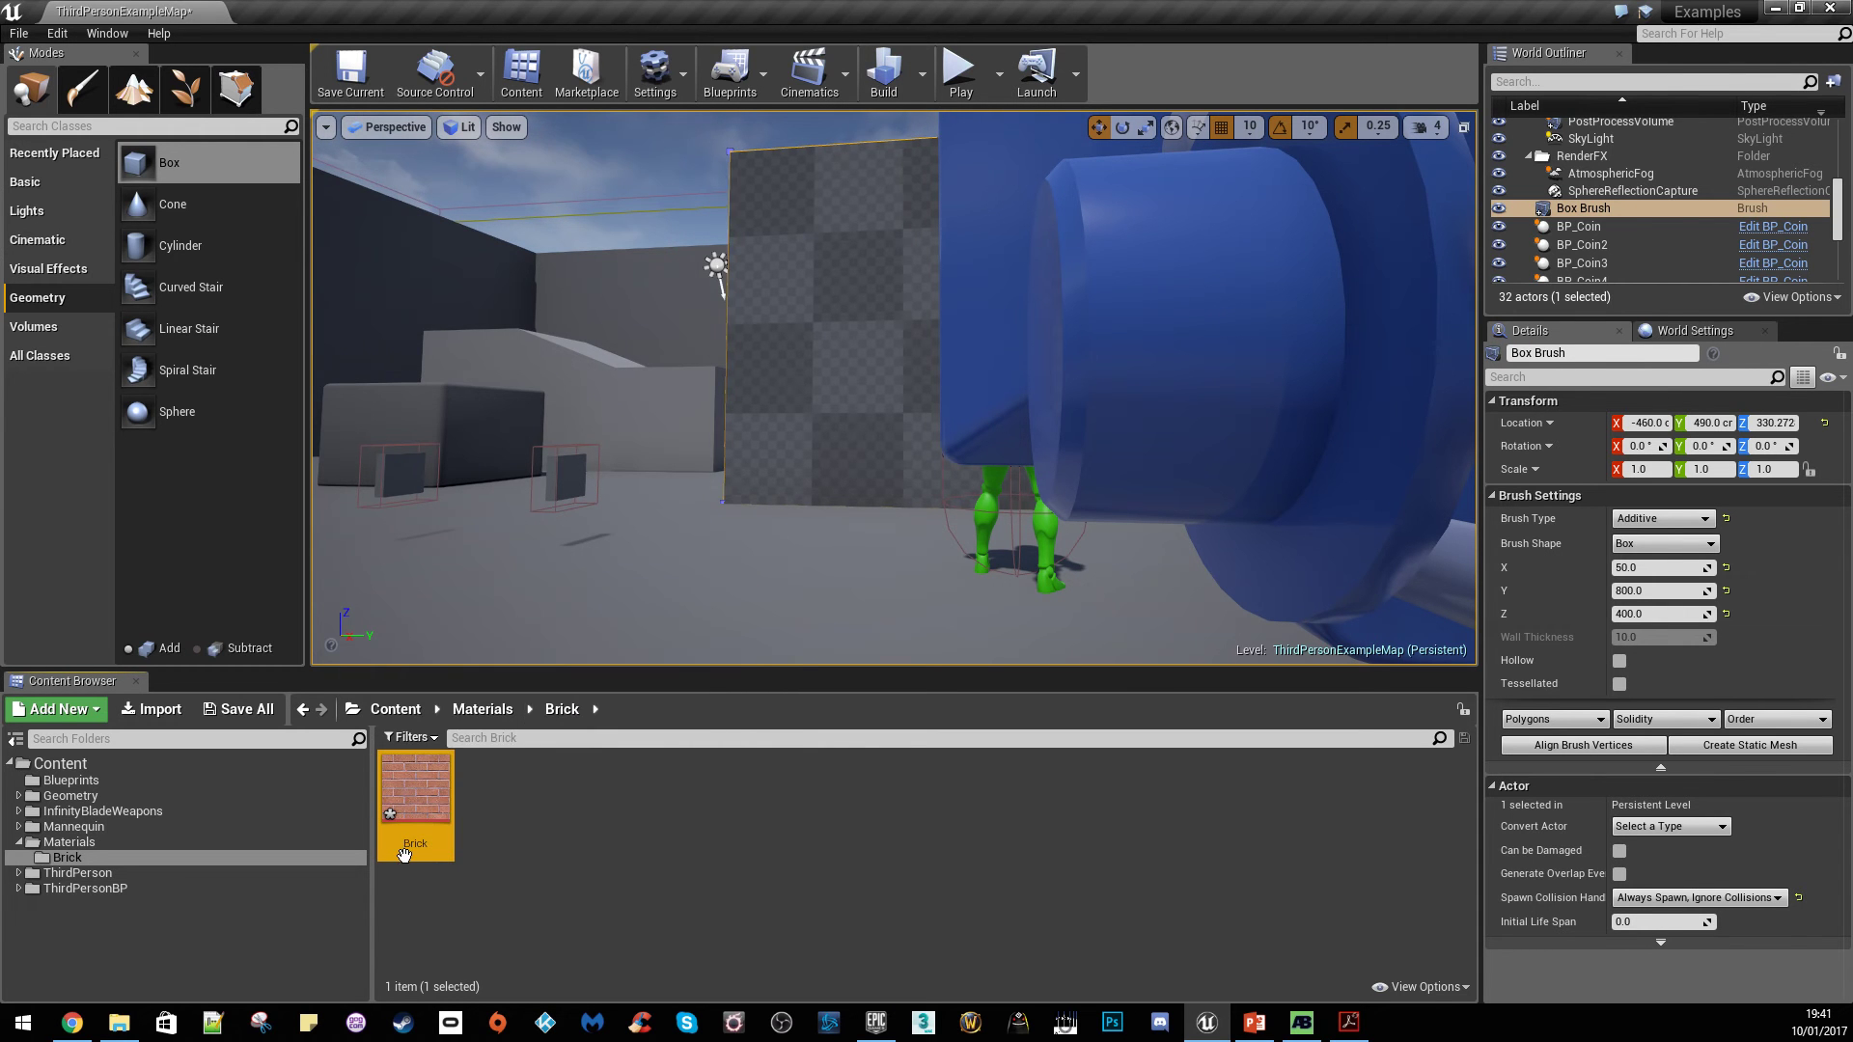
key("F2")
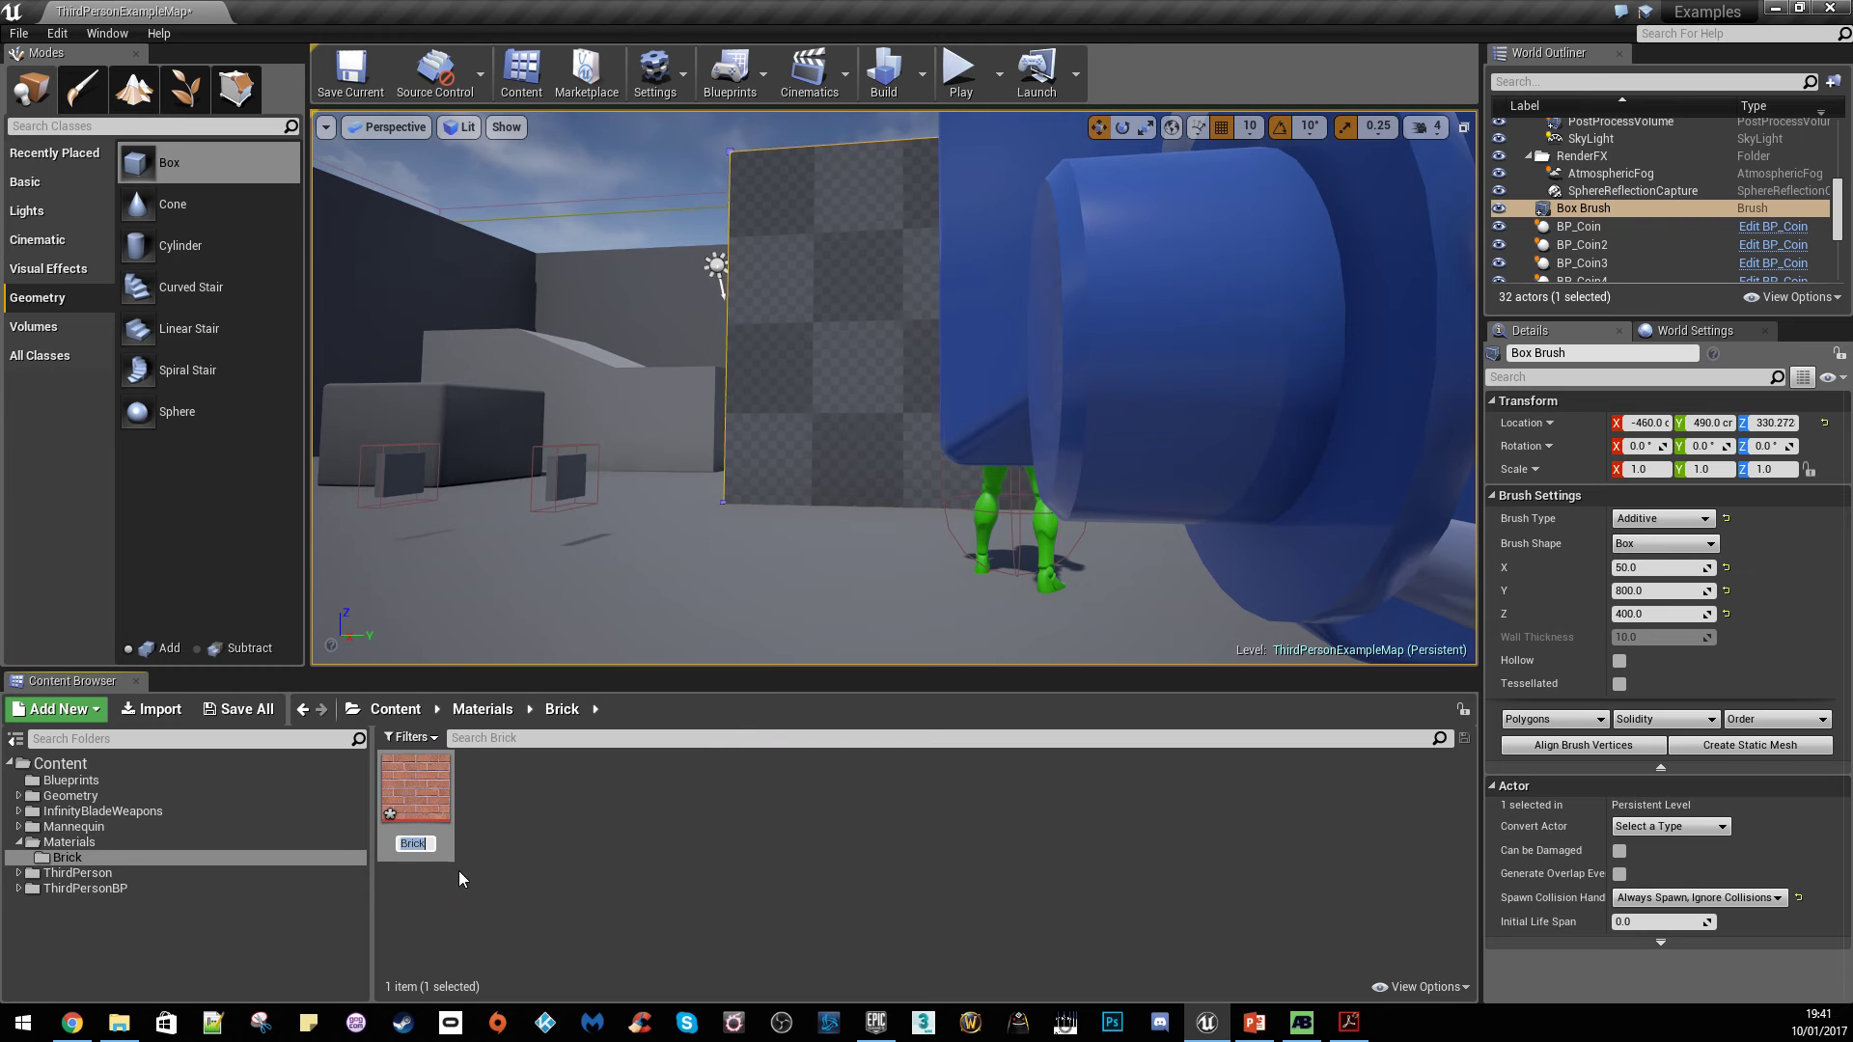
key("Home")
type("T_")
key("Return")
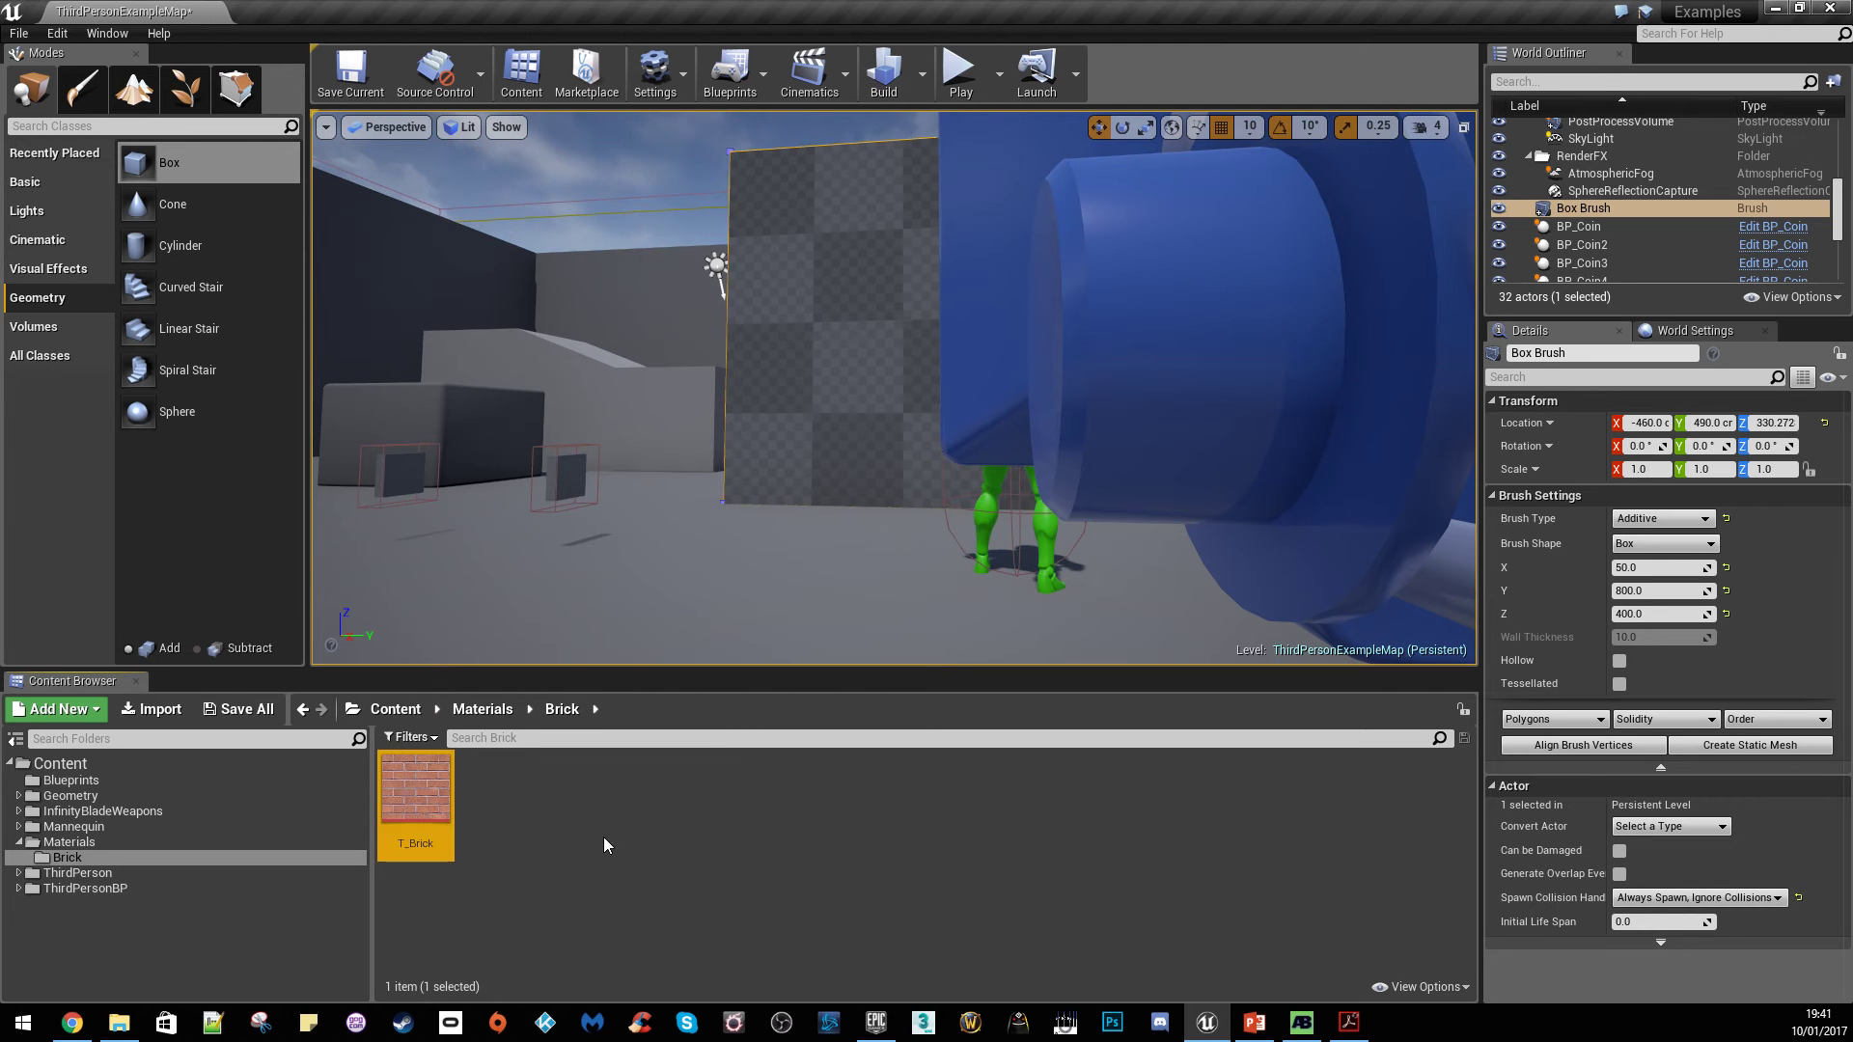
left_click(597, 832)
Create a material from the T_Brick texture and name it M_Brick
right_click_drag(664, 441, 869, 441)
right_click_drag(531, 450, 527, 450)
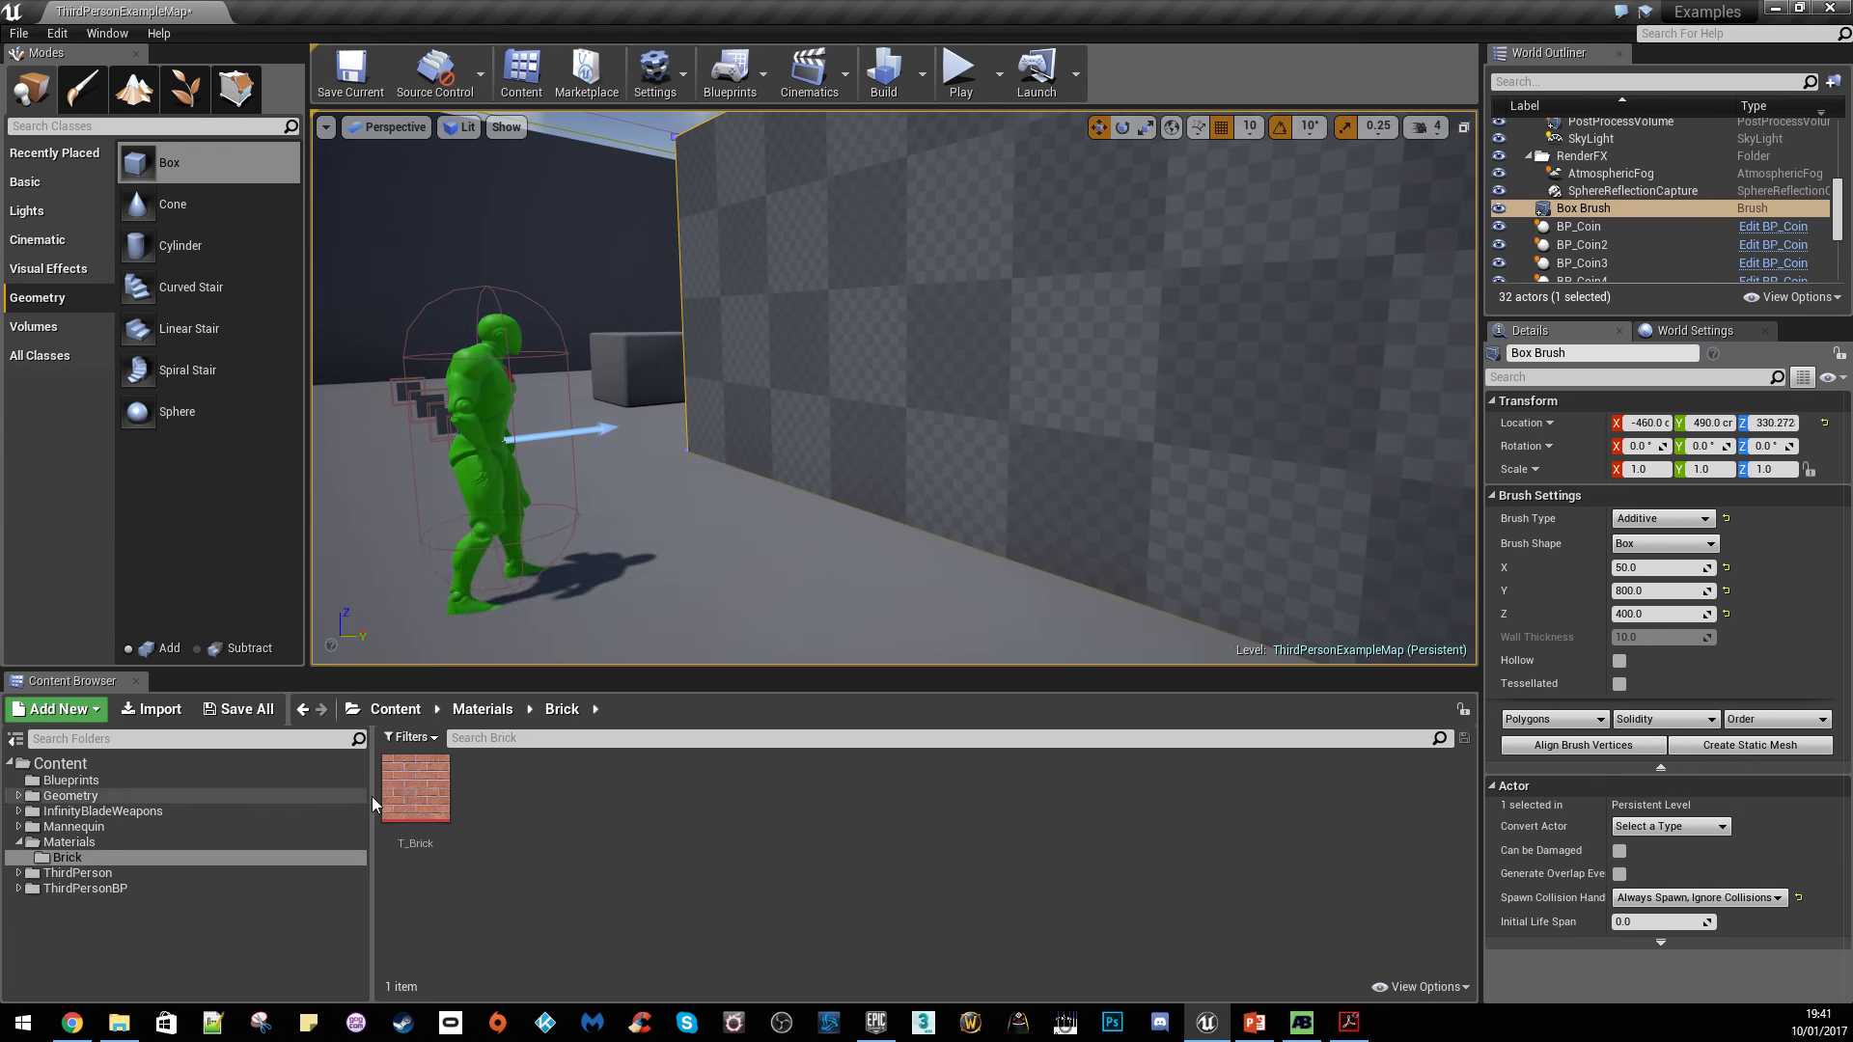
left_click_drag(415, 787, 538, 864)
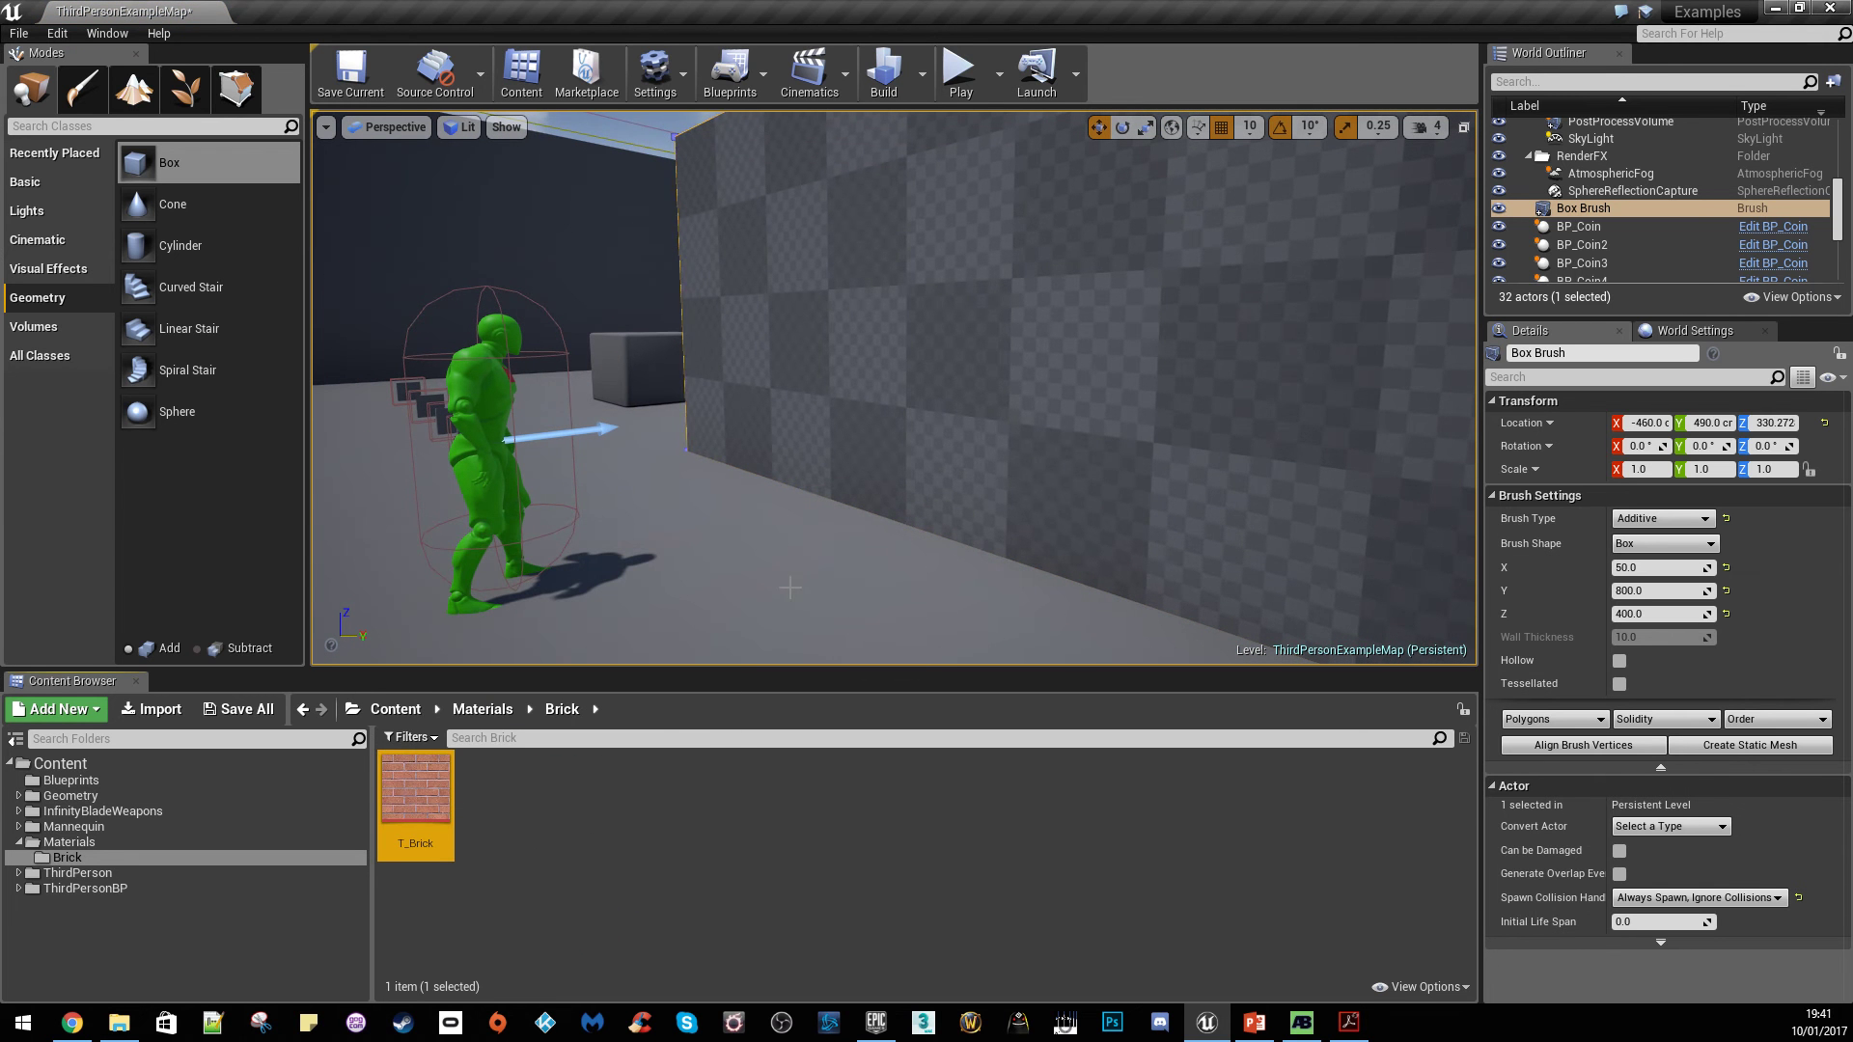
right_click(413, 789)
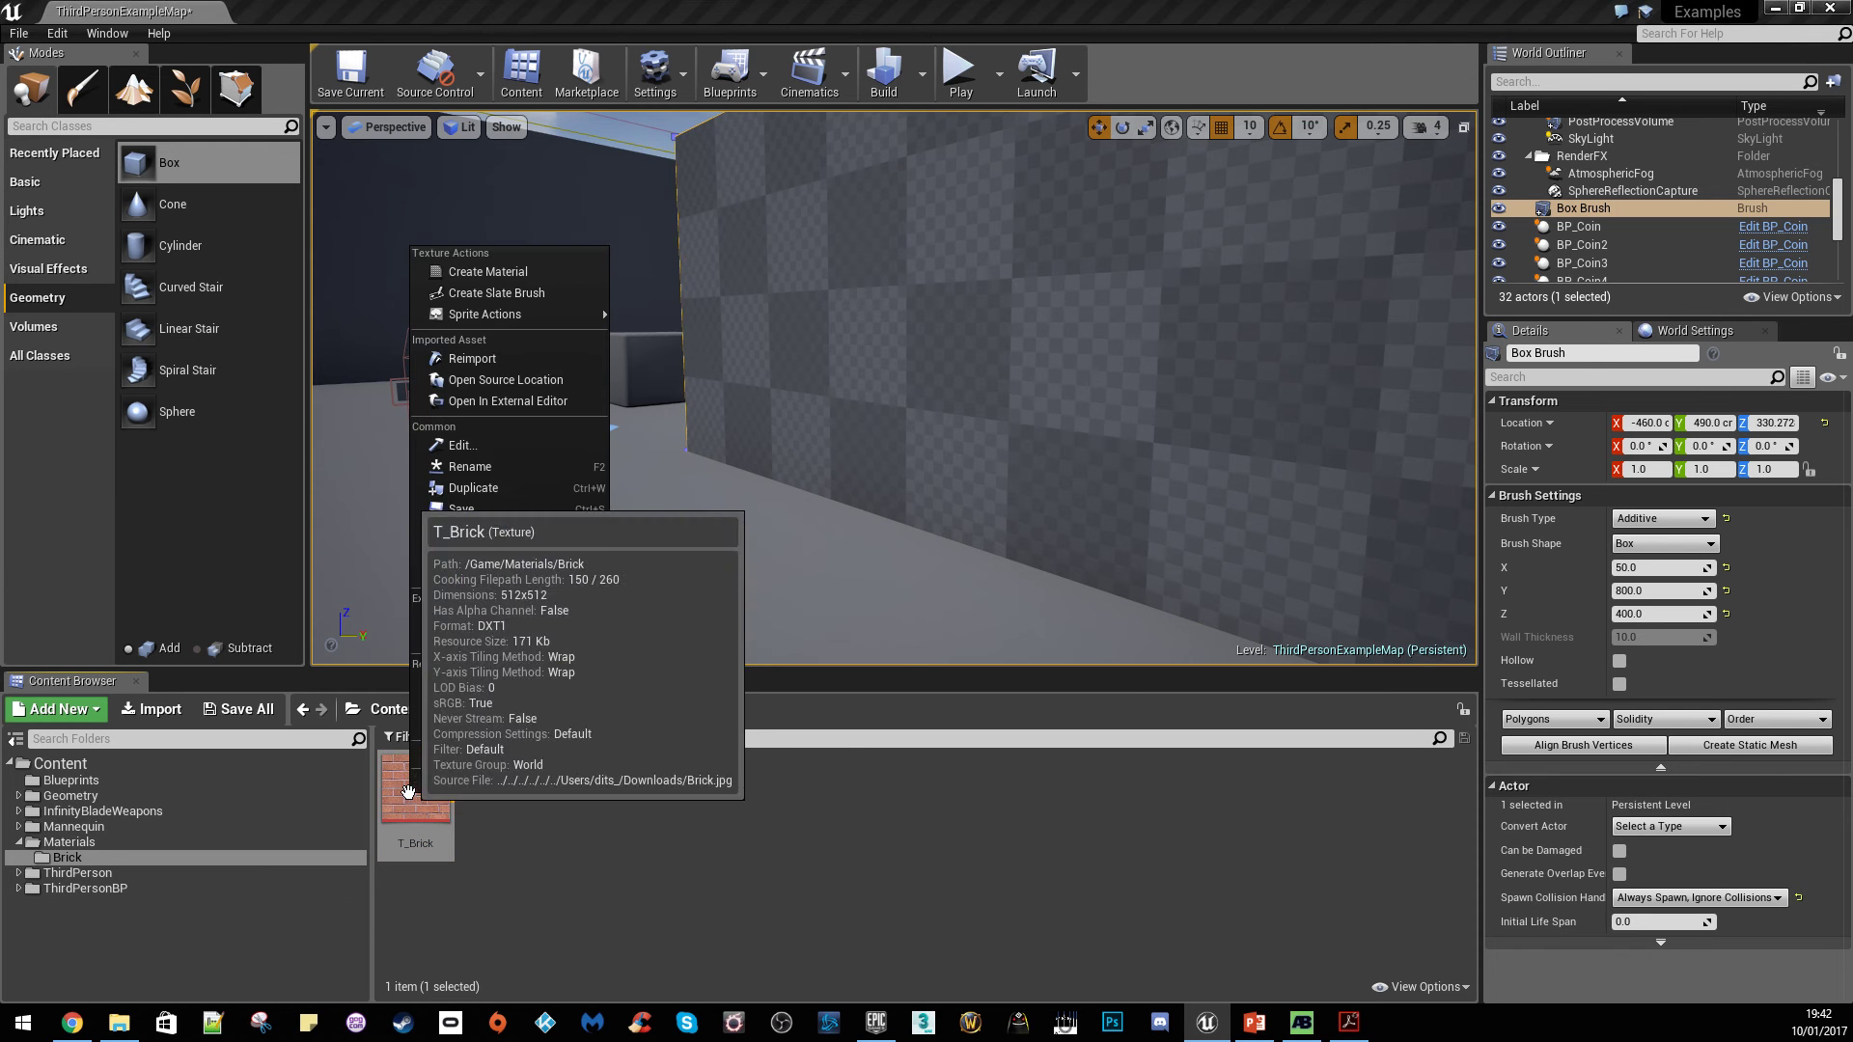
left_click(488, 273)
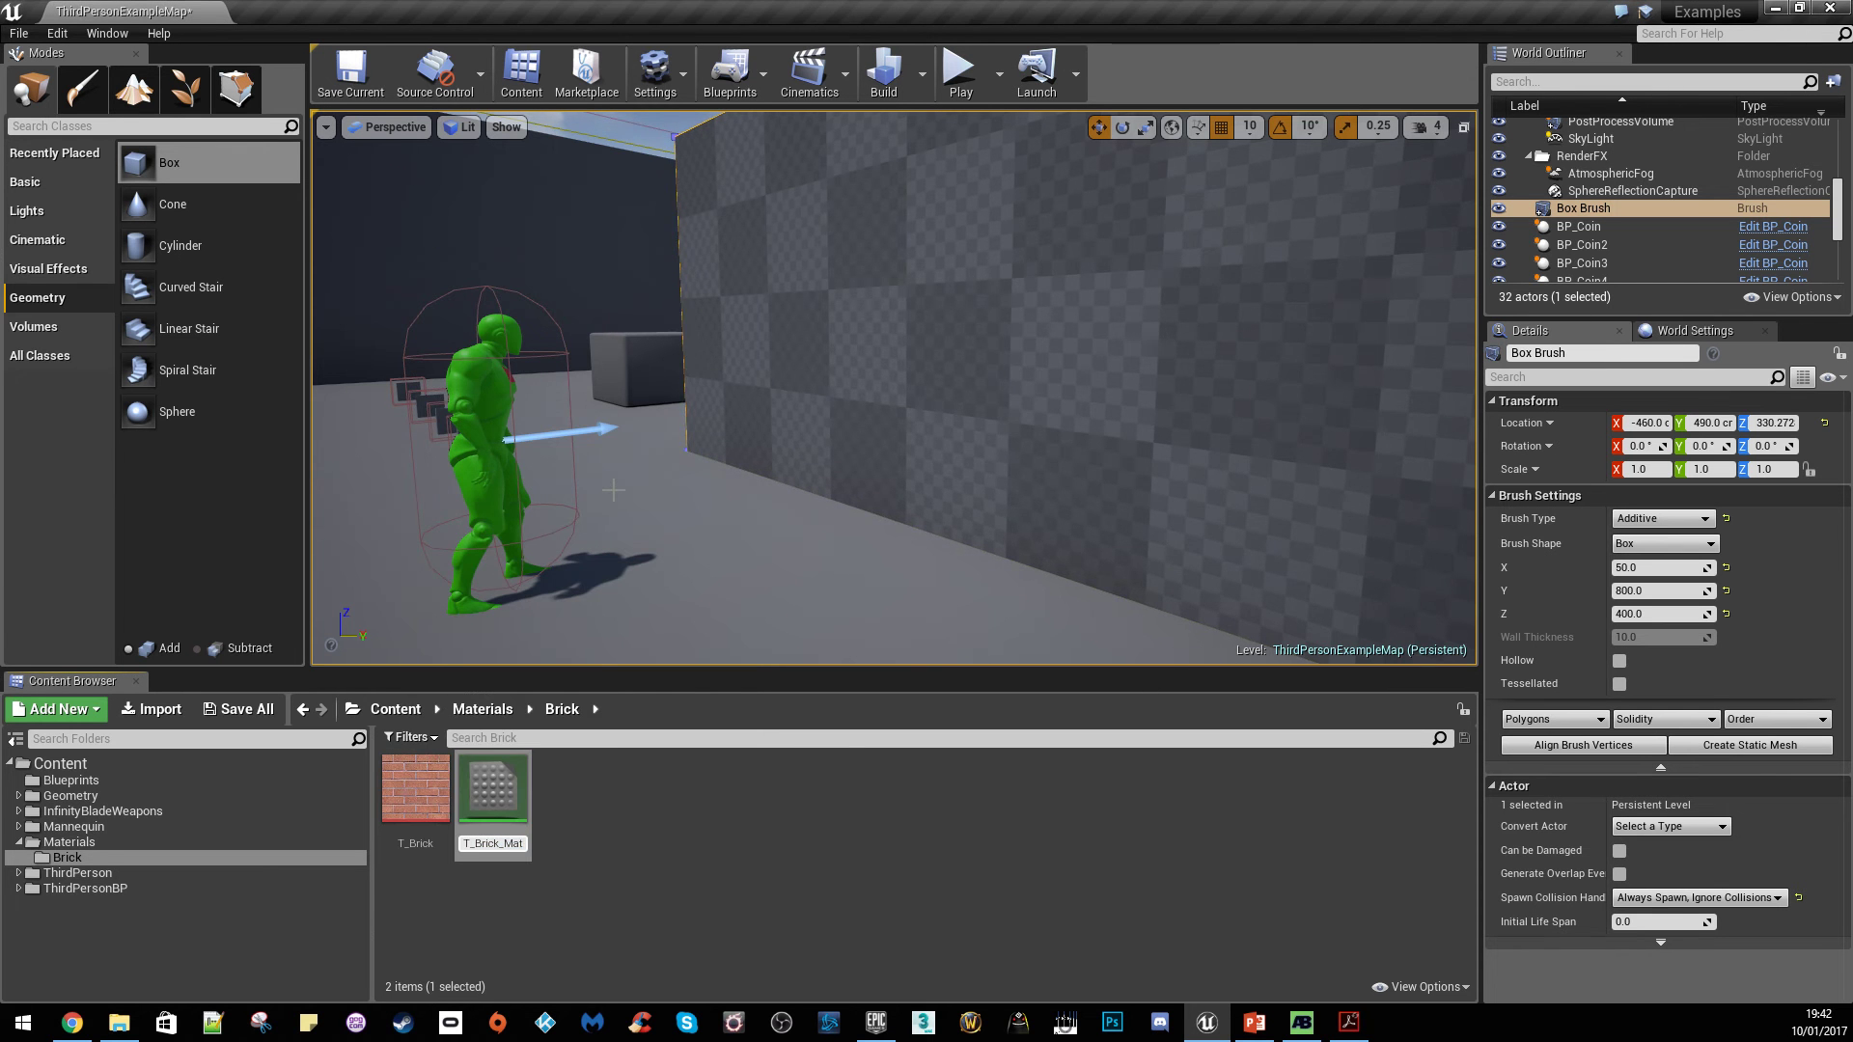
key("BackSpace")
key("BackSpace")
key("BackSpace")
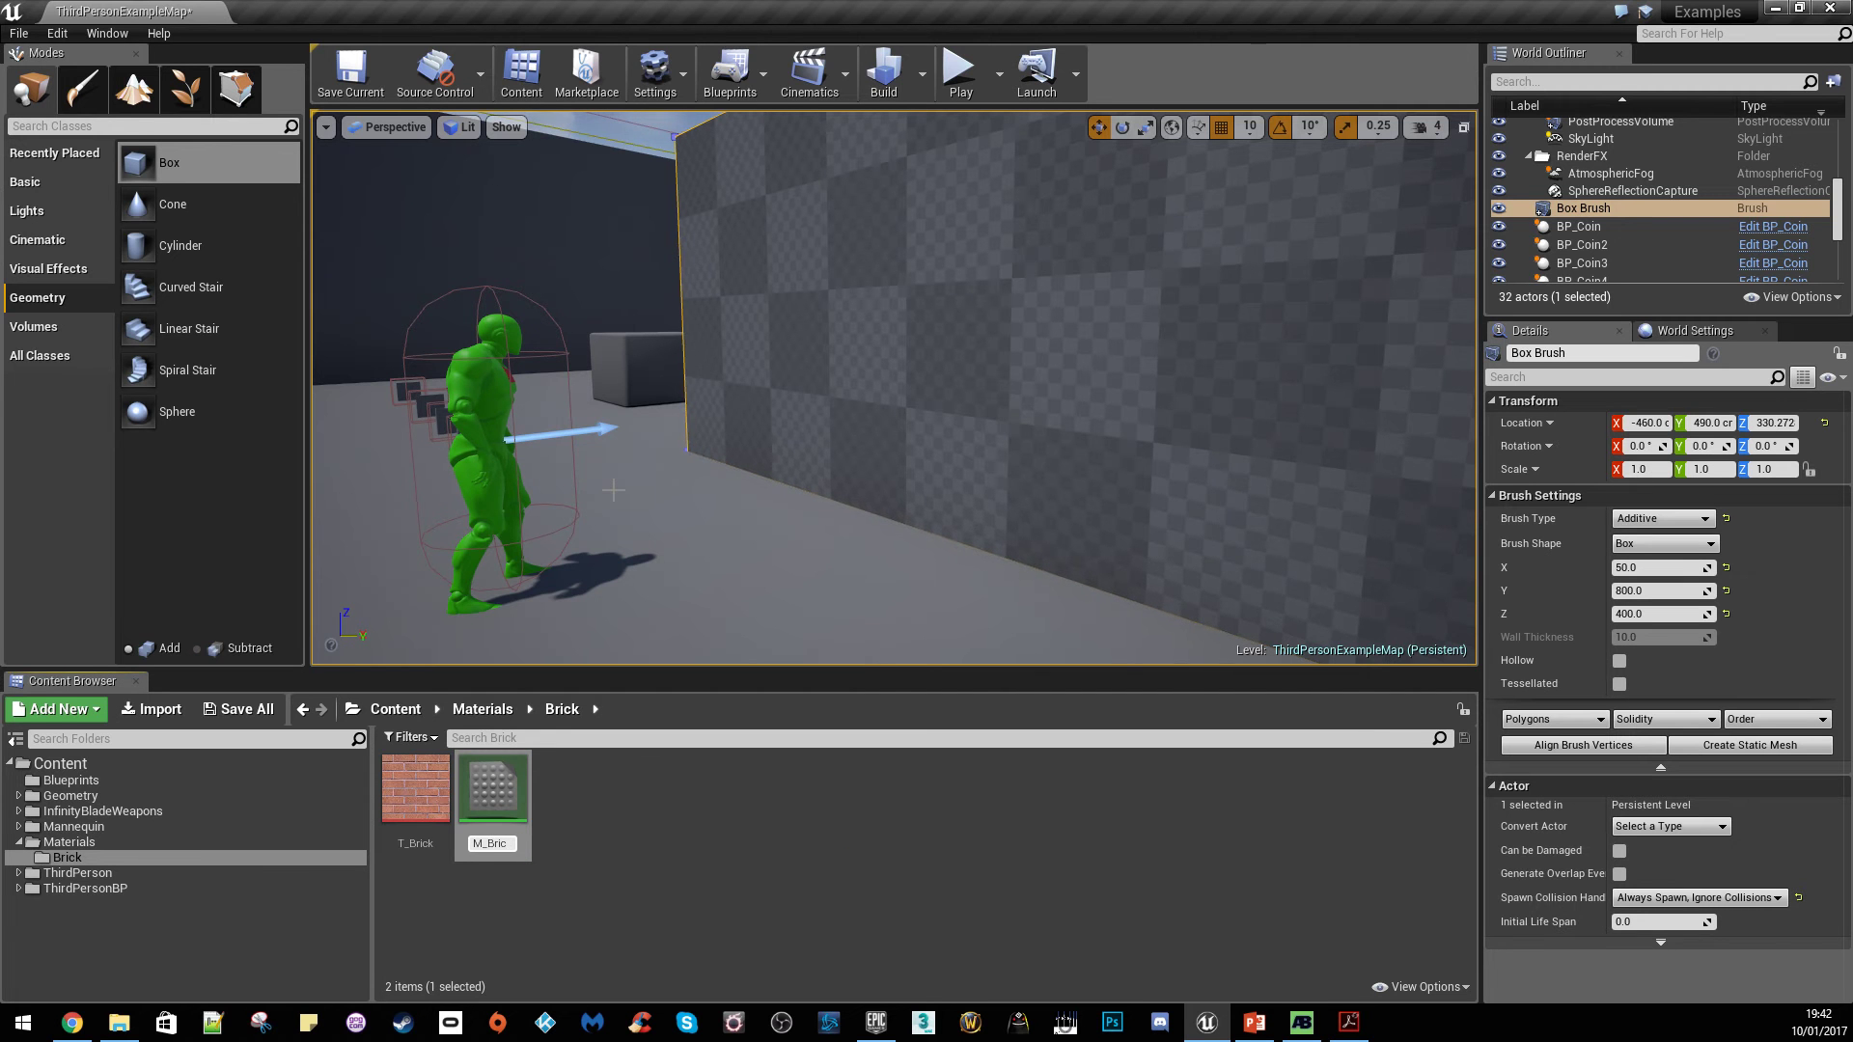
key("Return")
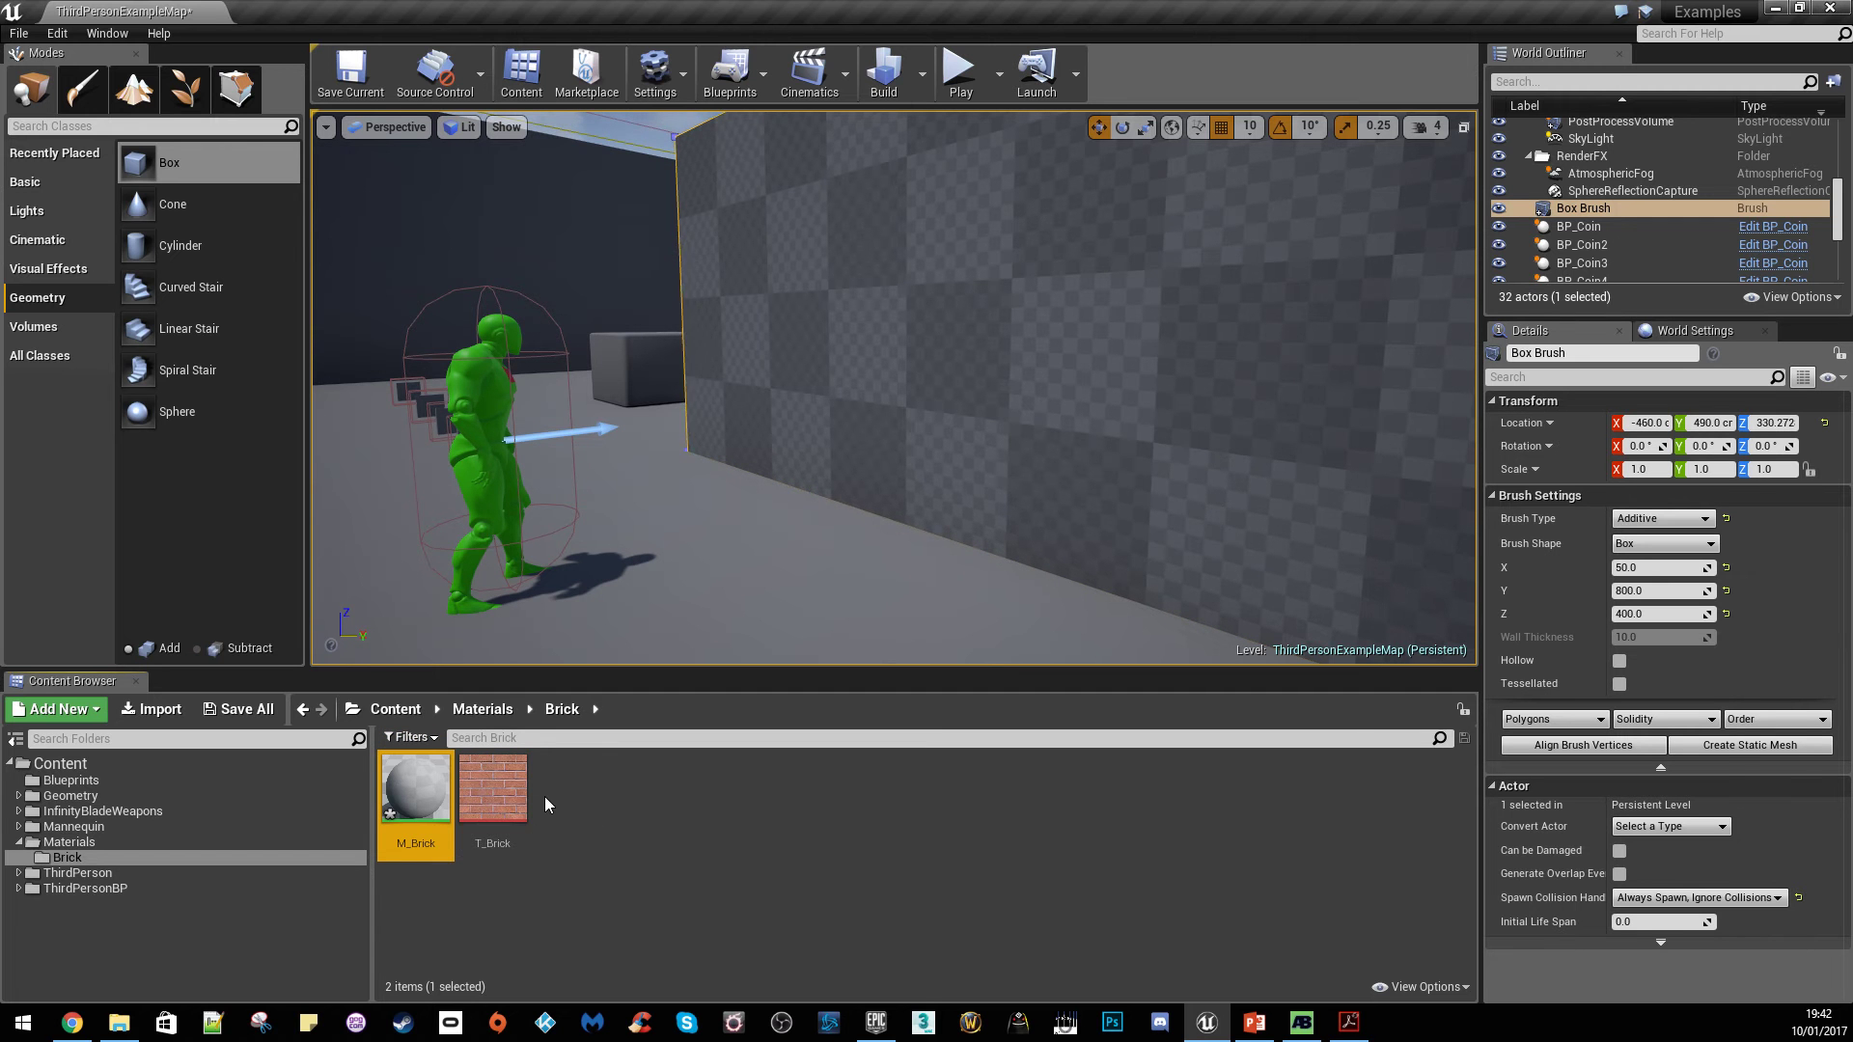
Open M_Brick for editing and move its Texture Sample node further up and away from the material node
double_click(410, 794)
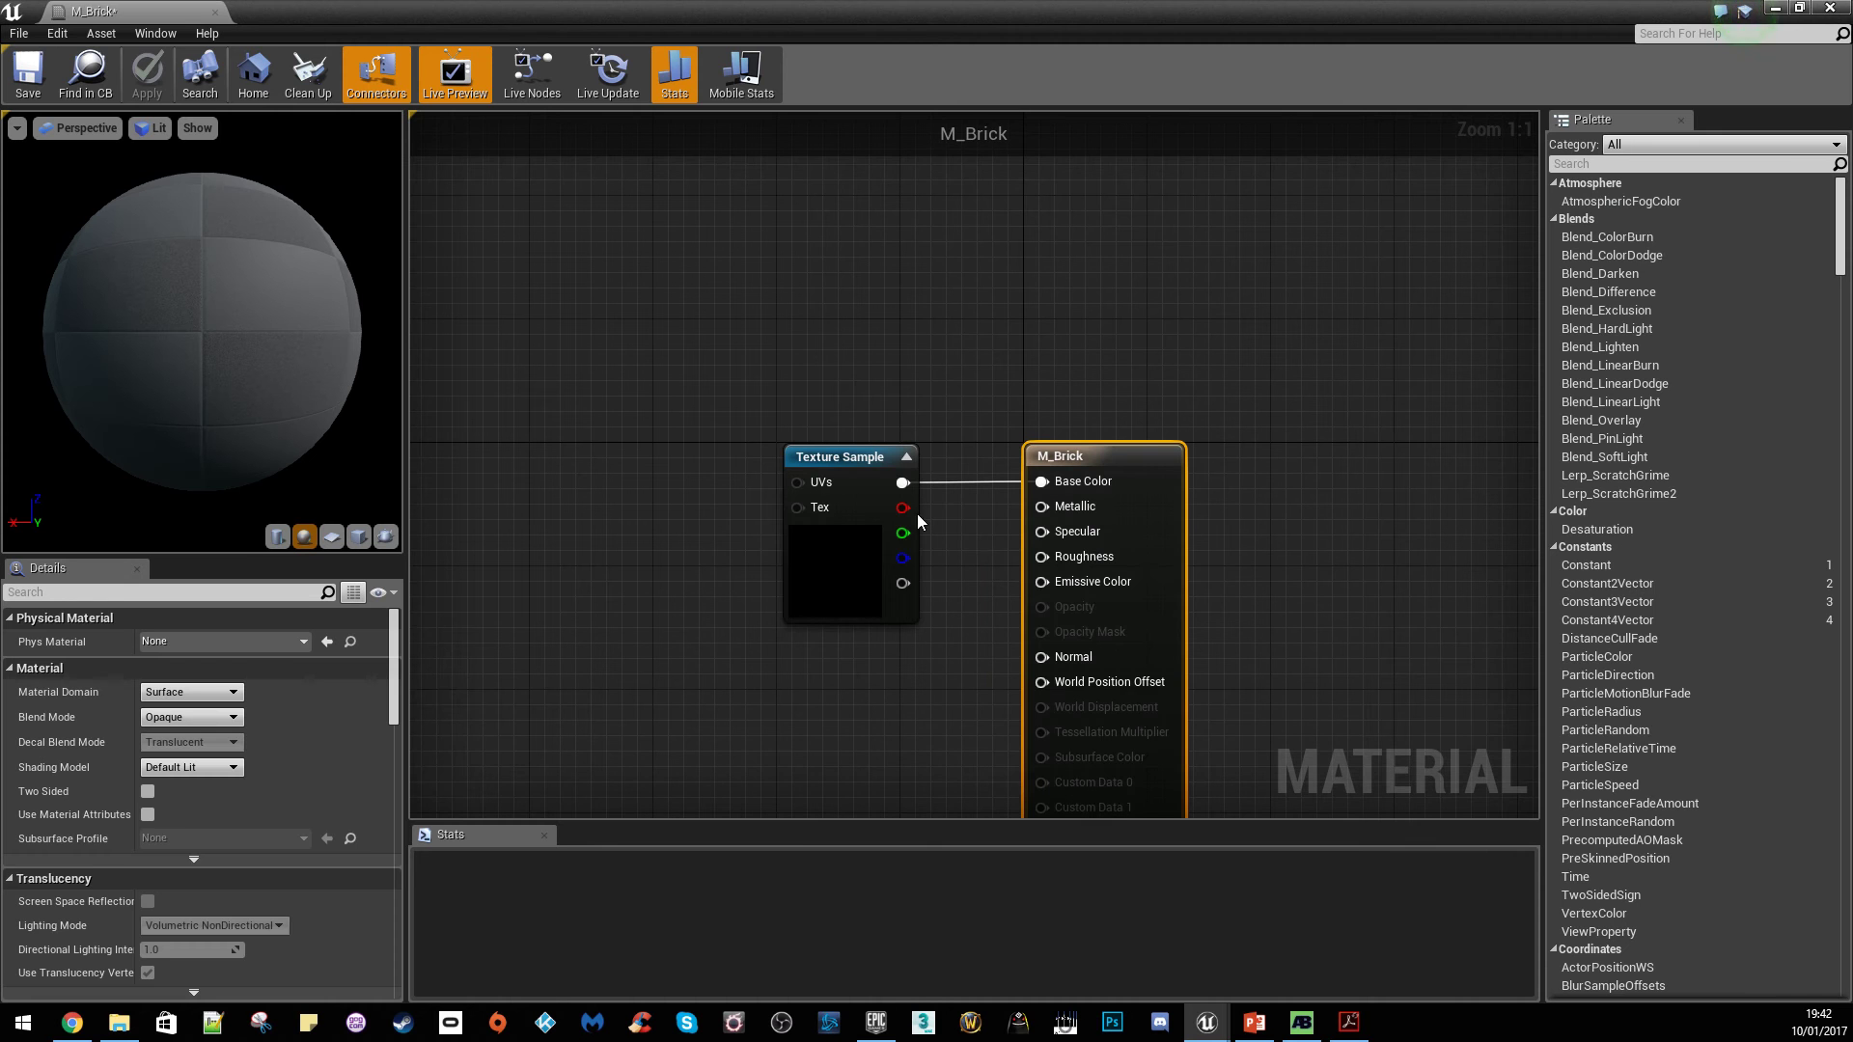
left_click_drag(839, 456, 795, 403)
right_click_drag(929, 616, 914, 548)
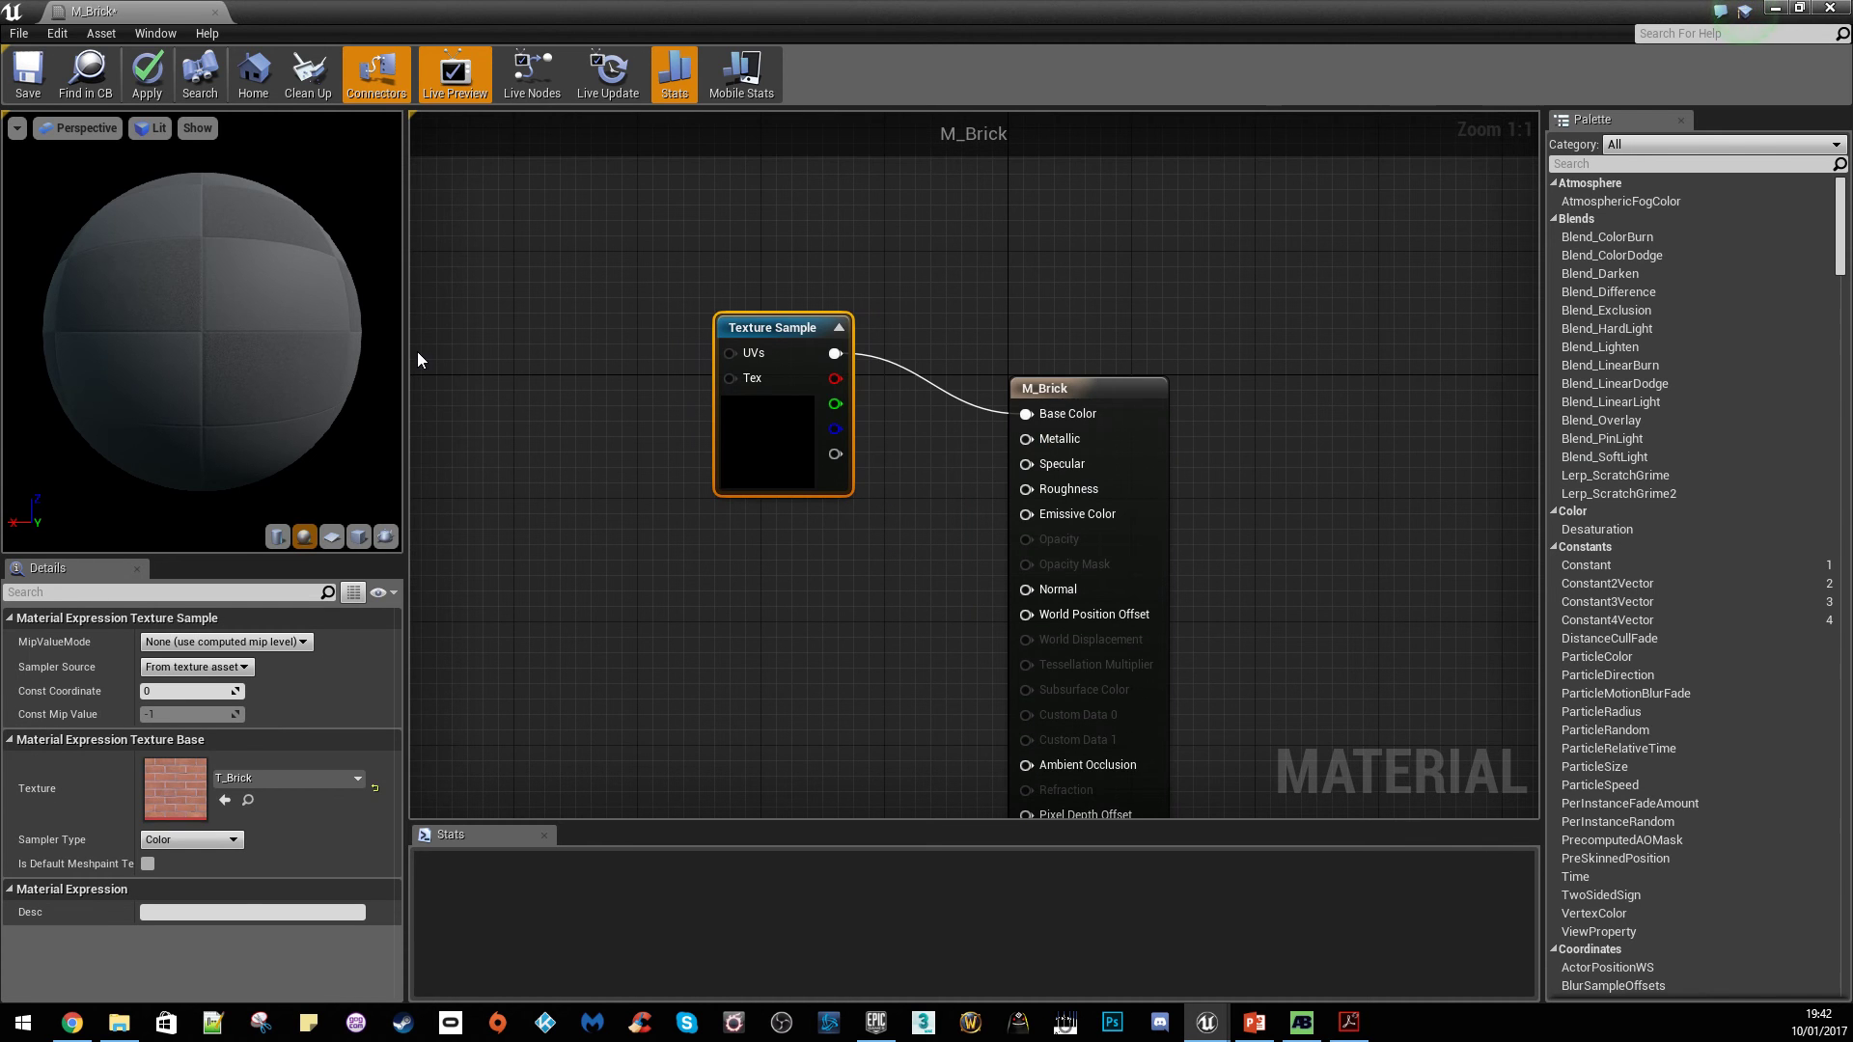
Dock the M_Brick editor beside the level and apply M_Brick to the large face of the box-brush wall
left_click_drag(158, 11, 354, 10)
left_click(192, 10)
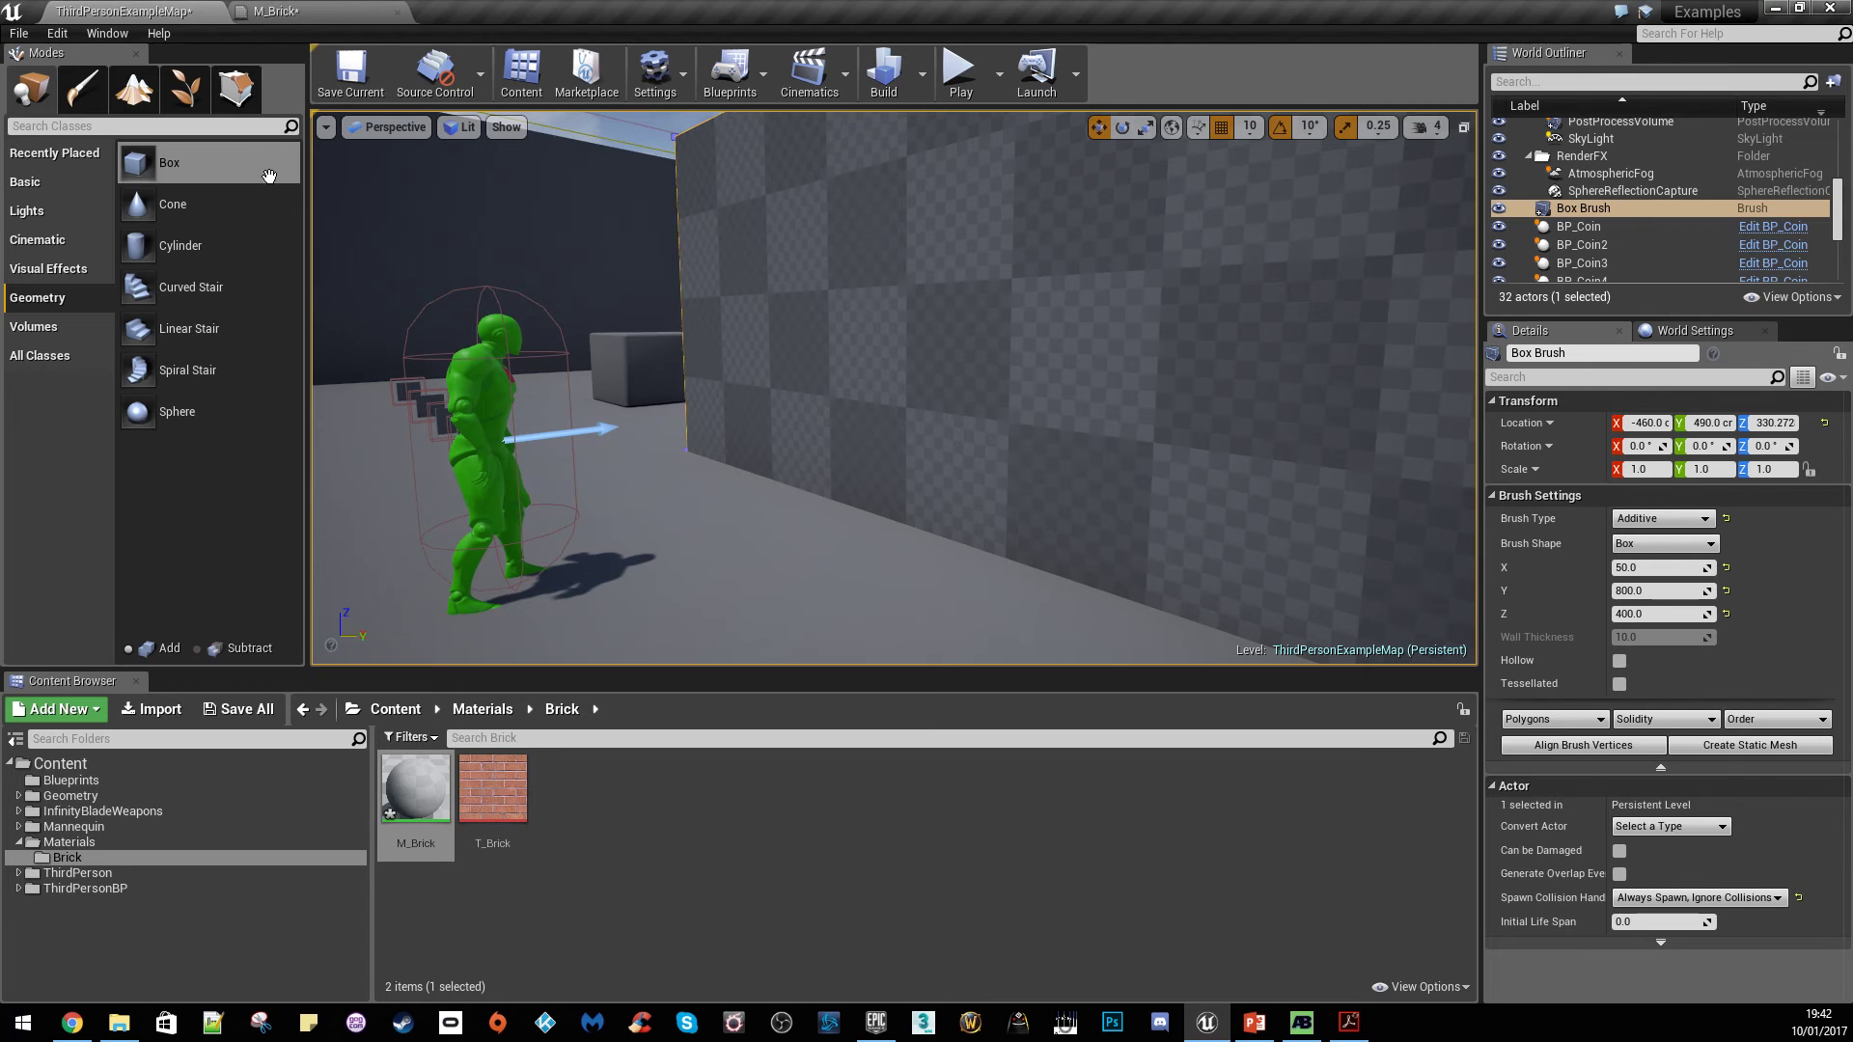
left_click_drag(420, 793, 929, 421)
right_click_drag(929, 421, 941, 357)
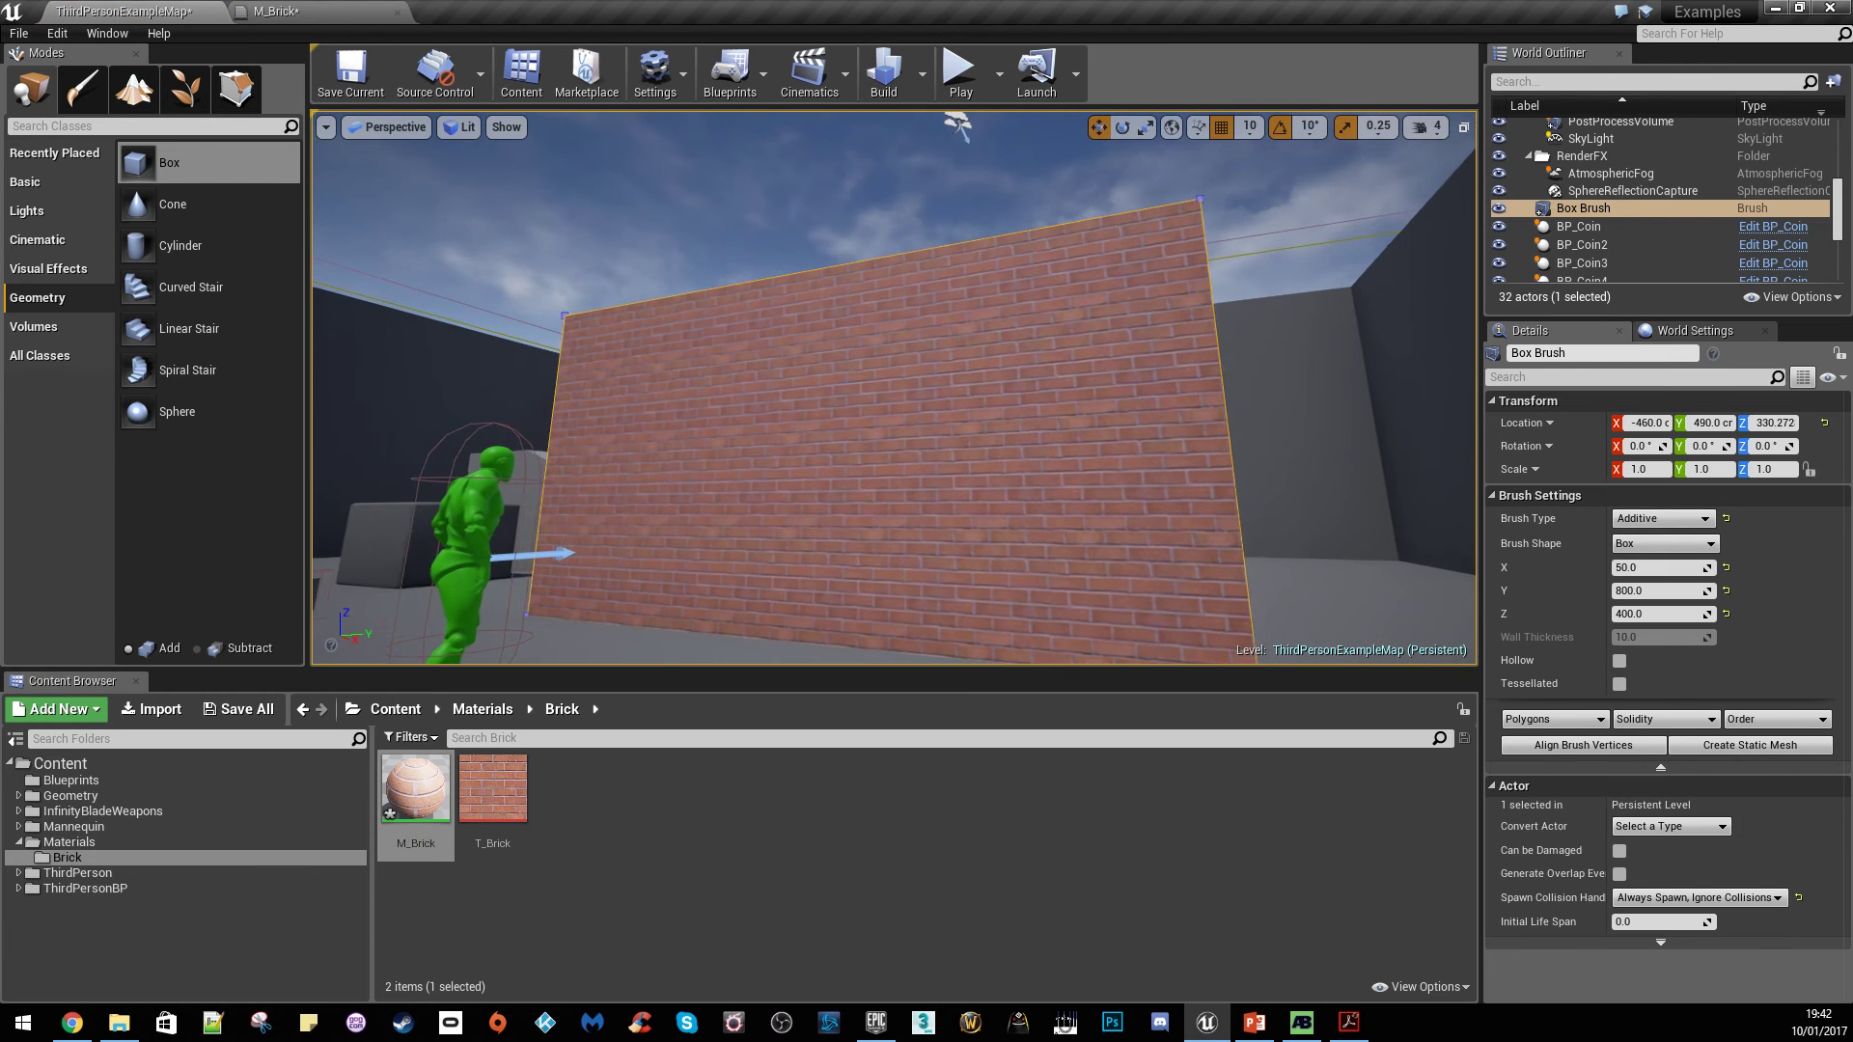
Play the level to examine the brick wall from several angles, stop the session, and inspect the wall's surface in the viewport
left_click(965, 77)
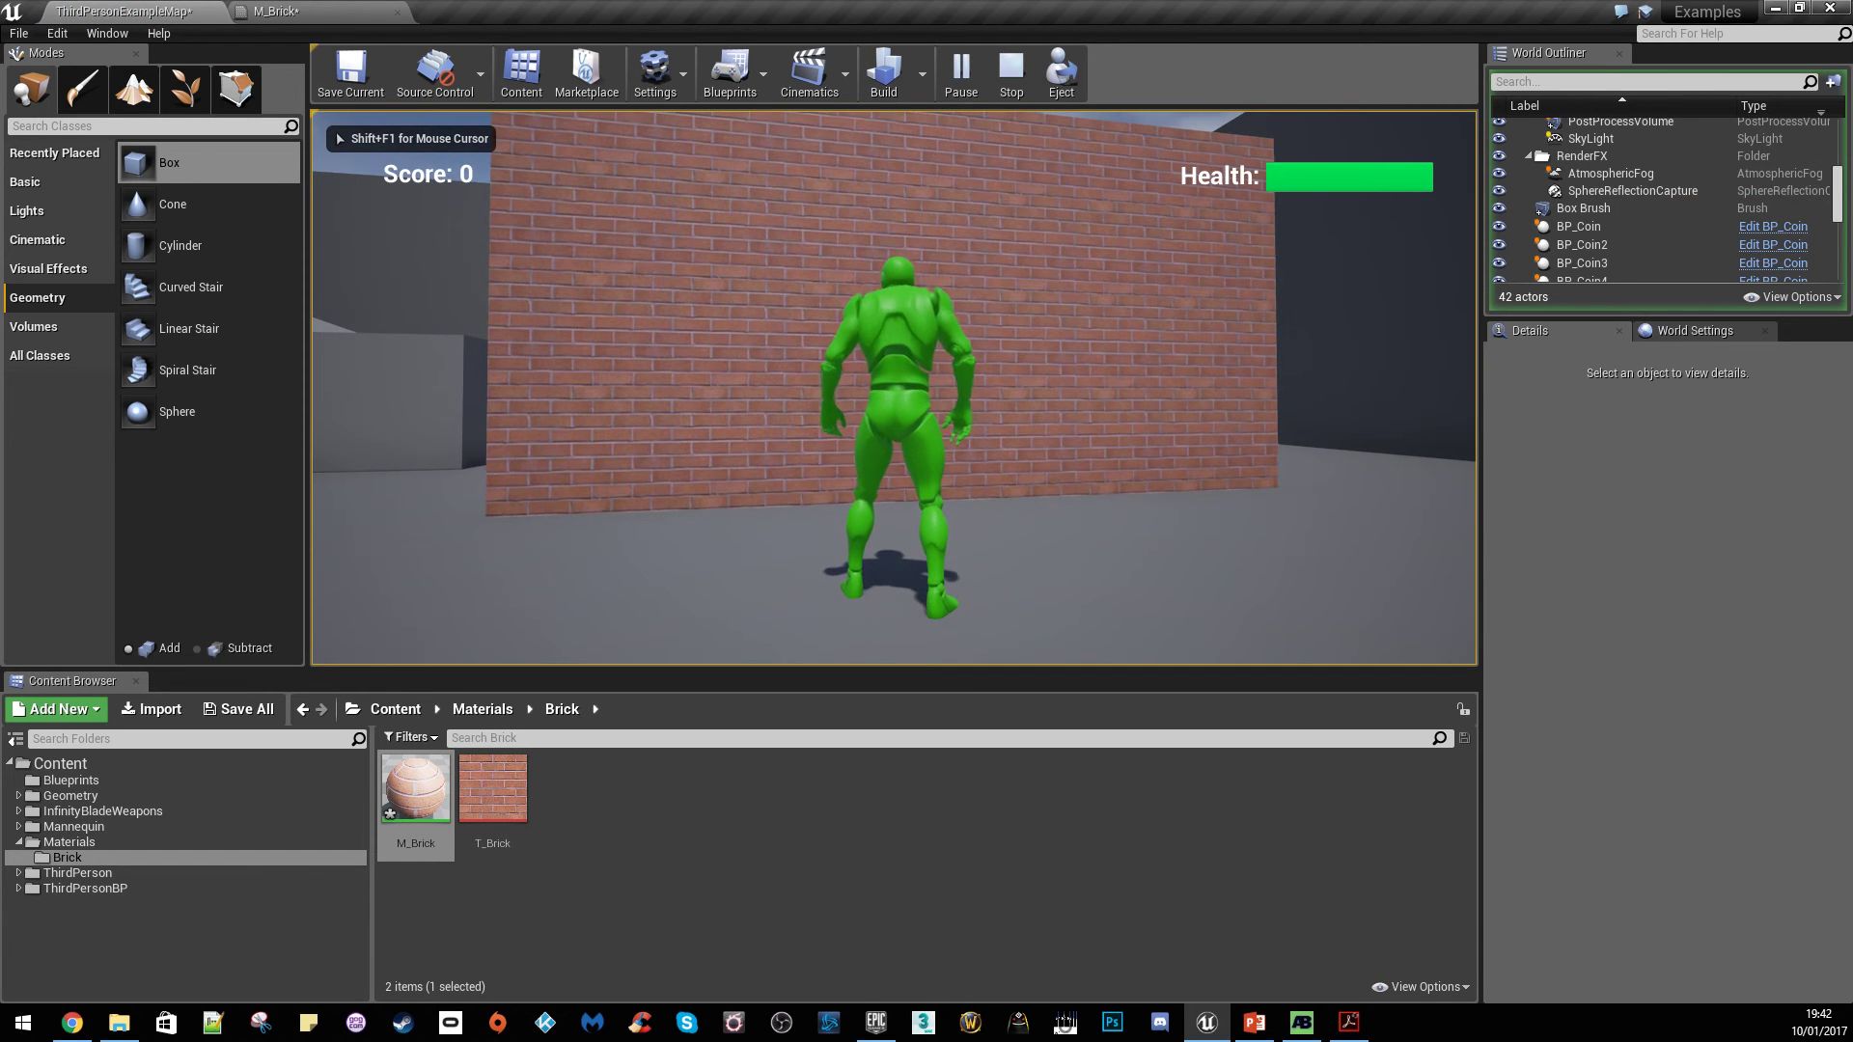
key("s")
key("w")
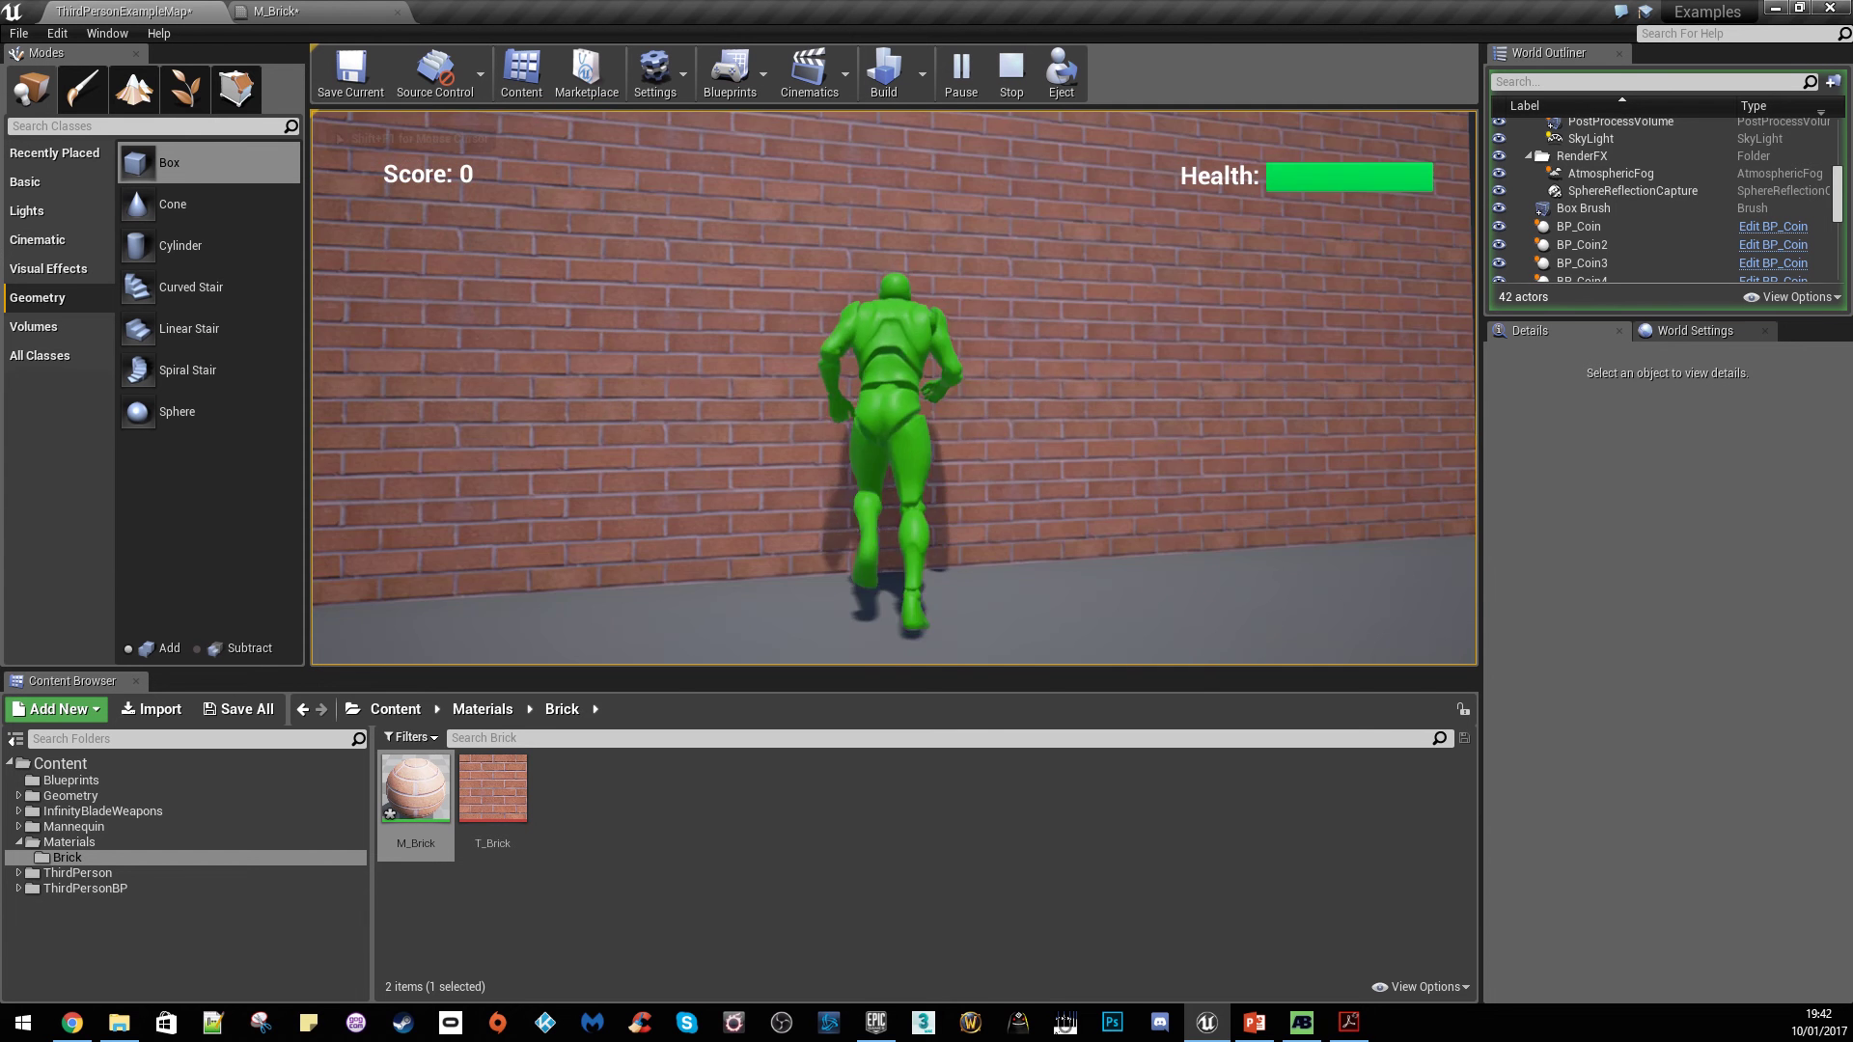
key("d")
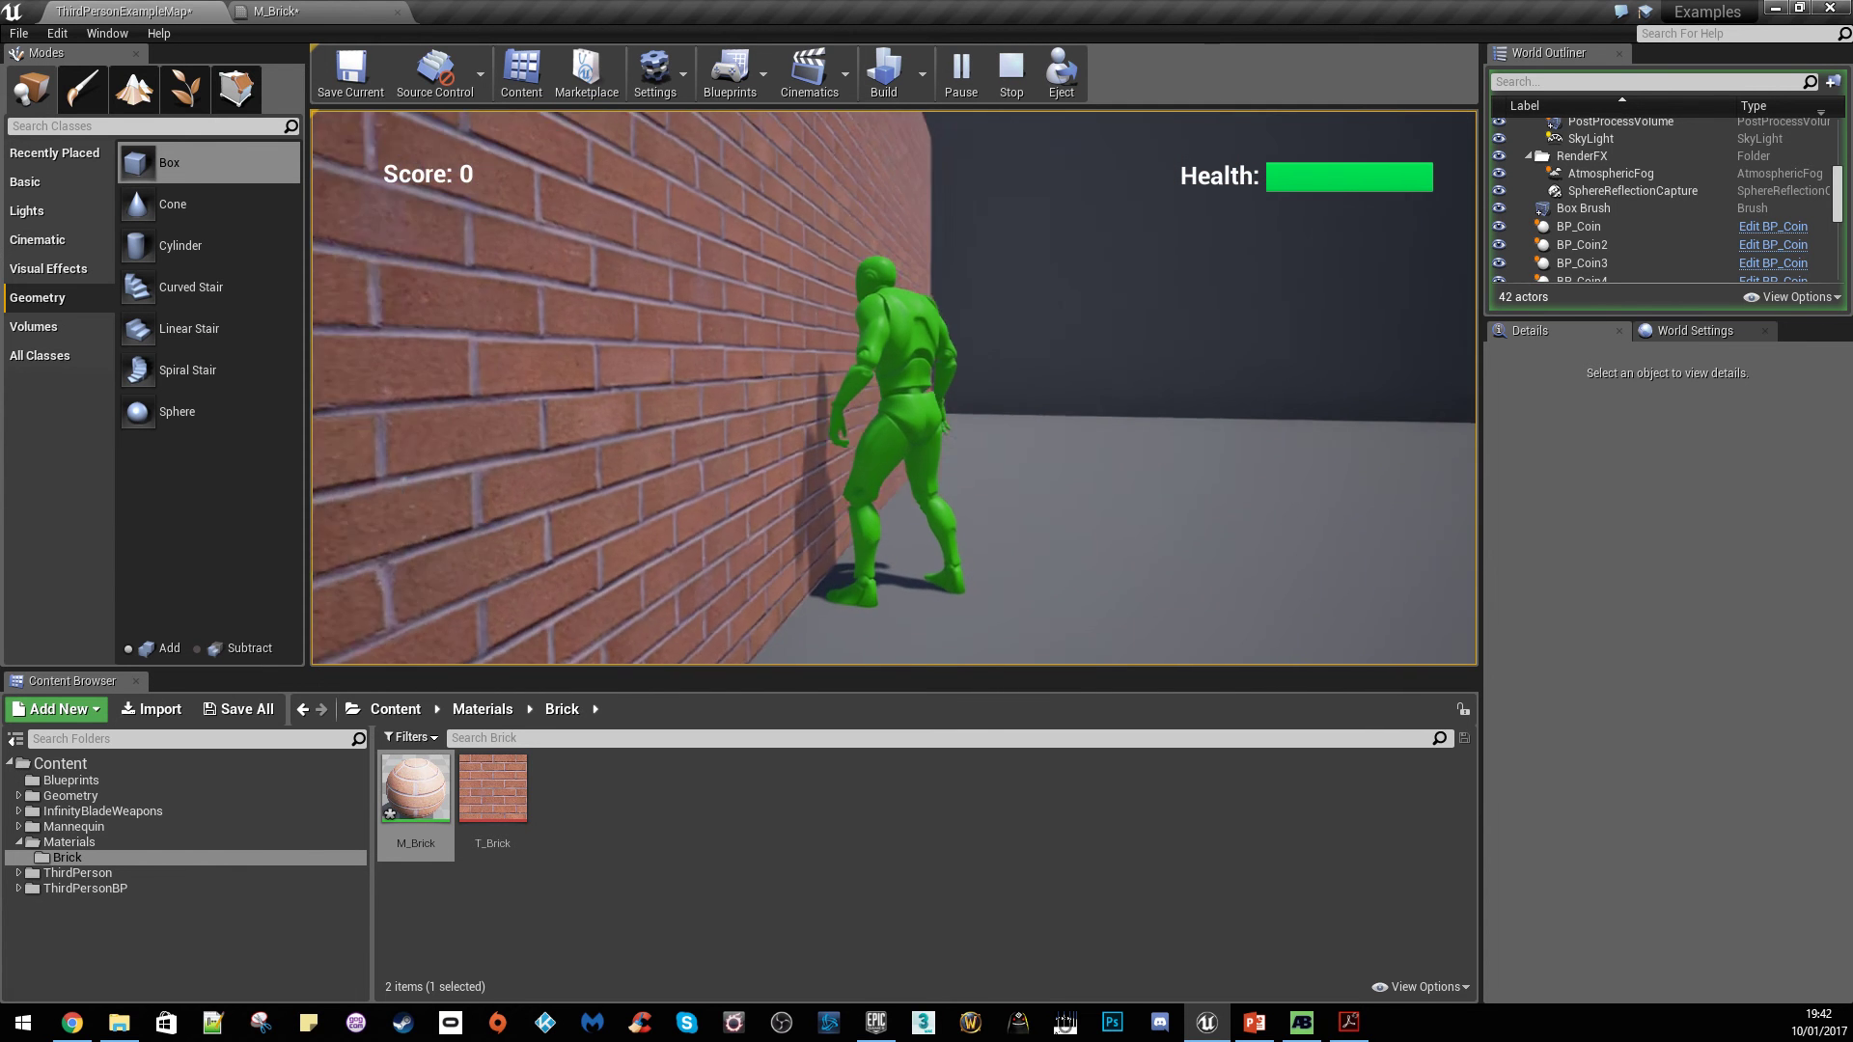
key("d")
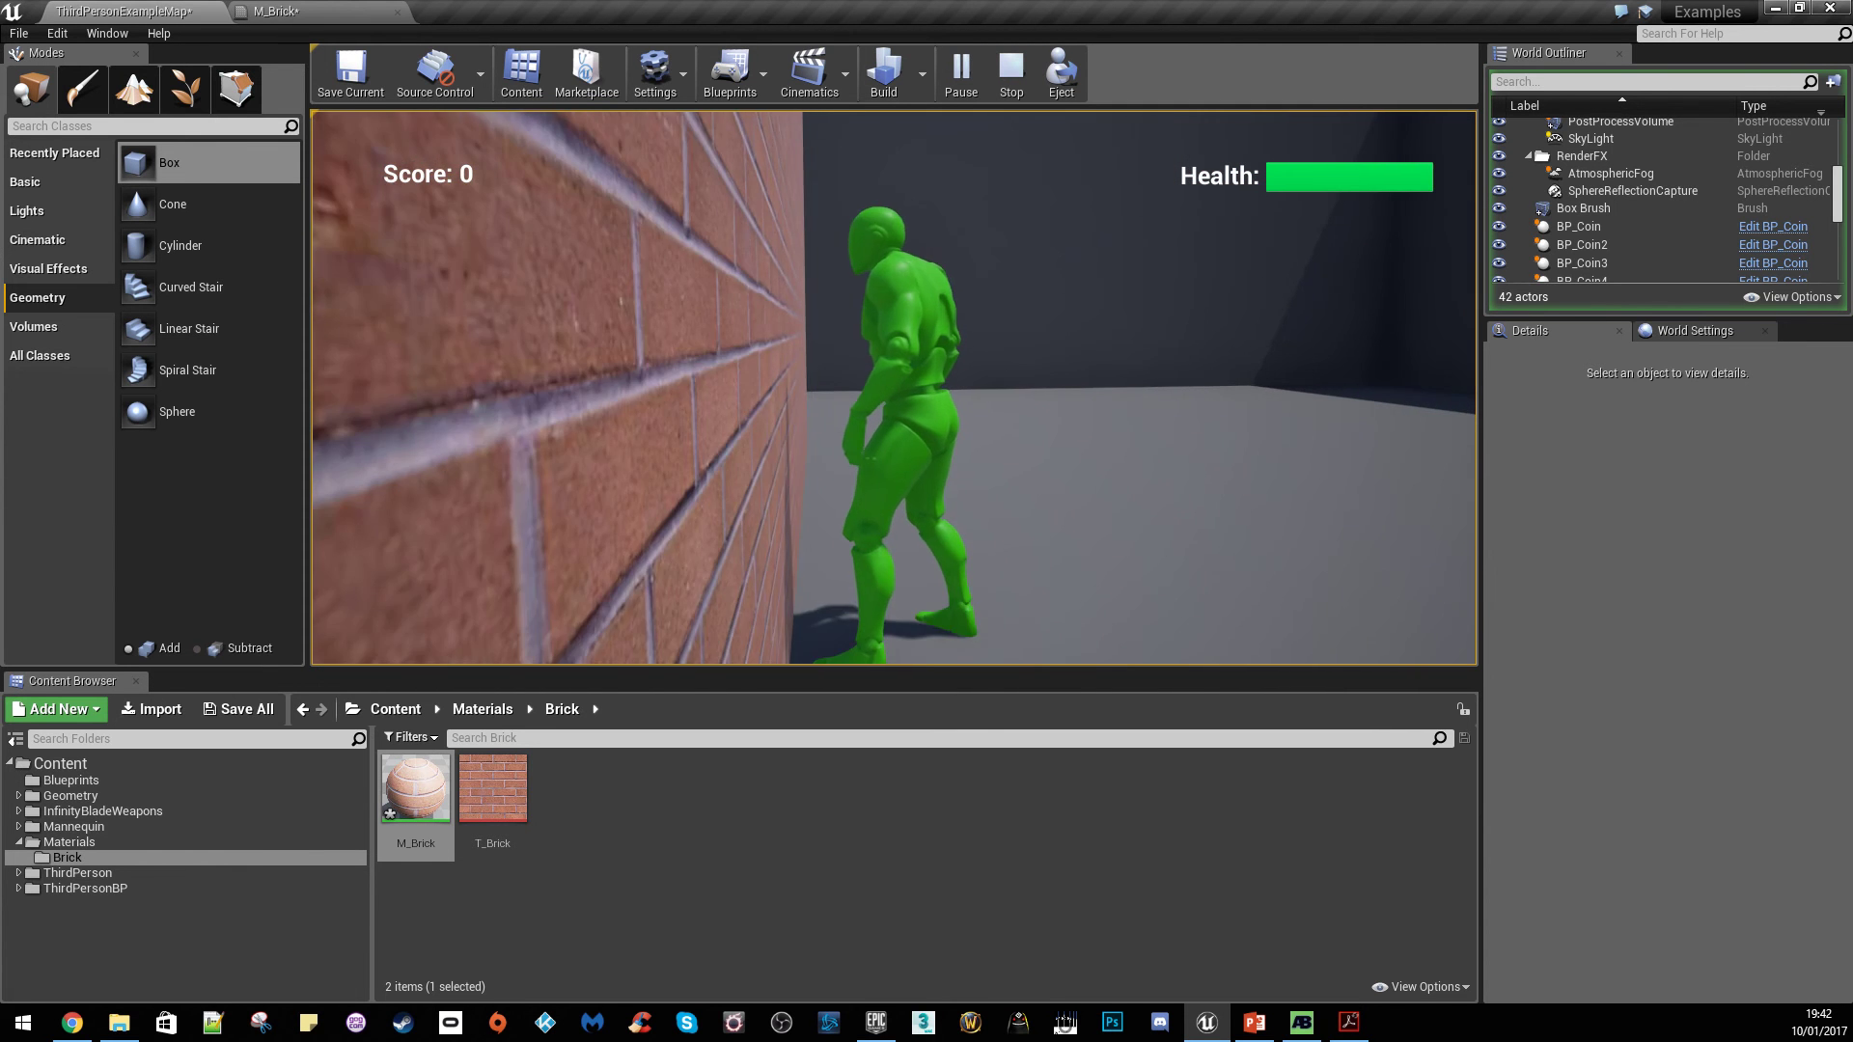
key("s")
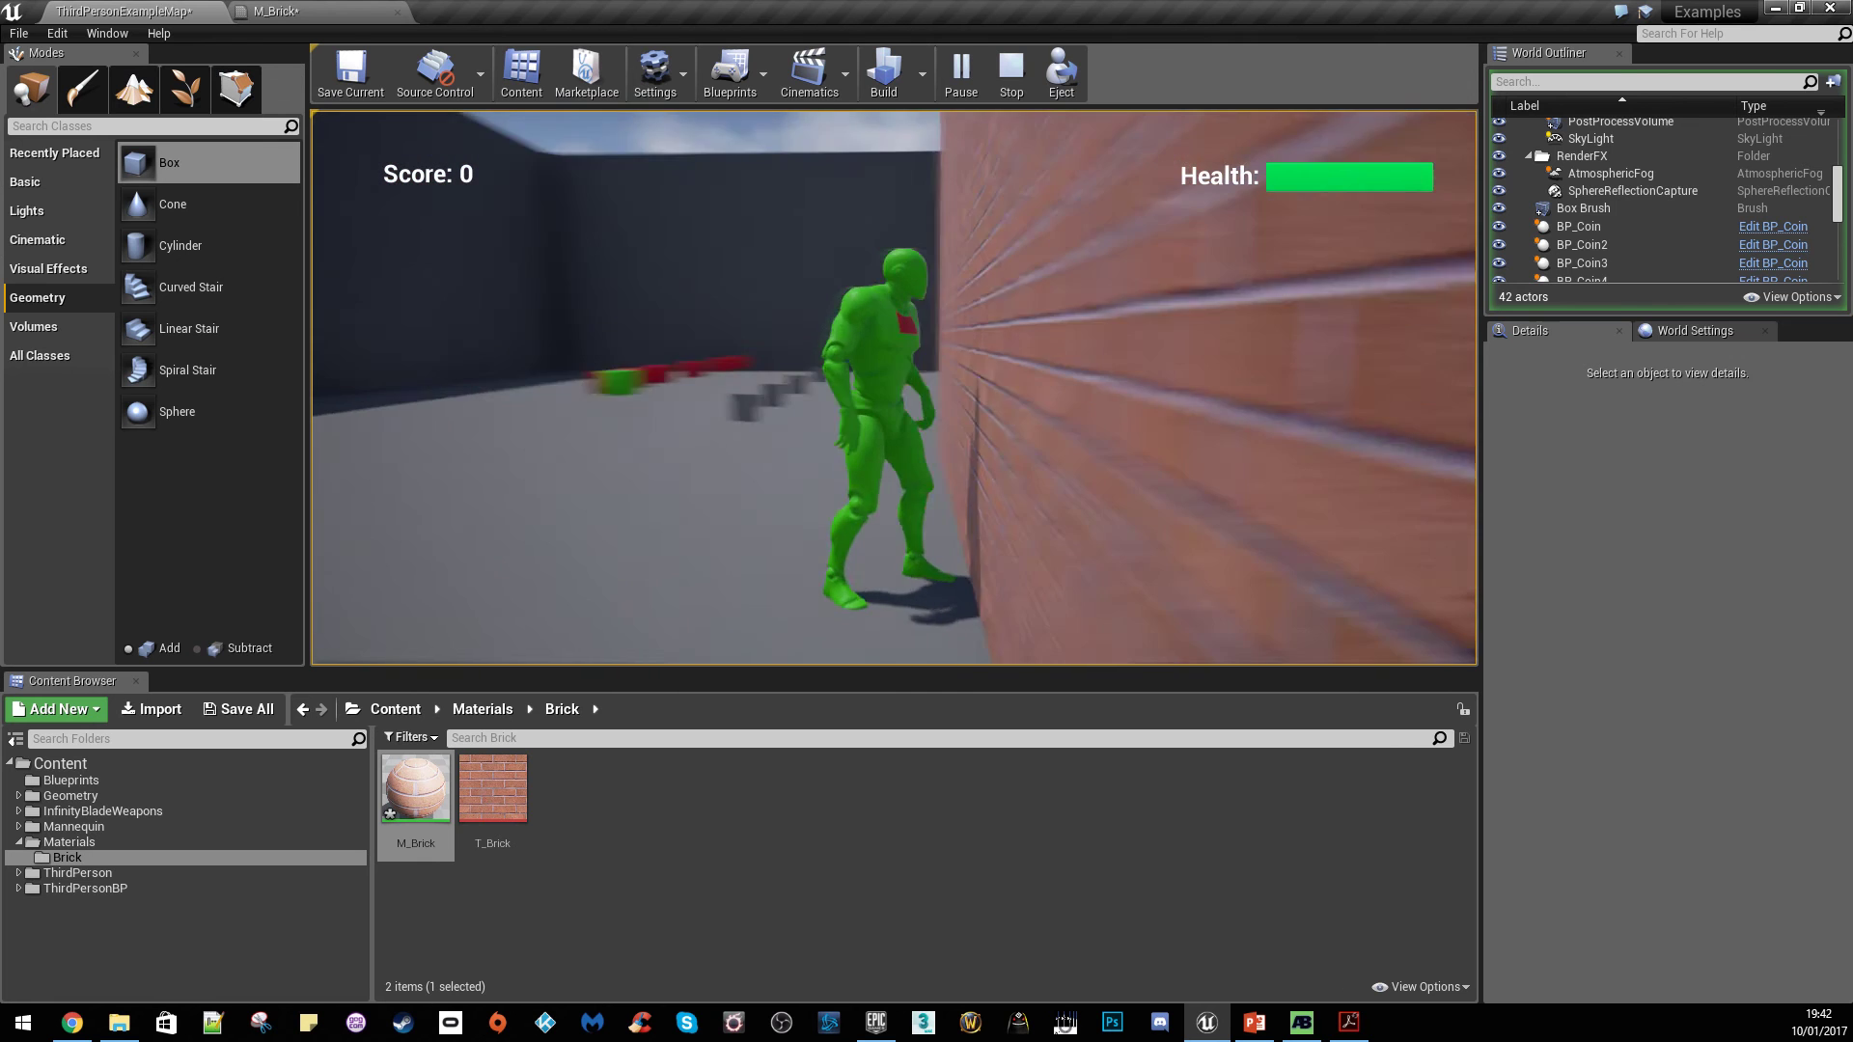
key("d")
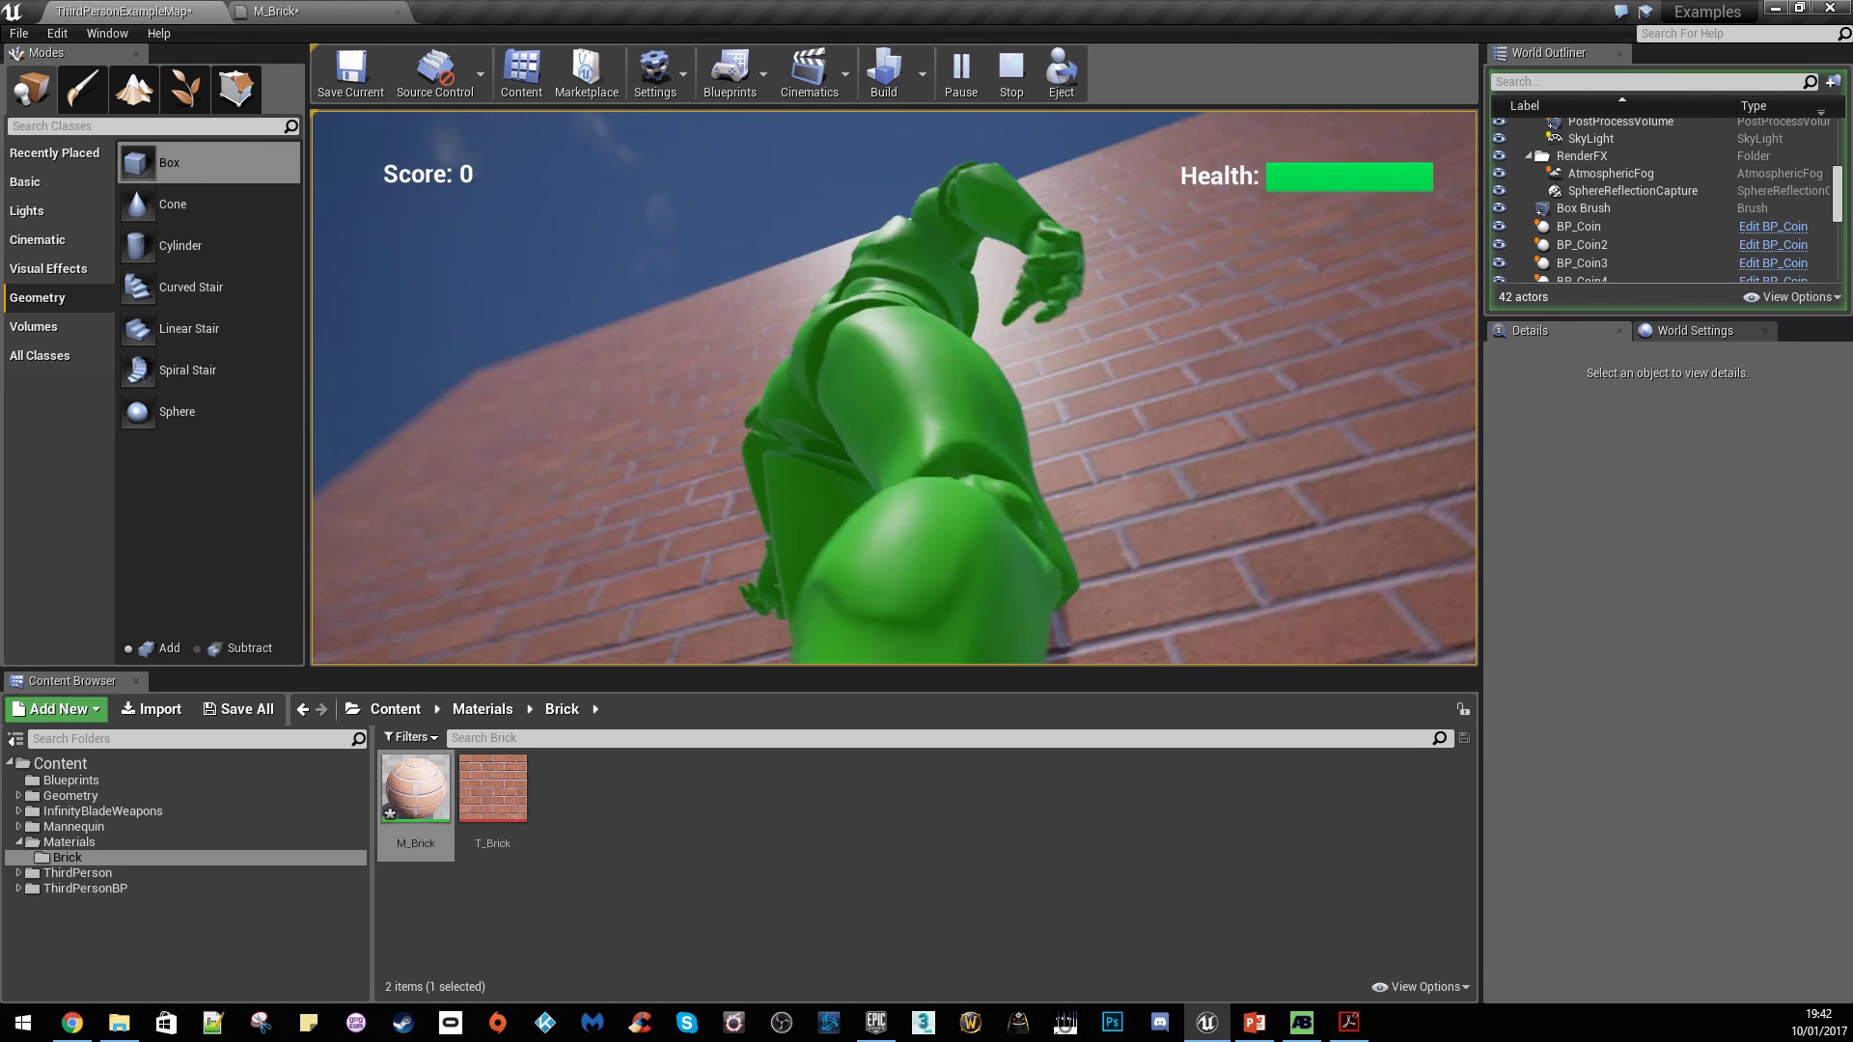
key("w")
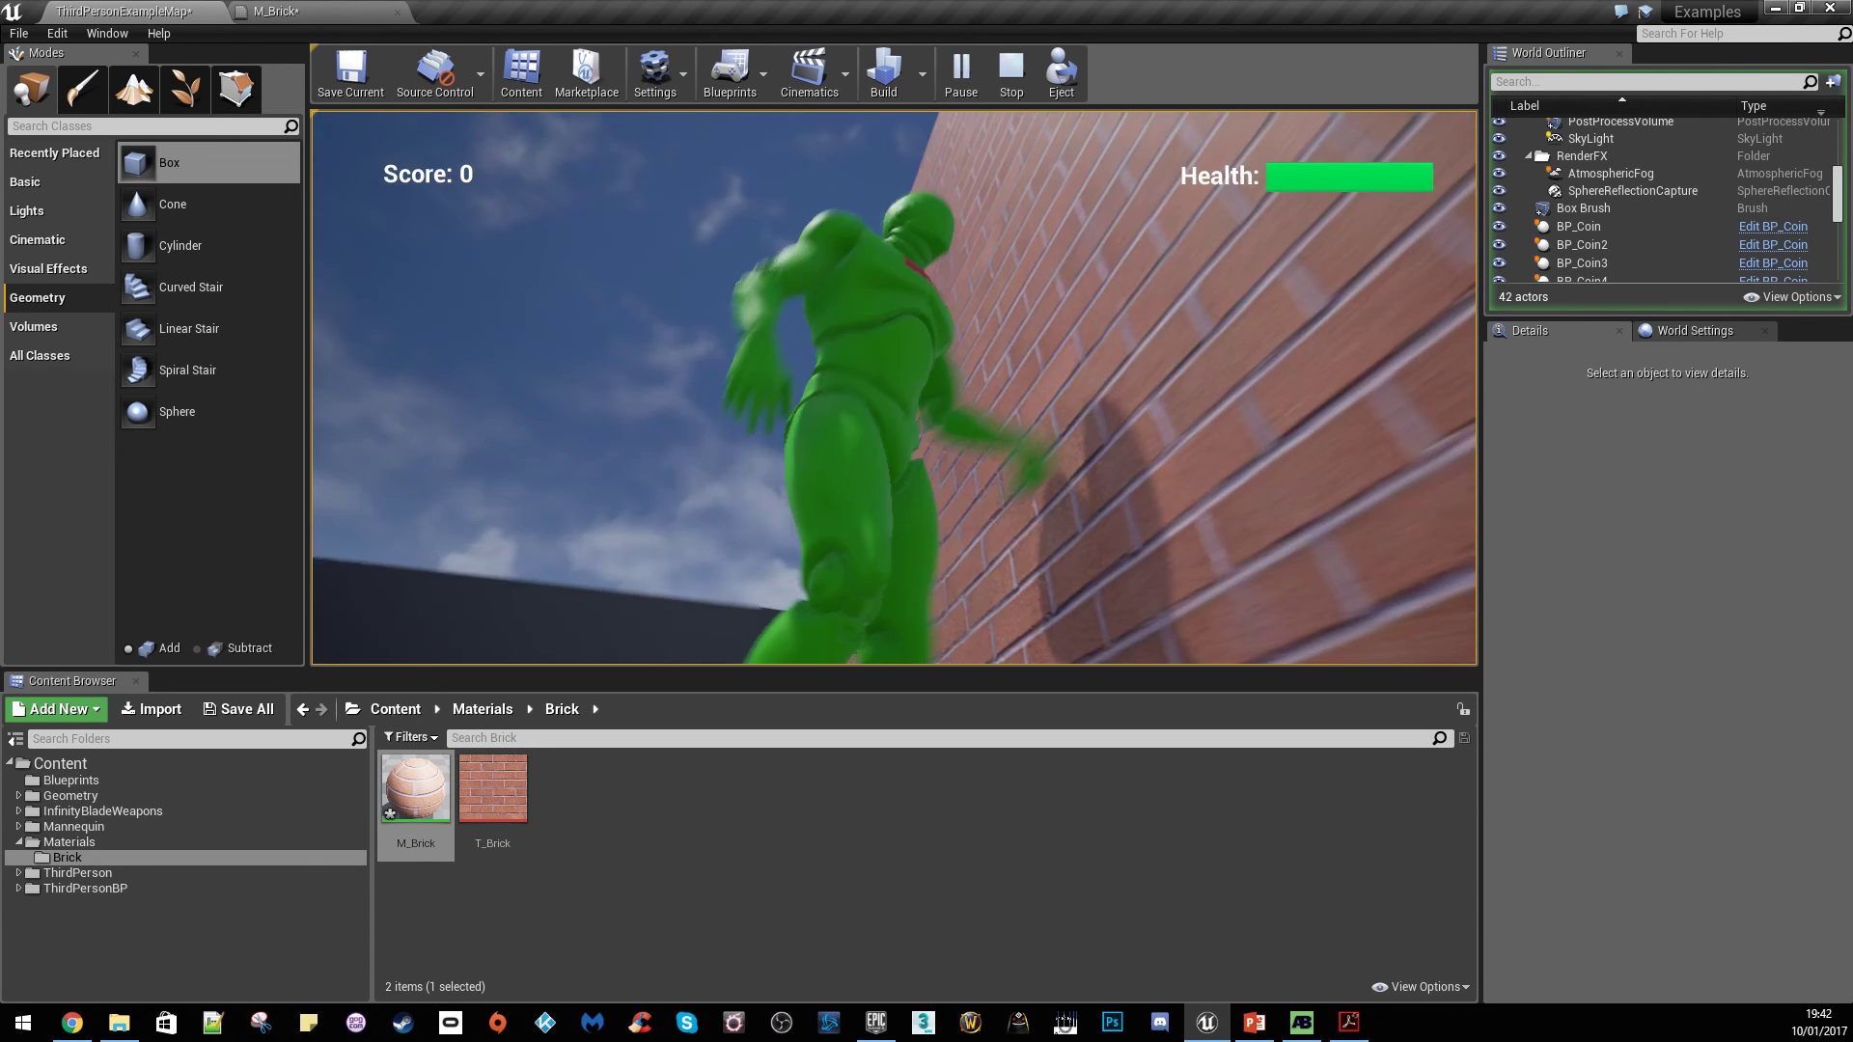
key("Escape")
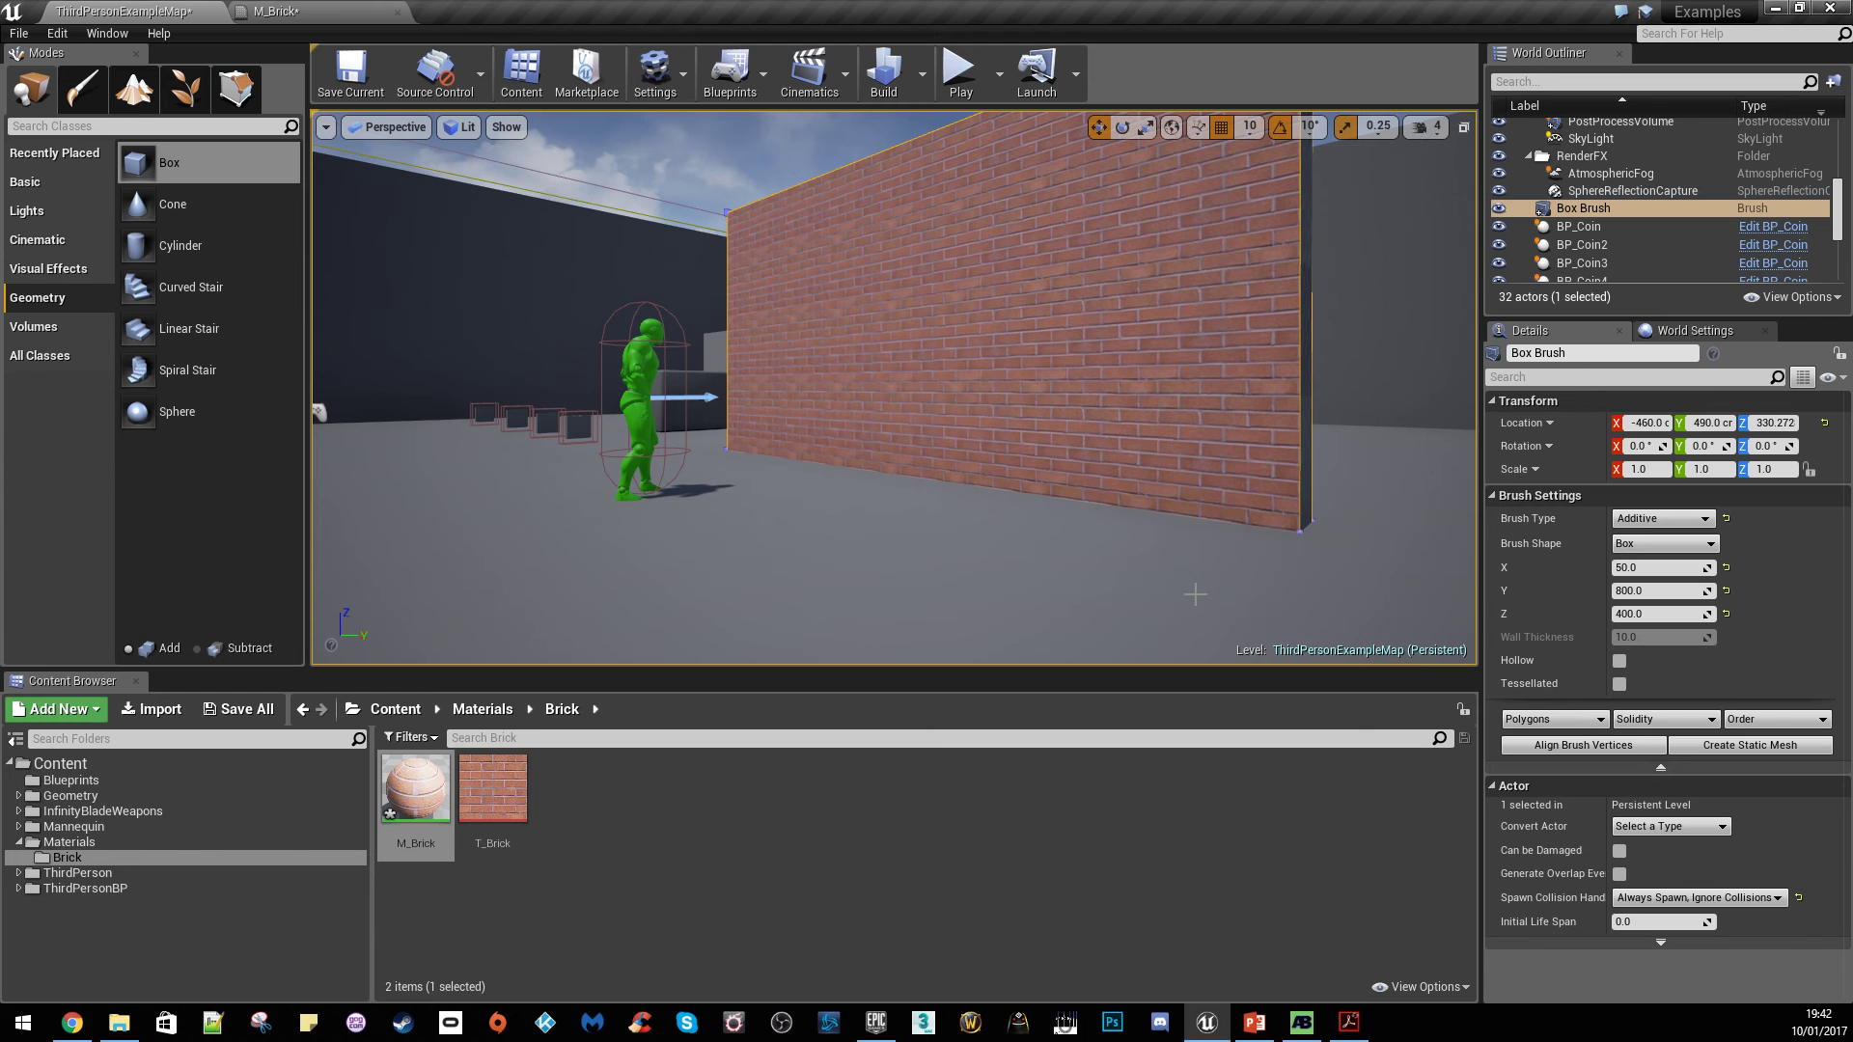
key("w")
right_click_drag(839, 277, 1170, 416)
key("s")
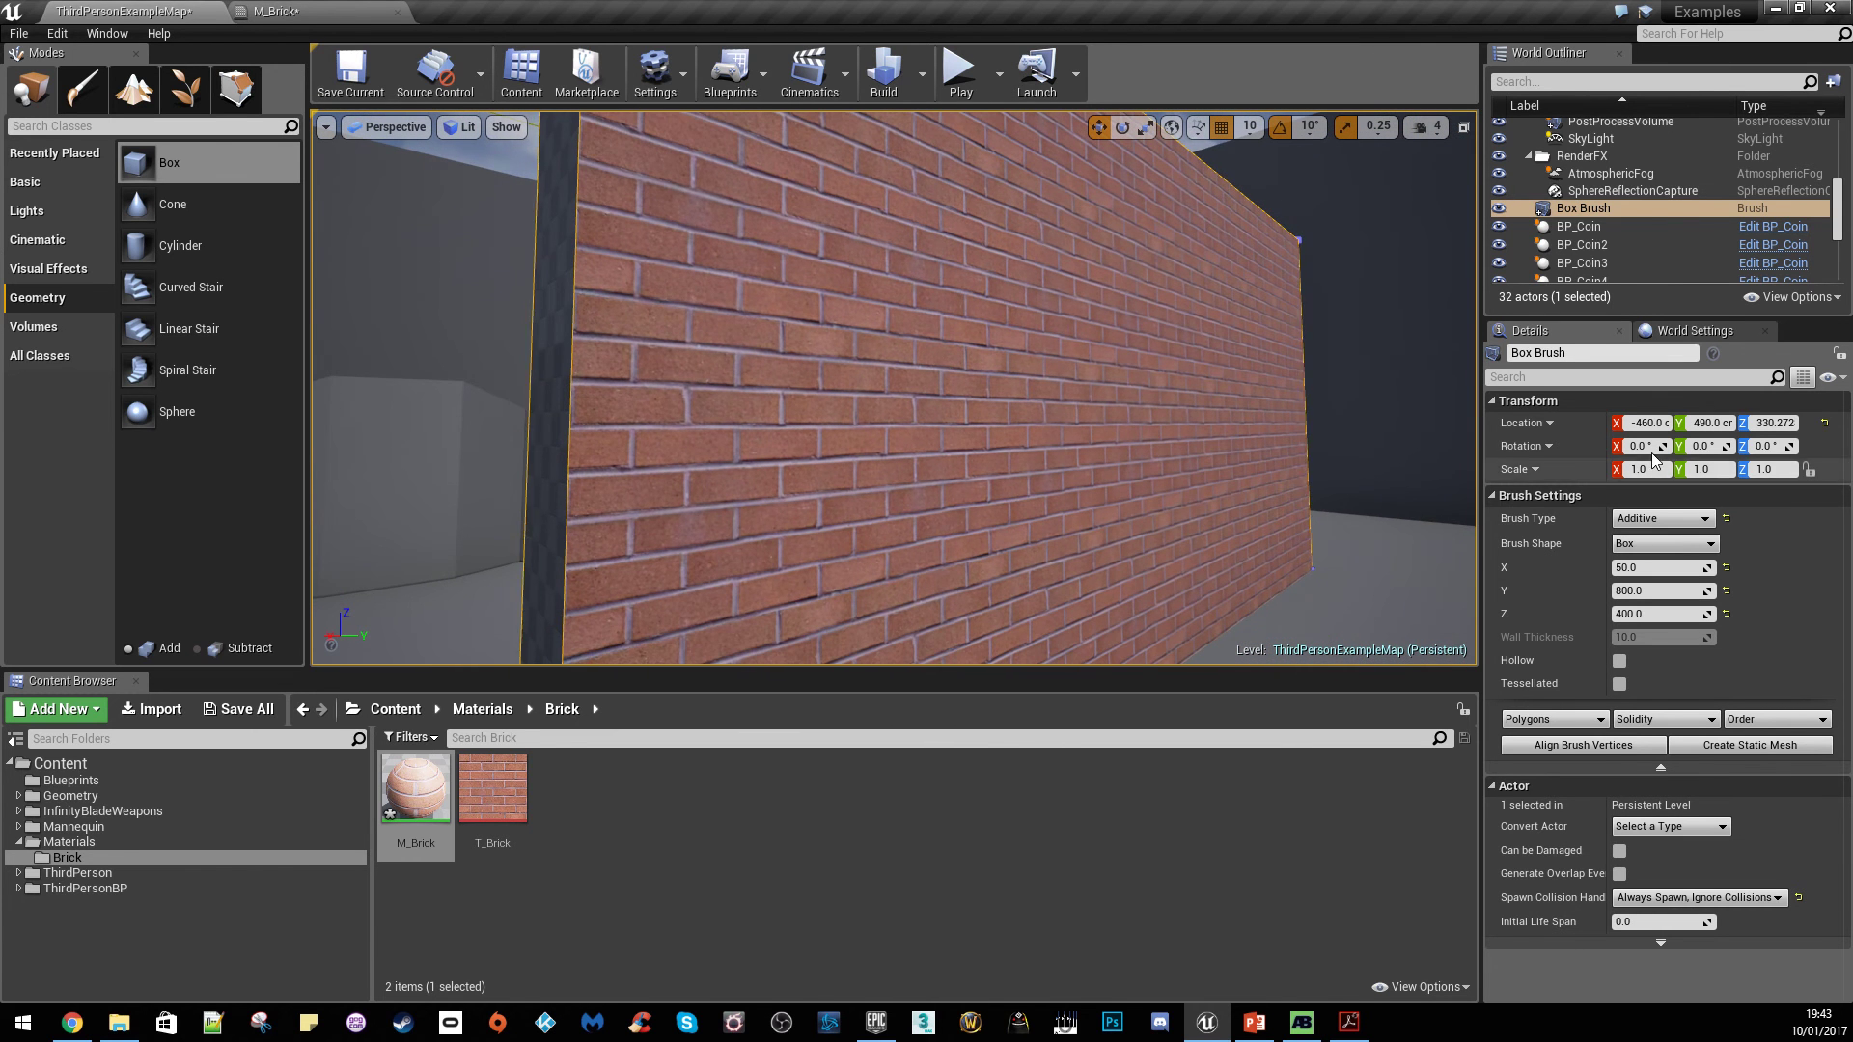
Switch to AwesomeBump to examine its 3D preview, and review the AwesomeBump downloads page in Chrome
key("super+e")
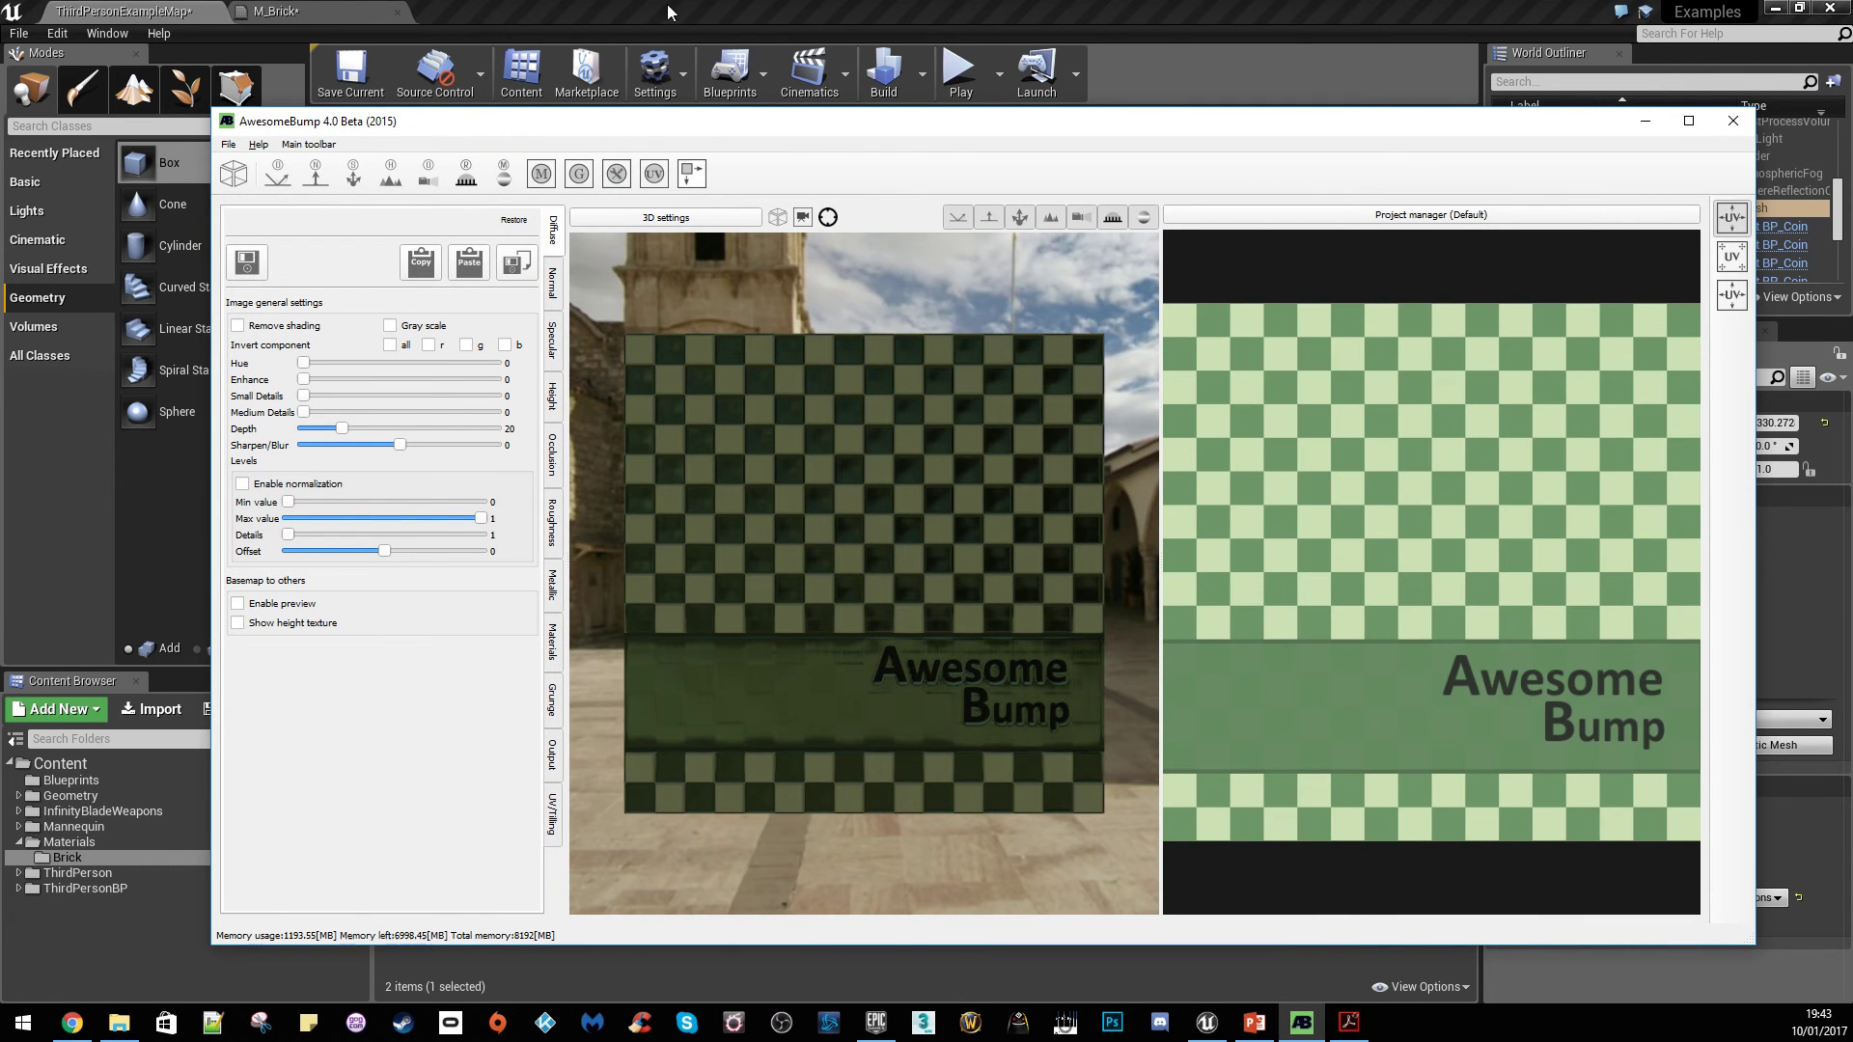
left_click_drag(697, 425, 798, 480)
scroll(801, 620, "up", 5)
scroll(784, 459, "down", 5)
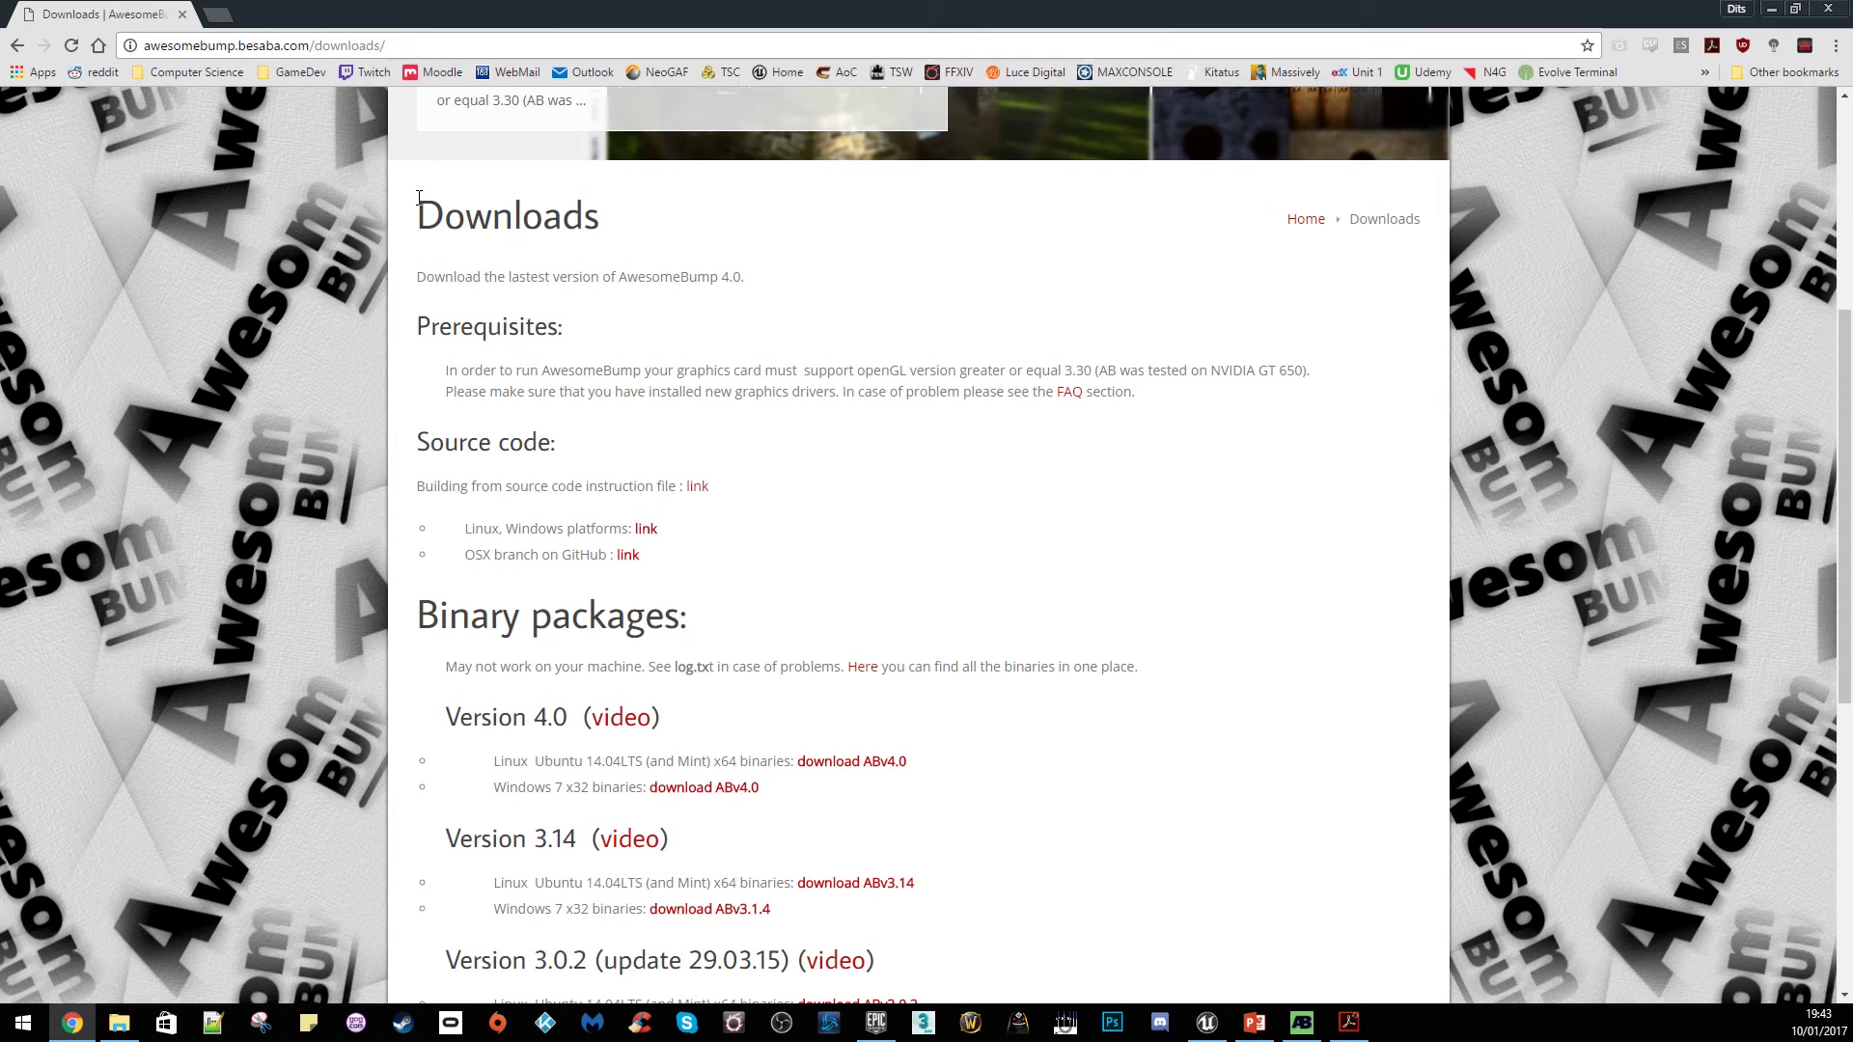
scroll(461, 212, "up", 5)
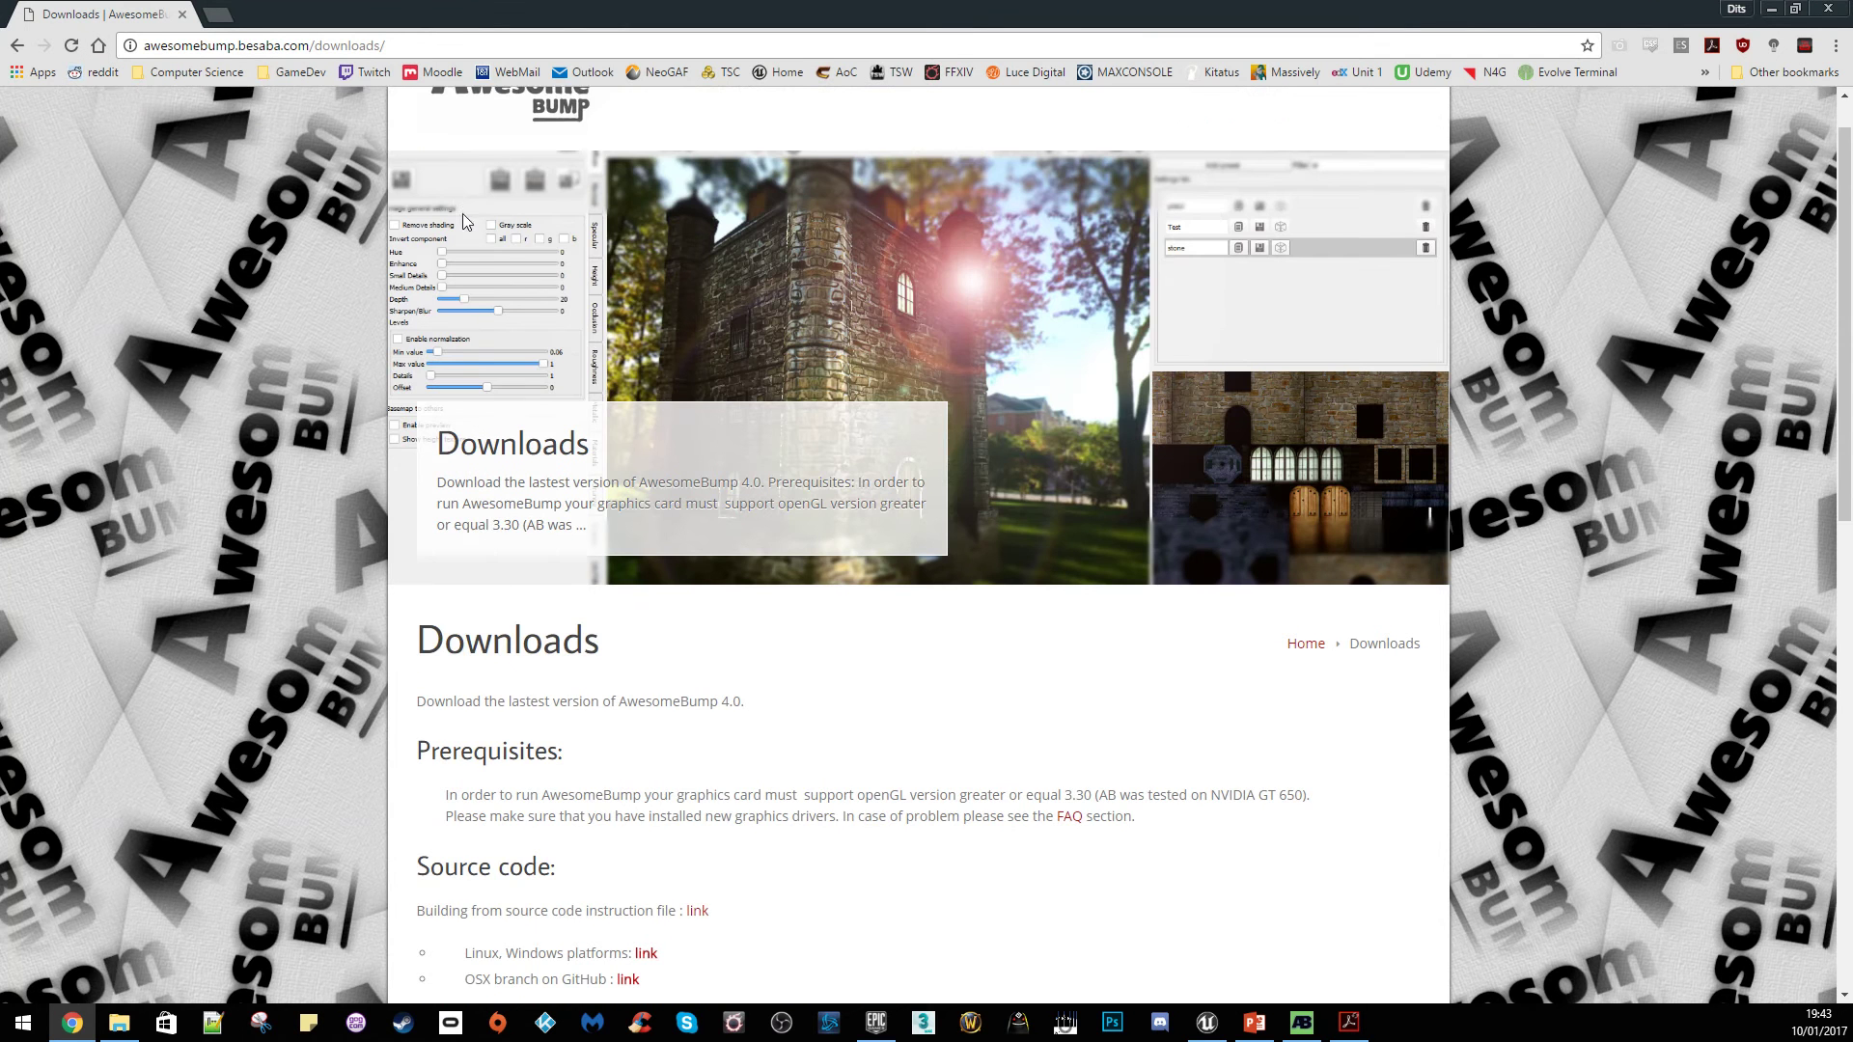
scroll(351, 494, "down", 5)
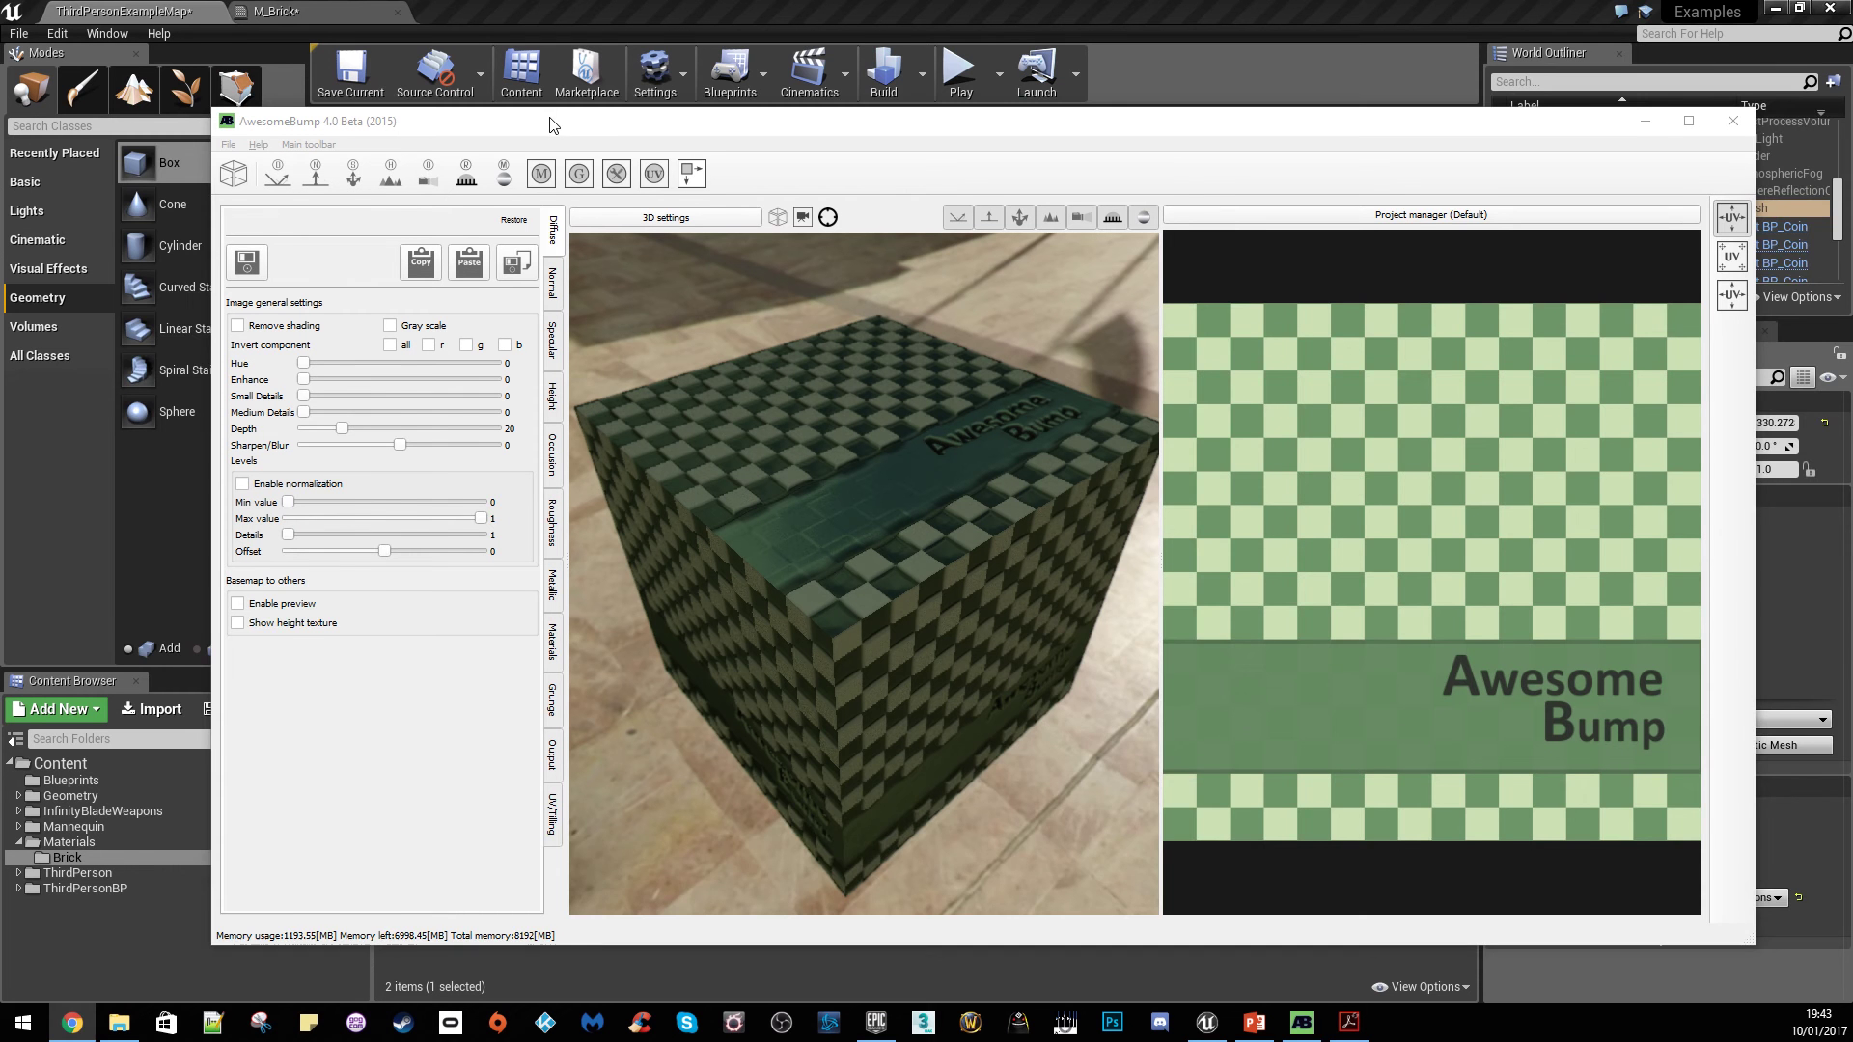
Load Brick.jpg from the Downloads folder into AwesomeBump as the diffuse image
left_click_drag(553, 123, 472, 111)
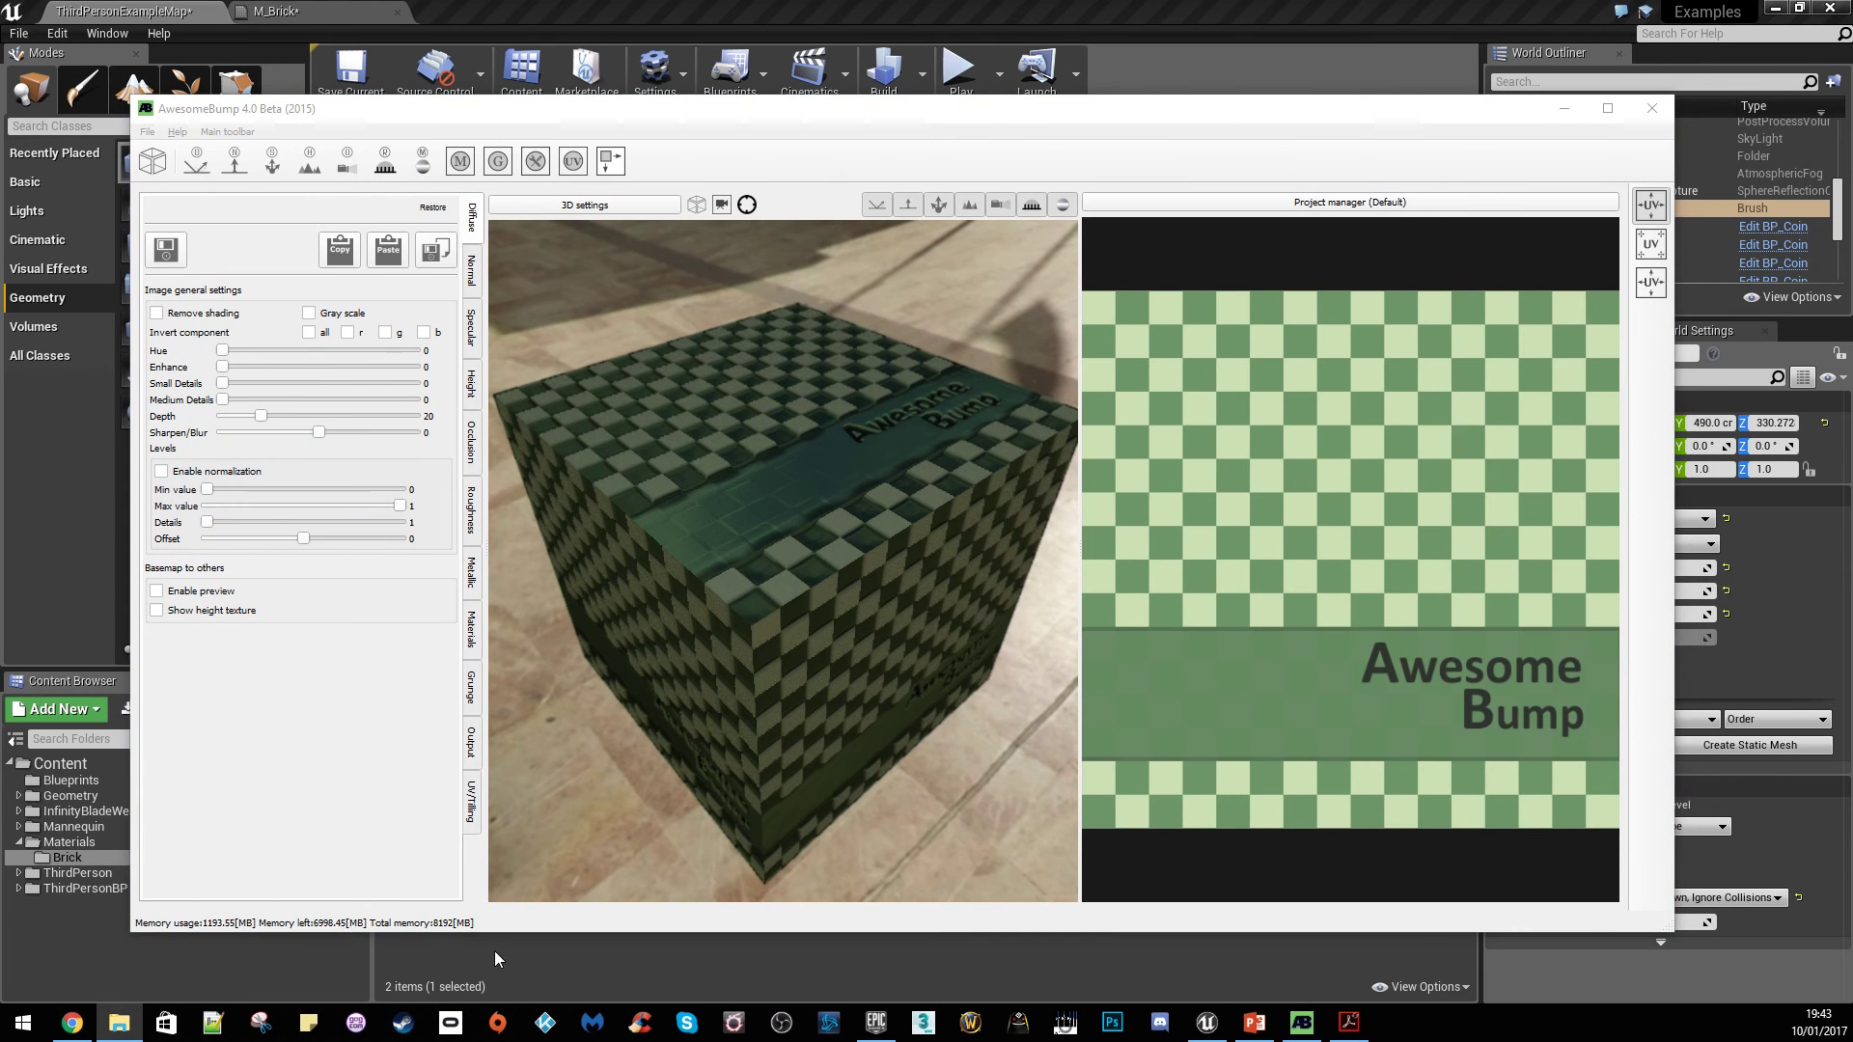
left_click_drag(1852, 378, 1134, 354)
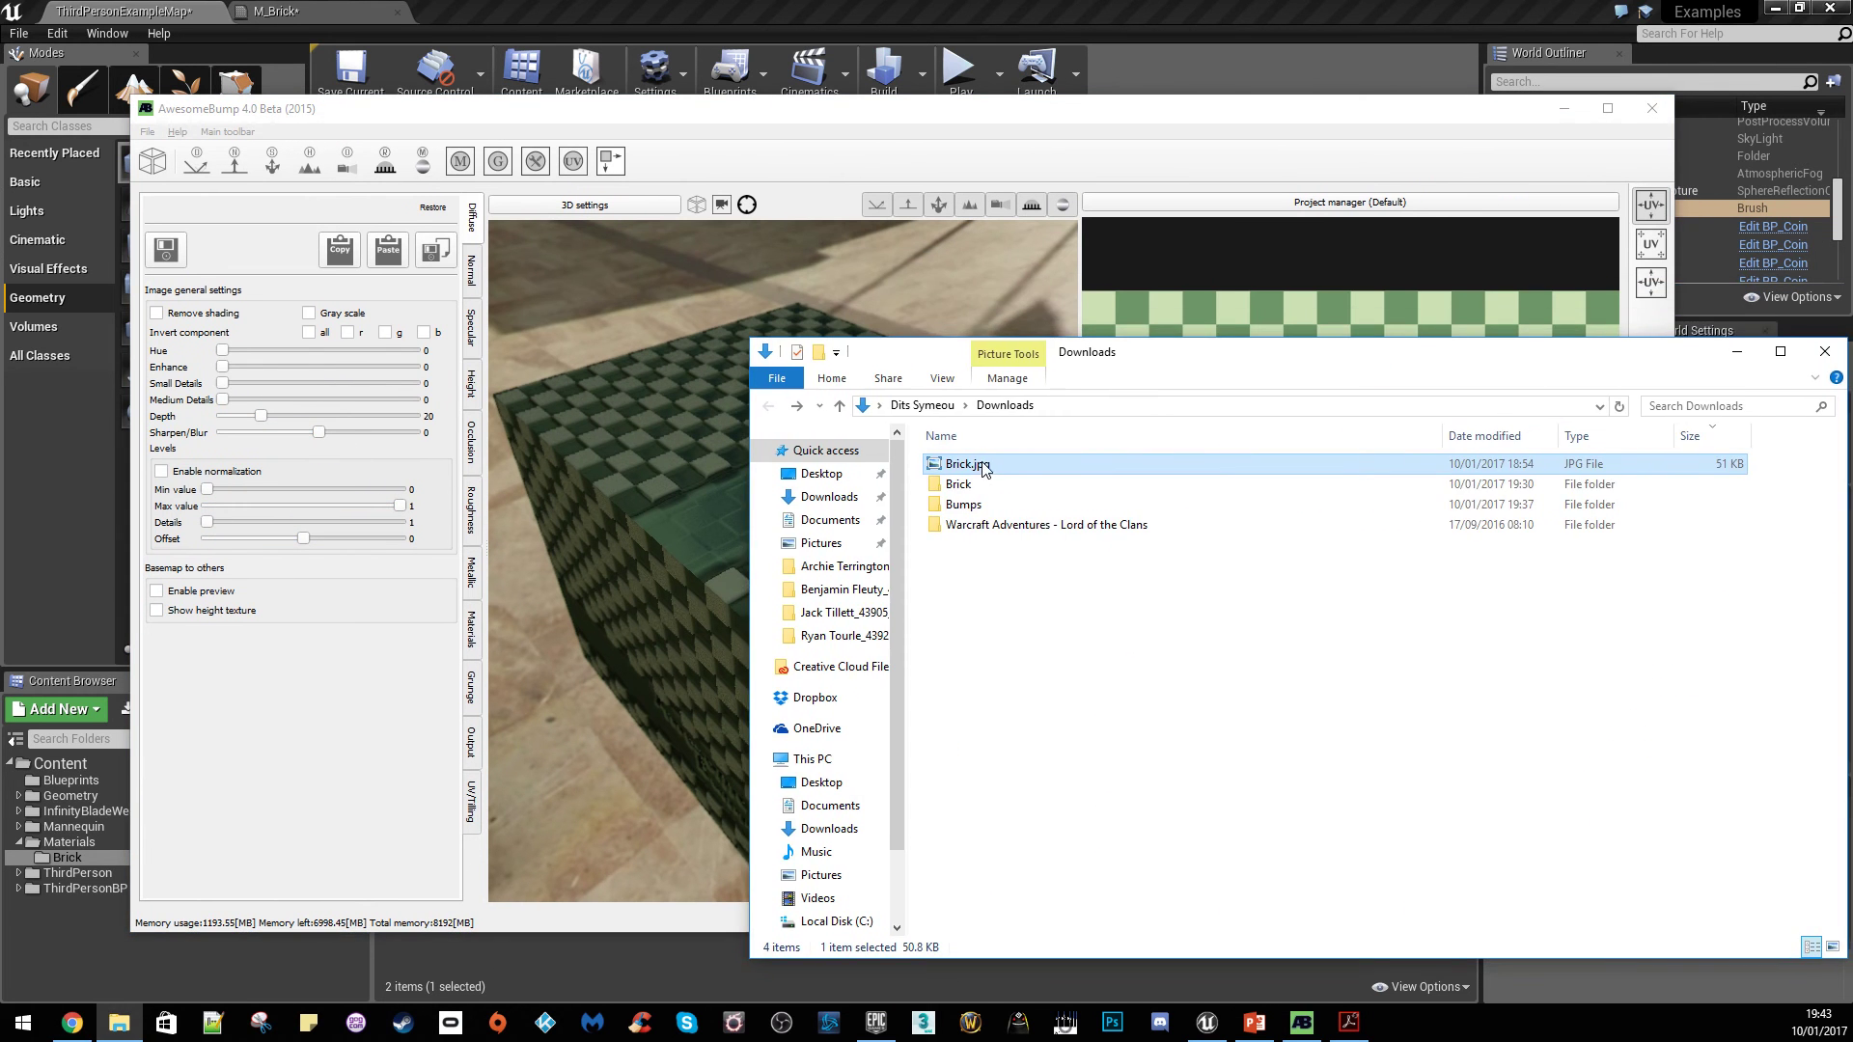
mouse_move(975, 465)
left_mouse_down()
mouse_move(1019, 477)
mouse_move(968, 470)
left_mouse_up()
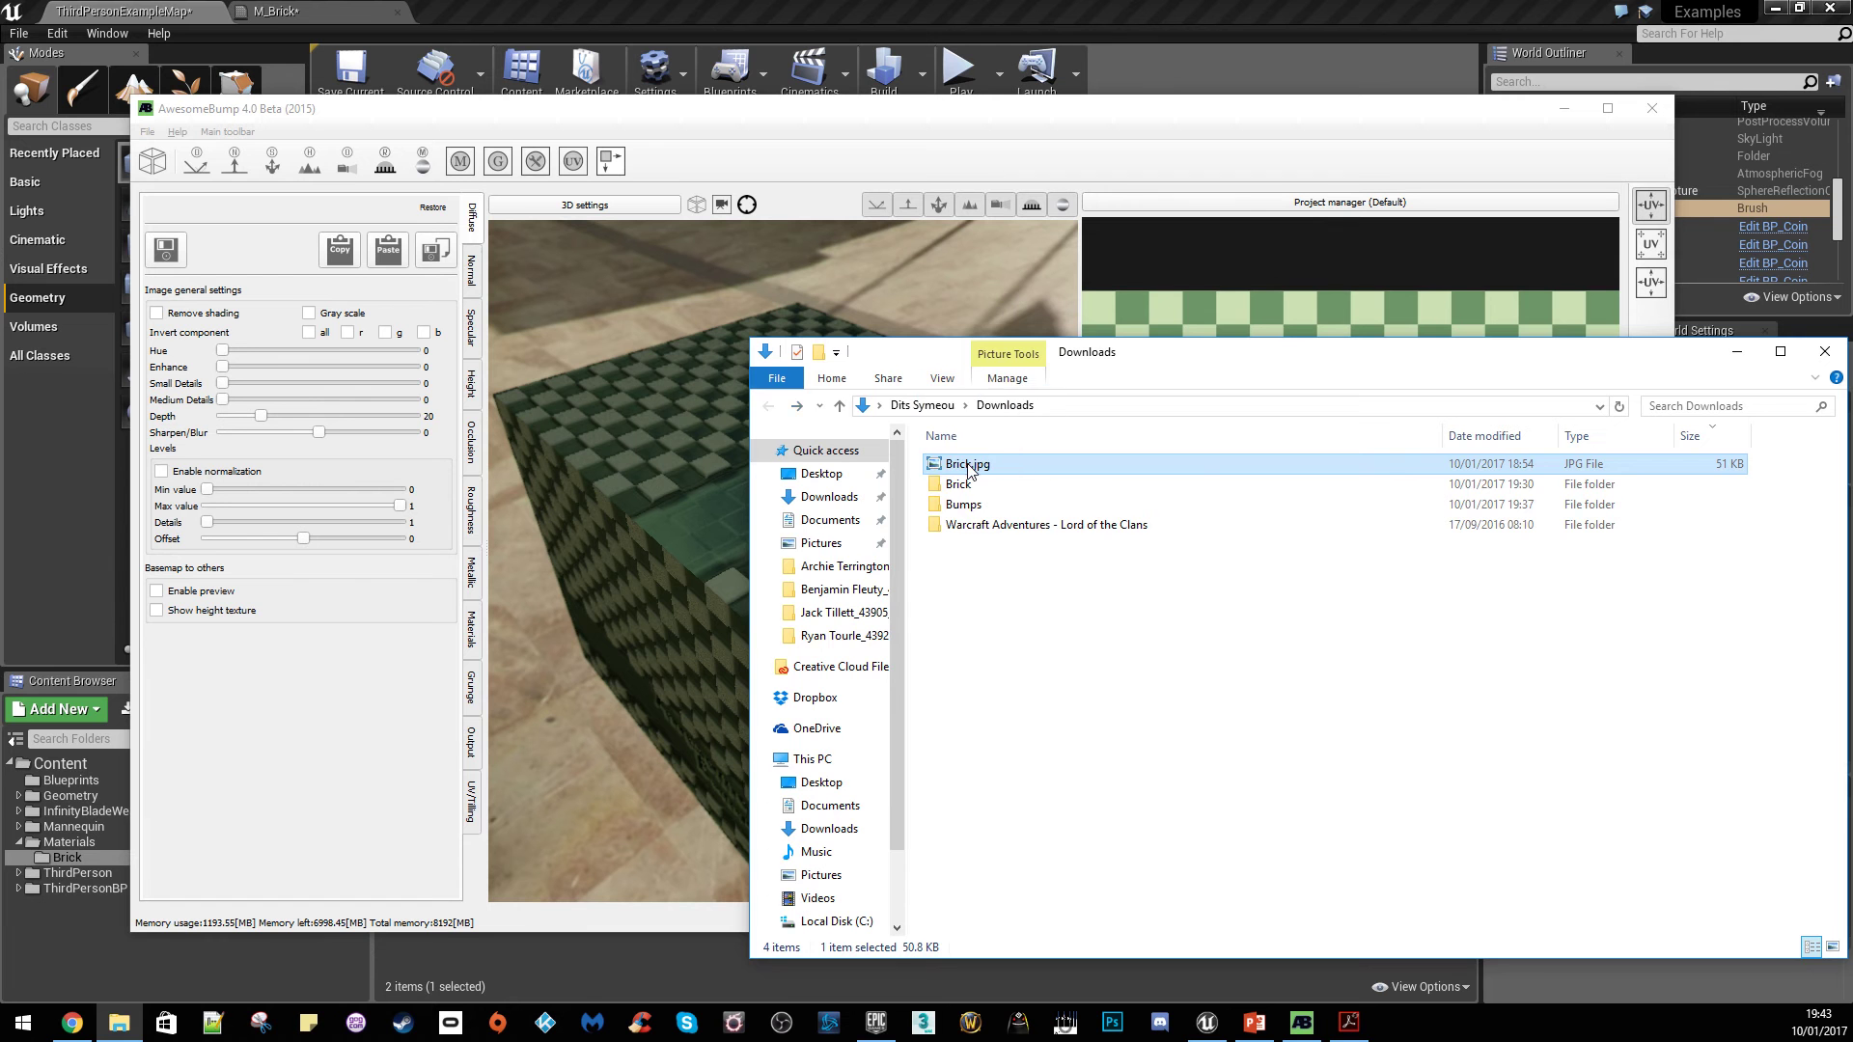
left_click(473, 225)
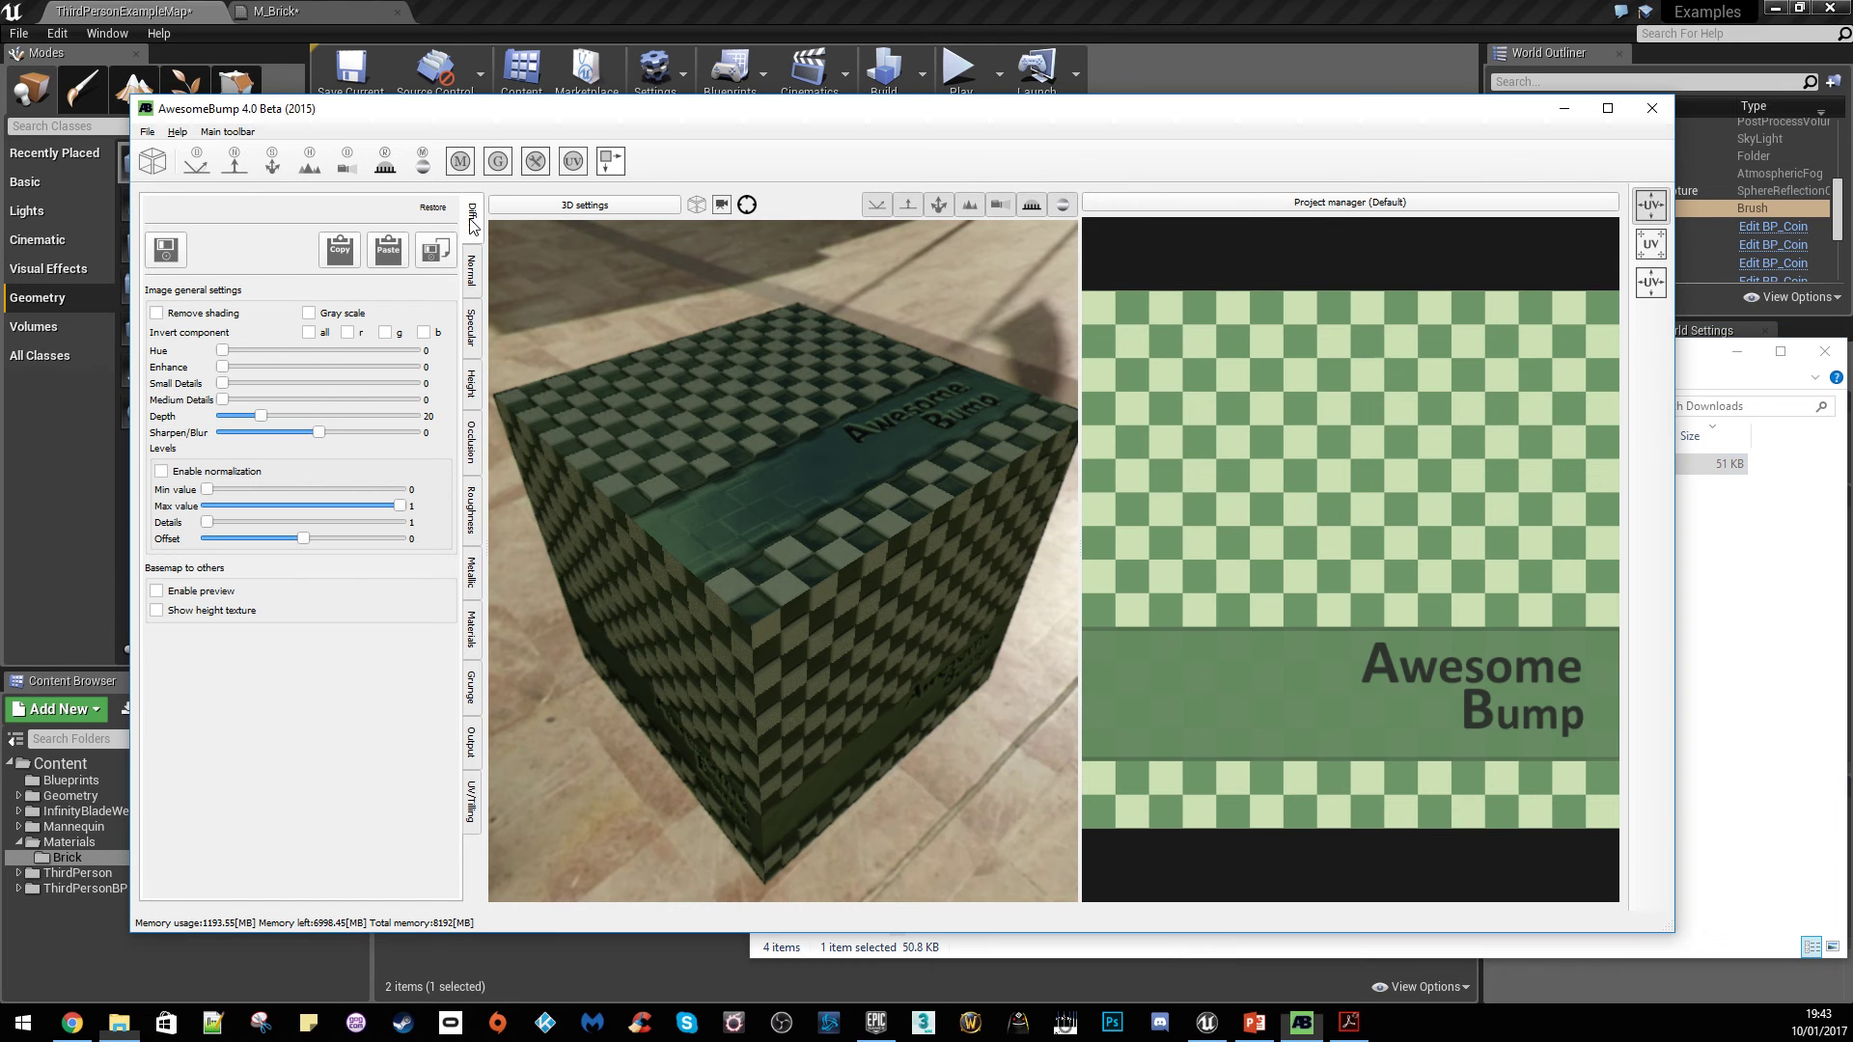
left_click(120, 1024)
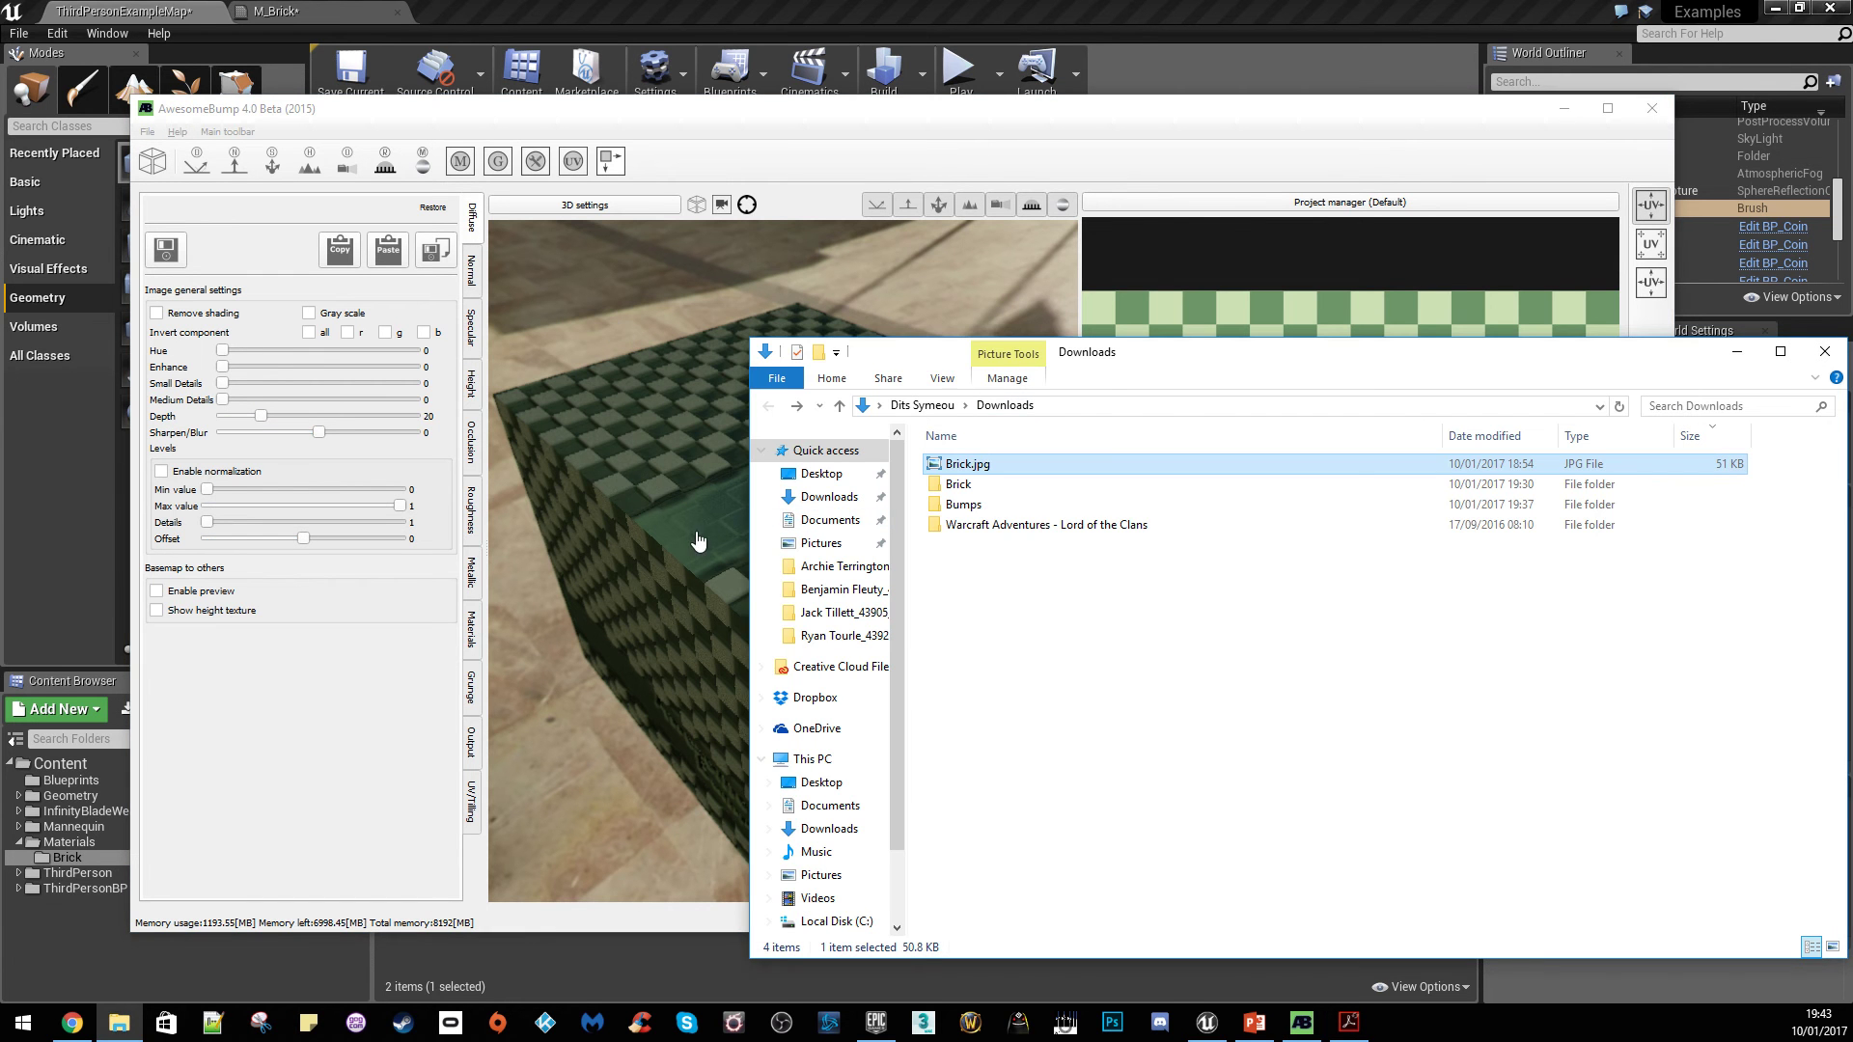
left_click_drag(968, 467, 252, 263)
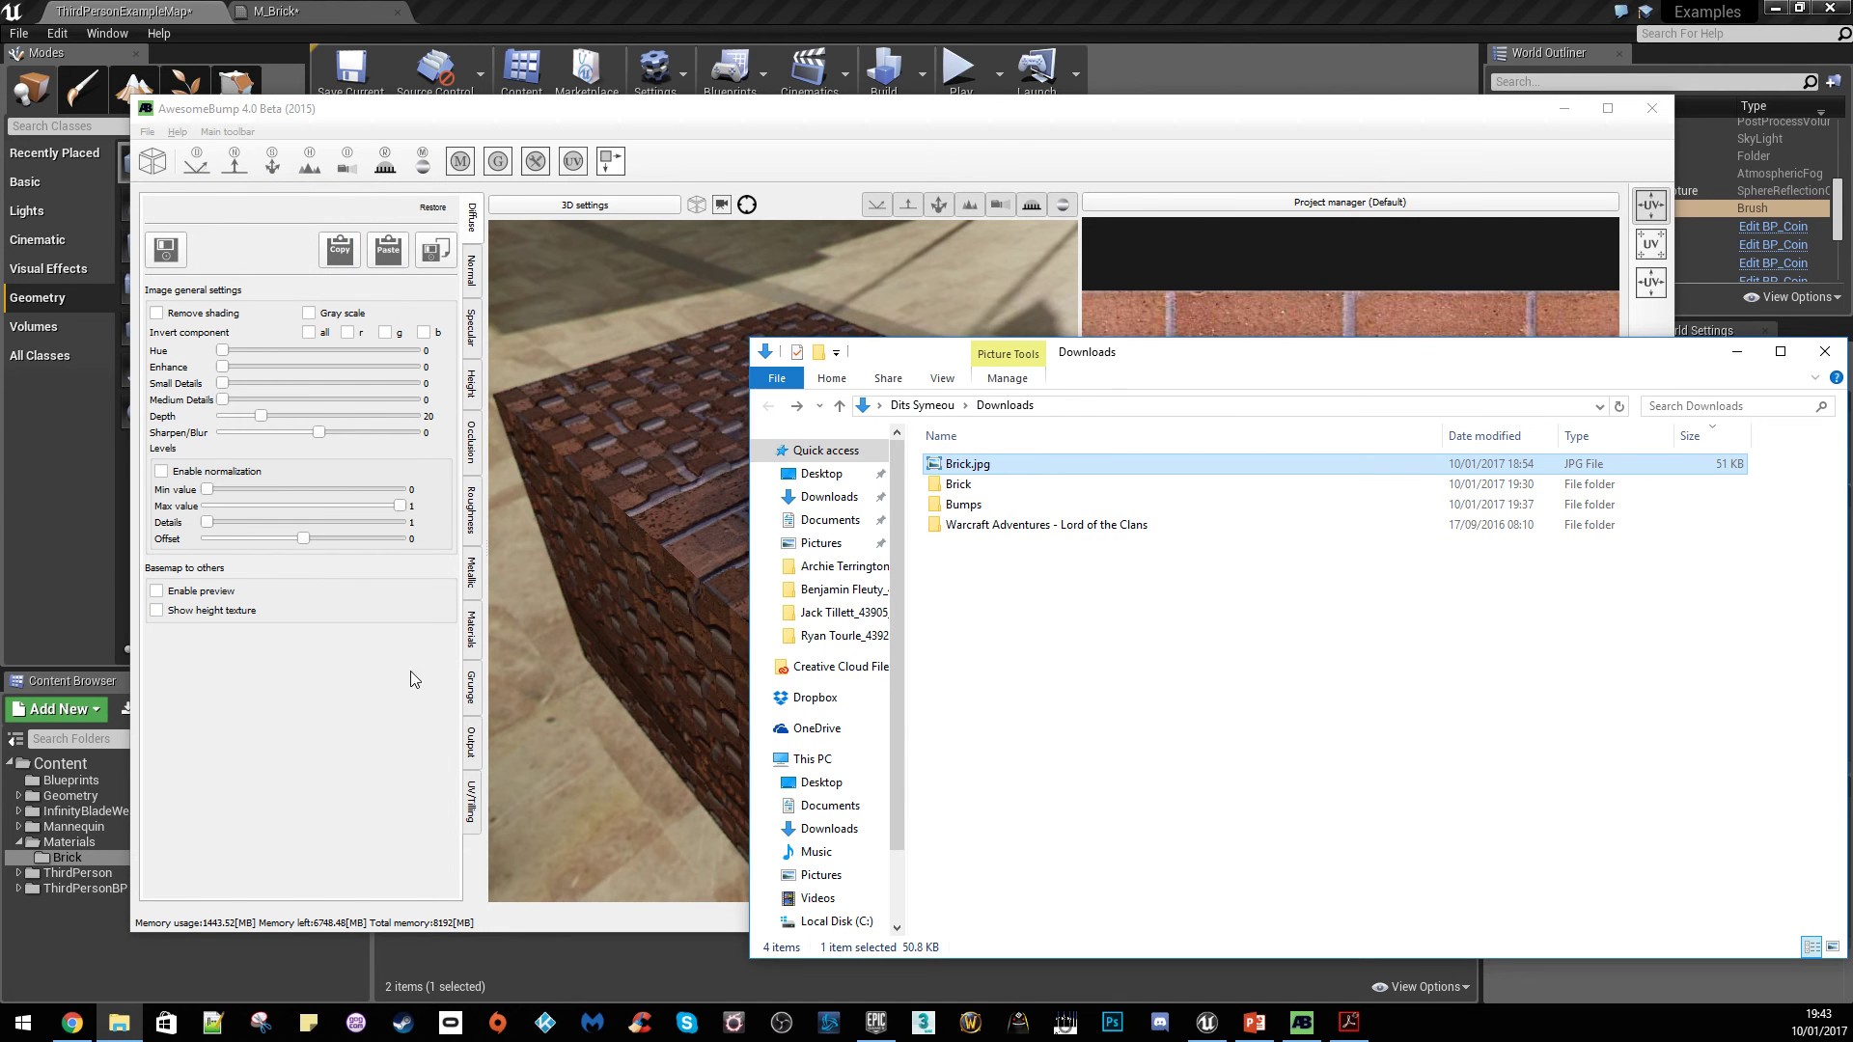
Enable the base-map conversion preview, convert the brick diffuse image to normal and height maps, and turn the preview off
left_click_drag(576, 664, 789, 623)
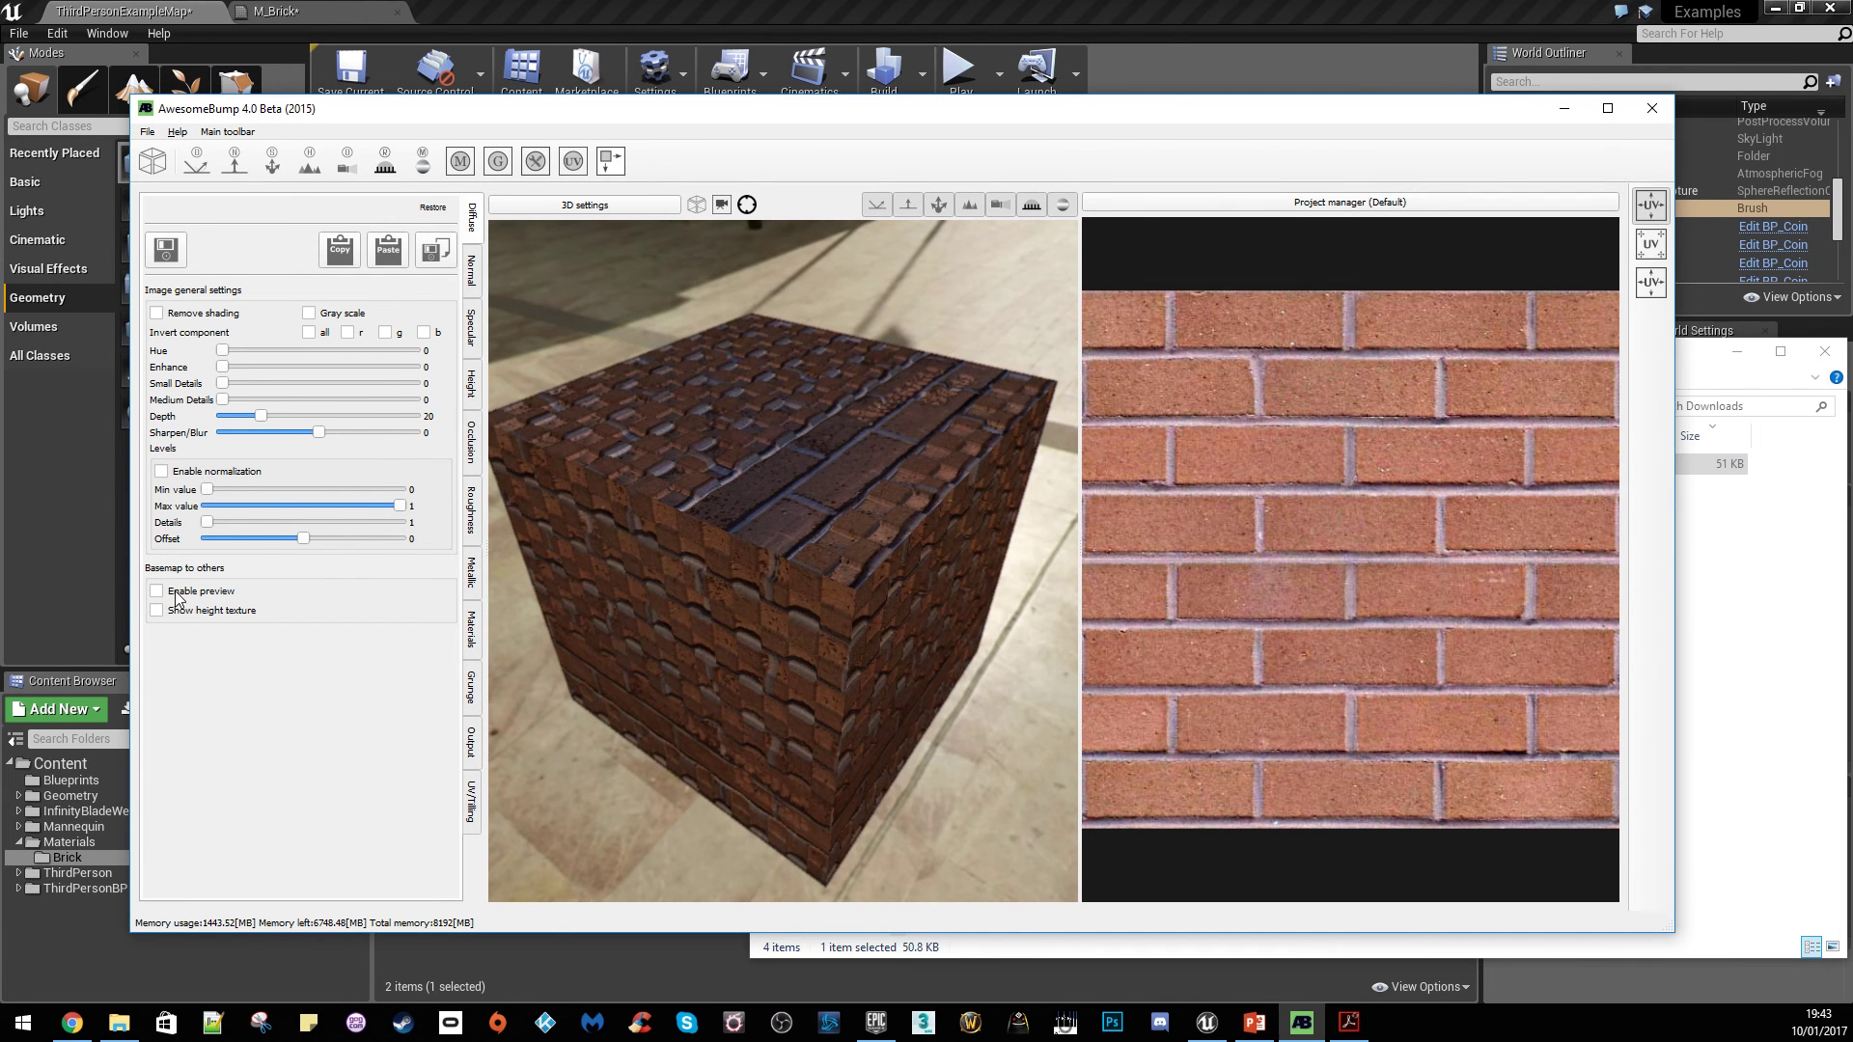
left_click(157, 591)
scroll(273, 577, "down", 5)
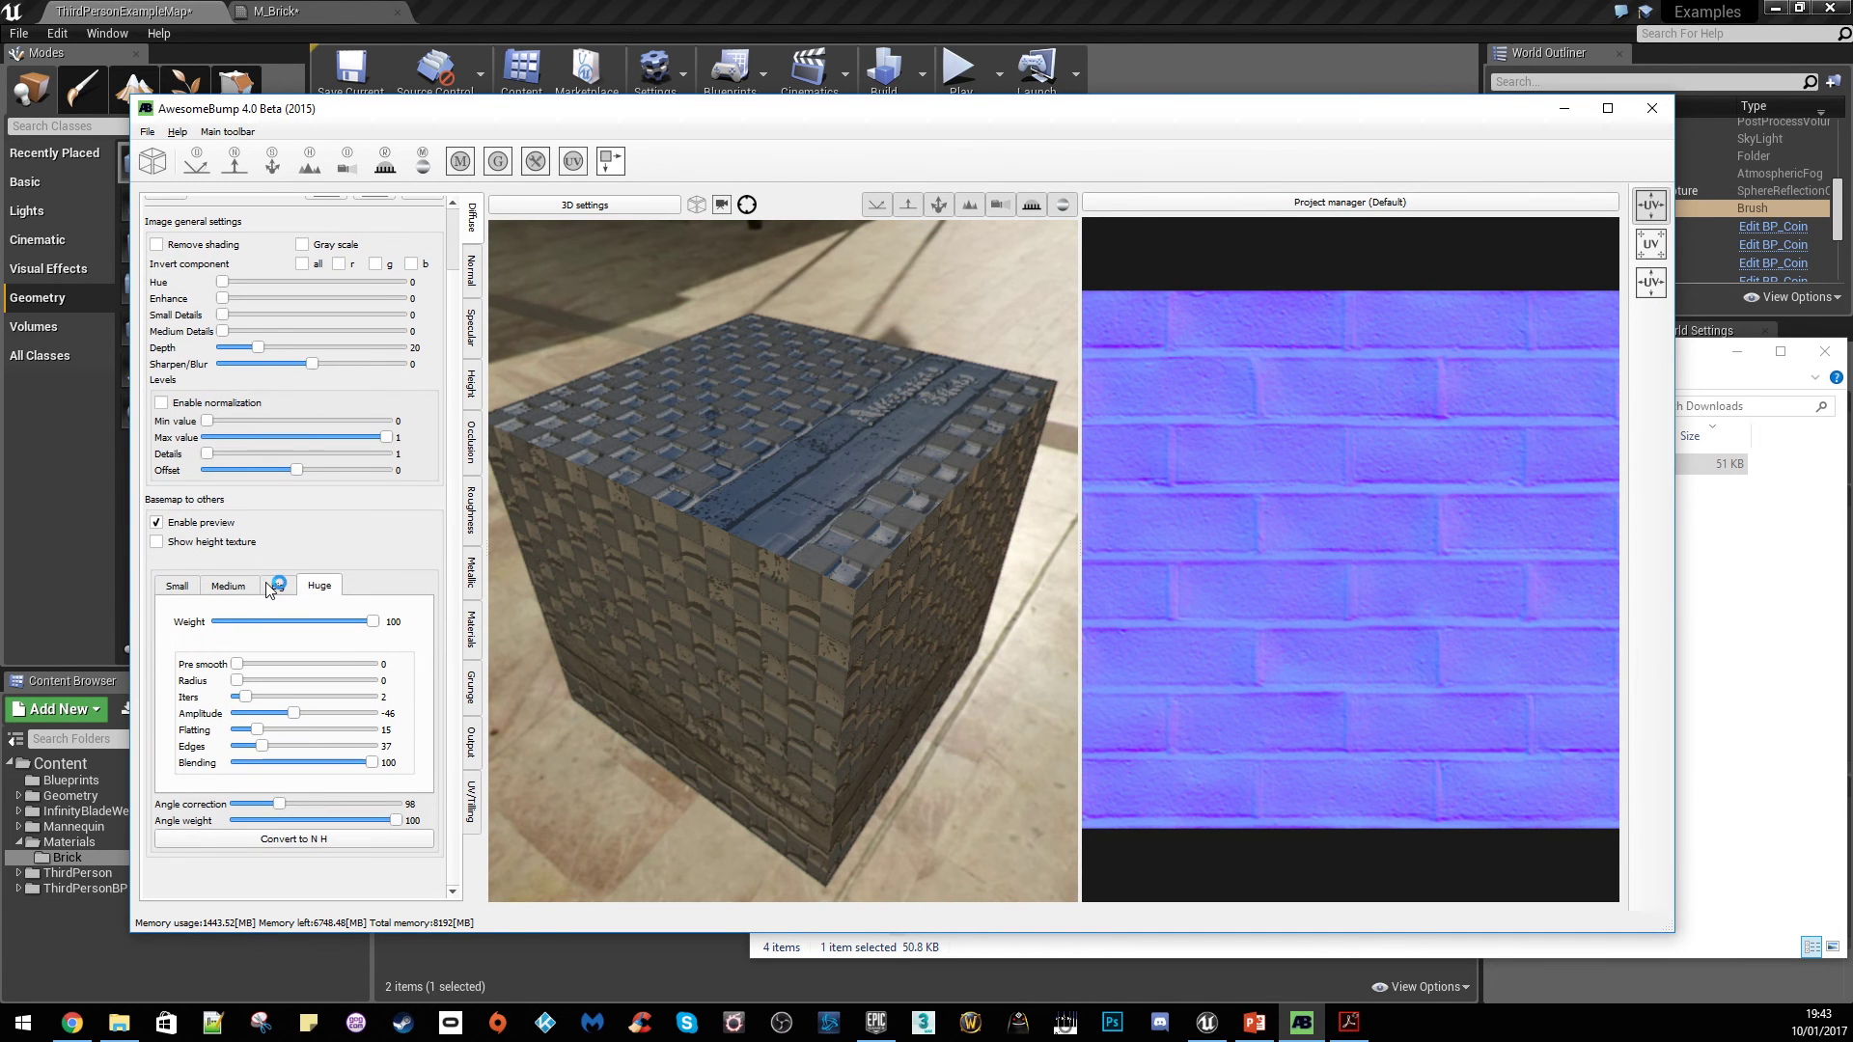
left_click(281, 841)
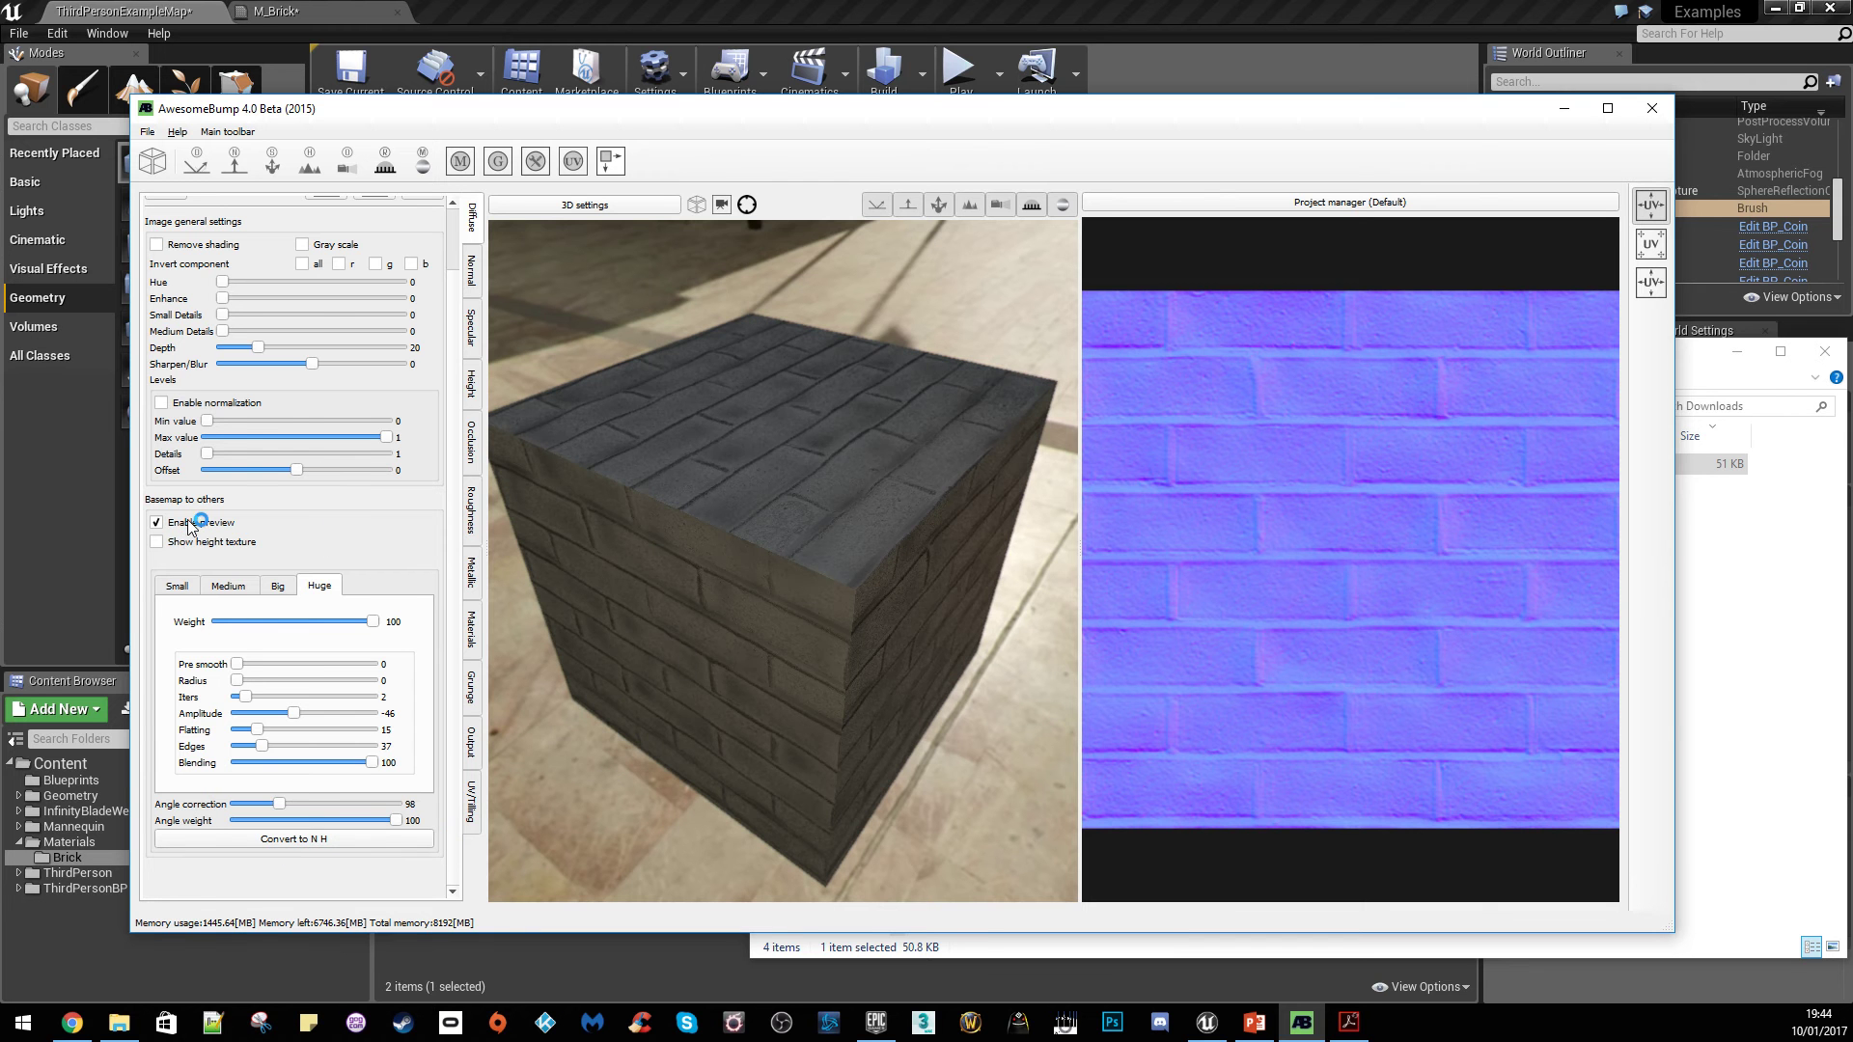
left_click(185, 524)
Examine the normal, specular, height, occlusion, roughness and metallic maps, and inspect the brick cube in the 3D preview from several angles
left_click_drag(710, 628, 706, 568)
scroll(753, 483, "up", 3)
left_click(470, 293)
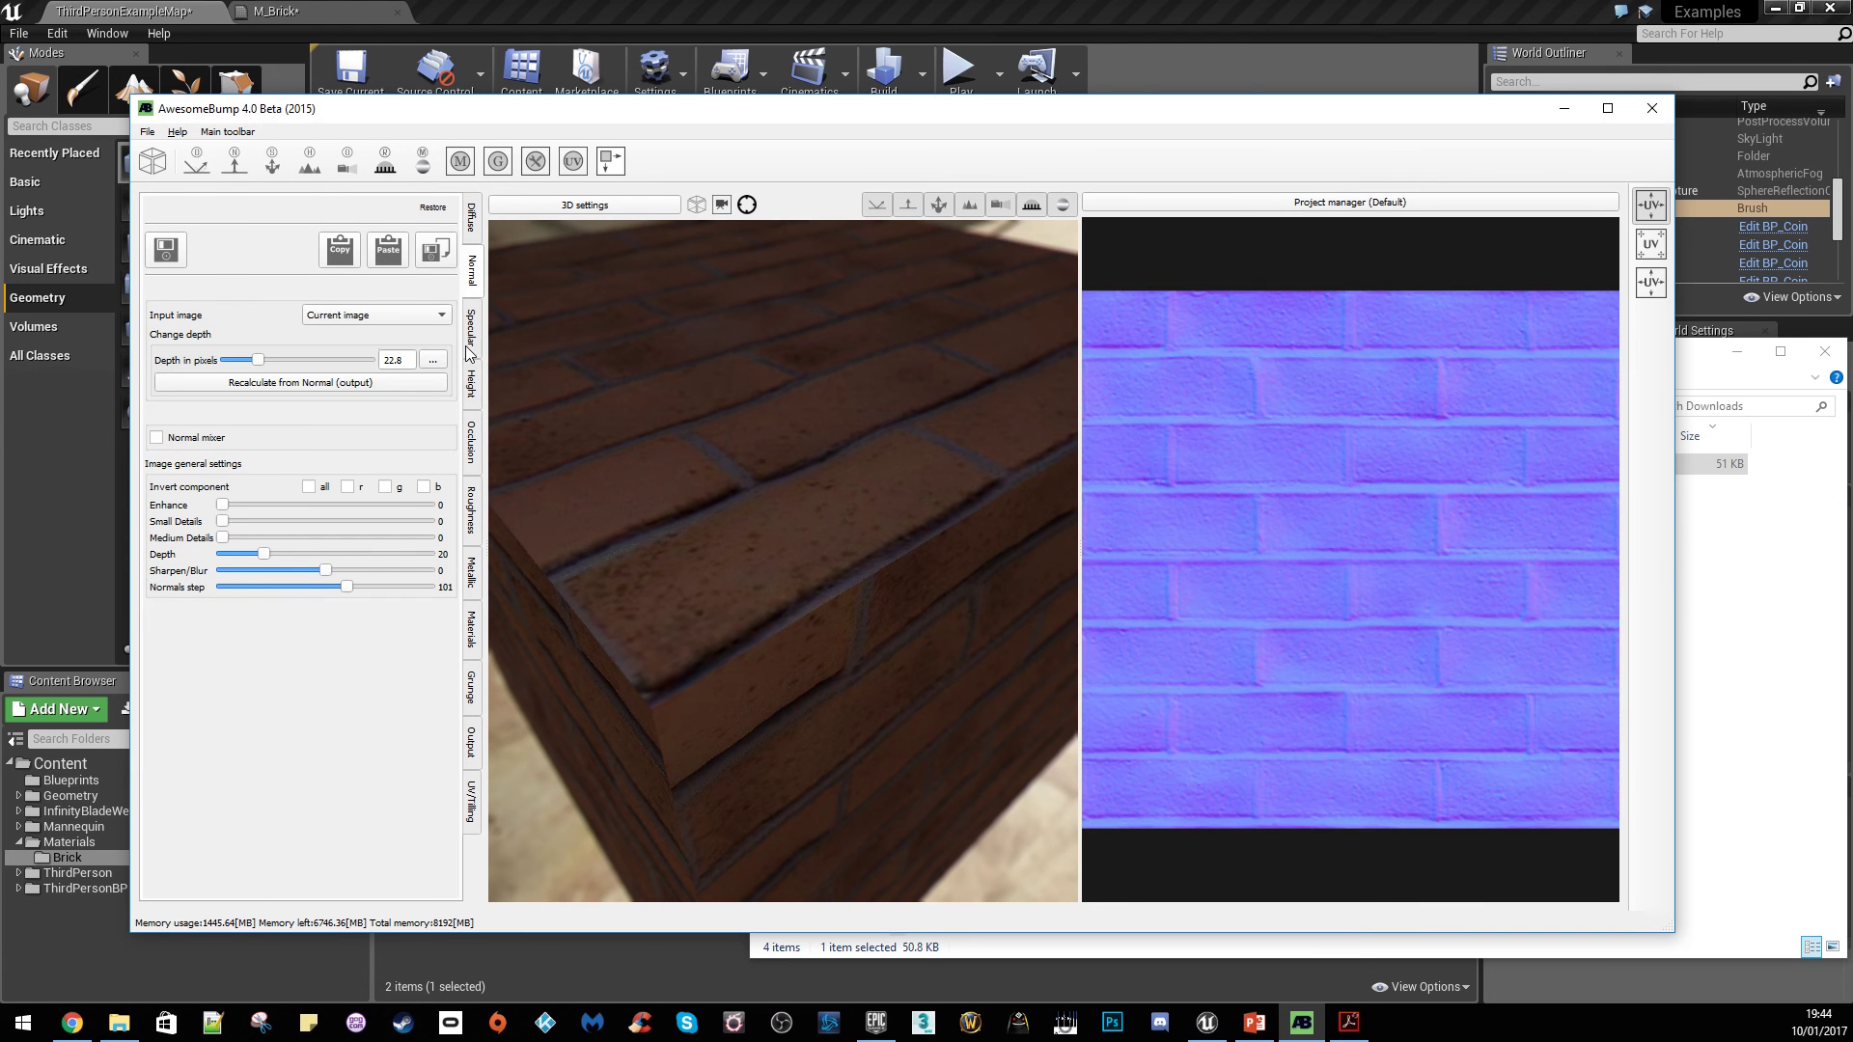
left_click(468, 347)
left_click(470, 385)
left_click(469, 441)
left_click(472, 512)
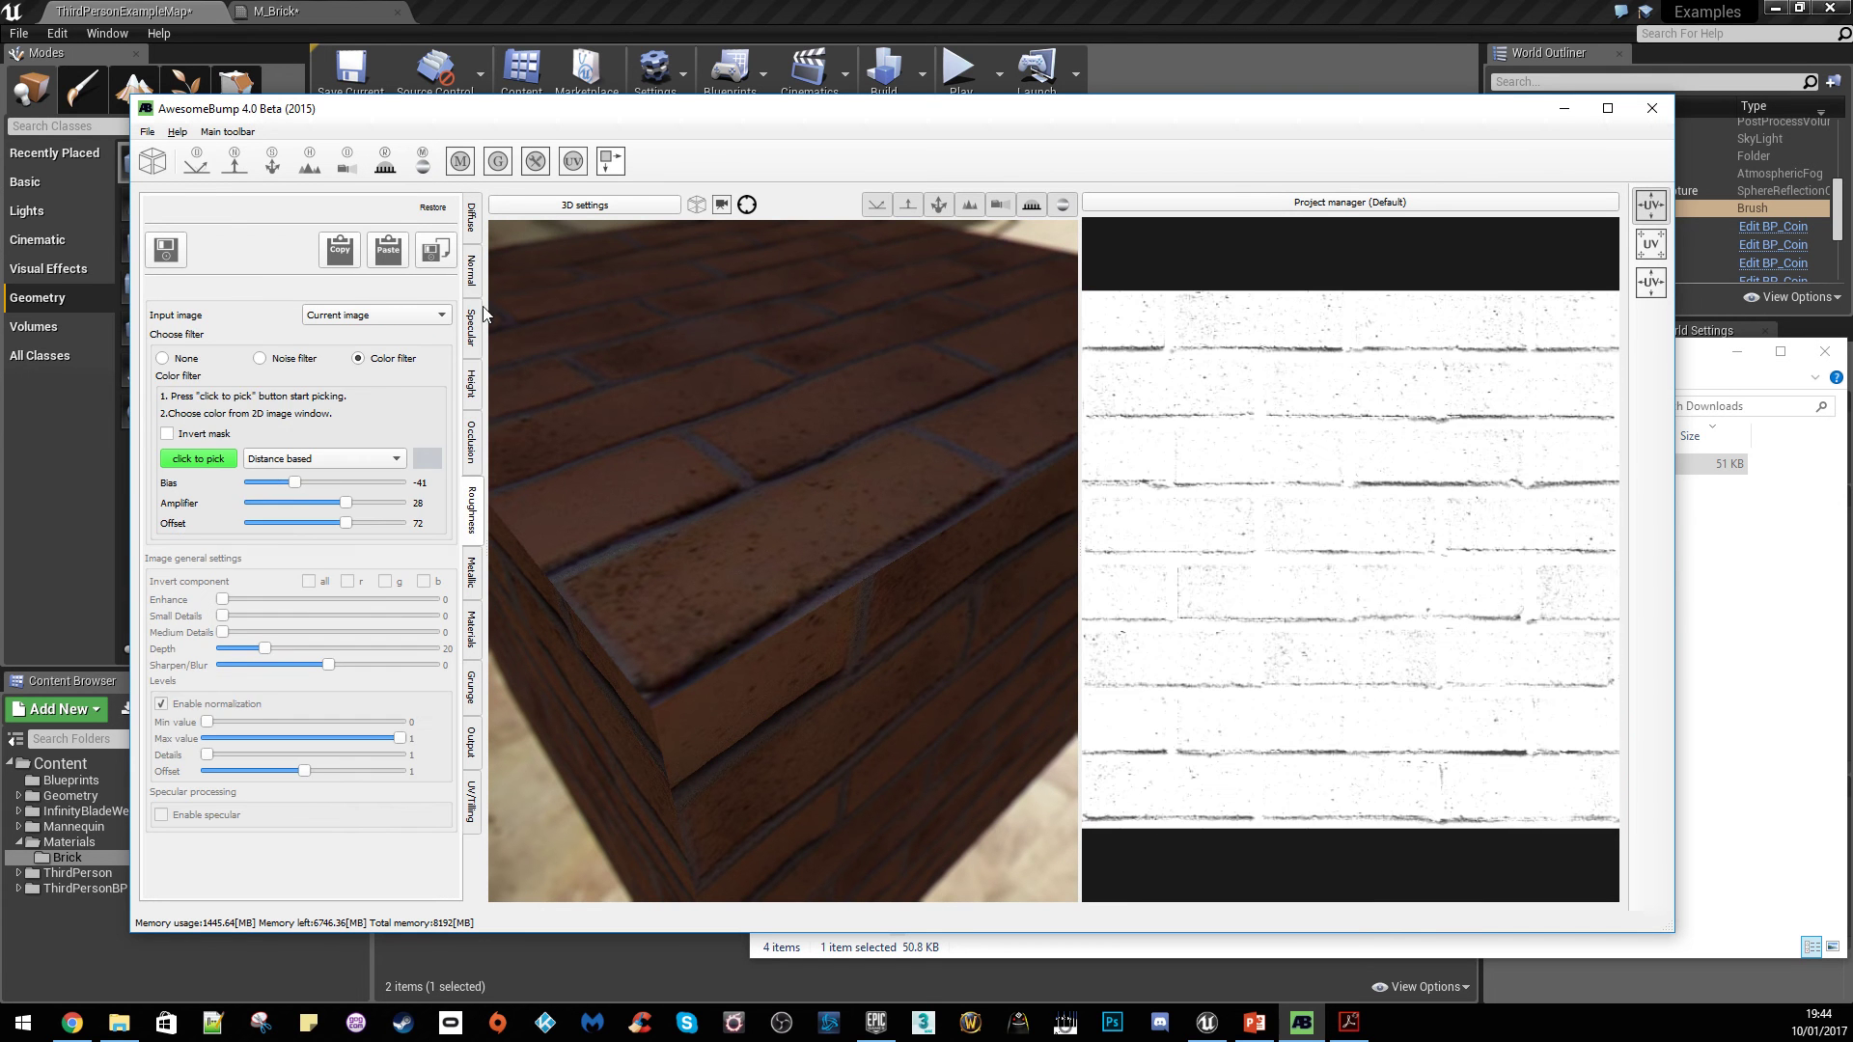
left_click(473, 282)
left_click_drag(887, 439, 817, 620)
scroll(806, 517, "down", 4)
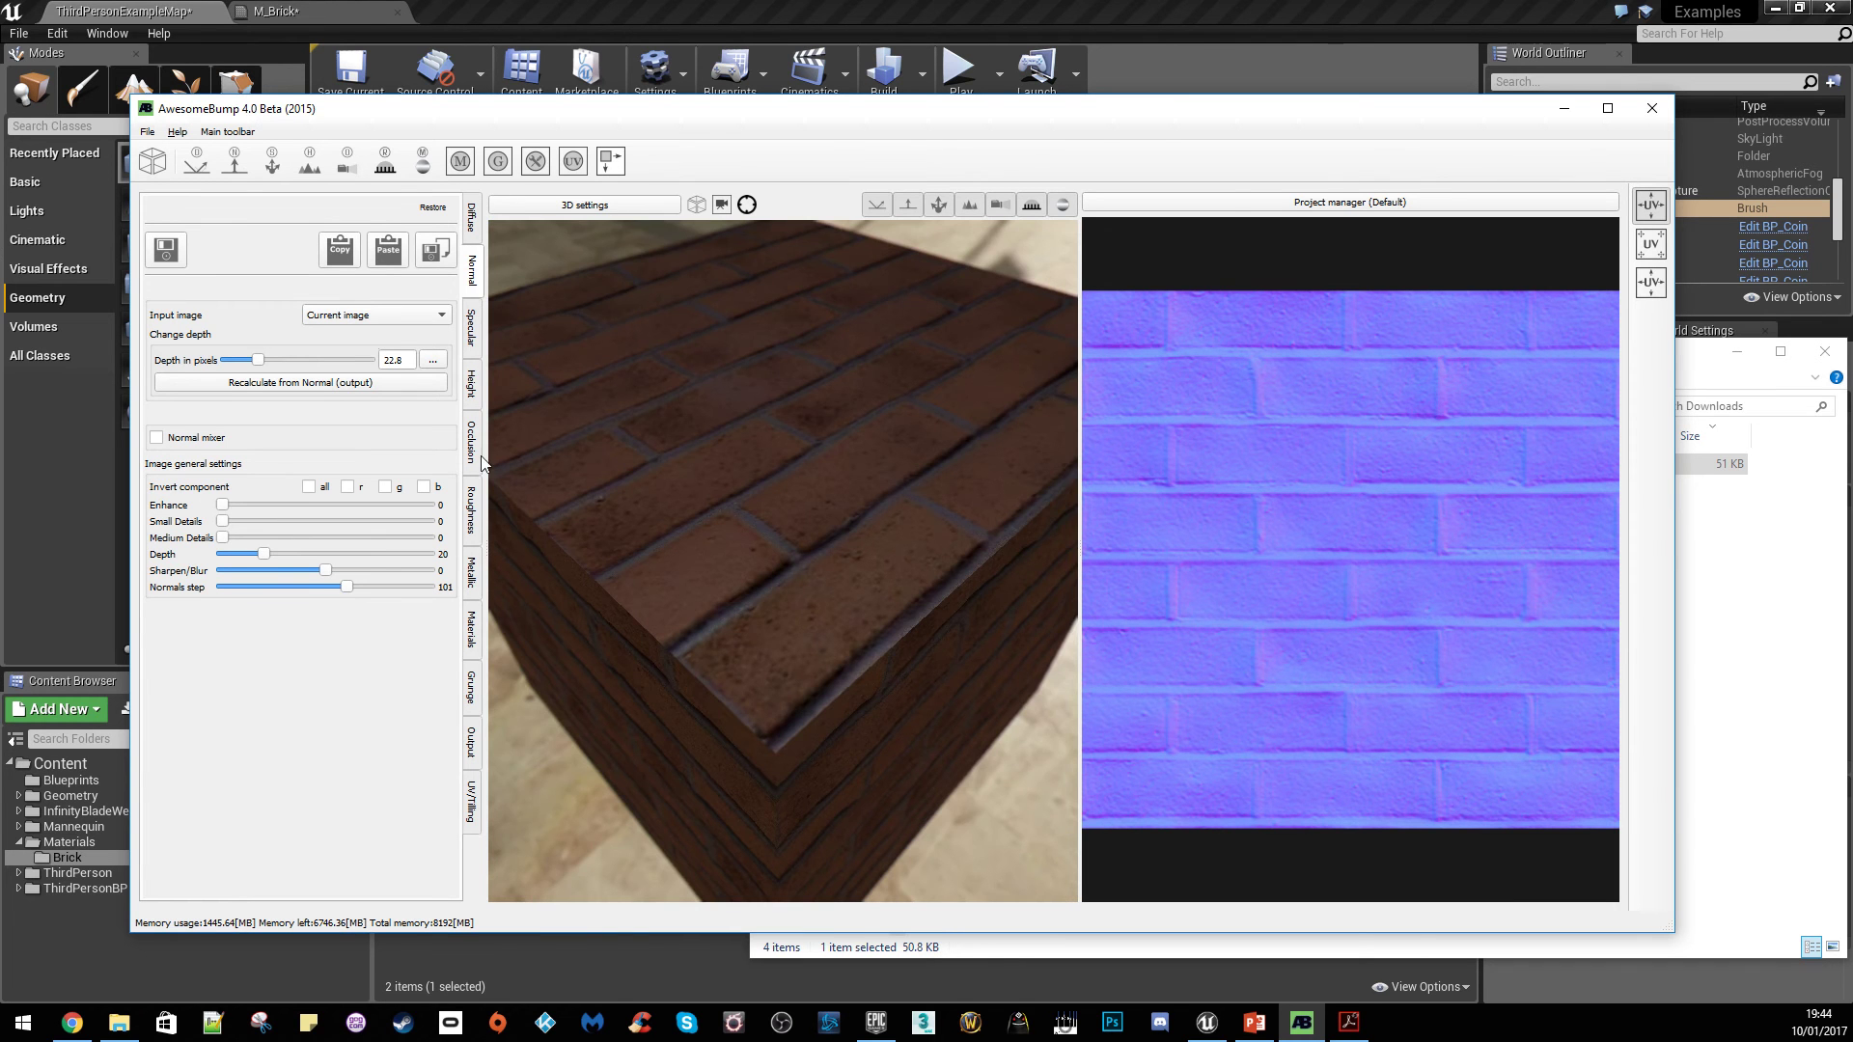
left_click(473, 570)
left_click_drag(701, 568, 499, 474)
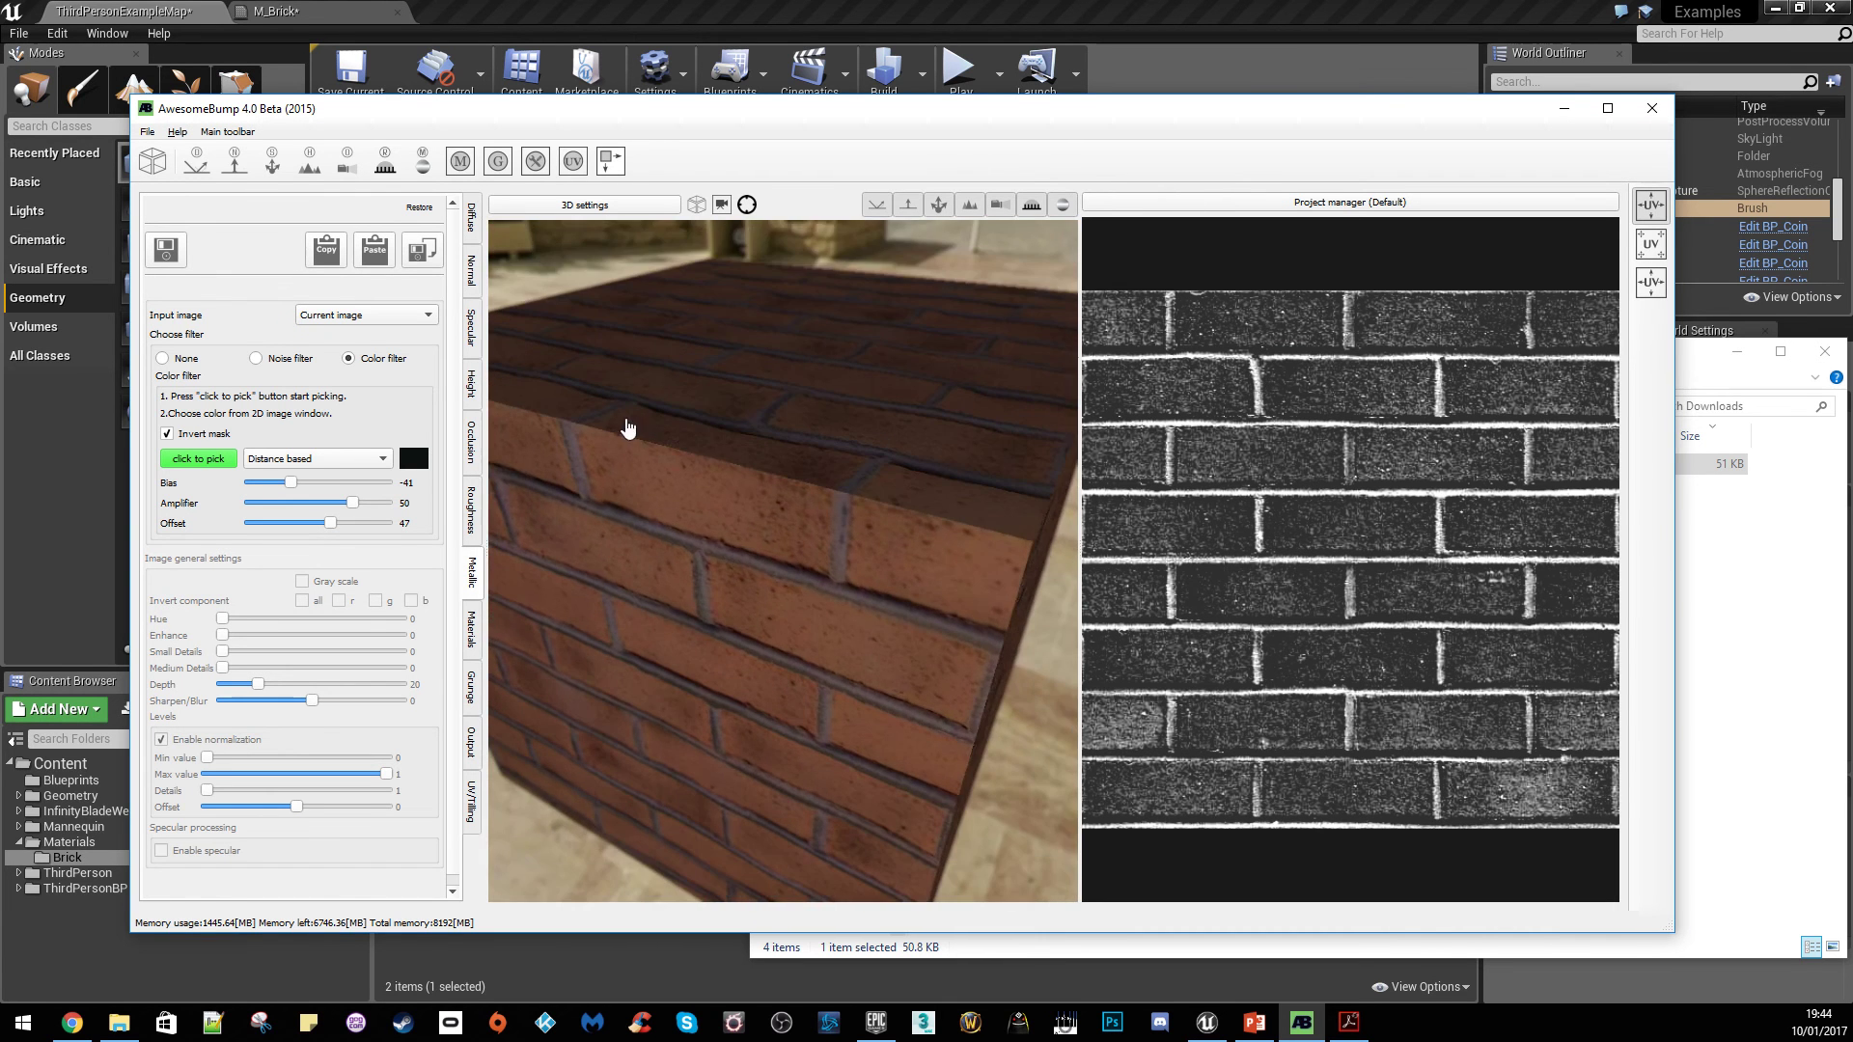
left_click_drag(628, 428, 684, 587)
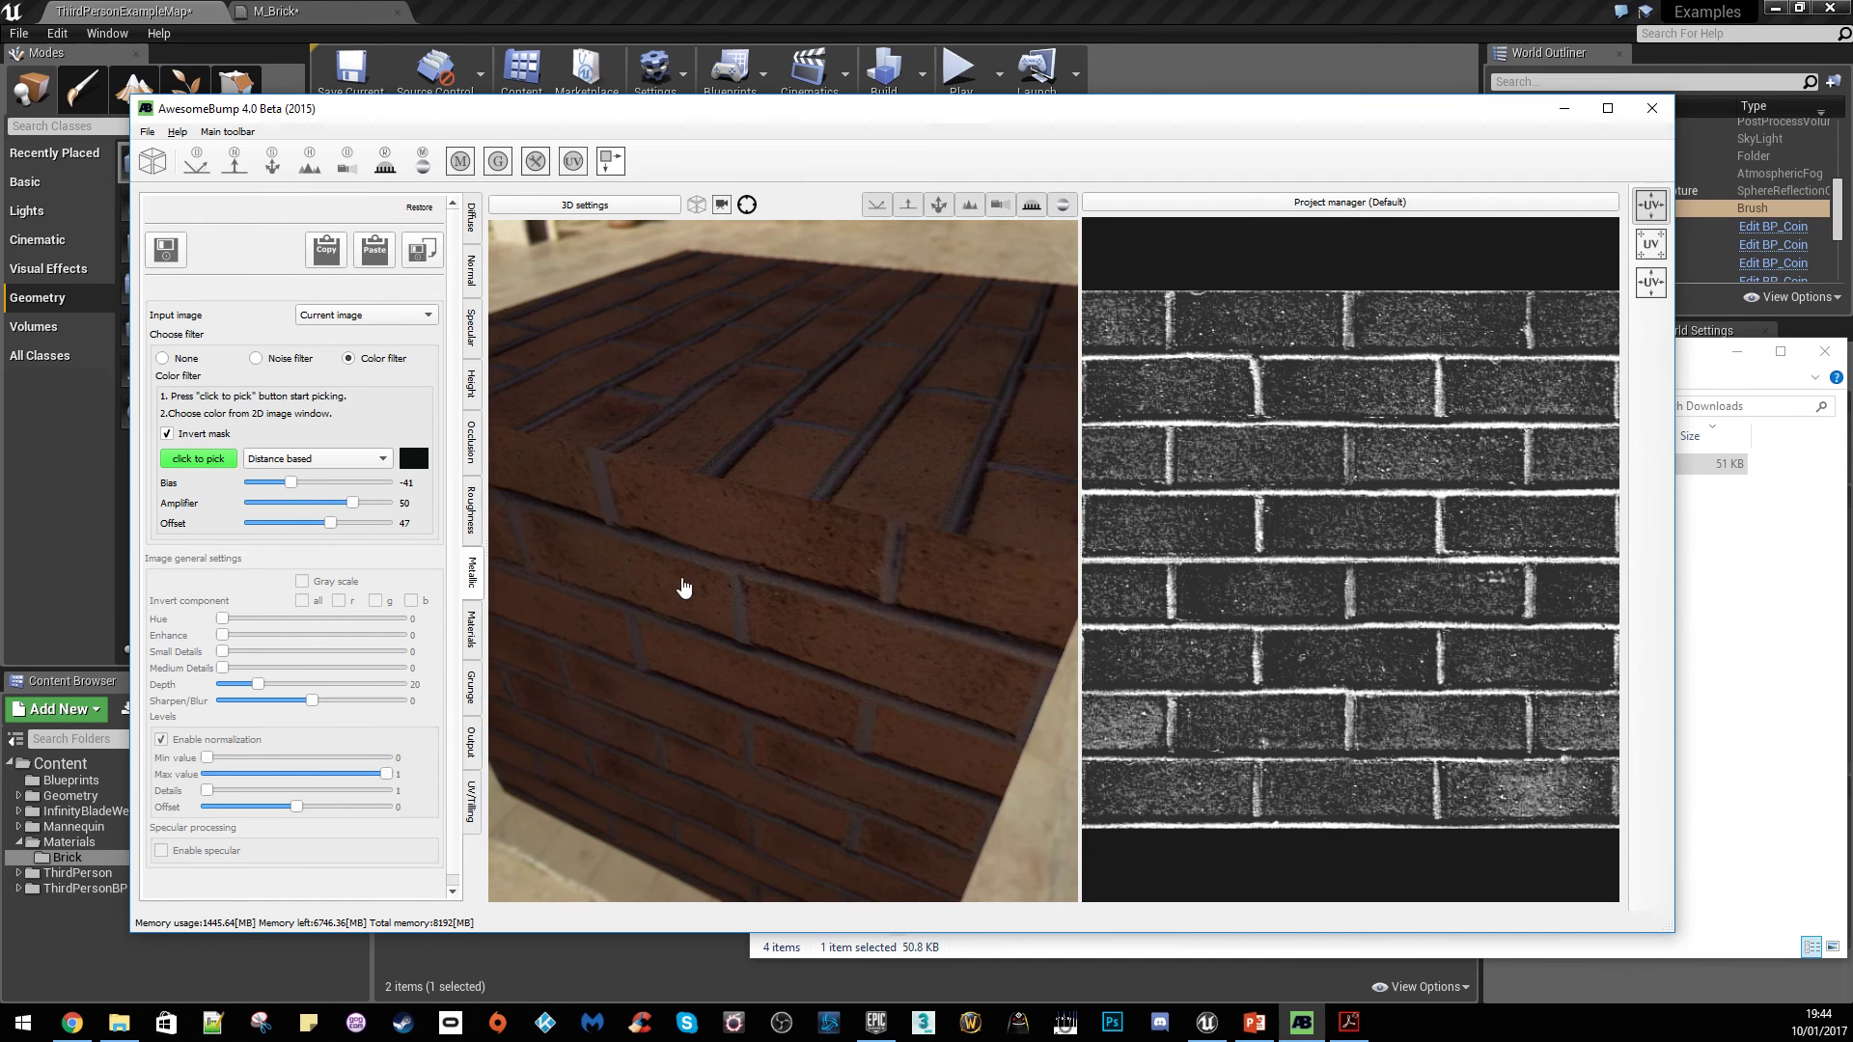
Export all enabled Brick texture maps as .png files into the Brick folder in Downloads
left_click(472, 744)
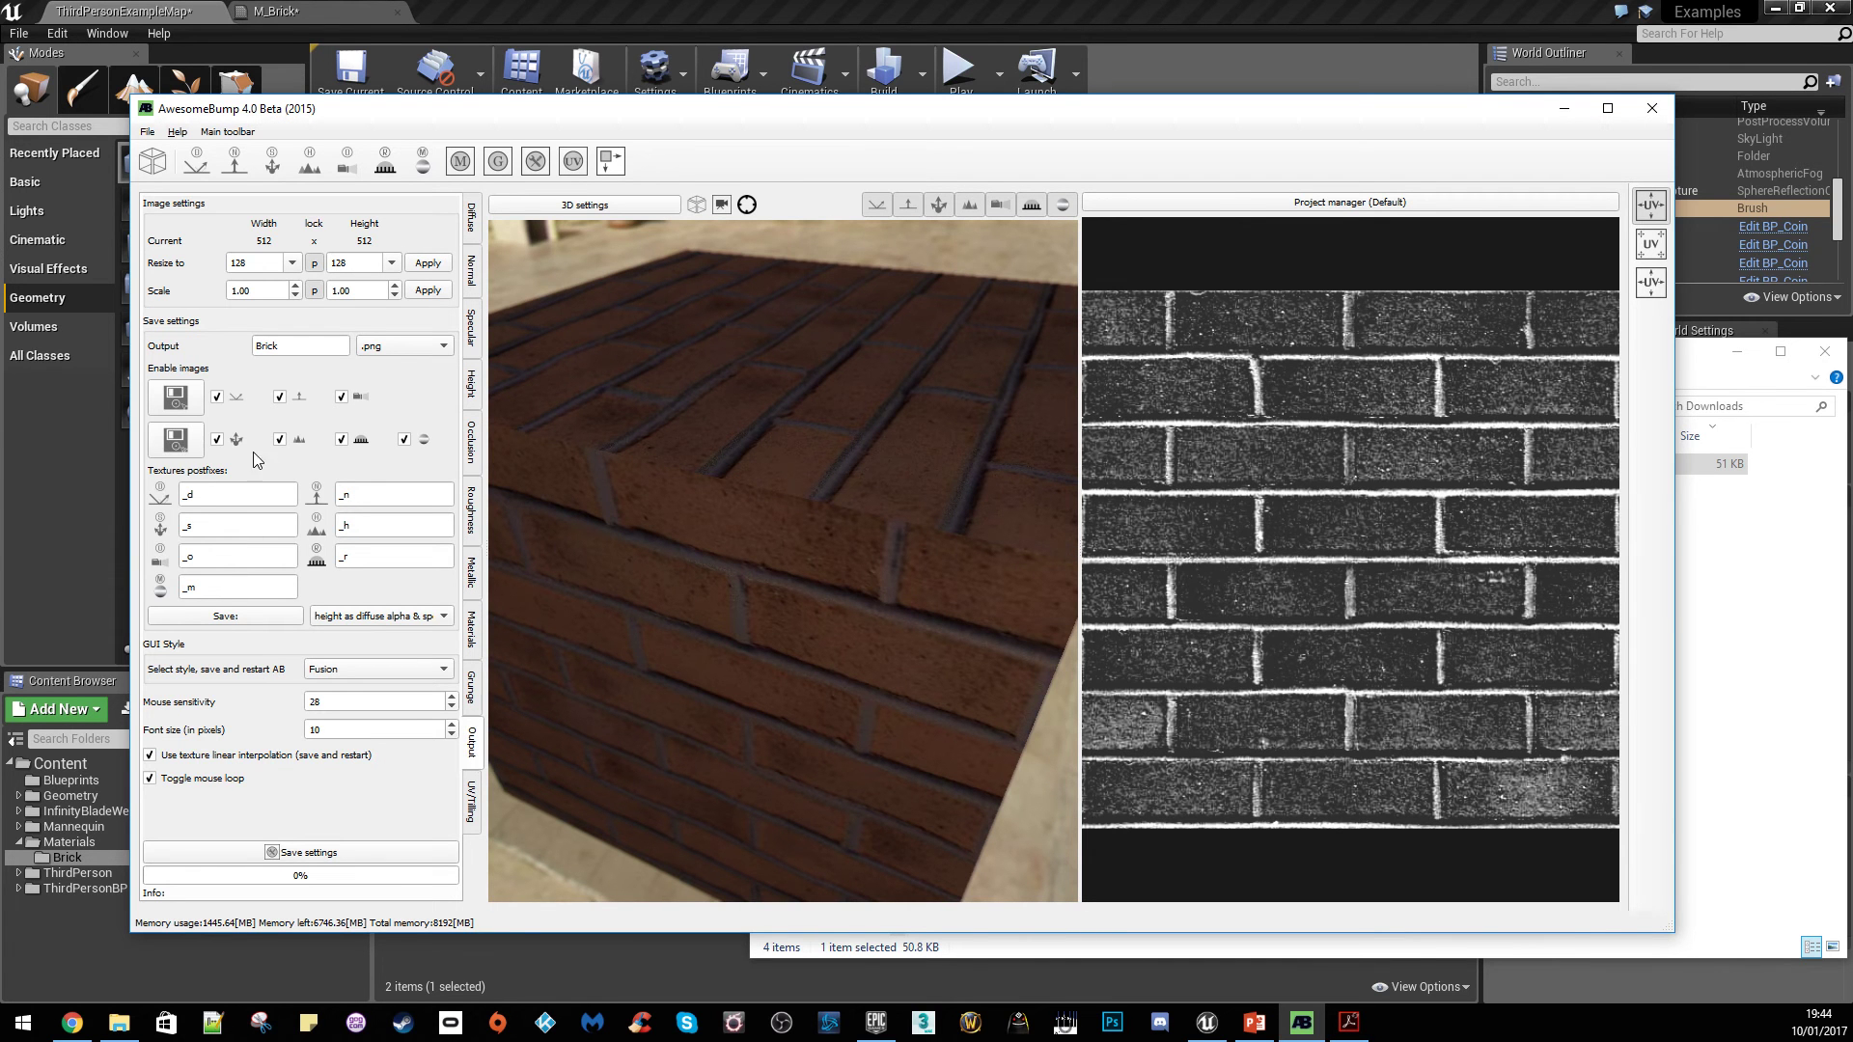
left_click(191, 447)
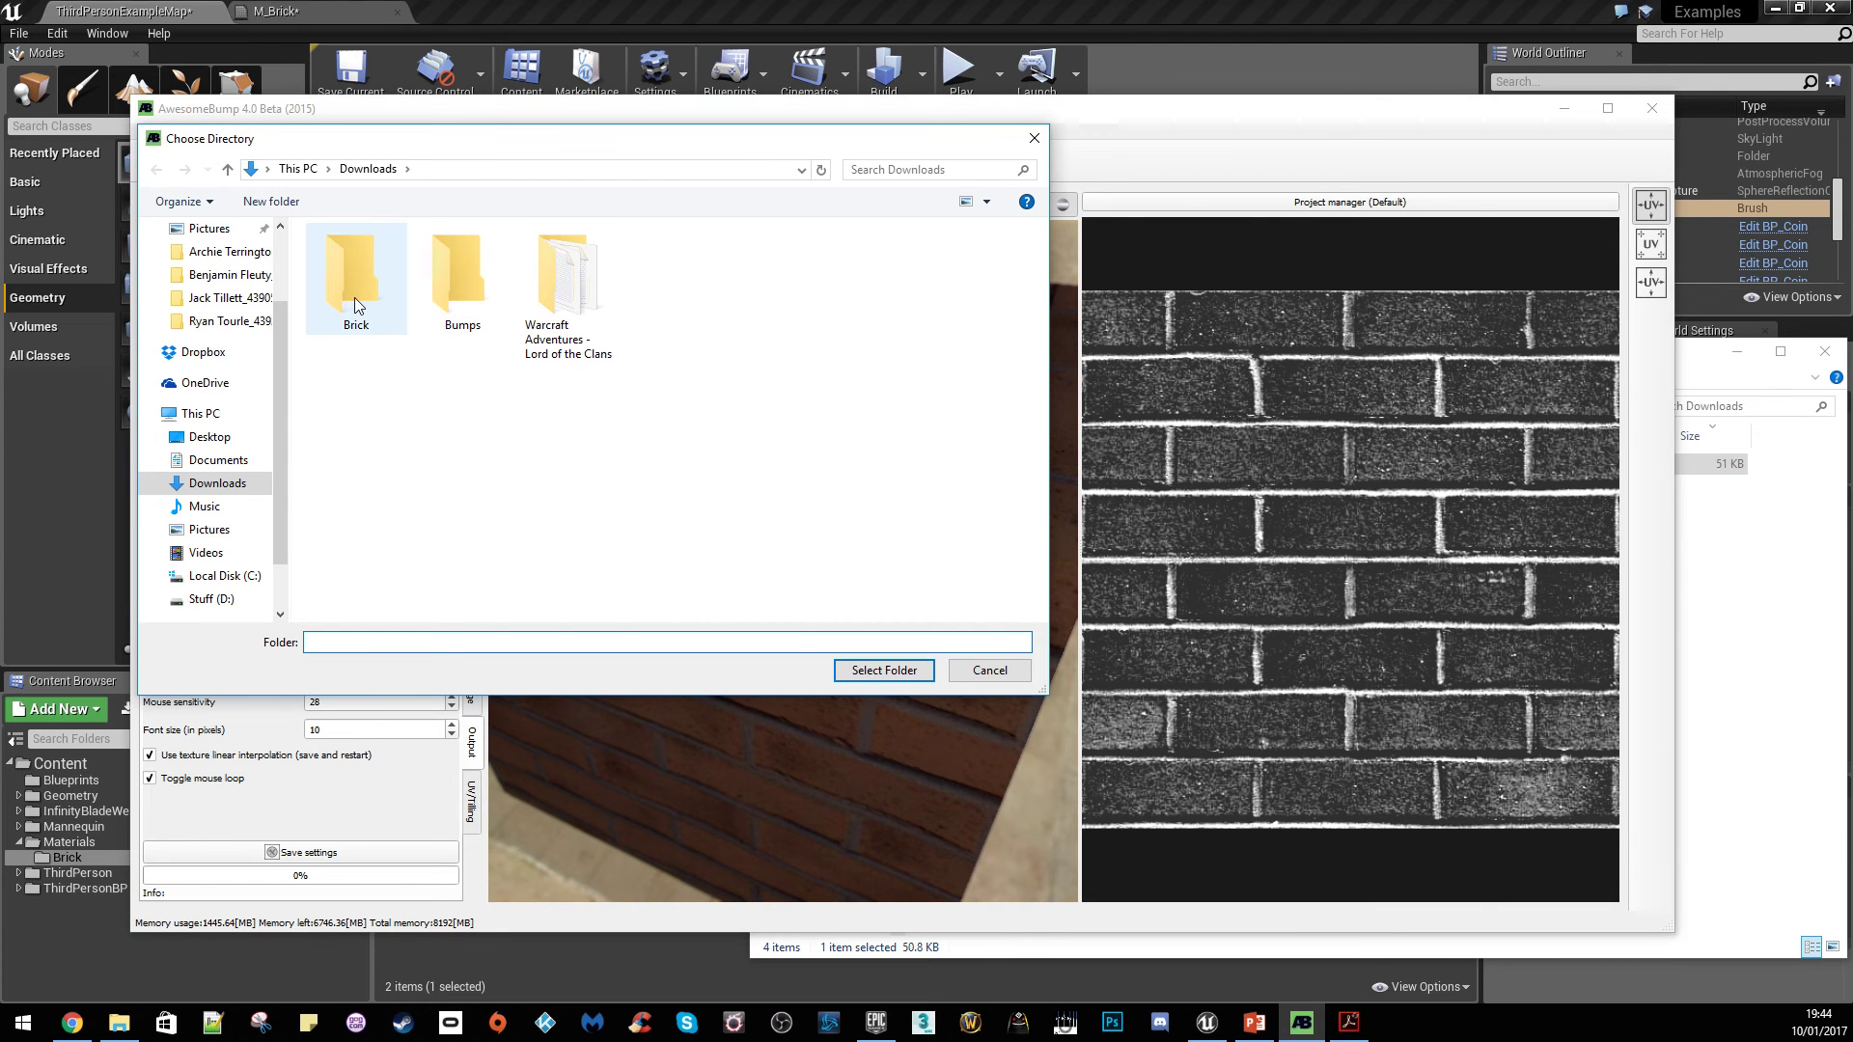
double_click(355, 298)
left_click(859, 670)
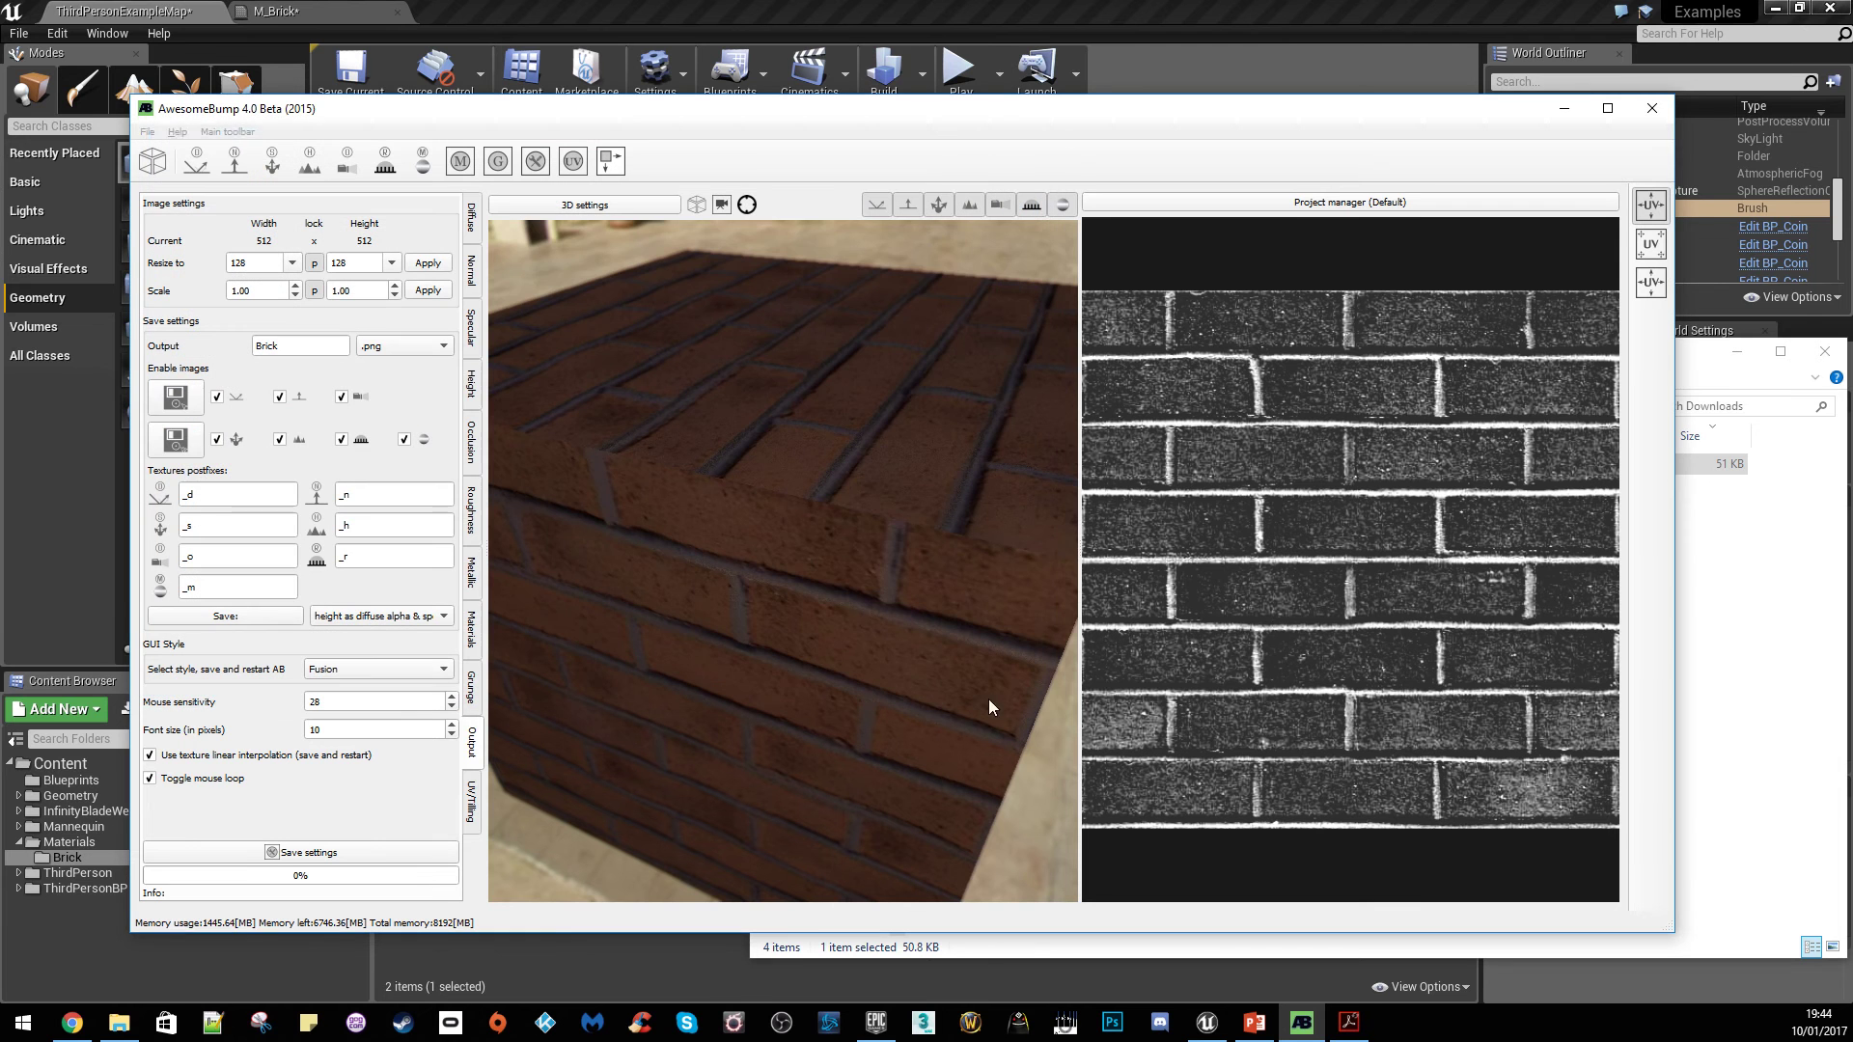
Open the Brick folder in File Explorer and review the exported texture maps one by one
left_click(1780, 649)
double_click(975, 489)
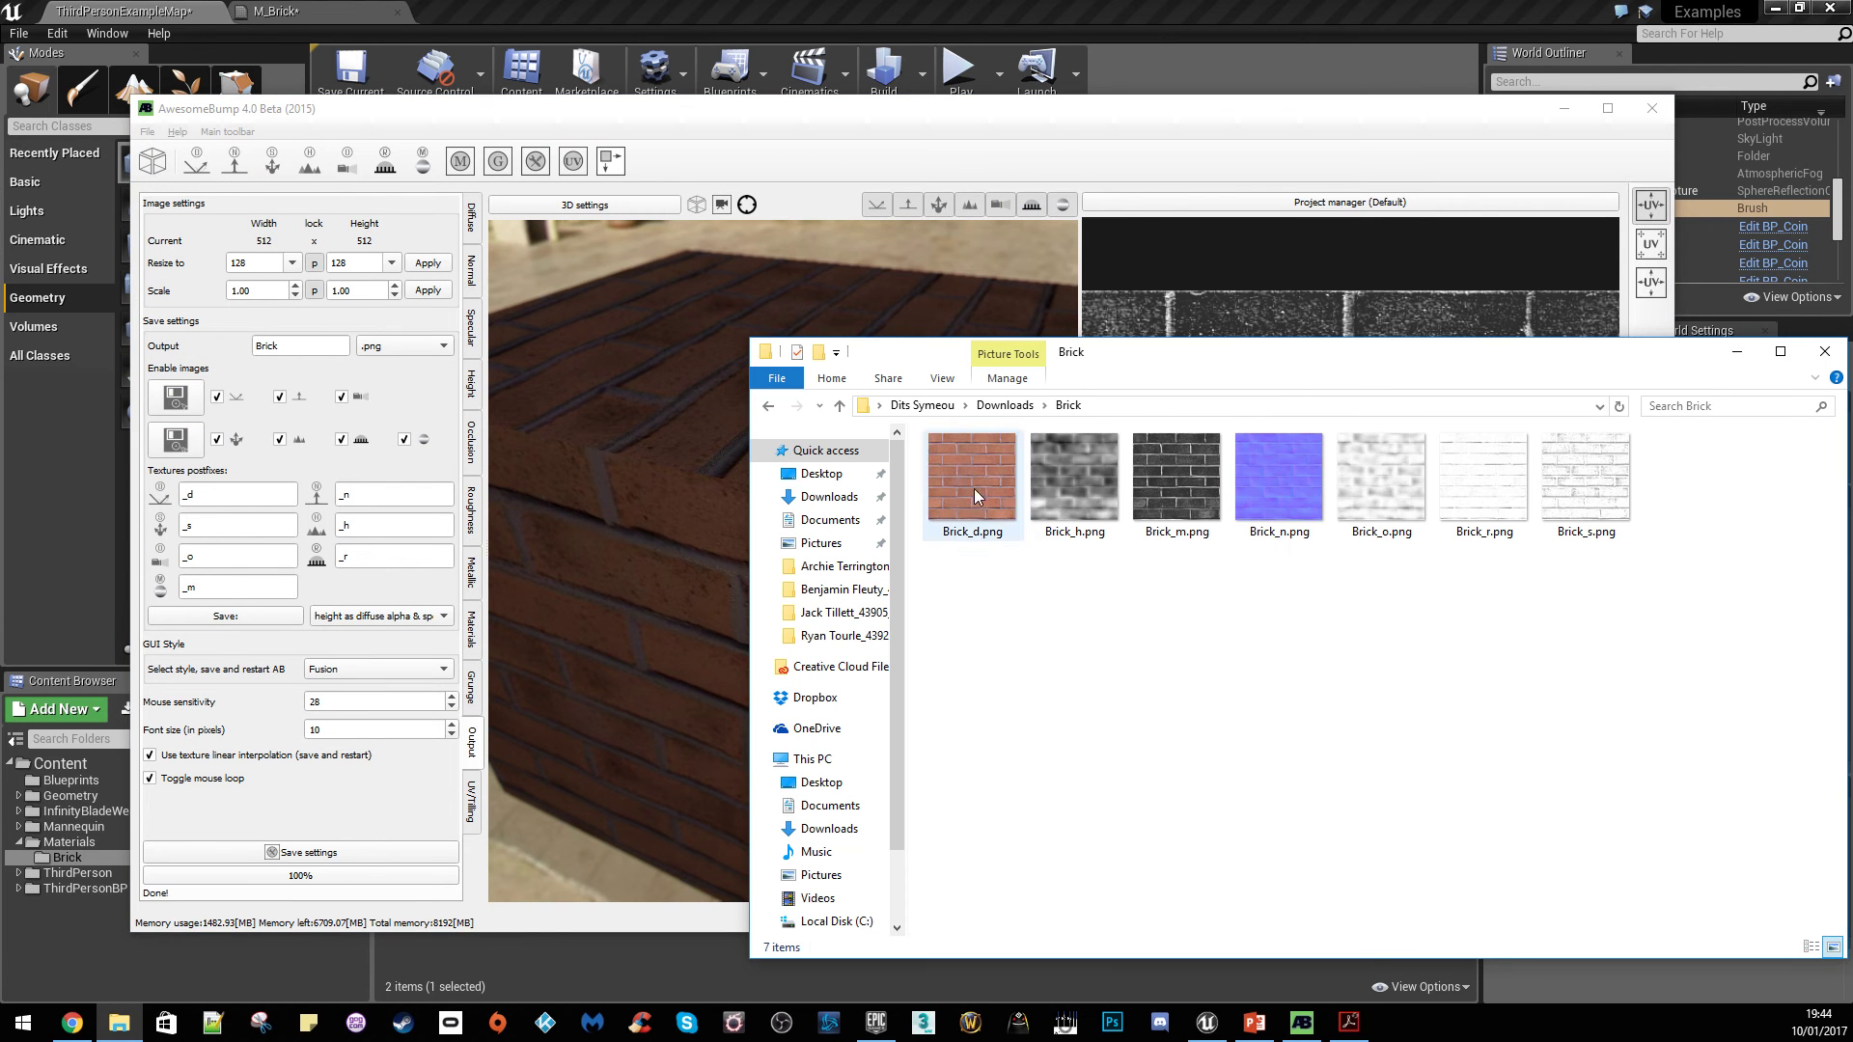
left_click_drag(970, 649, 1672, 652)
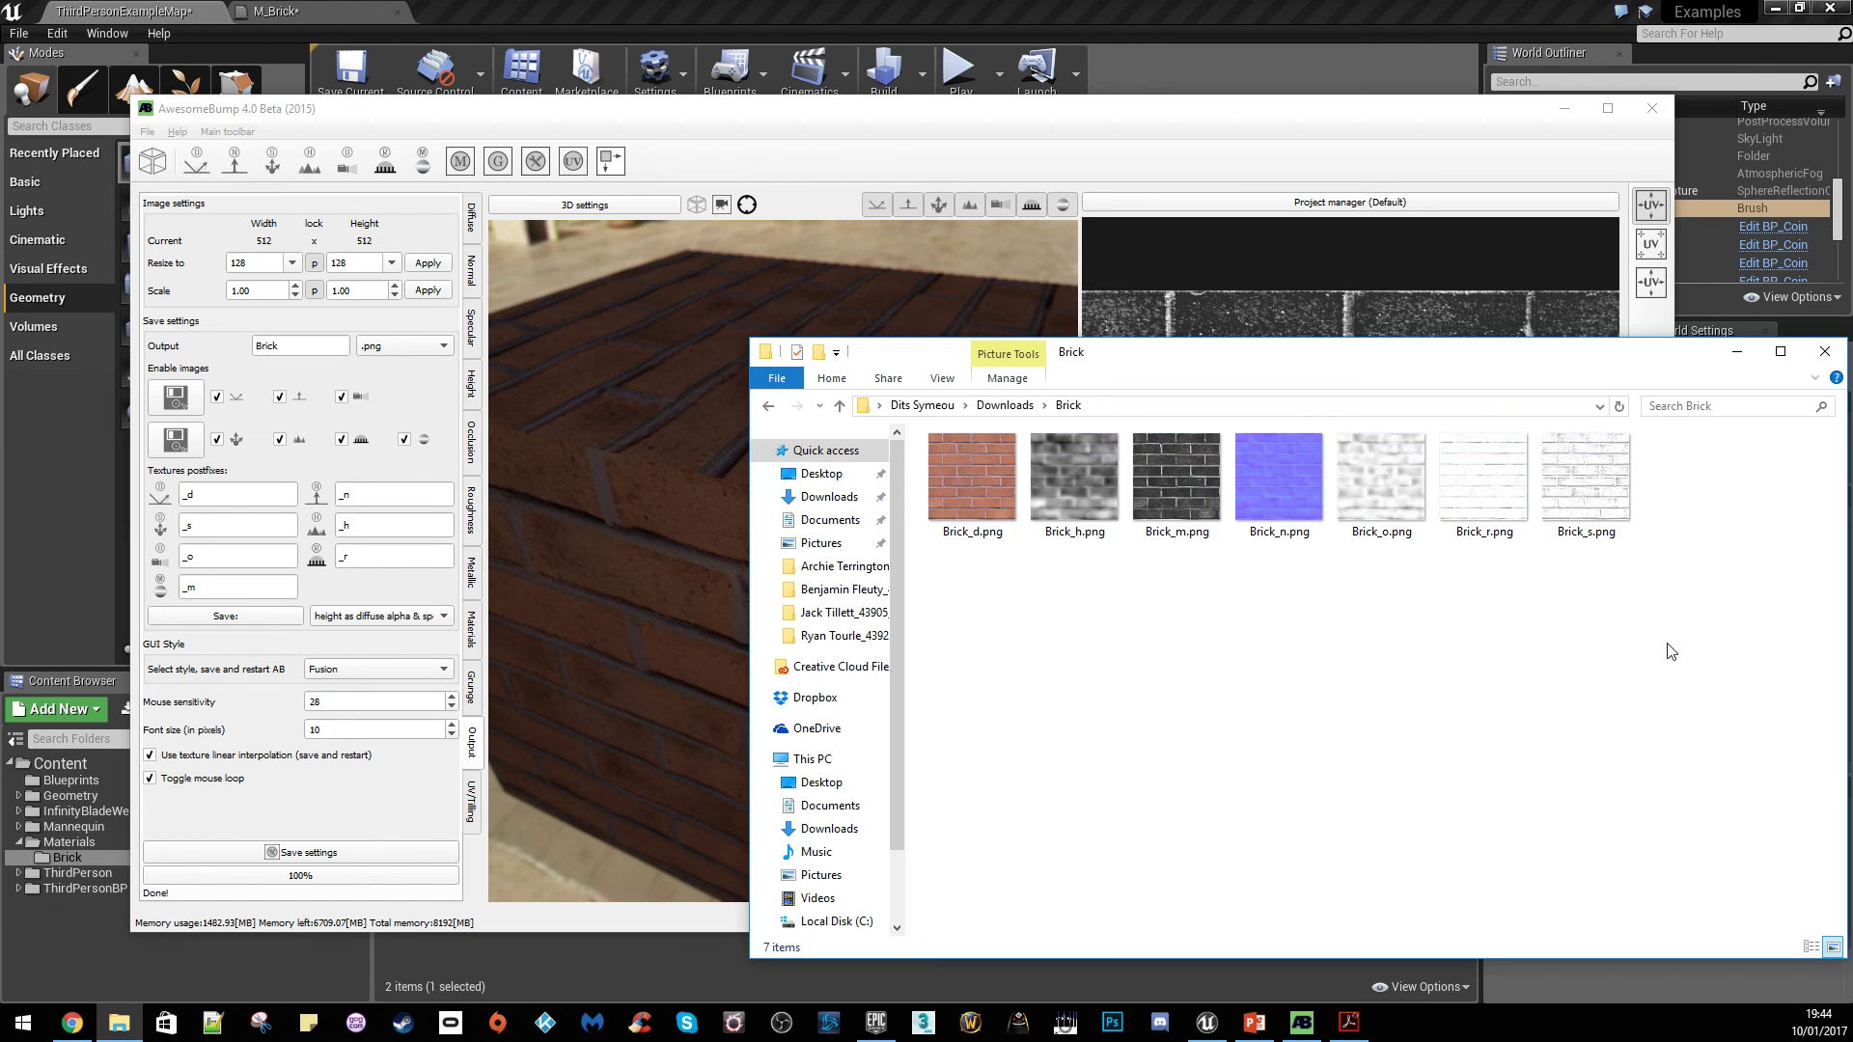
left_click(989, 512)
left_click(1076, 517)
left_click(1163, 530)
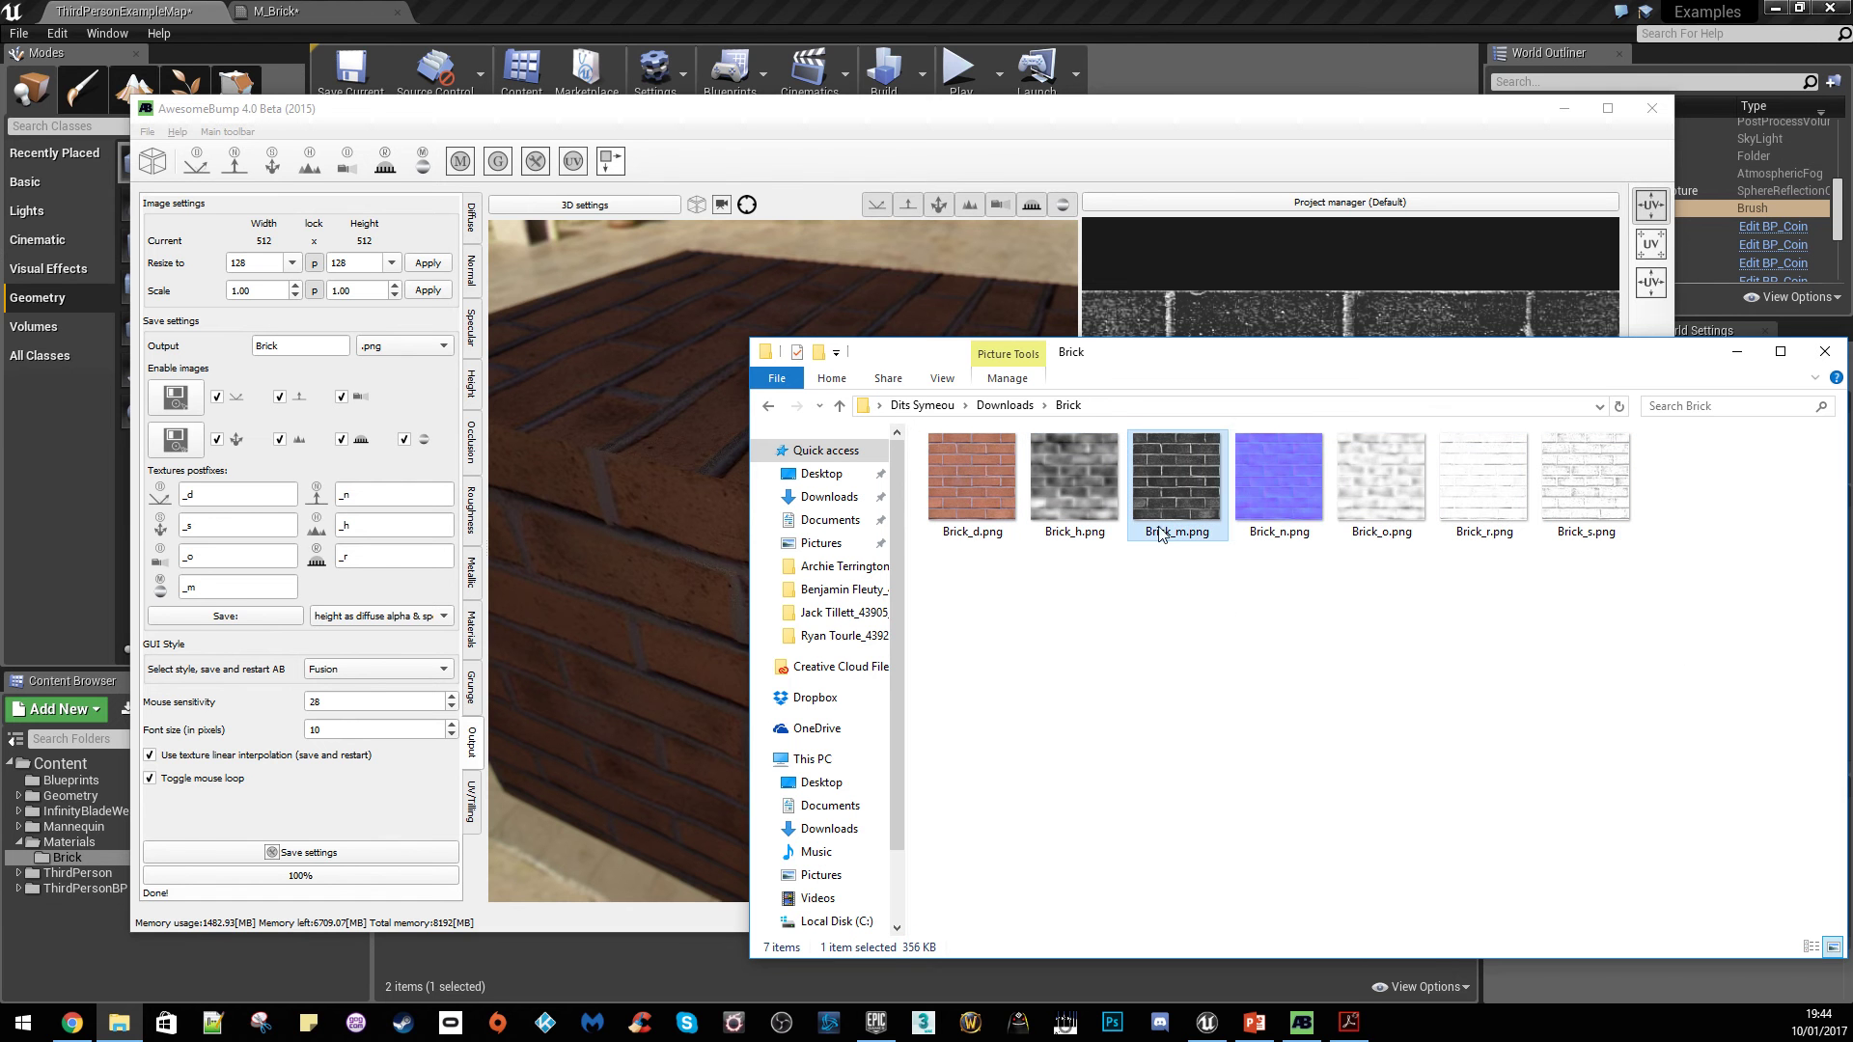
left_click(1282, 512)
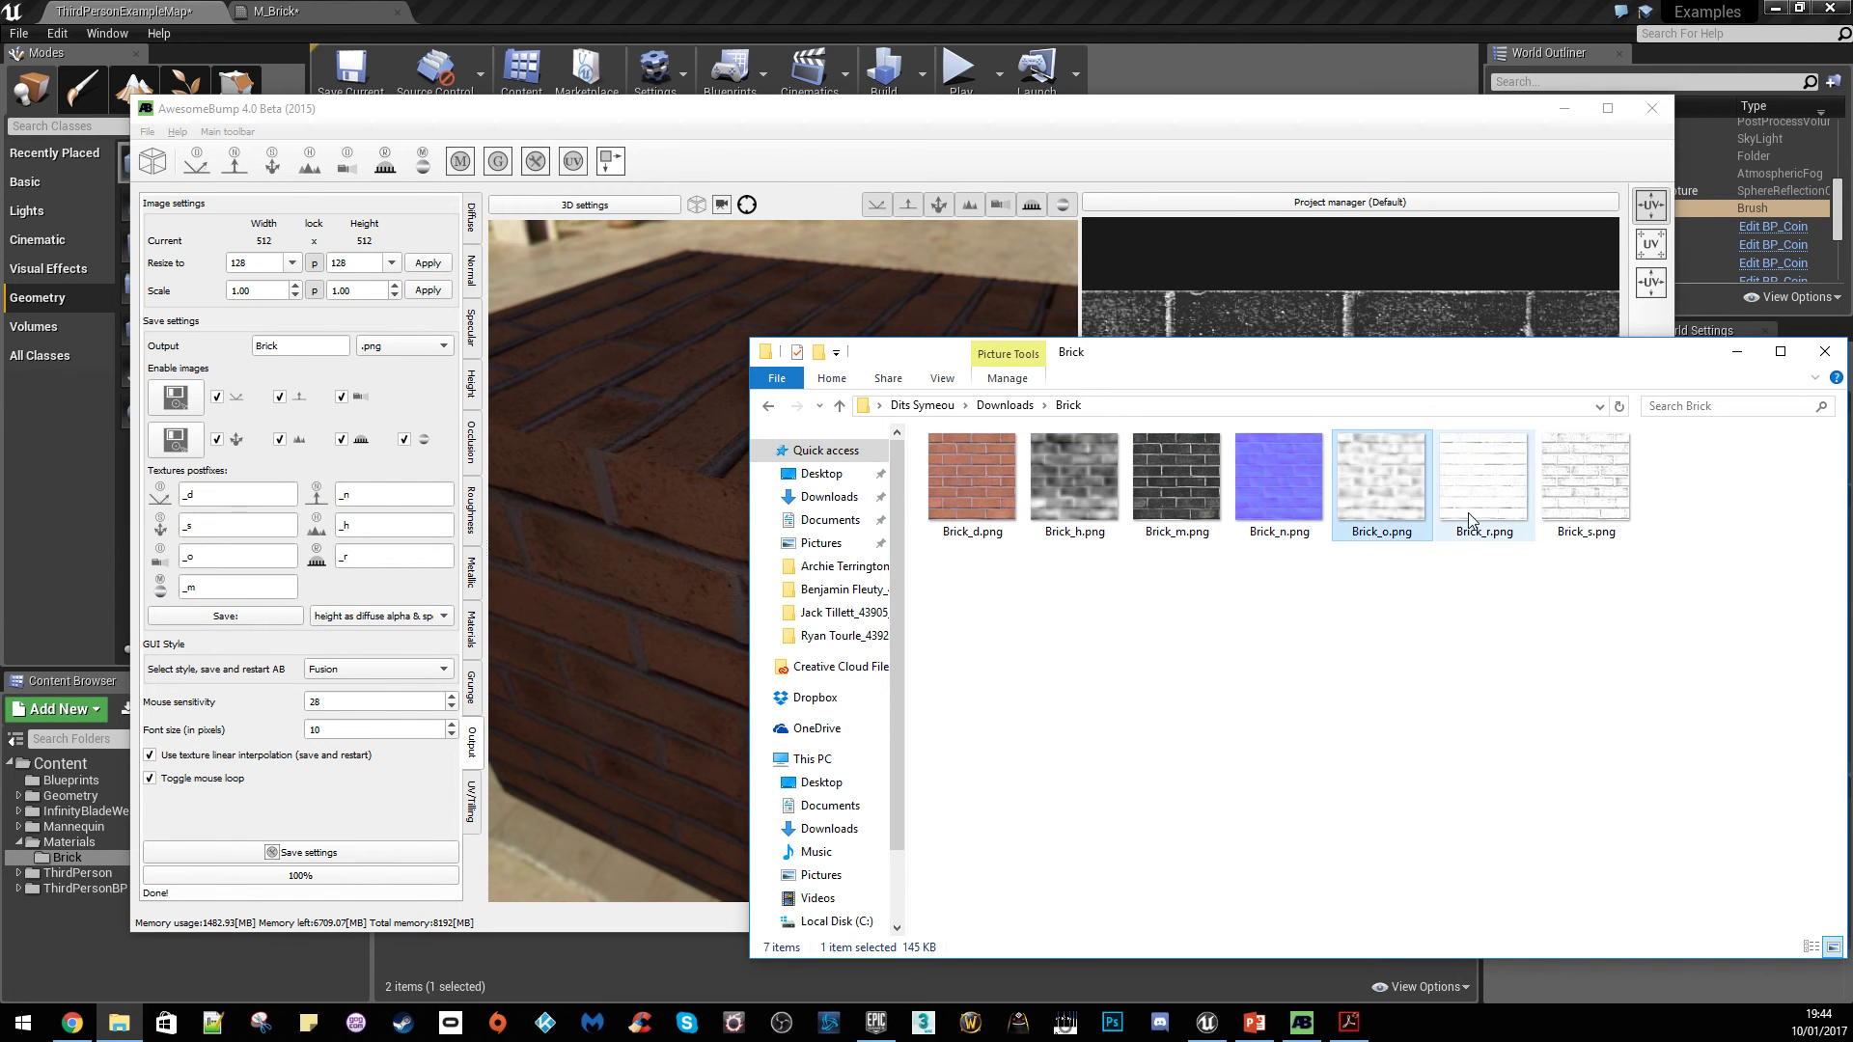
left_click(1583, 497)
left_click_drag(1397, 374, 1174, 331)
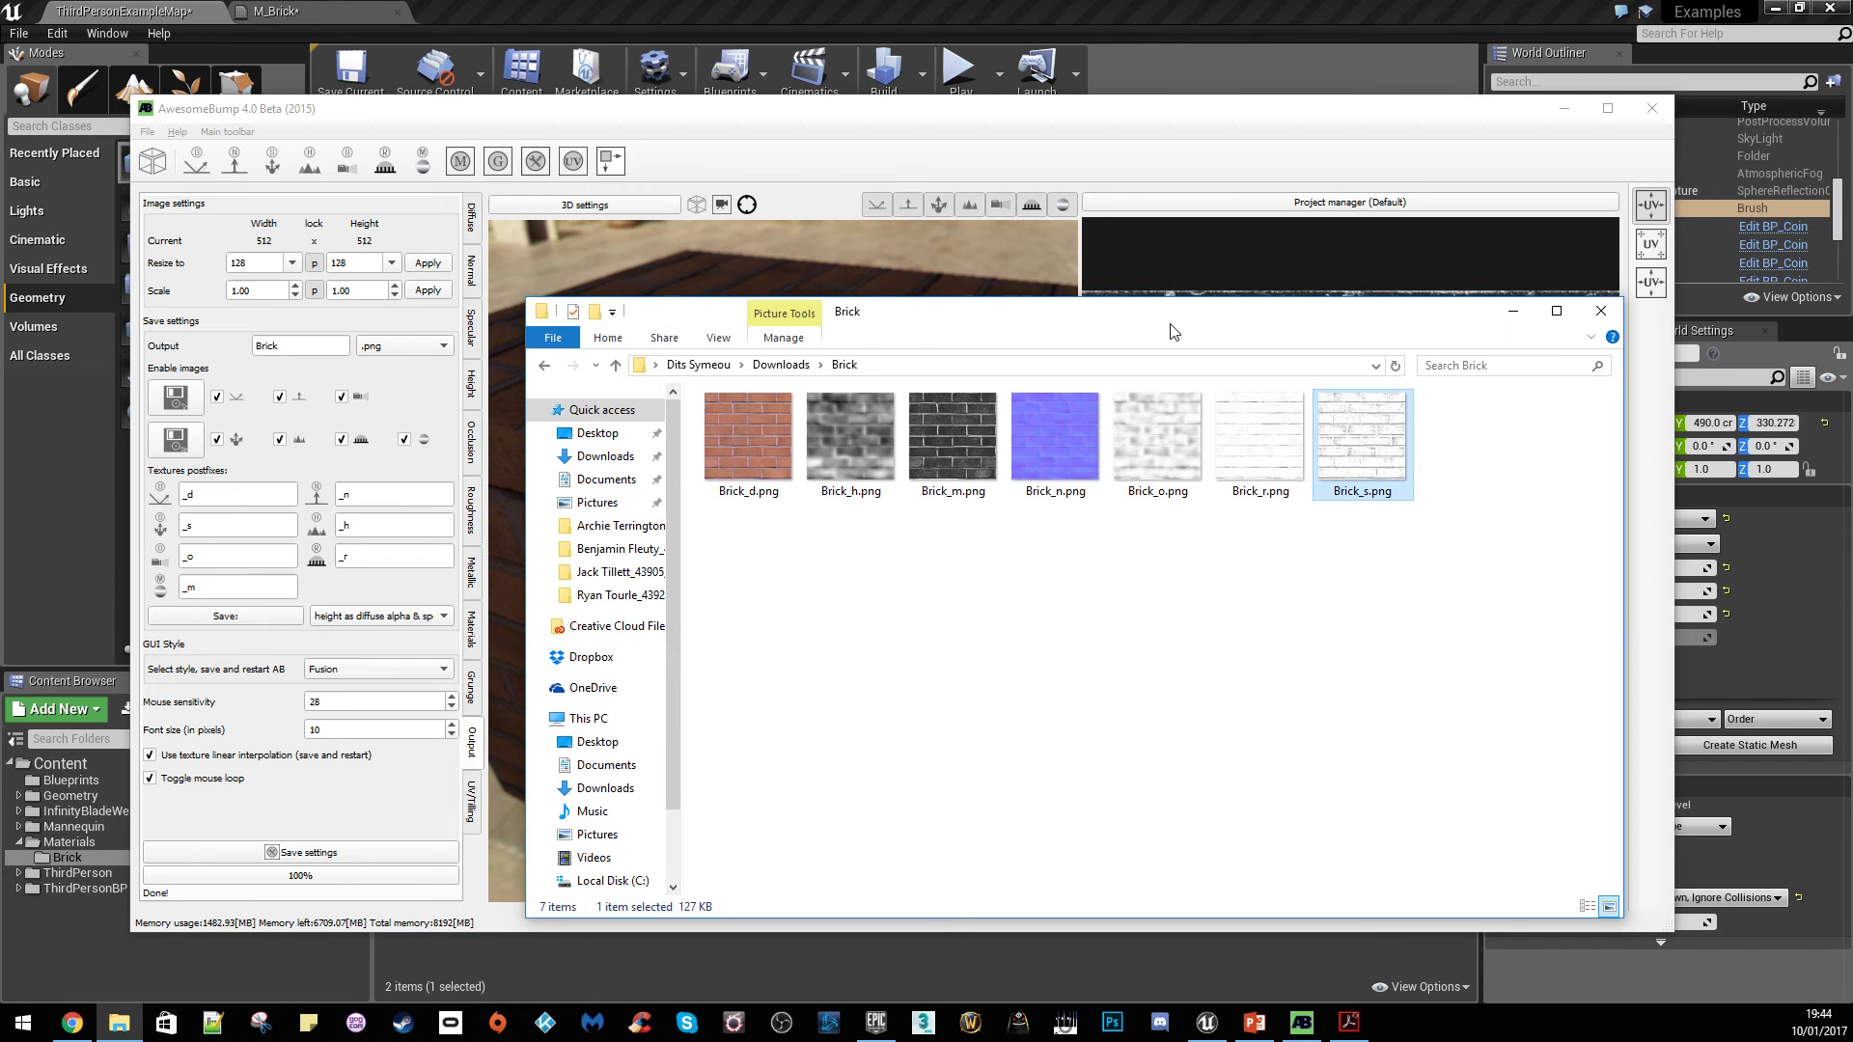
Close AwesomeBump and place the File Explorer window over Unreal Editor so the Content Browser stays accessible
left_click(1647, 110)
left_click_drag(963, 328, 1171, 181)
left_click_drag(1675, 516, 965, 268)
Import every exported brick map except Brick_d.png into the Materials/Brick content folder, accept the normal-map import, and save all content
left_click(1063, 430)
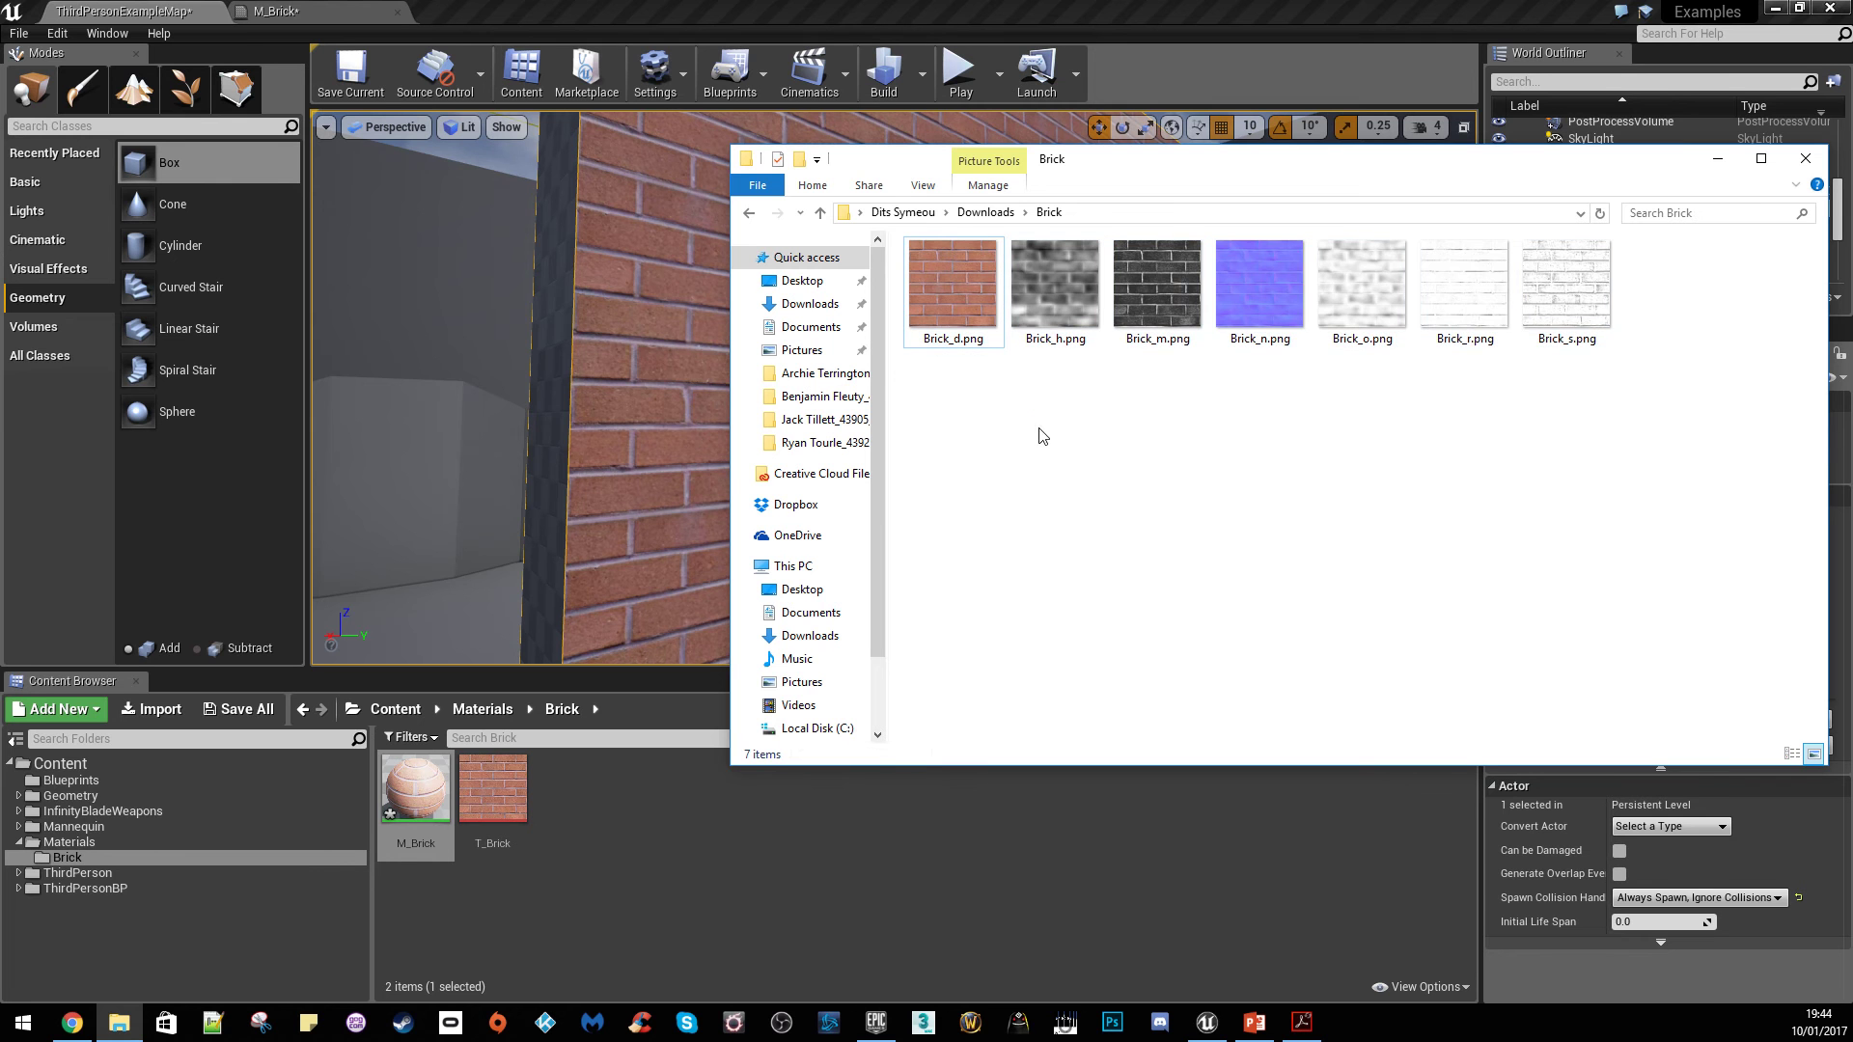
left_click_drag(1042, 430, 1544, 259)
left_click_drag(1029, 292, 687, 877)
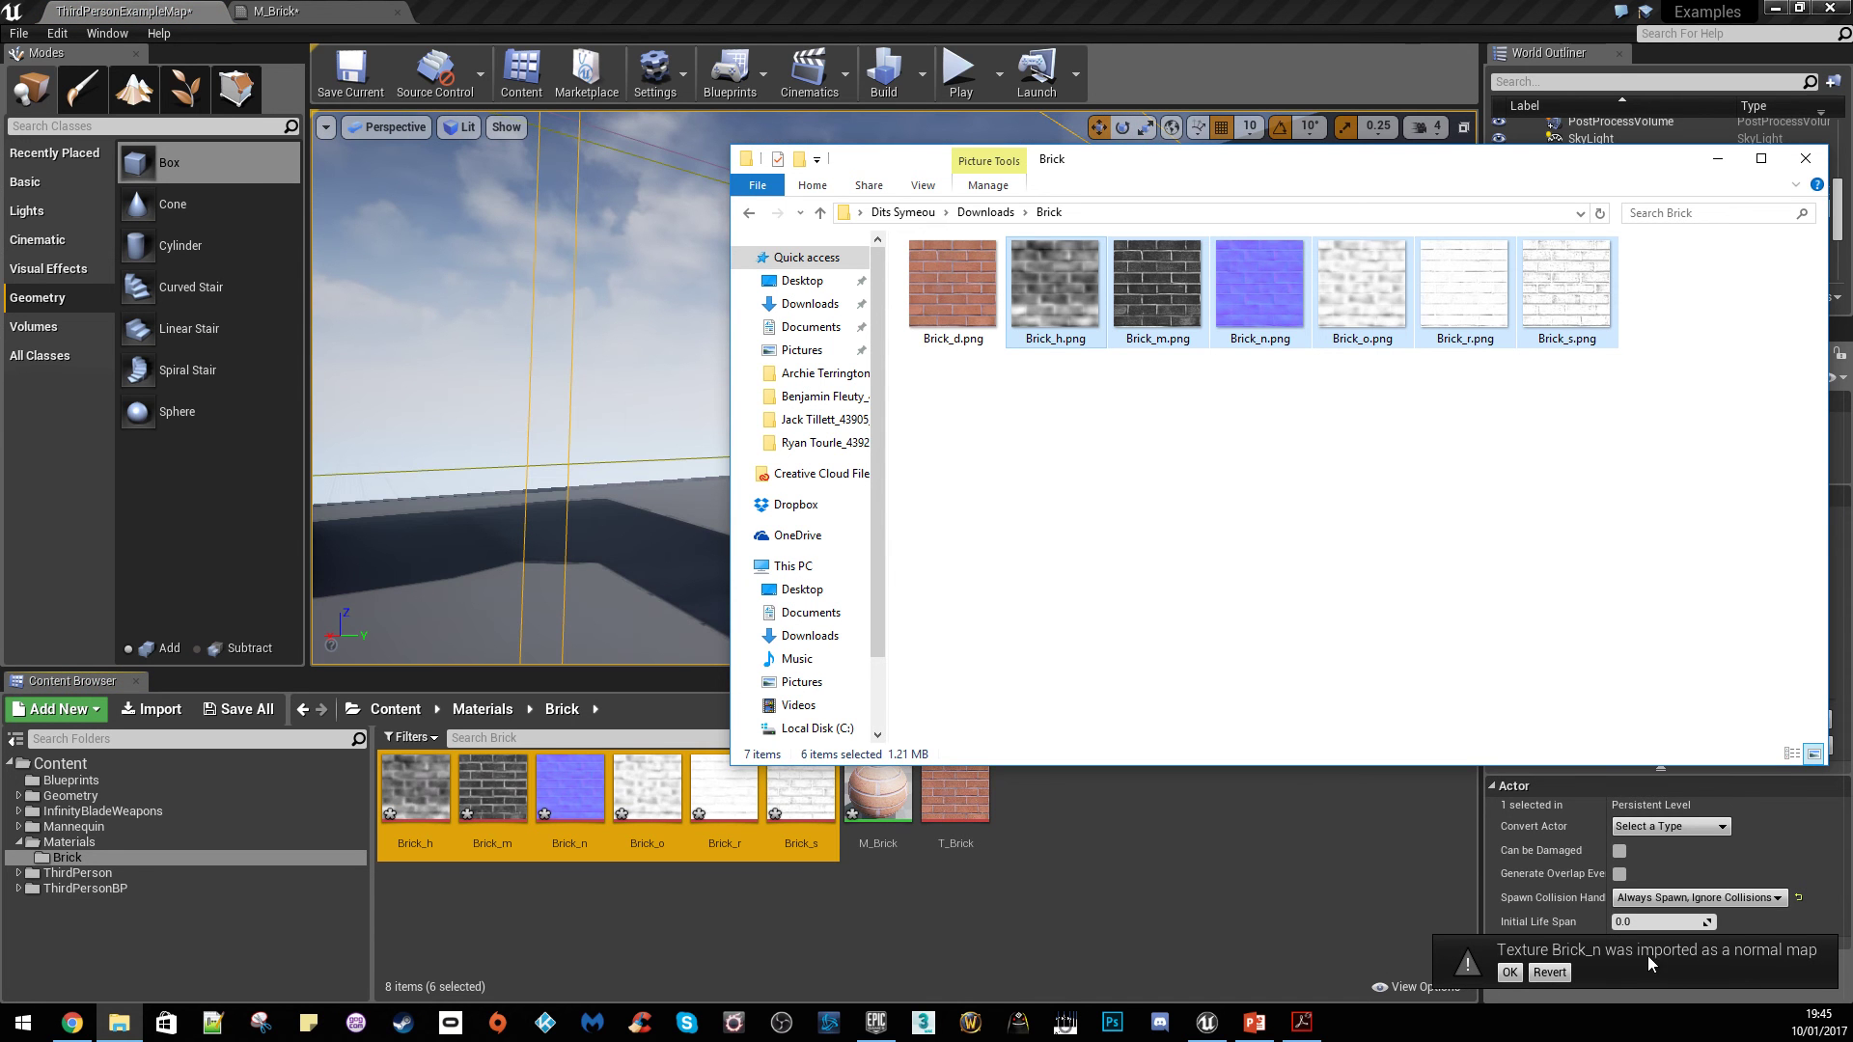
left_click(1509, 973)
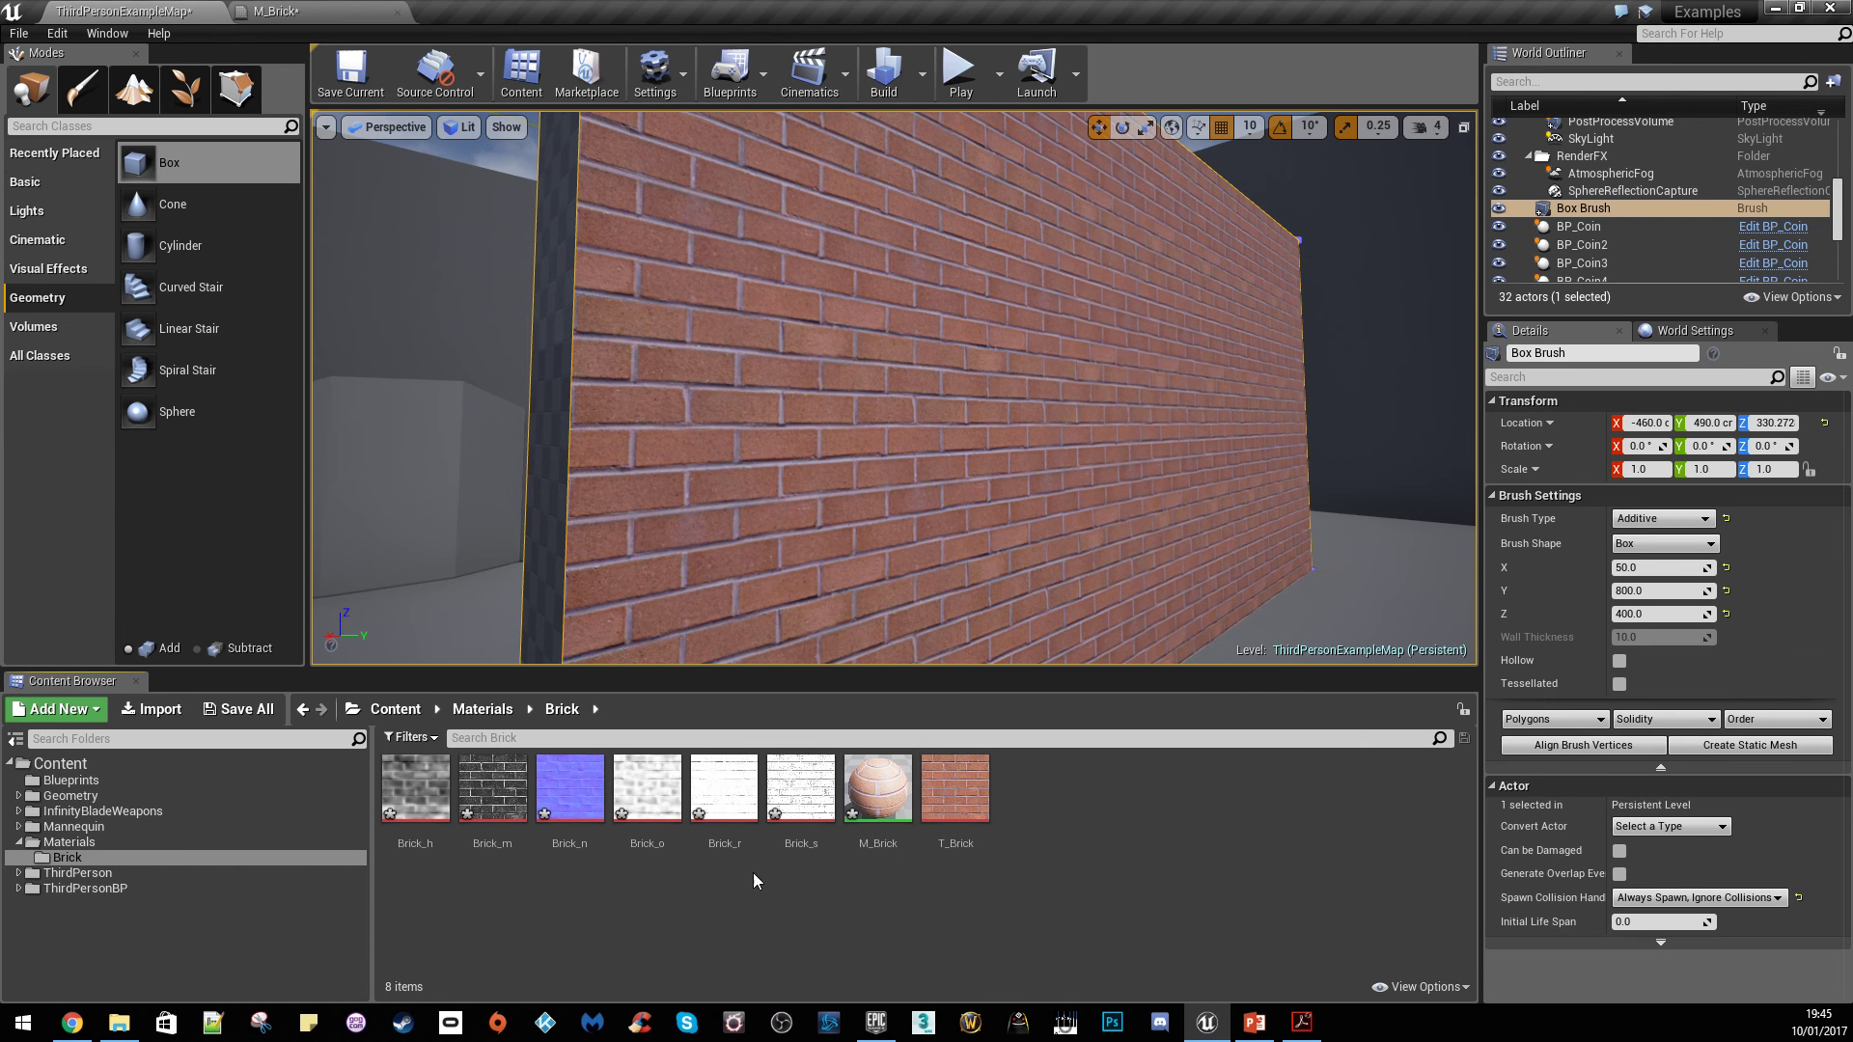
left_click(238, 709)
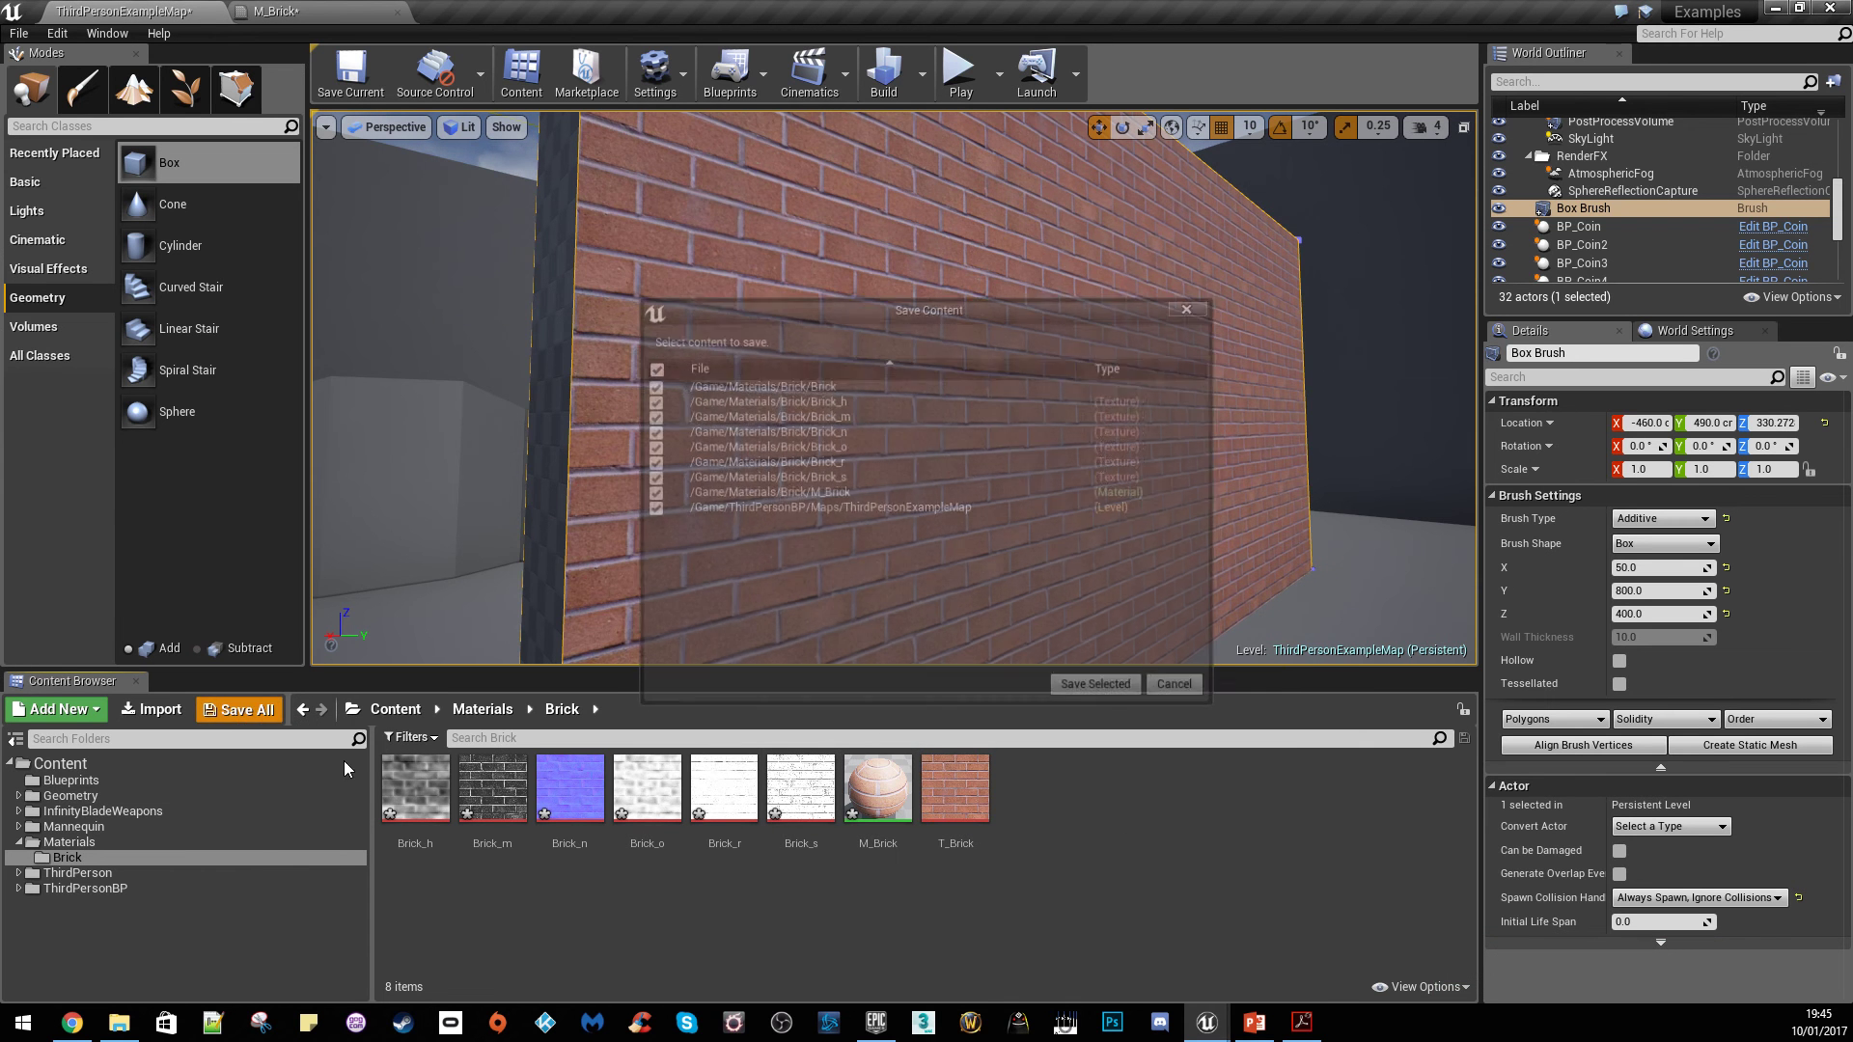
left_click(1062, 692)
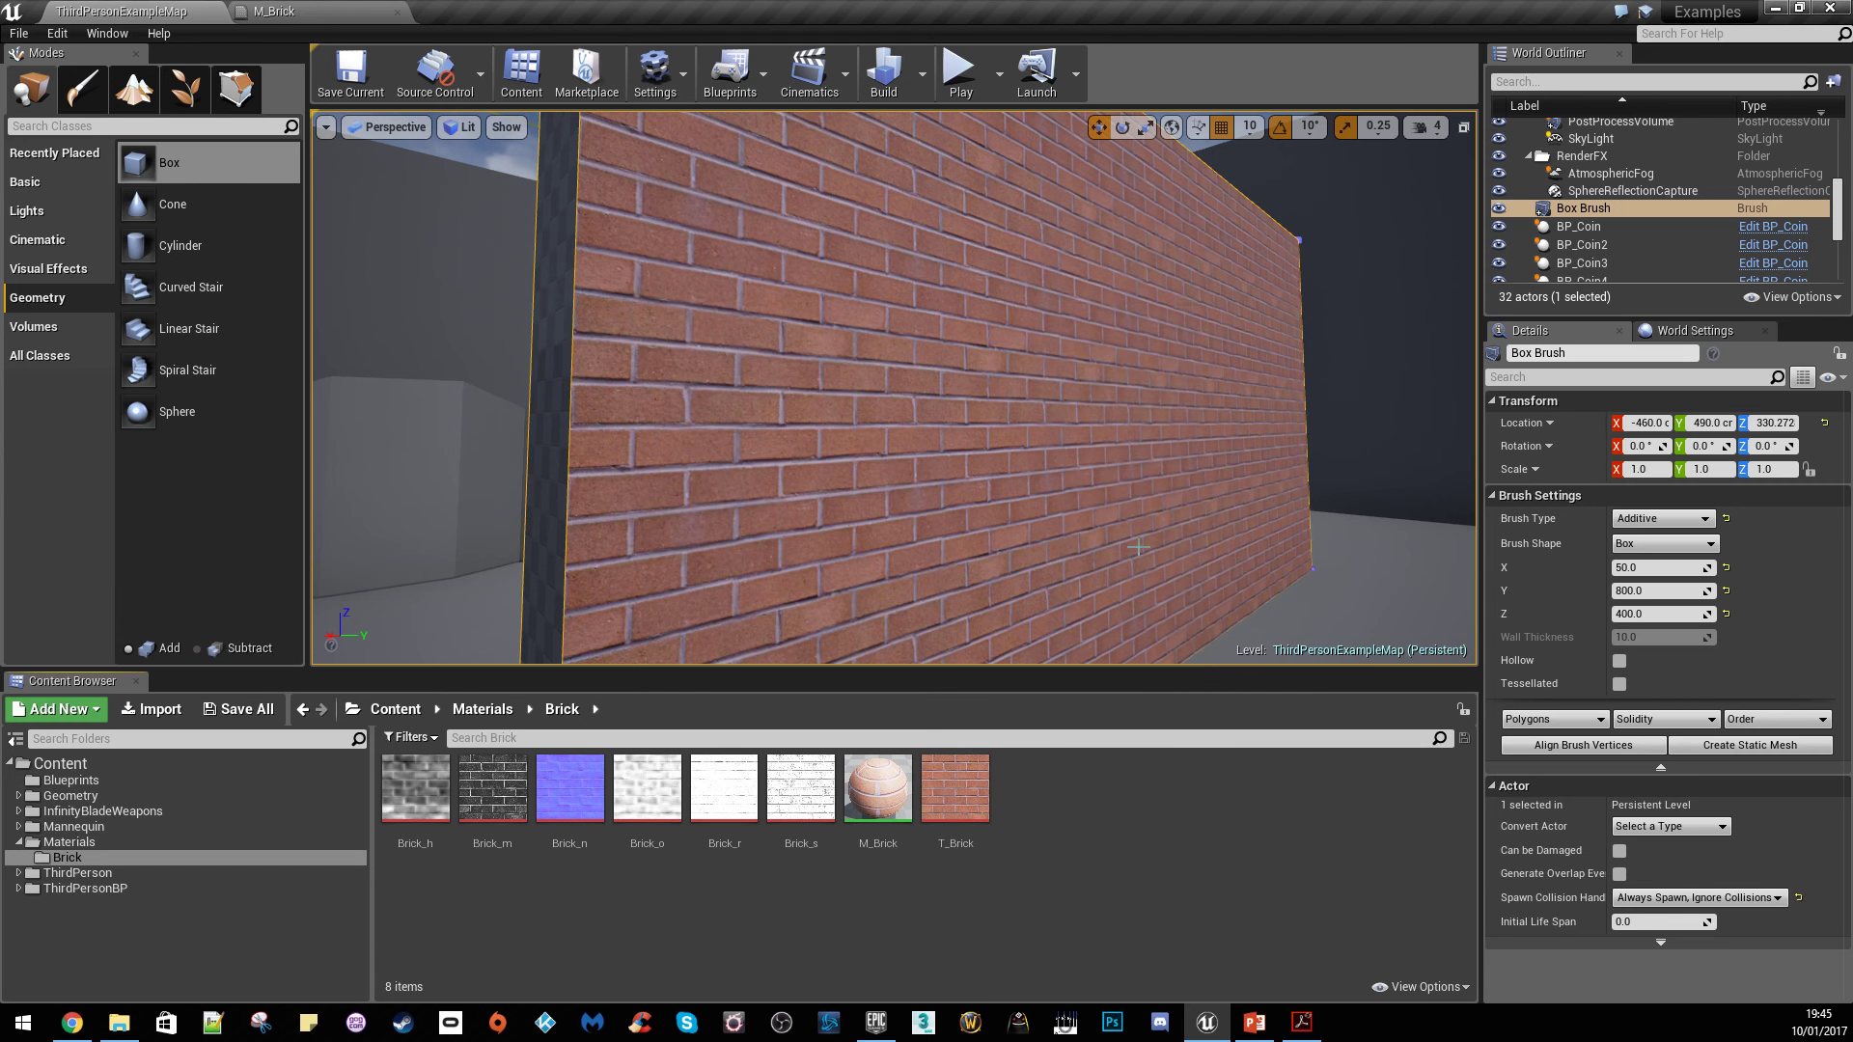
Open M_Brick for editing and move its Texture Sample node up and away from the material node
mouse_move(1099, 424)
right_mouse_down()
mouse_move(917, 425)
mouse_move(1139, 434)
mouse_move(1062, 454)
mouse_move(1148, 454)
mouse_move(1004, 452)
mouse_move(1080, 451)
right_mouse_up()
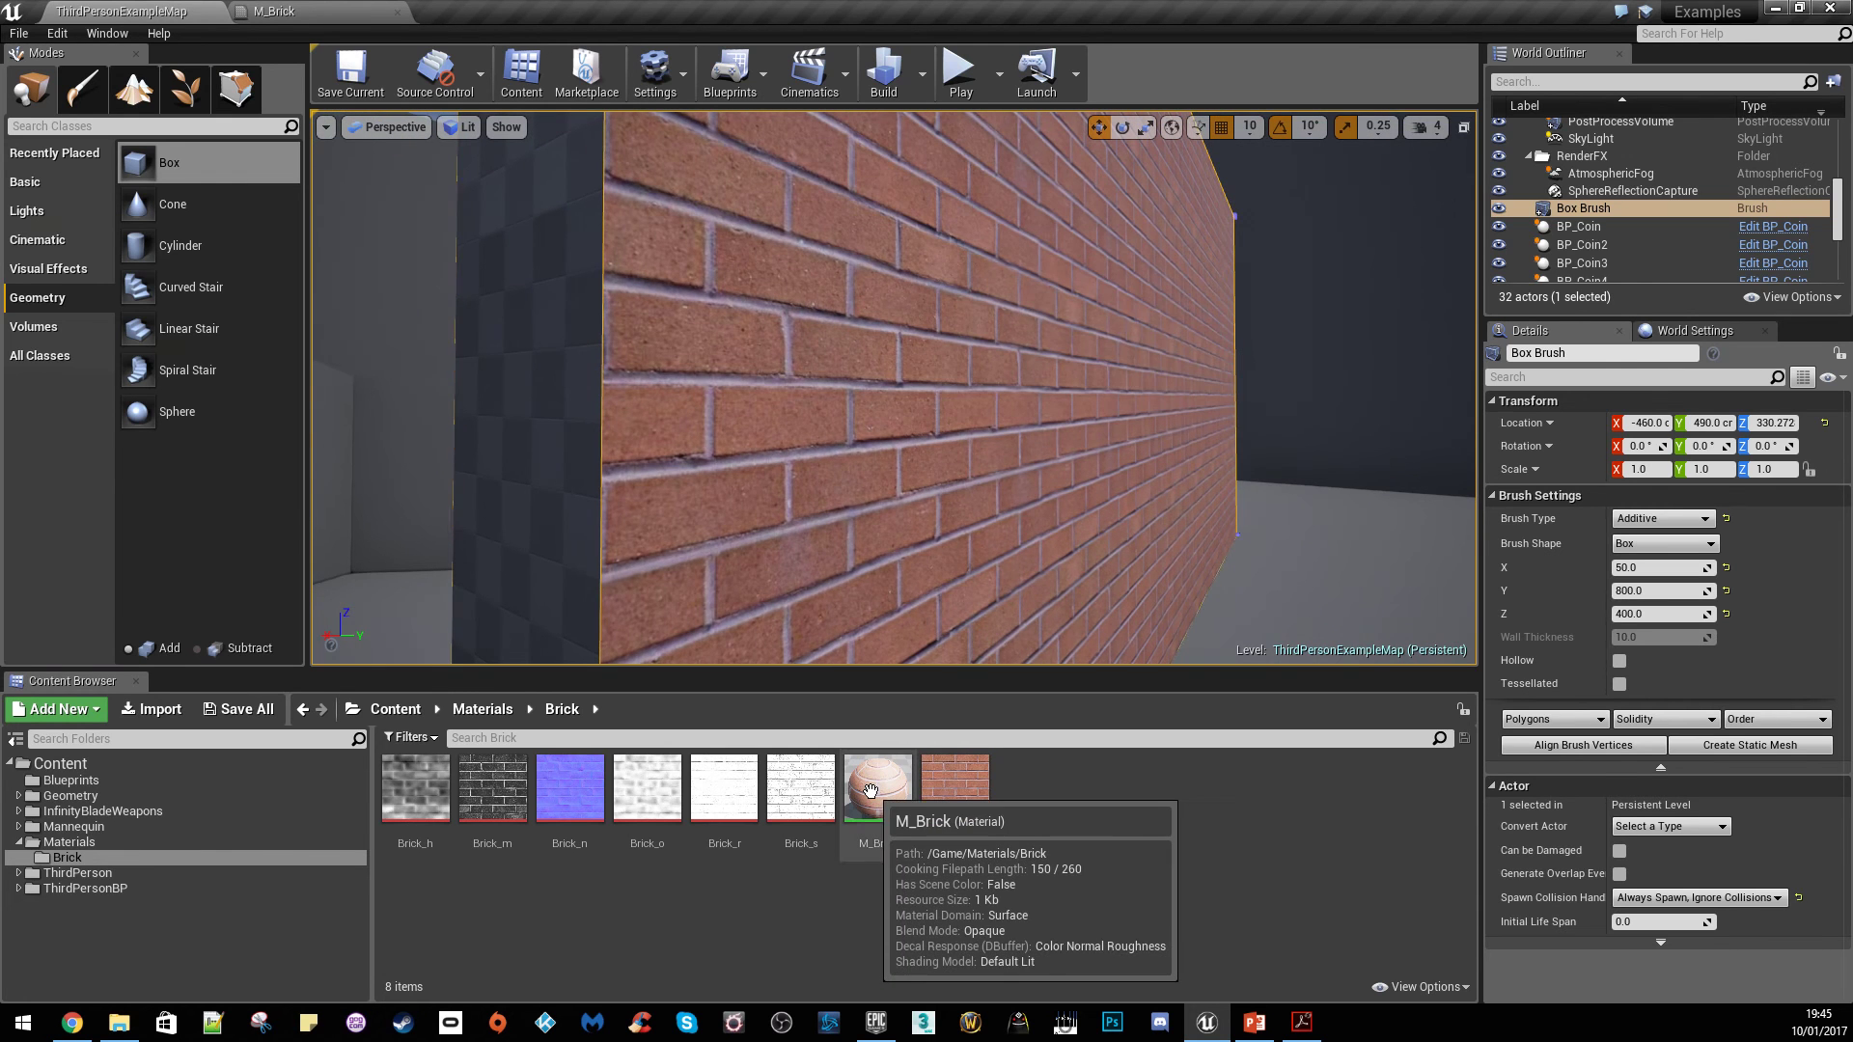
double_click(878, 787)
right_click_drag(945, 569, 1030, 518)
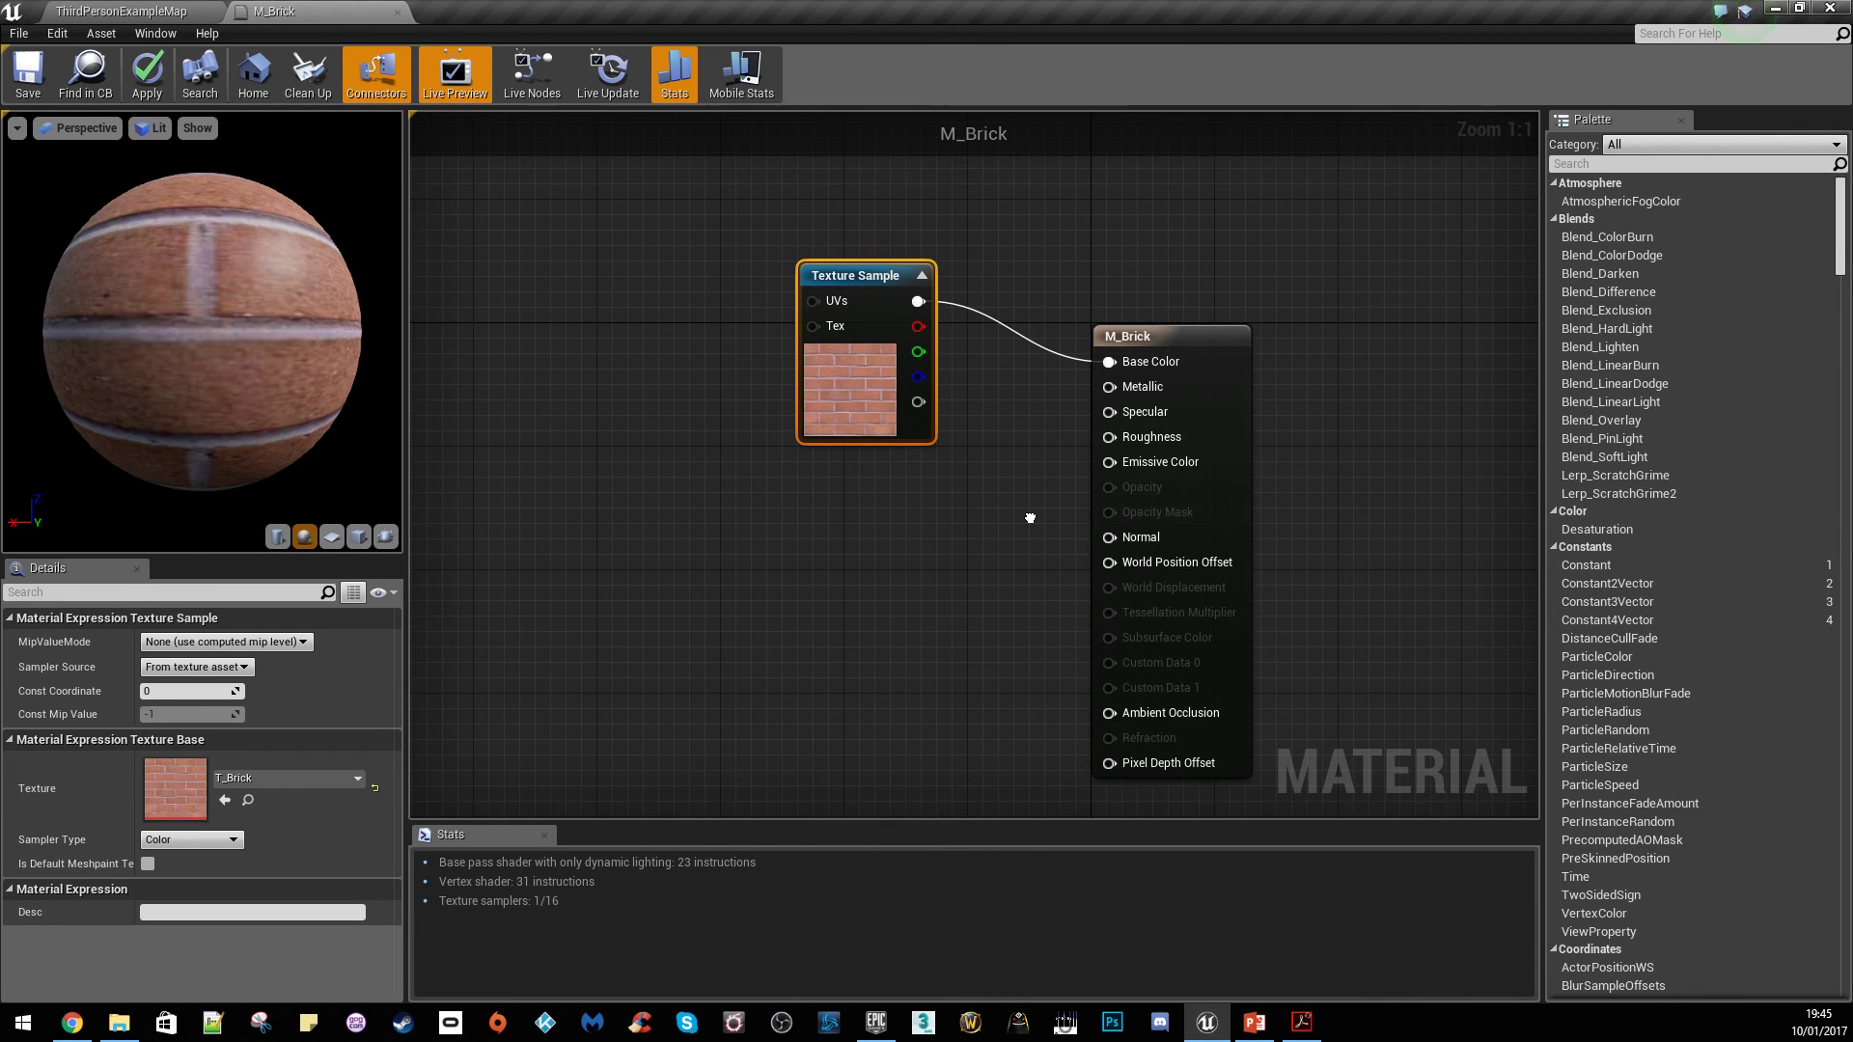
left_click_drag(867, 279, 702, 177)
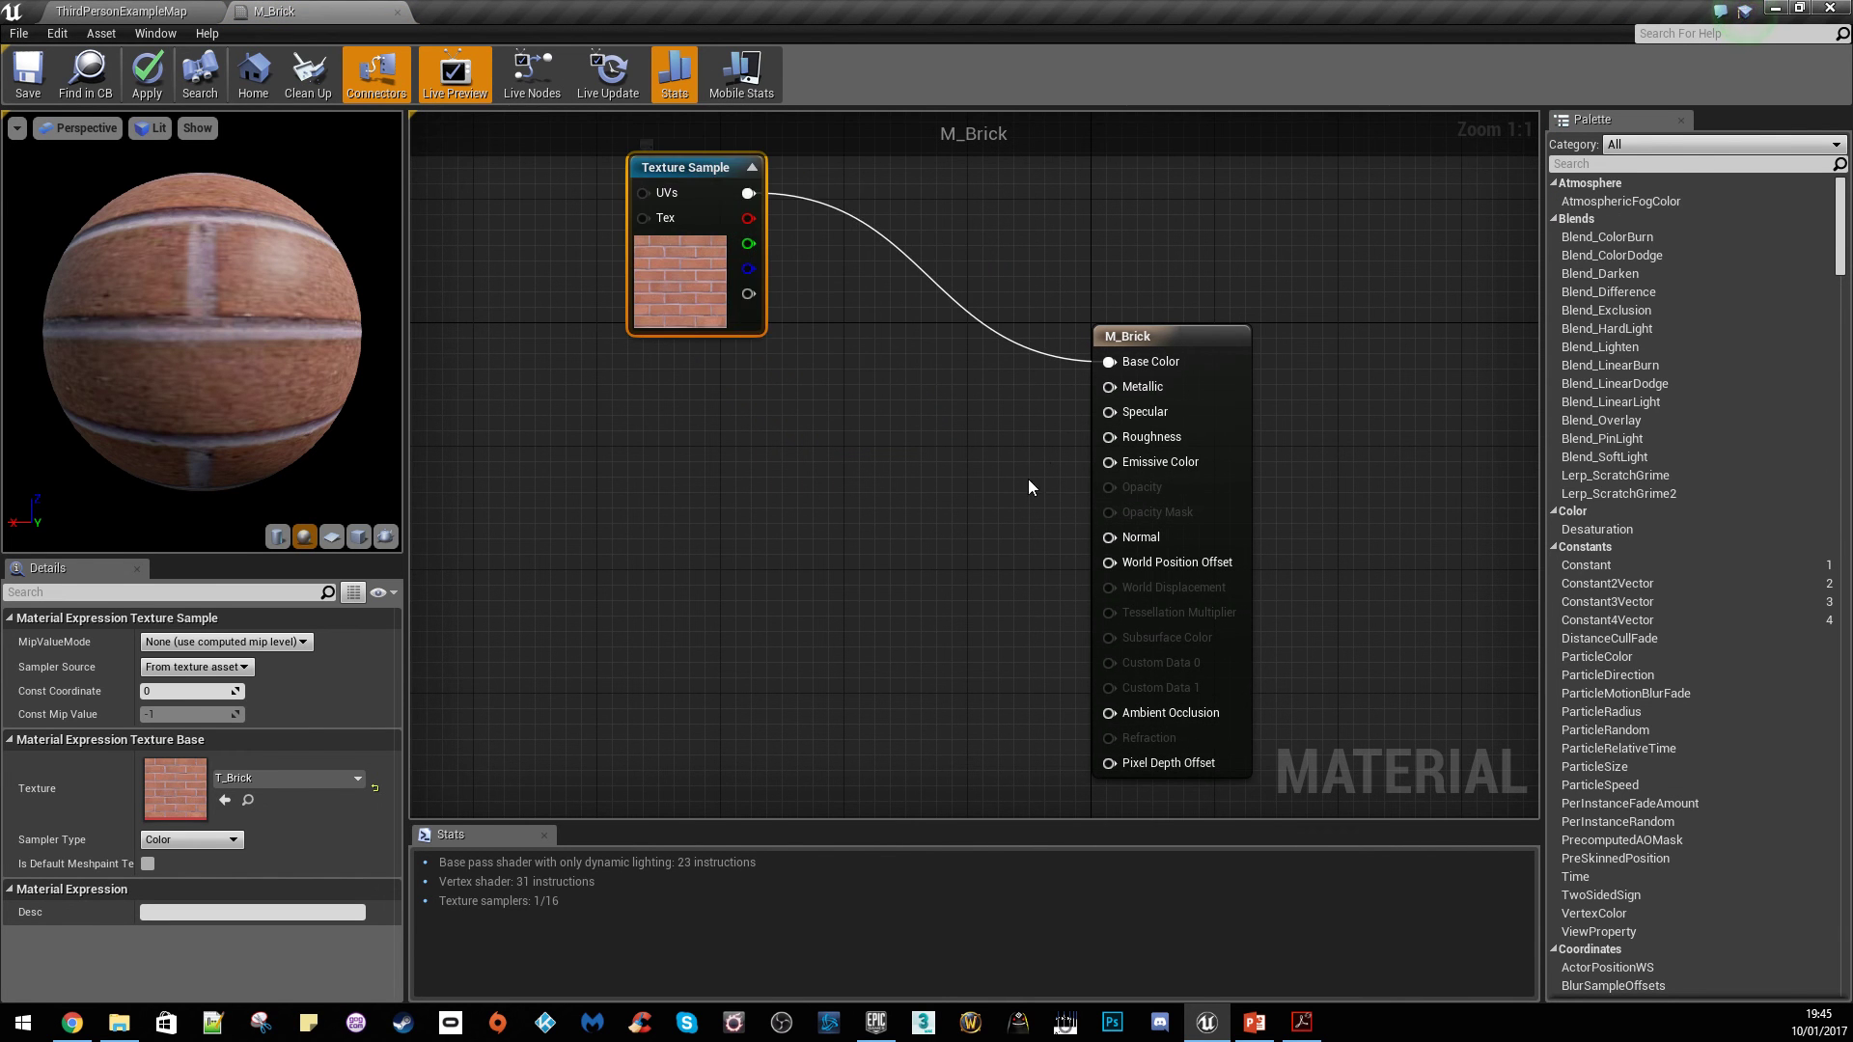
right_click_drag(1028, 479, 1077, 463)
Undock the M_Brick editor into an enlarged floating window above the imported brick textures, with the material node's inputs in view
left_click_drag(361, 12, 691, 179)
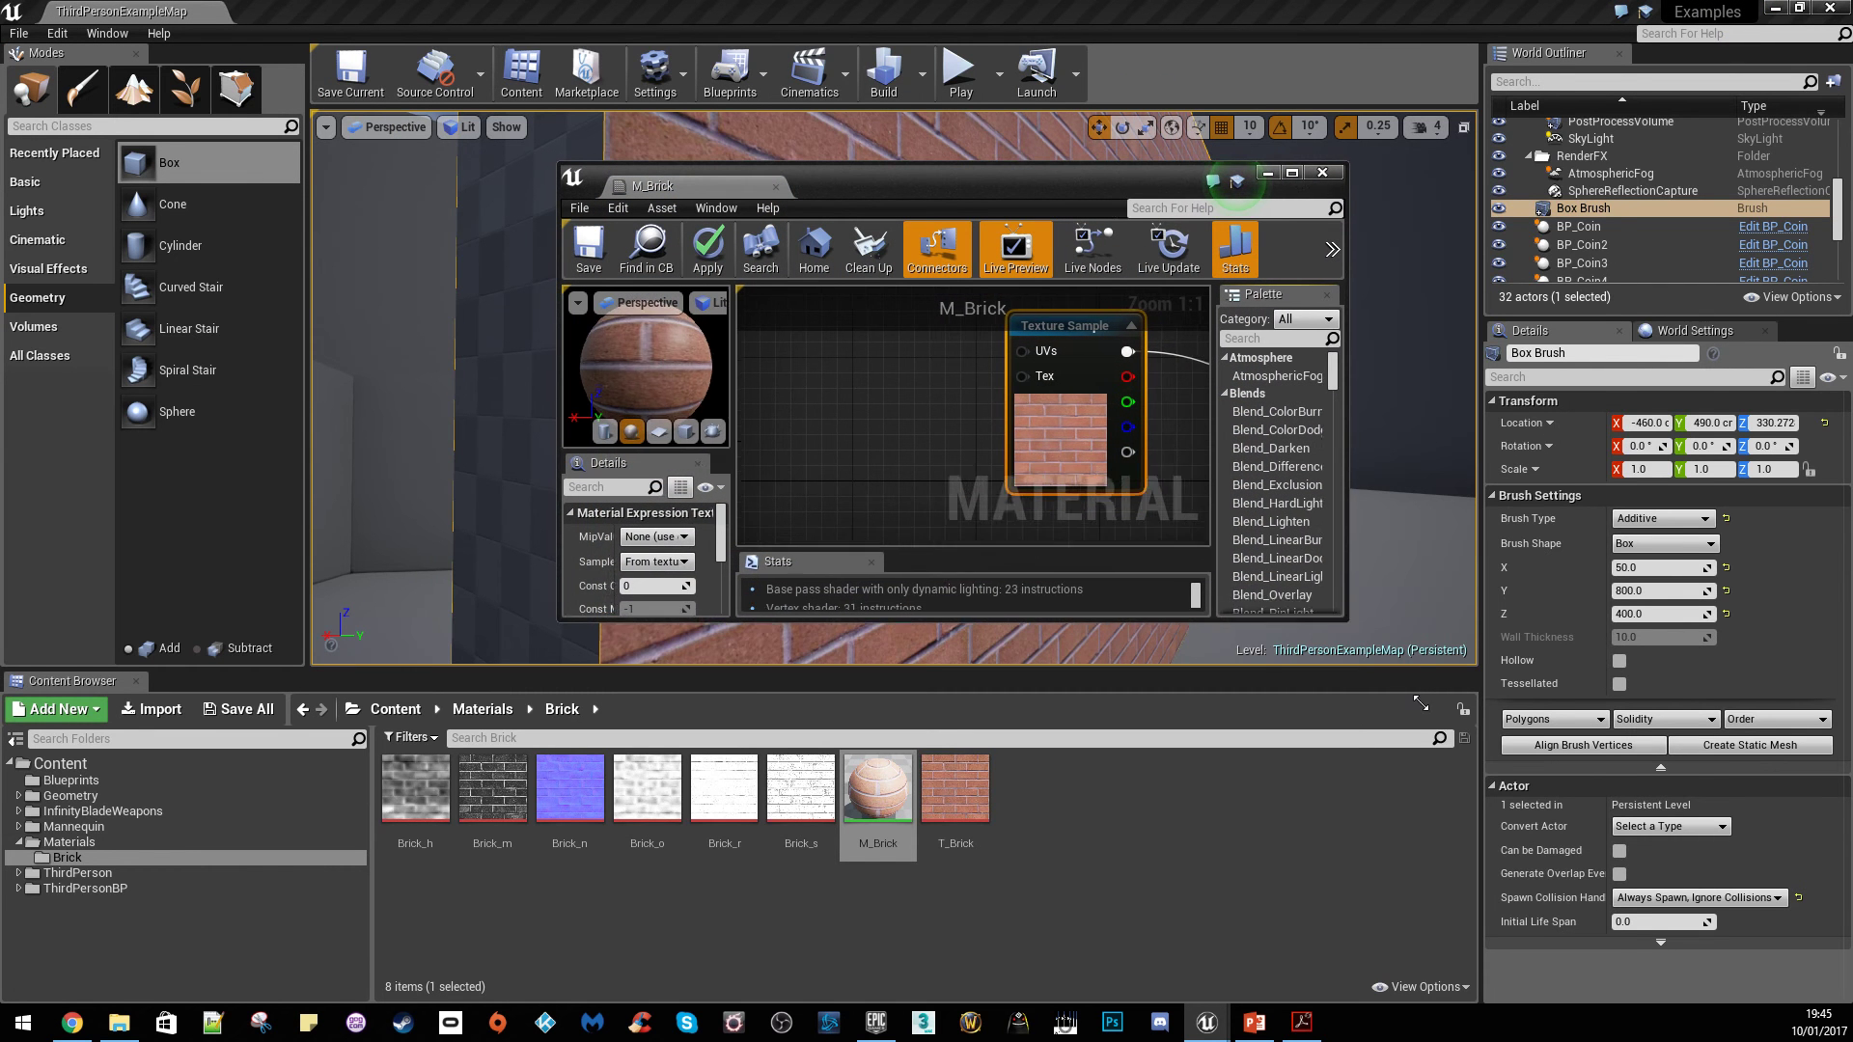
left_click_drag(1330, 606, 1706, 940)
left_click(1145, 267)
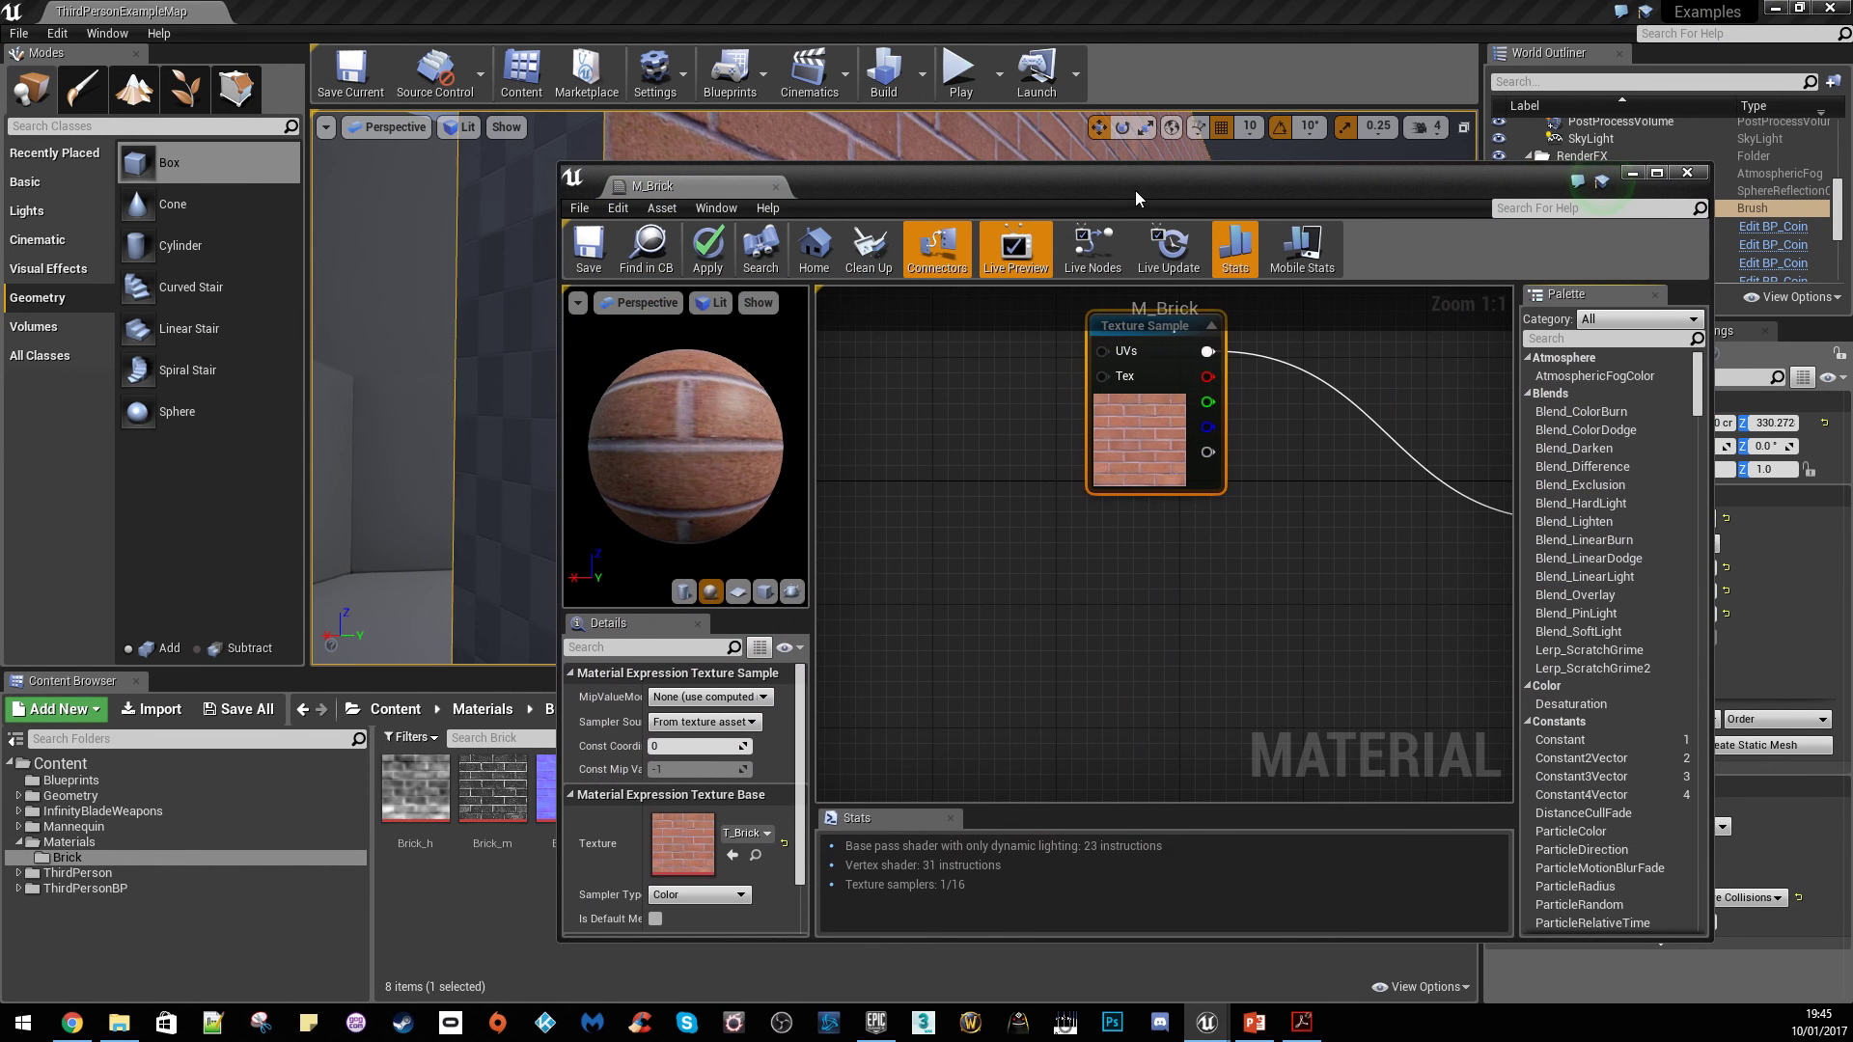
left_click_drag(1135, 190, 1214, 56)
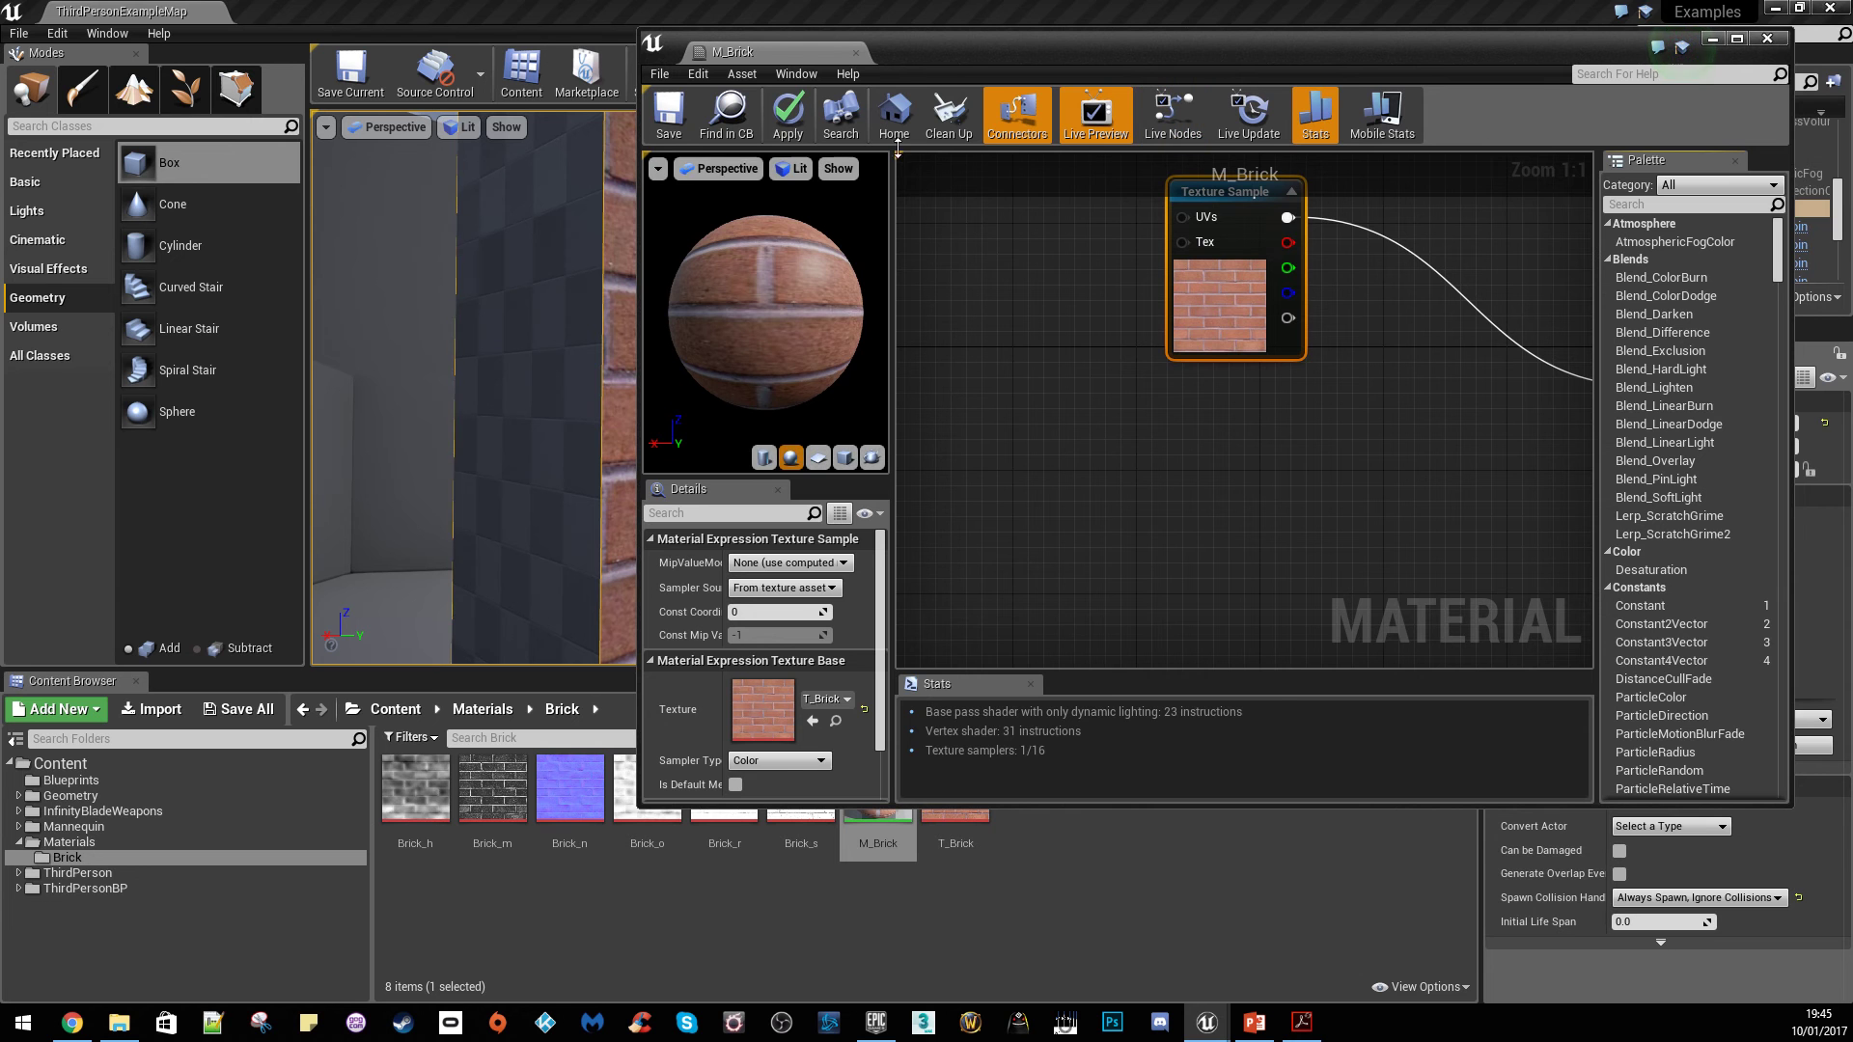
left_click_drag(944, 55, 1008, 48)
right_click_drag(1343, 441, 809, 443)
right_click_drag(1154, 454, 1366, 429)
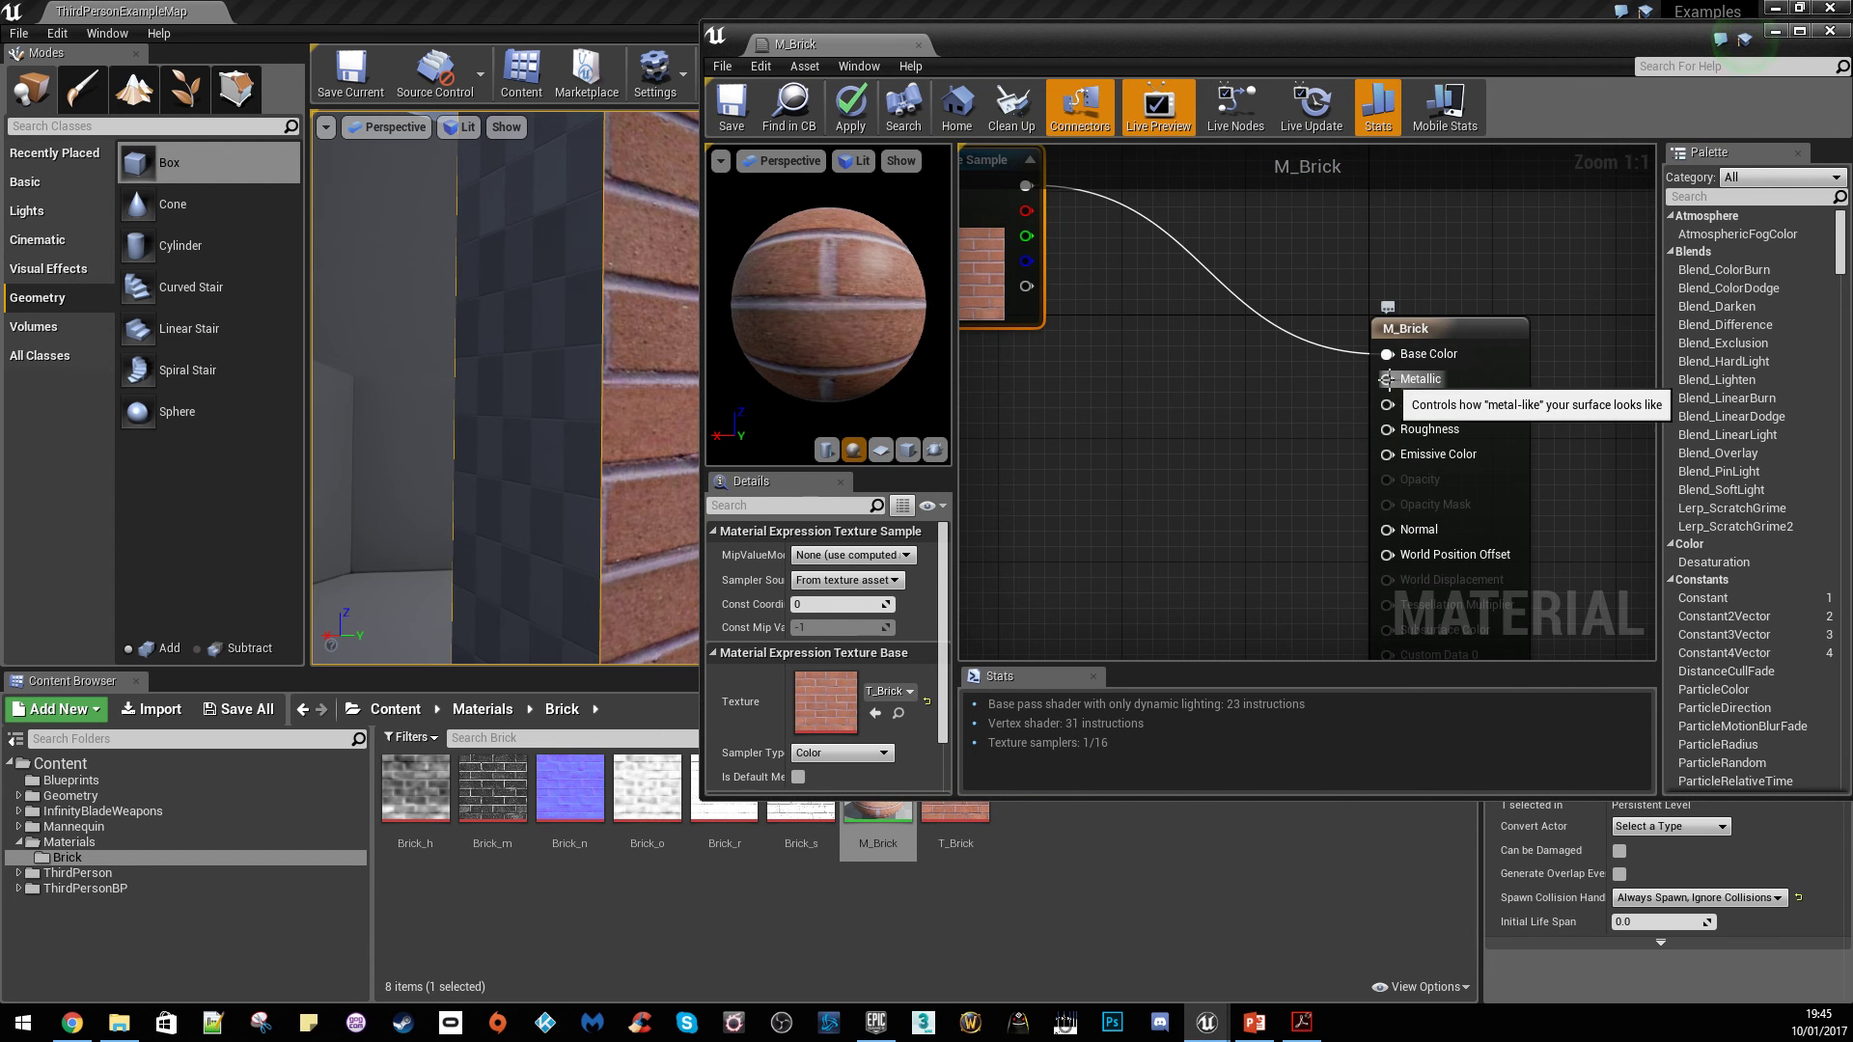
left_click(568, 886)
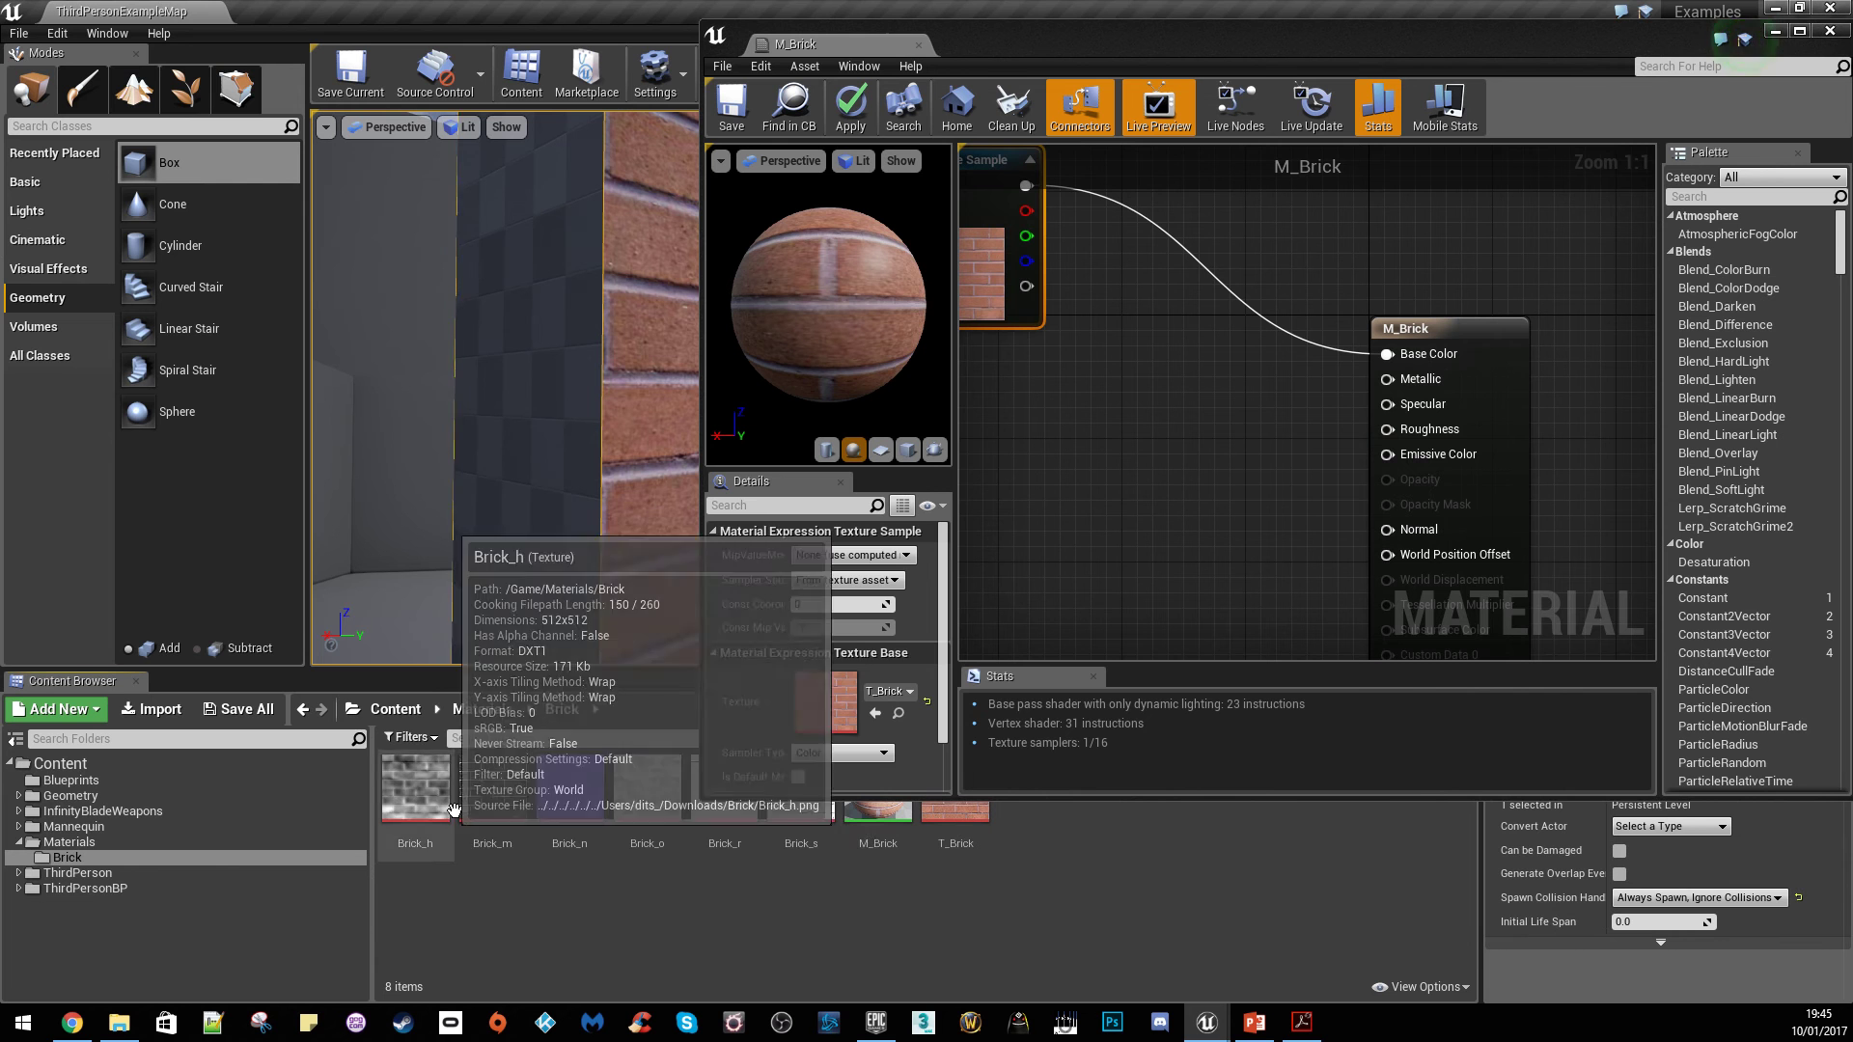
Add a Constant node feeding the material's Metallic input and position it just beside the M_Brick node
mouse_move(494, 809)
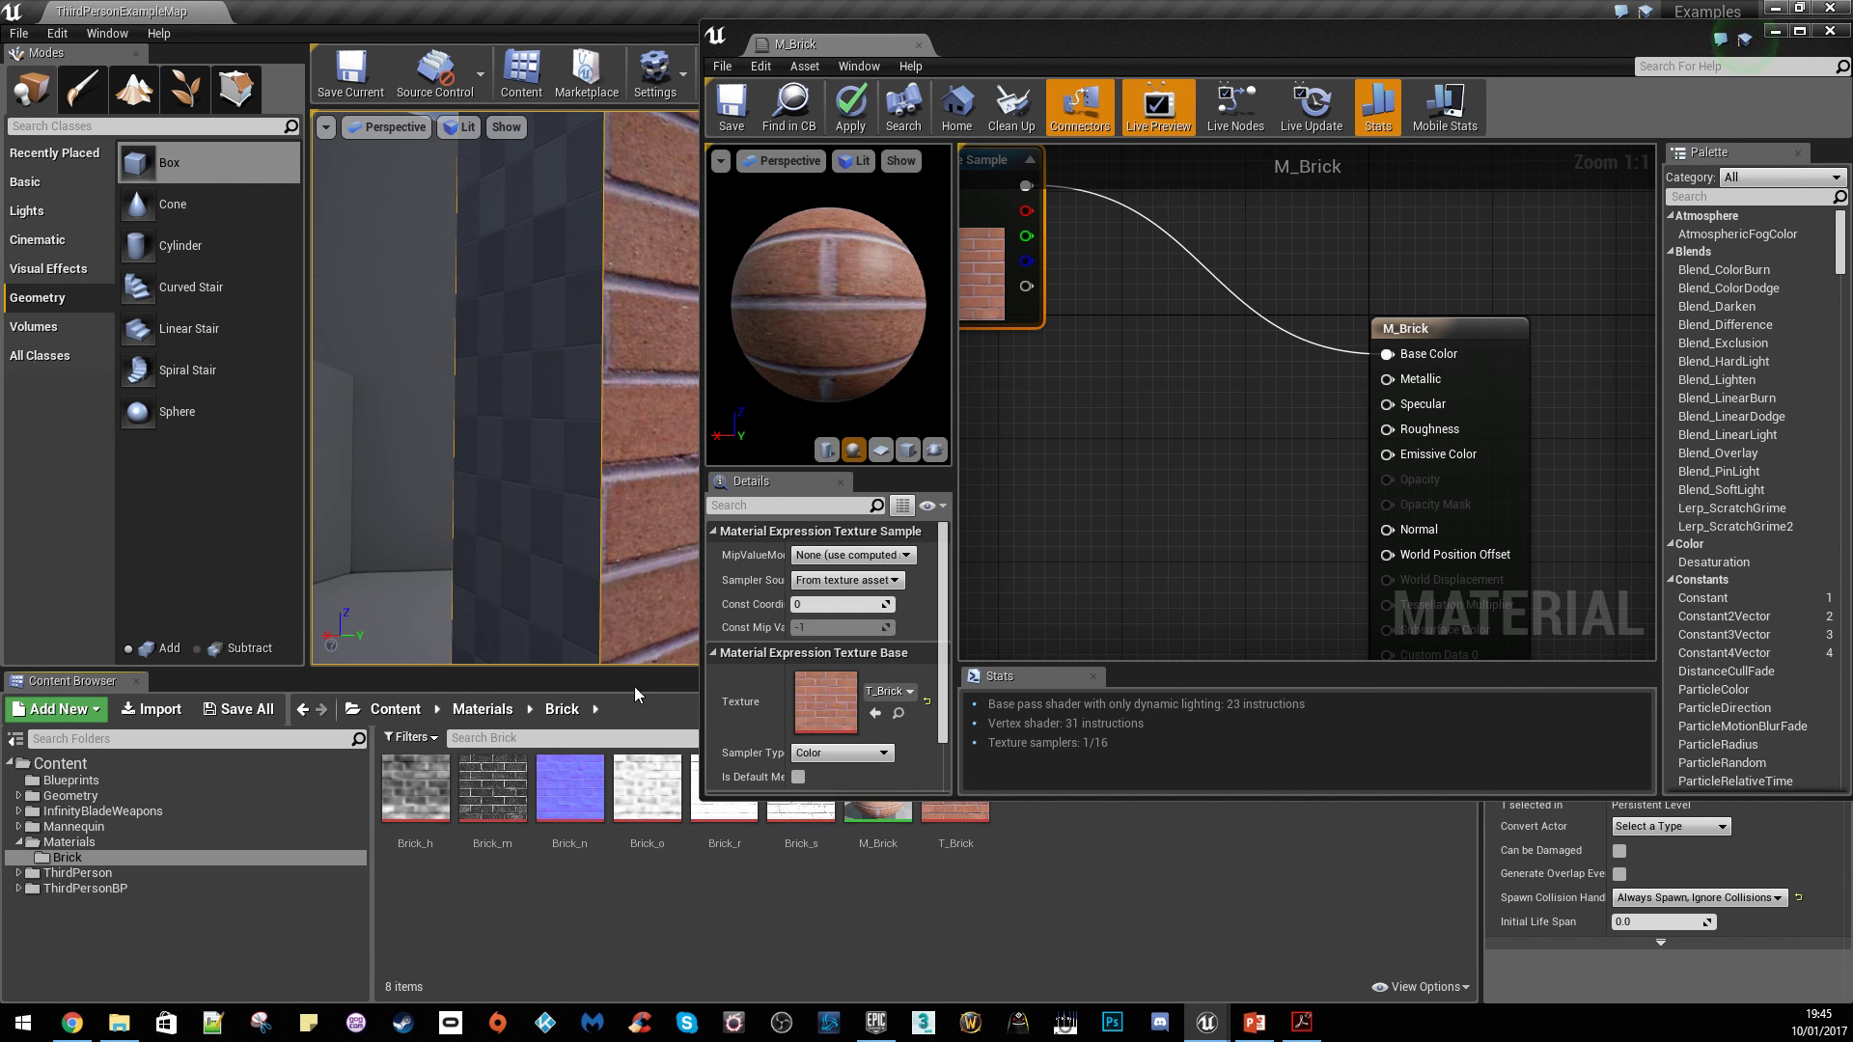
left_click_drag(884, 355, 799, 332)
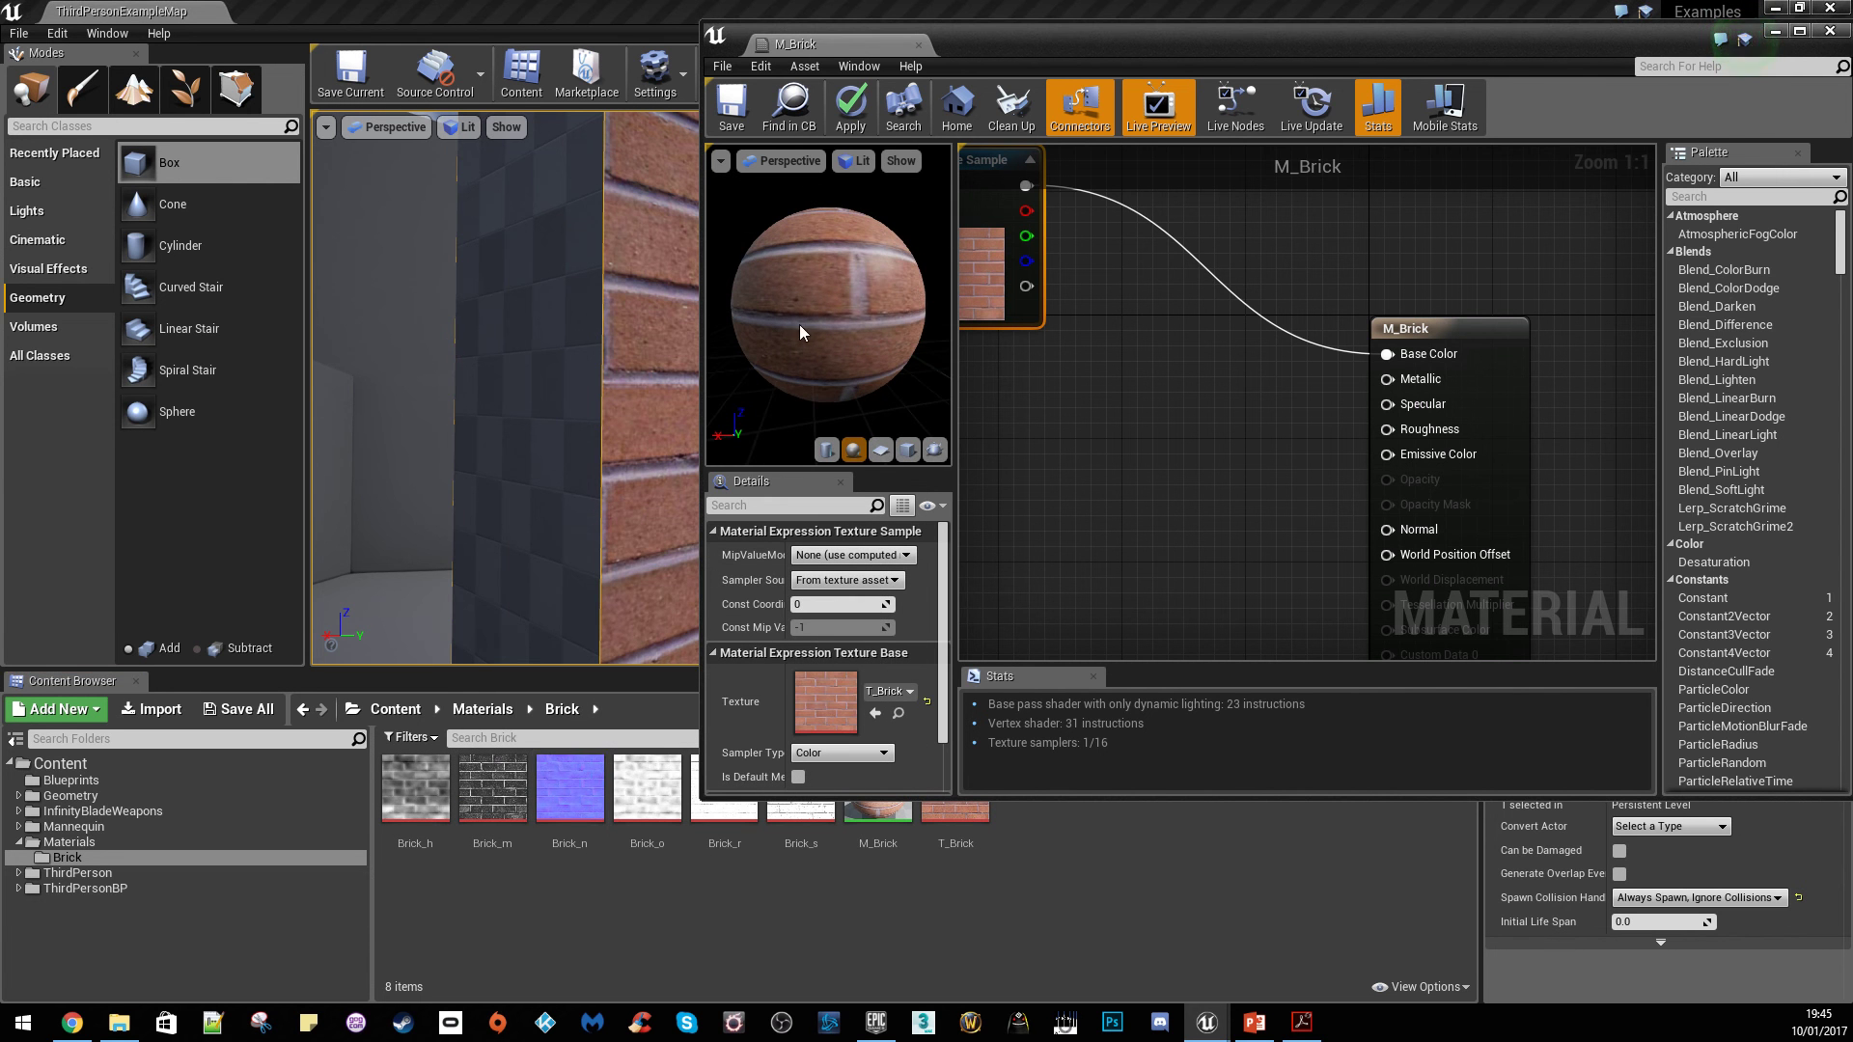
mouse_move(1387, 380)
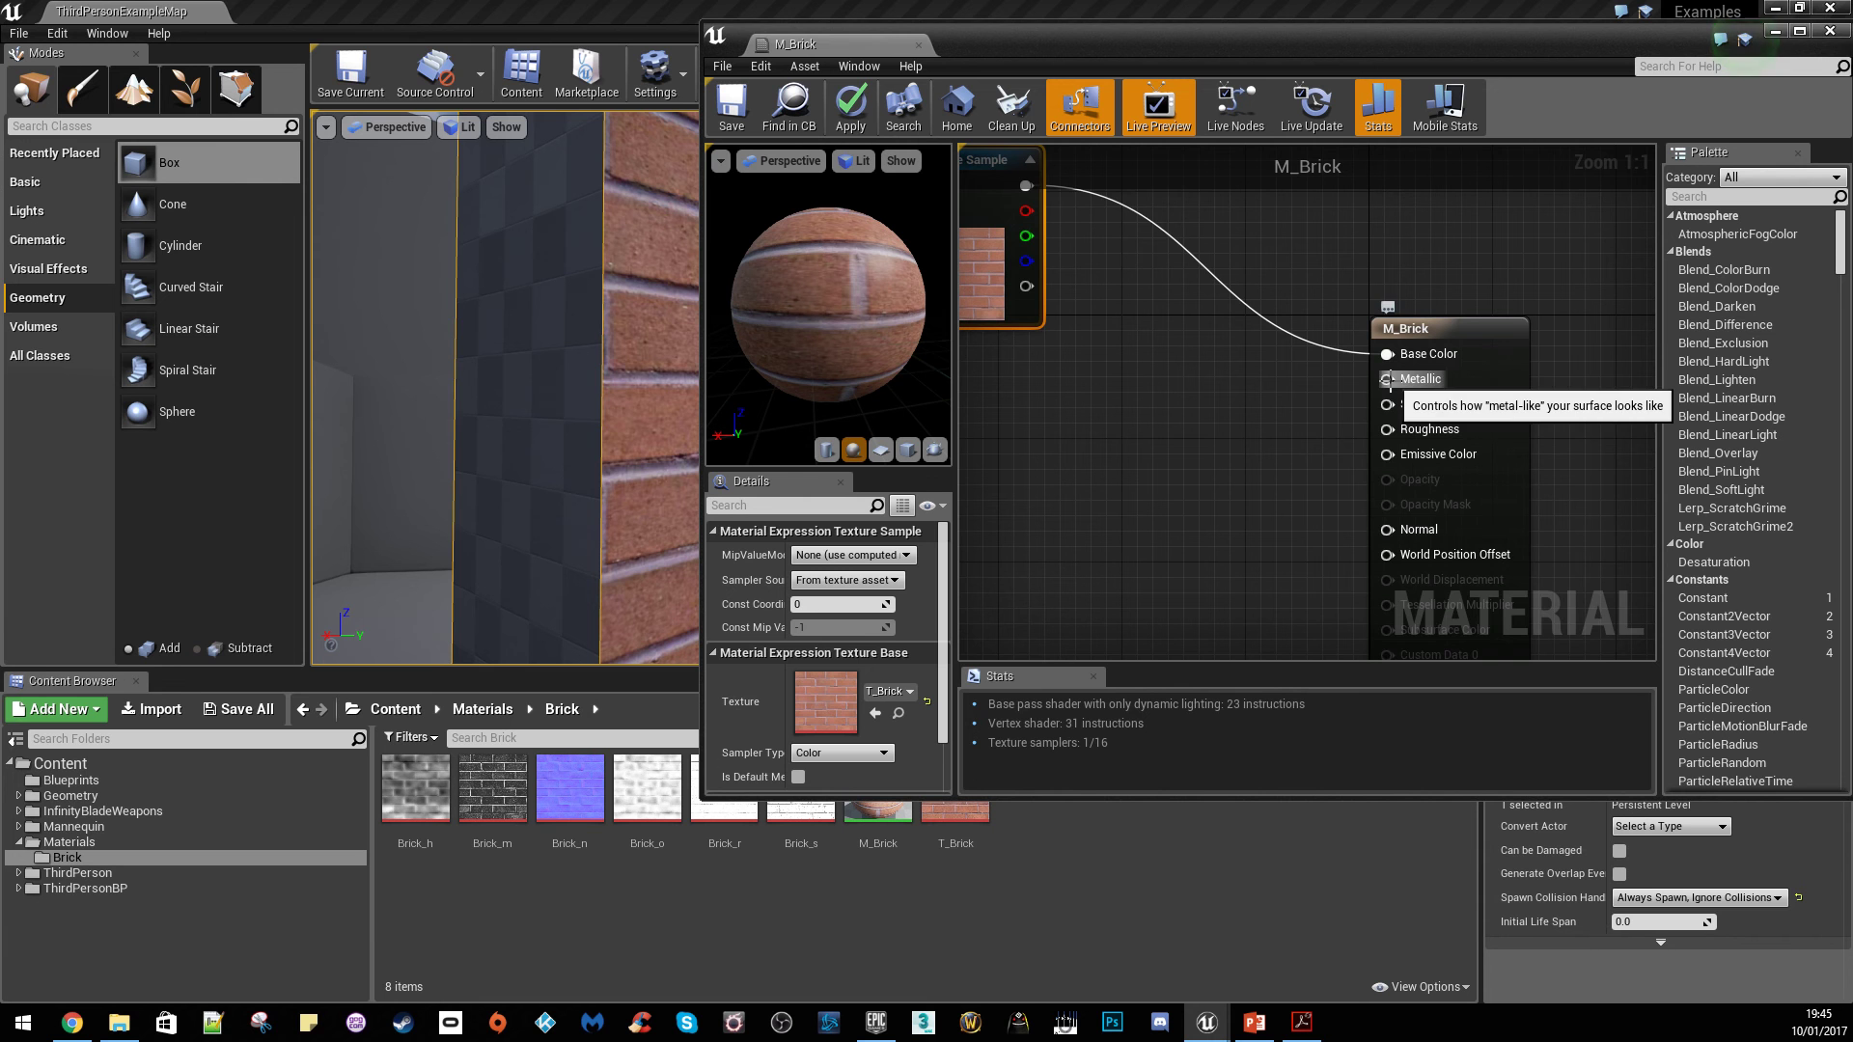
left_click_drag(1387, 379, 1300, 386)
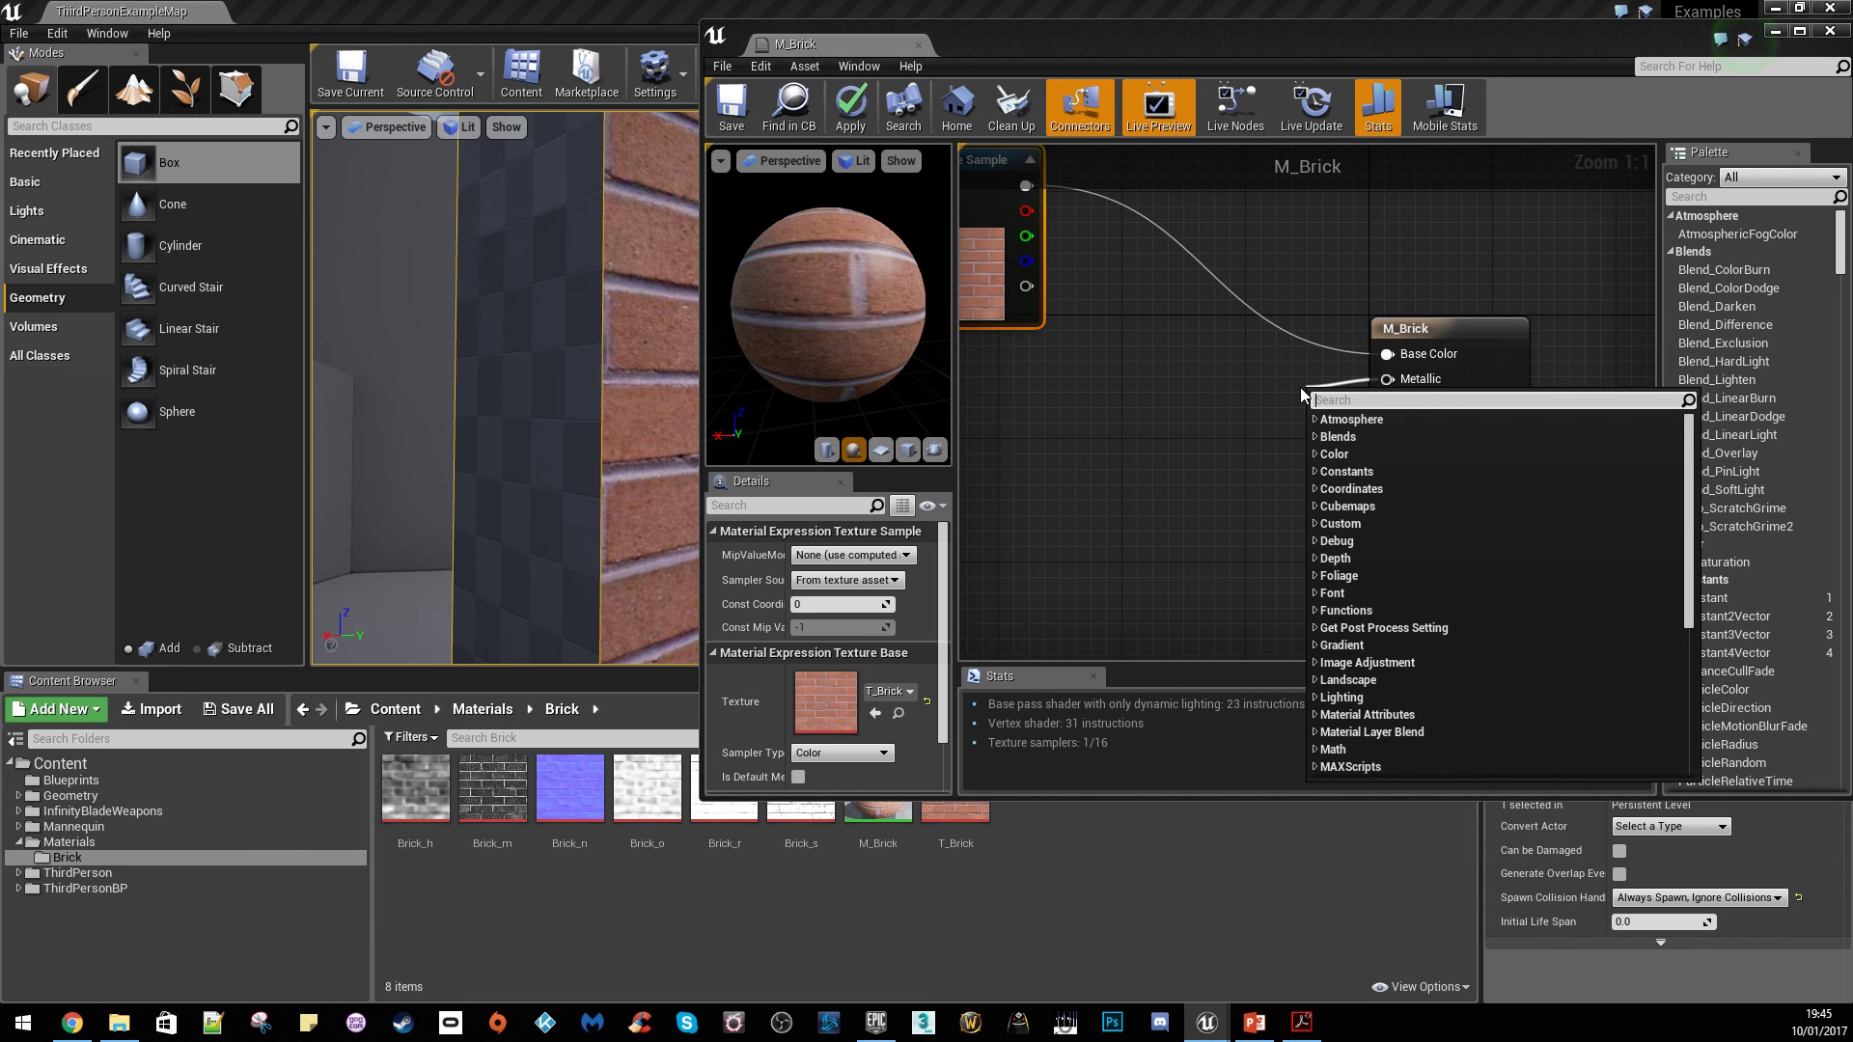
type("const")
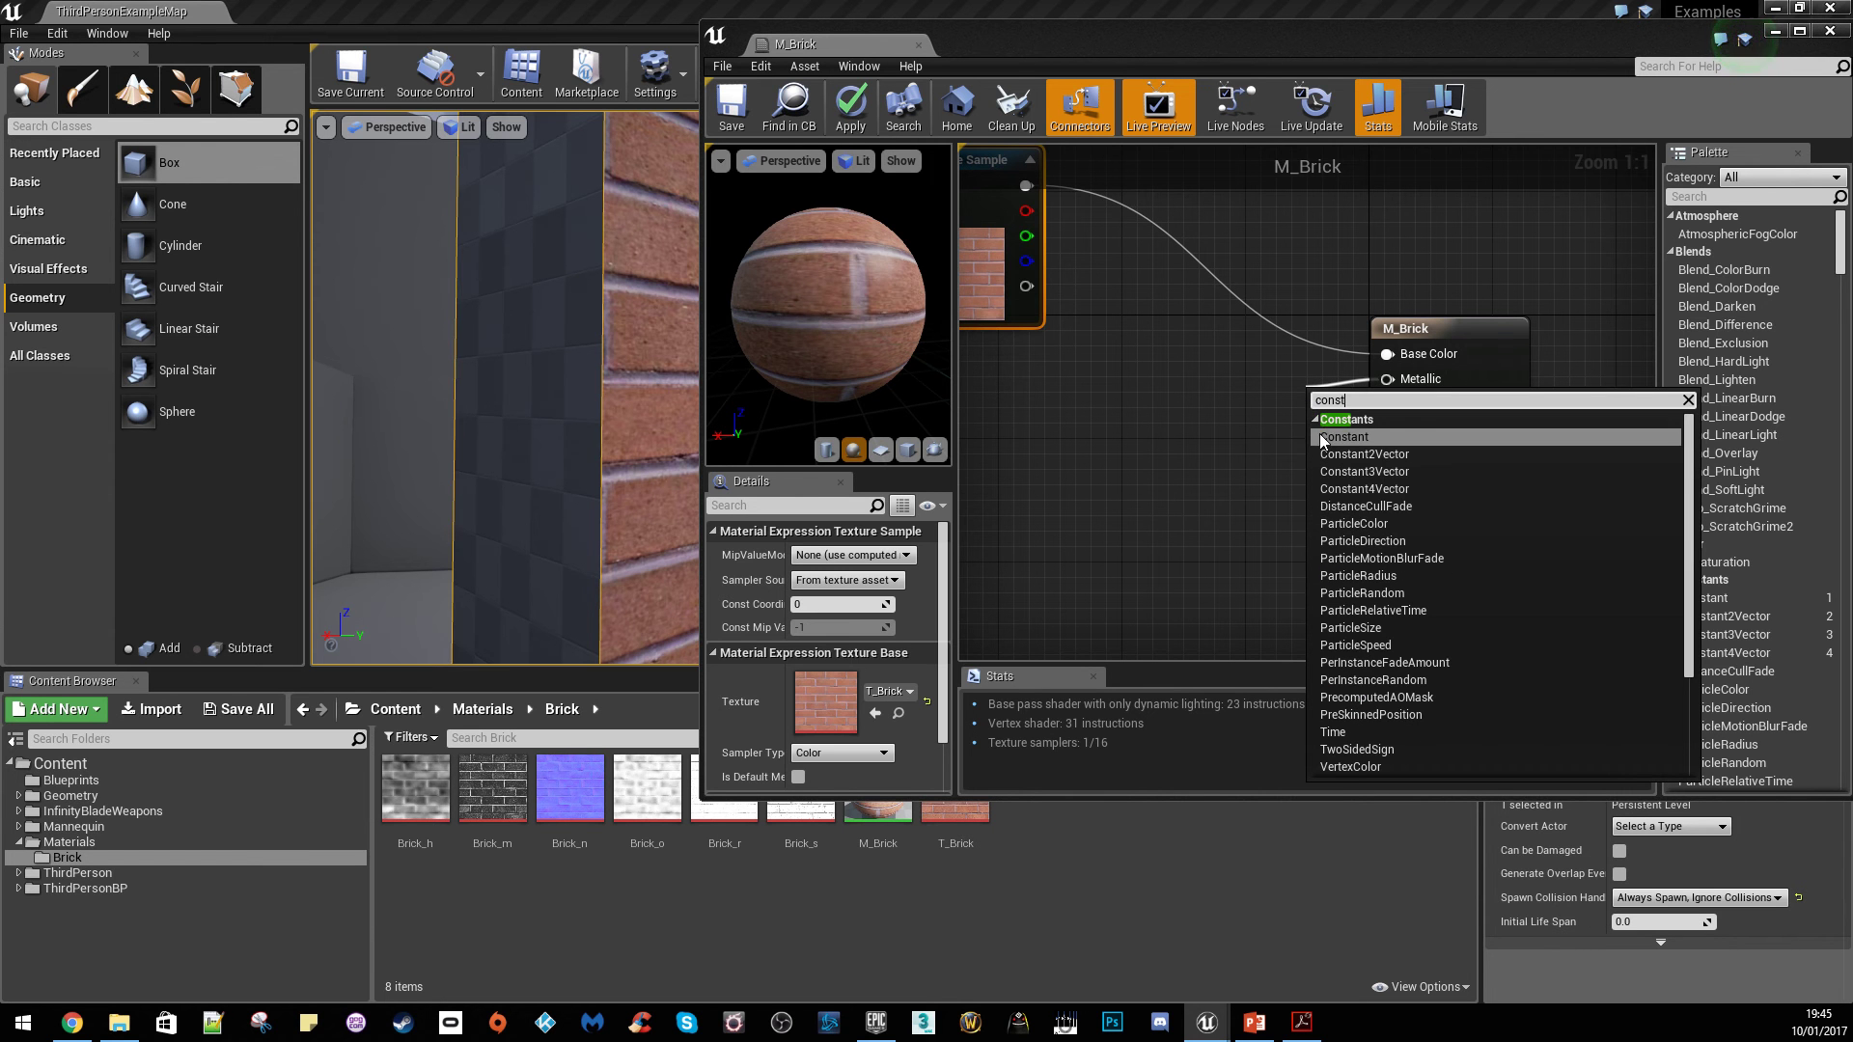
left_click(1328, 436)
left_click_drag(1322, 400, 1276, 359)
left_click_drag(828, 304, 854, 311)
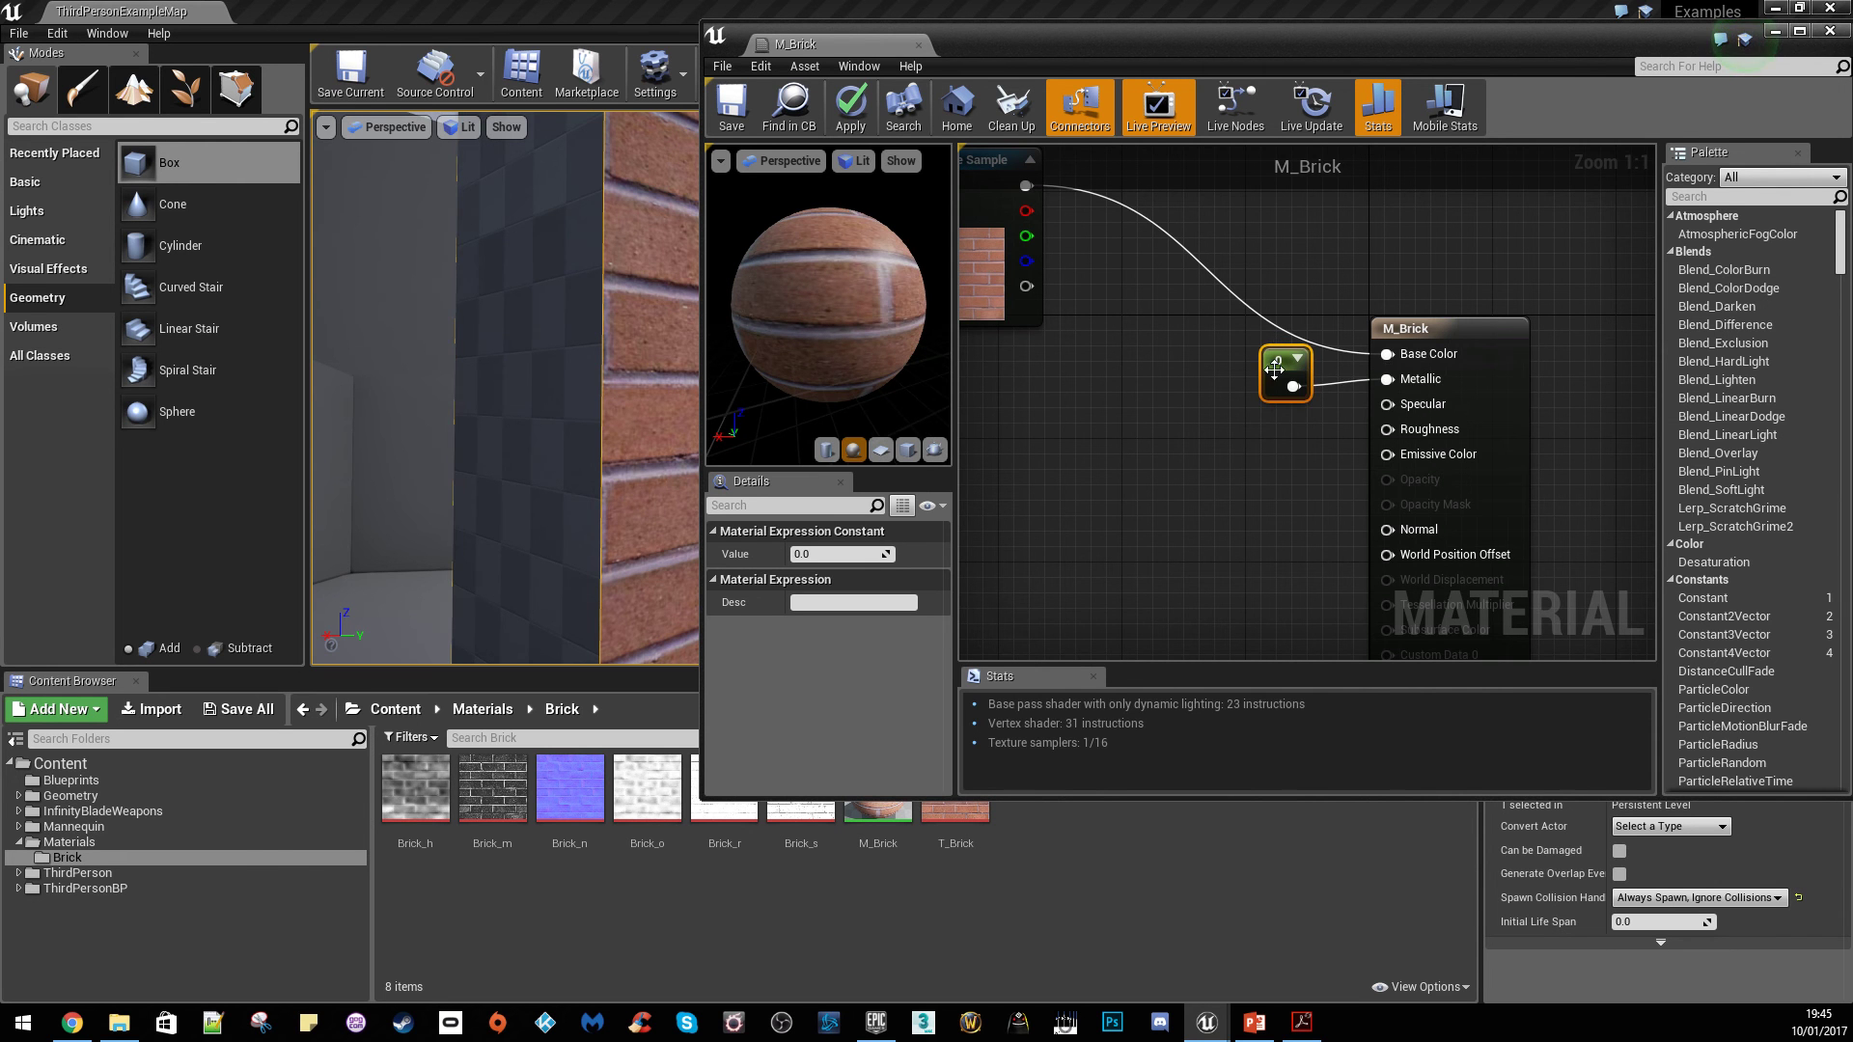
left_click_drag(1272, 361, 1288, 374)
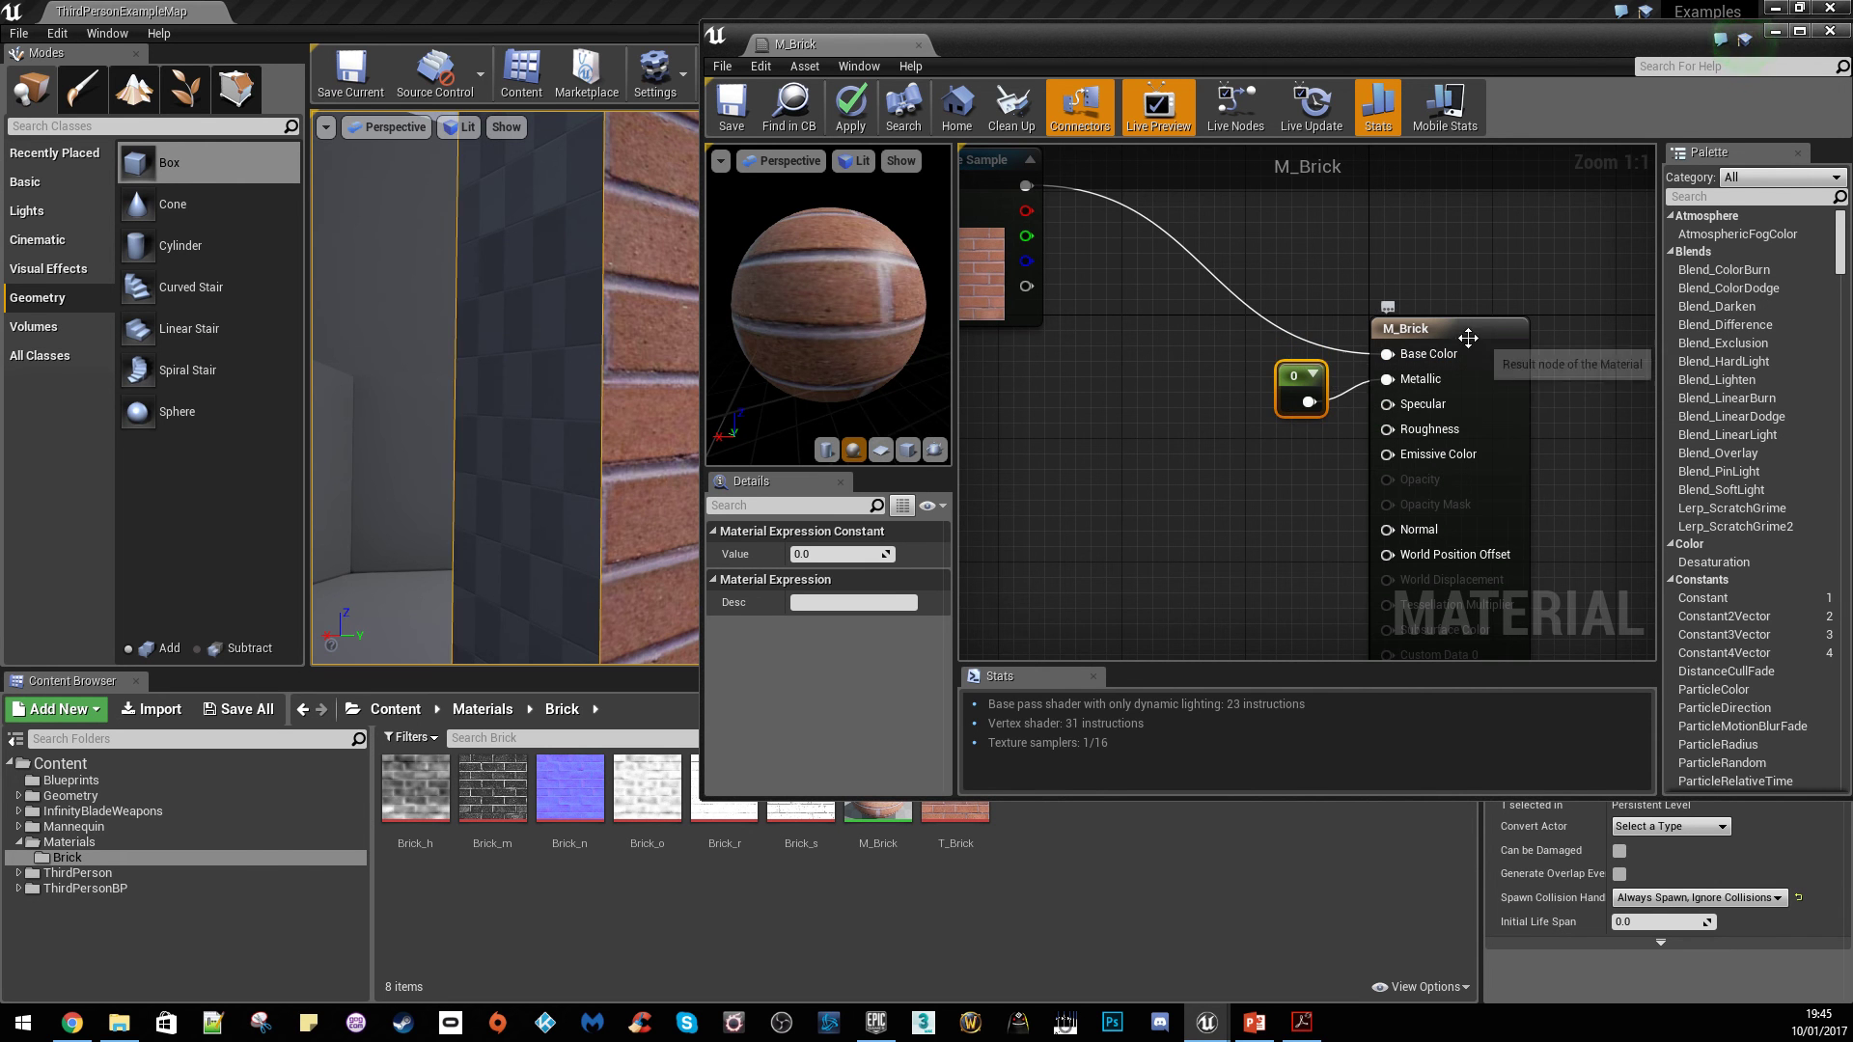
Move the M_Brick node slightly away from the Constant and connect a Brick_s texture sample to its Specular input
left_click_drag(1468, 338, 1519, 349)
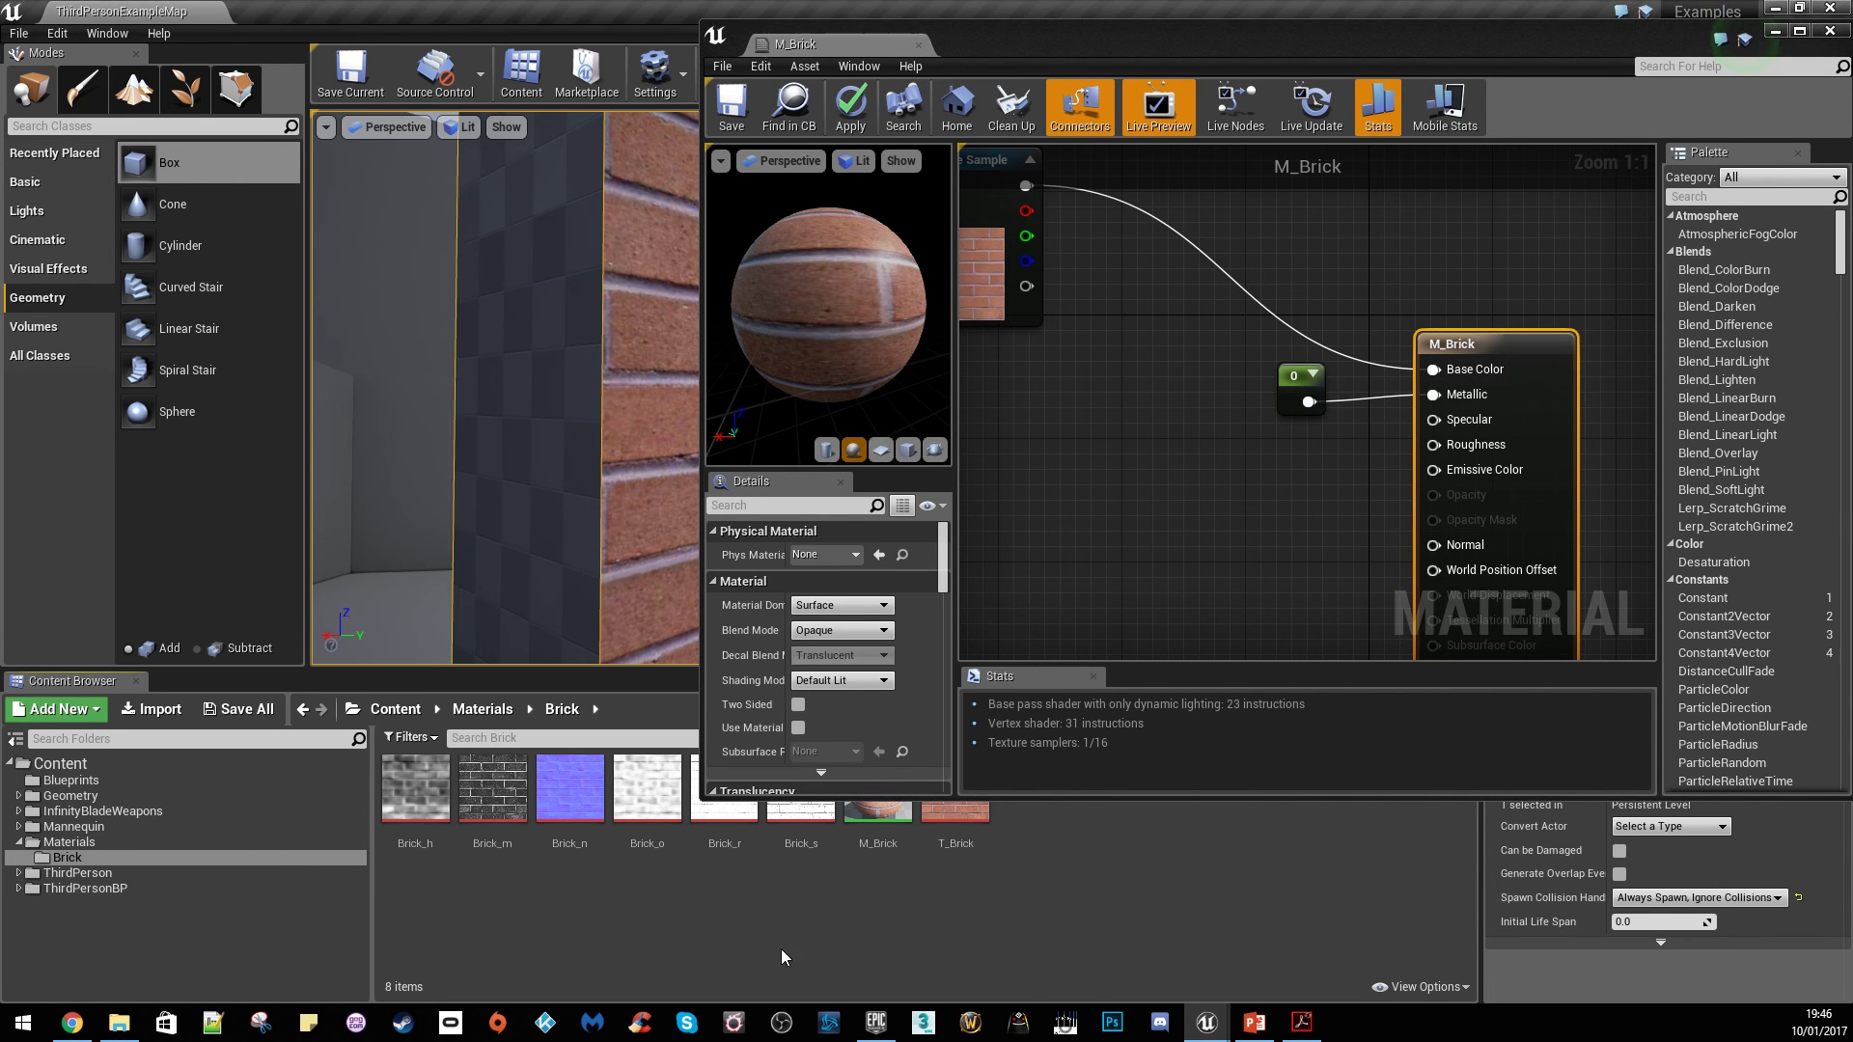
left_click_drag(801, 786, 1438, 421)
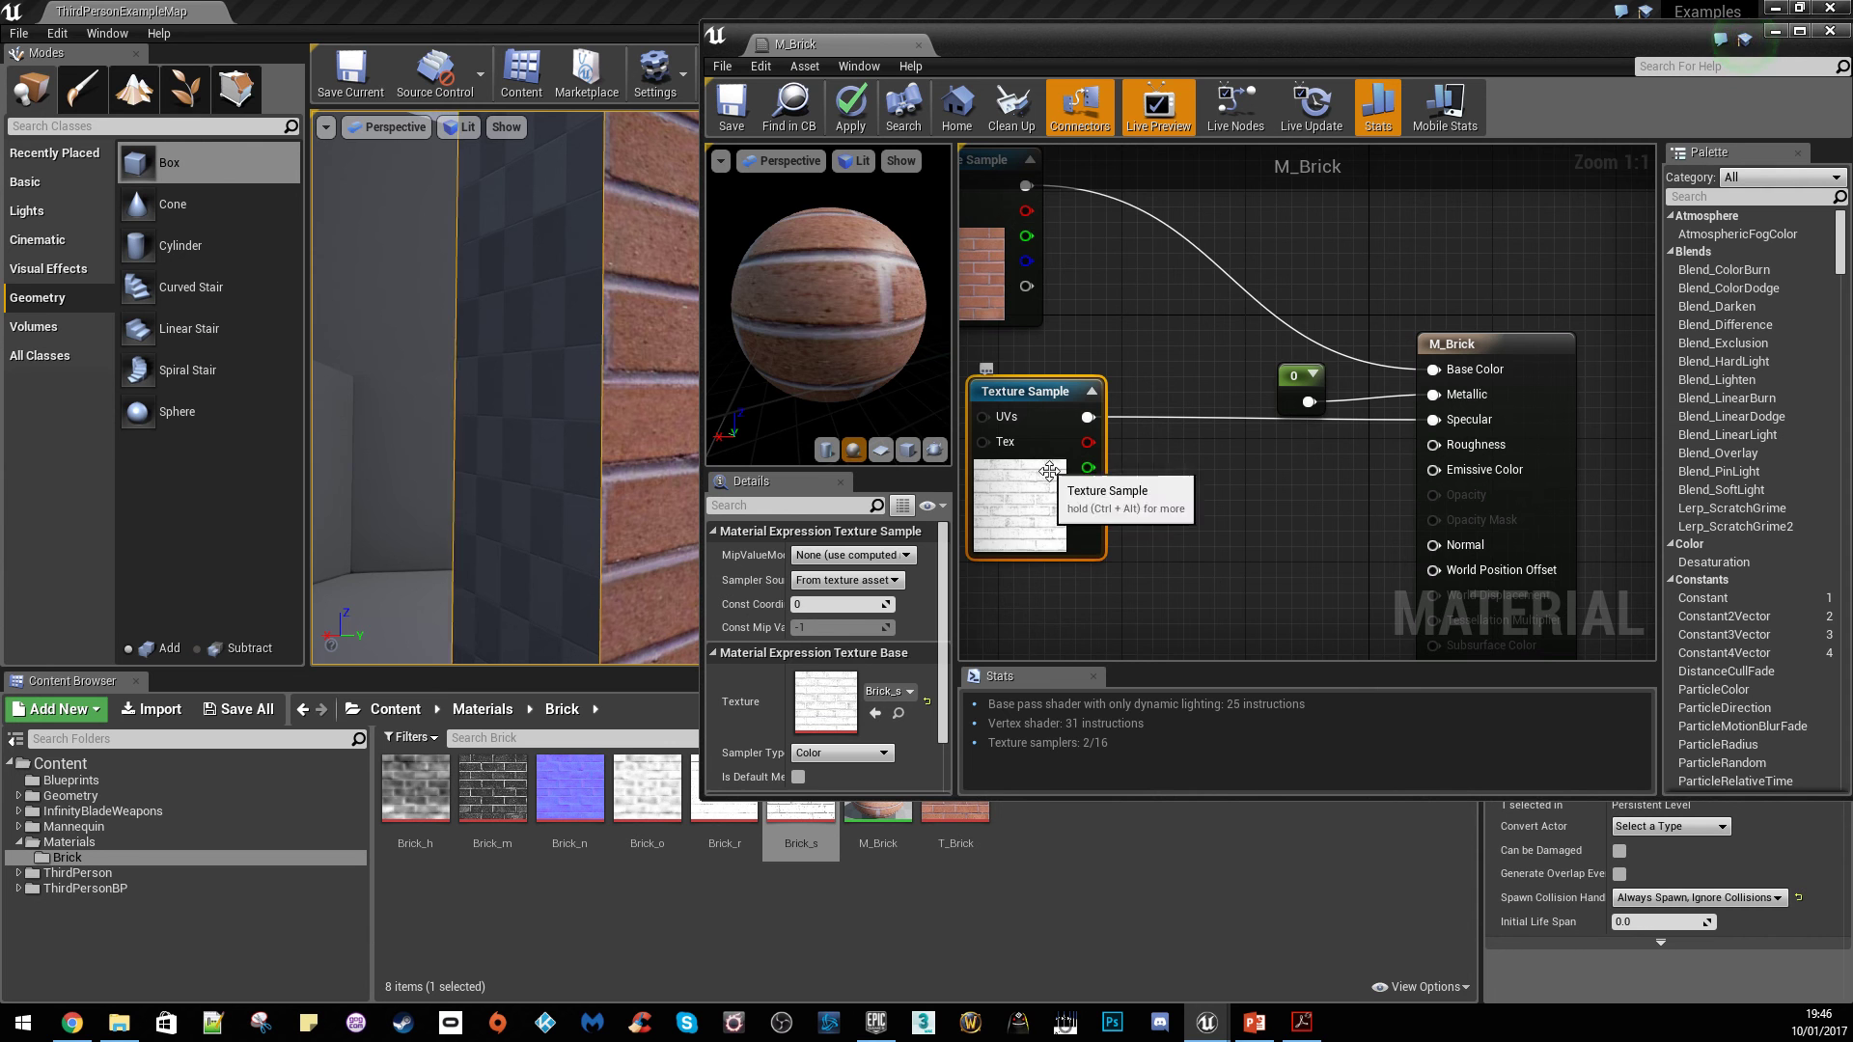
right_click_drag(1137, 605, 1167, 440)
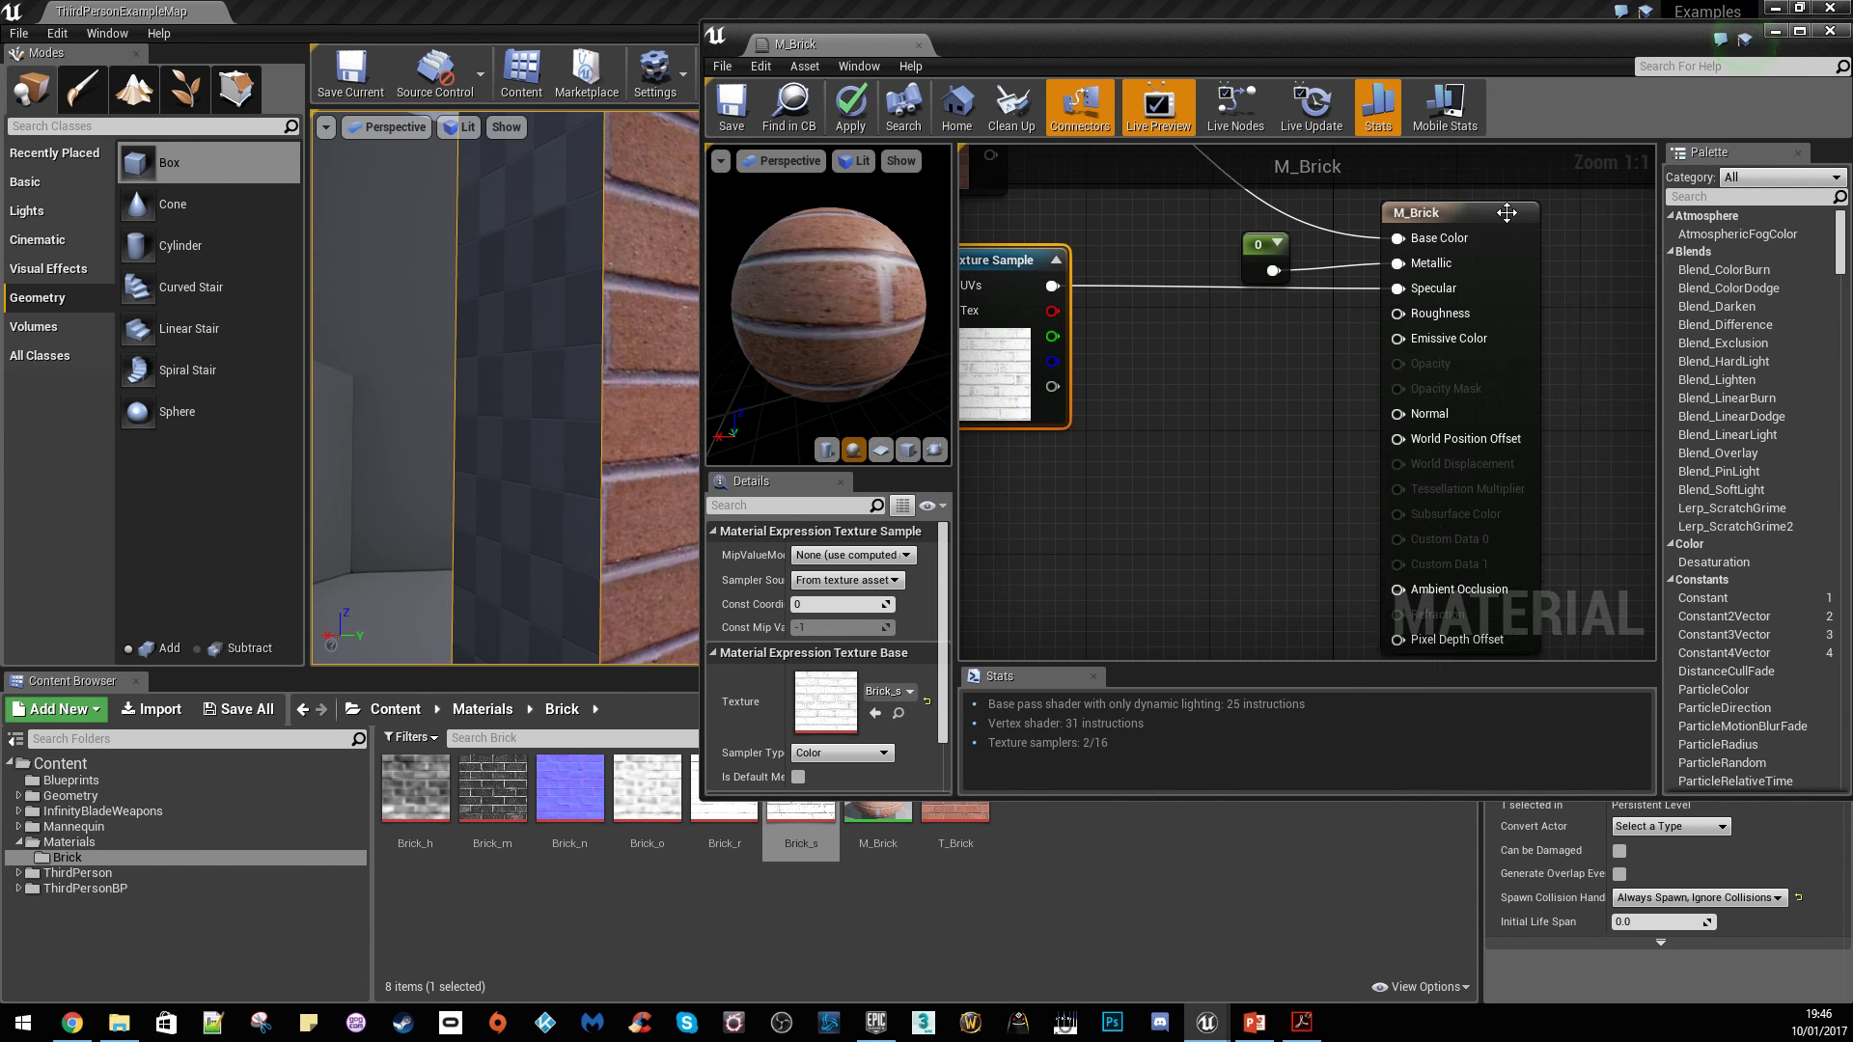
Shift the M_Brick node further out, connect a Brick_r texture sample to Roughness, and place it below the Brick_s sample
left_click_drag(1506, 212, 1568, 259)
left_click_drag(725, 787, 1071, 545)
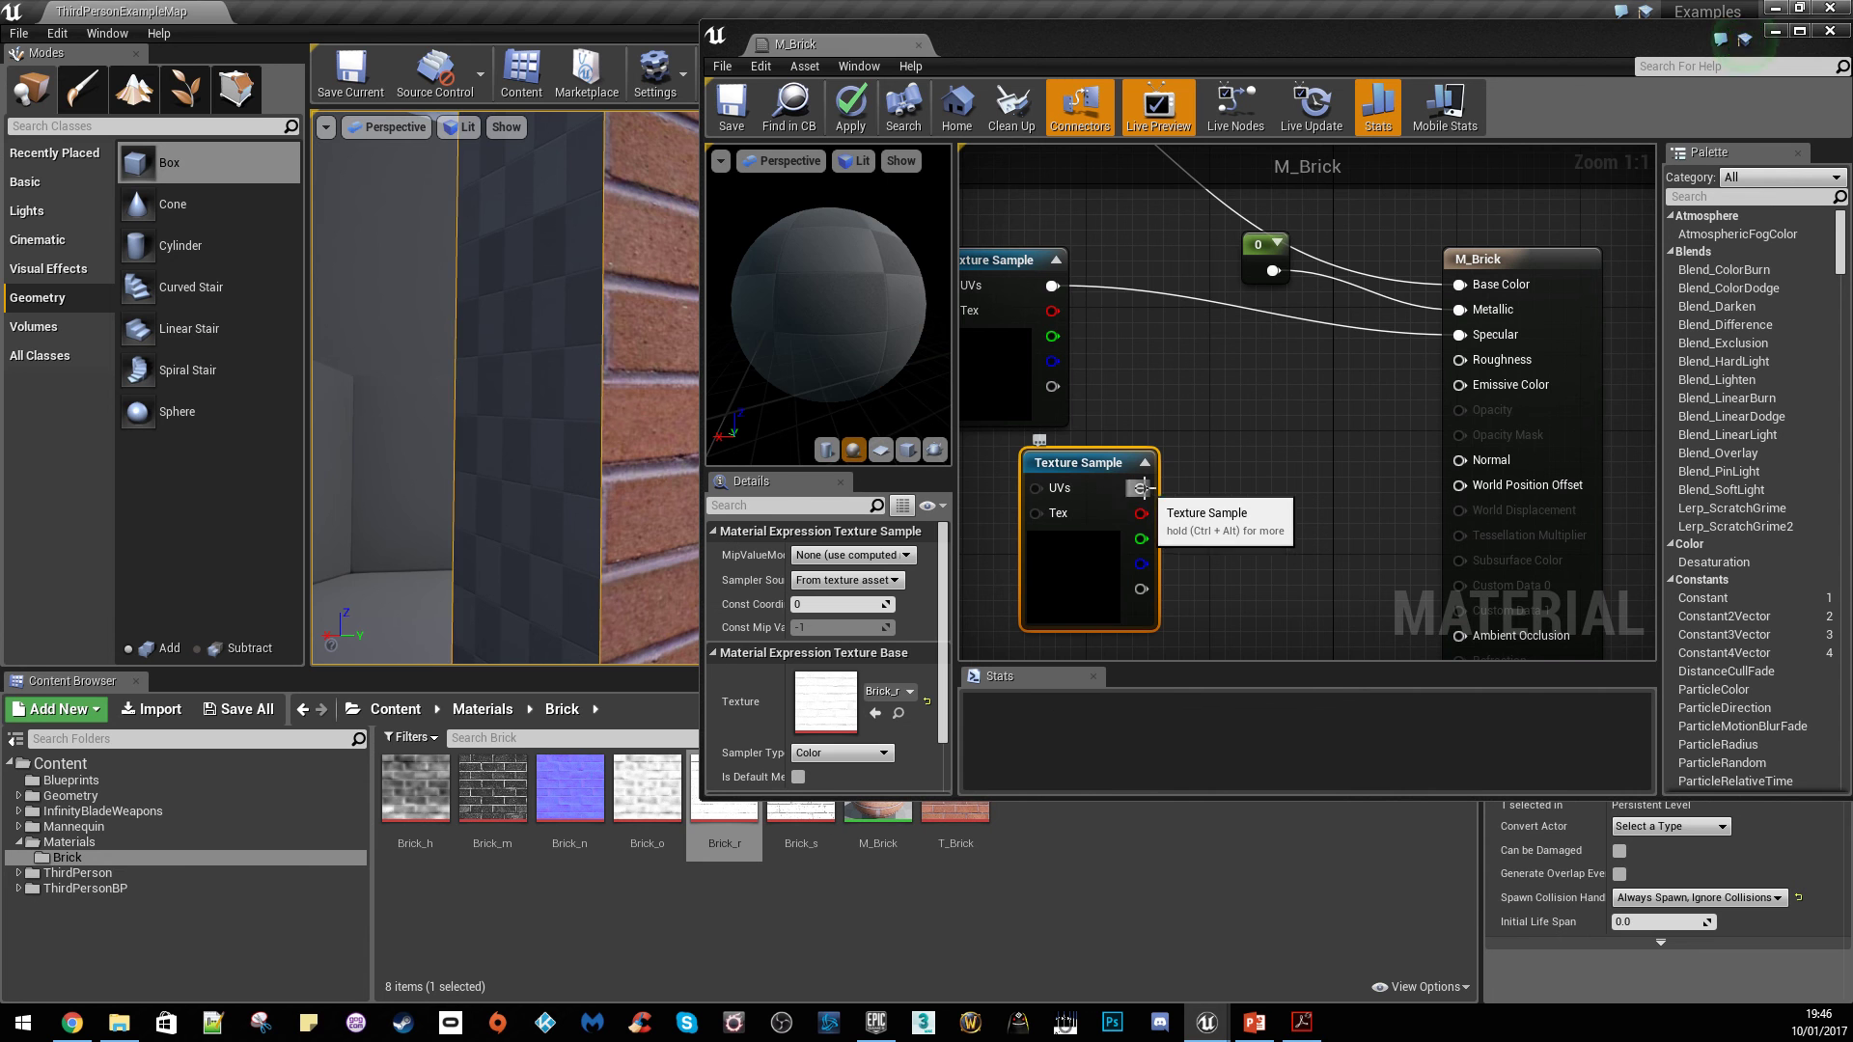
left_click_drag(1141, 487, 1461, 360)
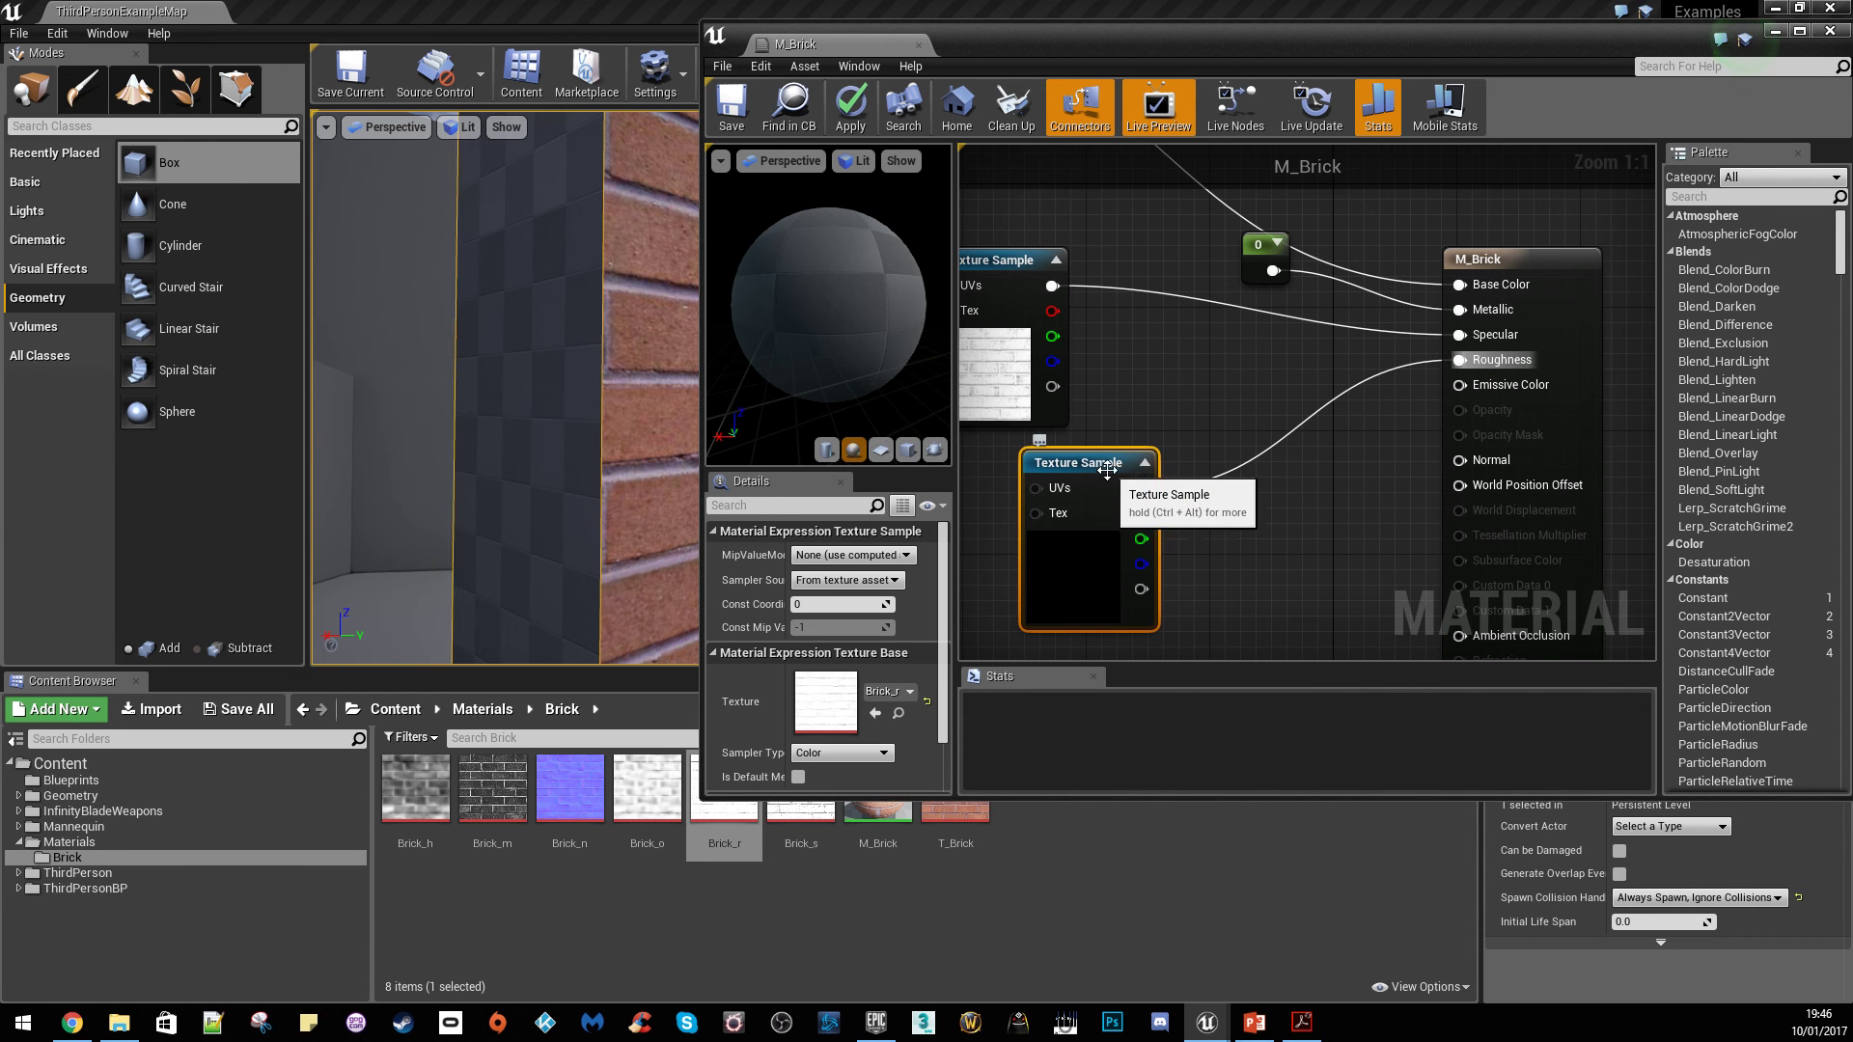
left_click_drag(1107, 470, 1016, 453)
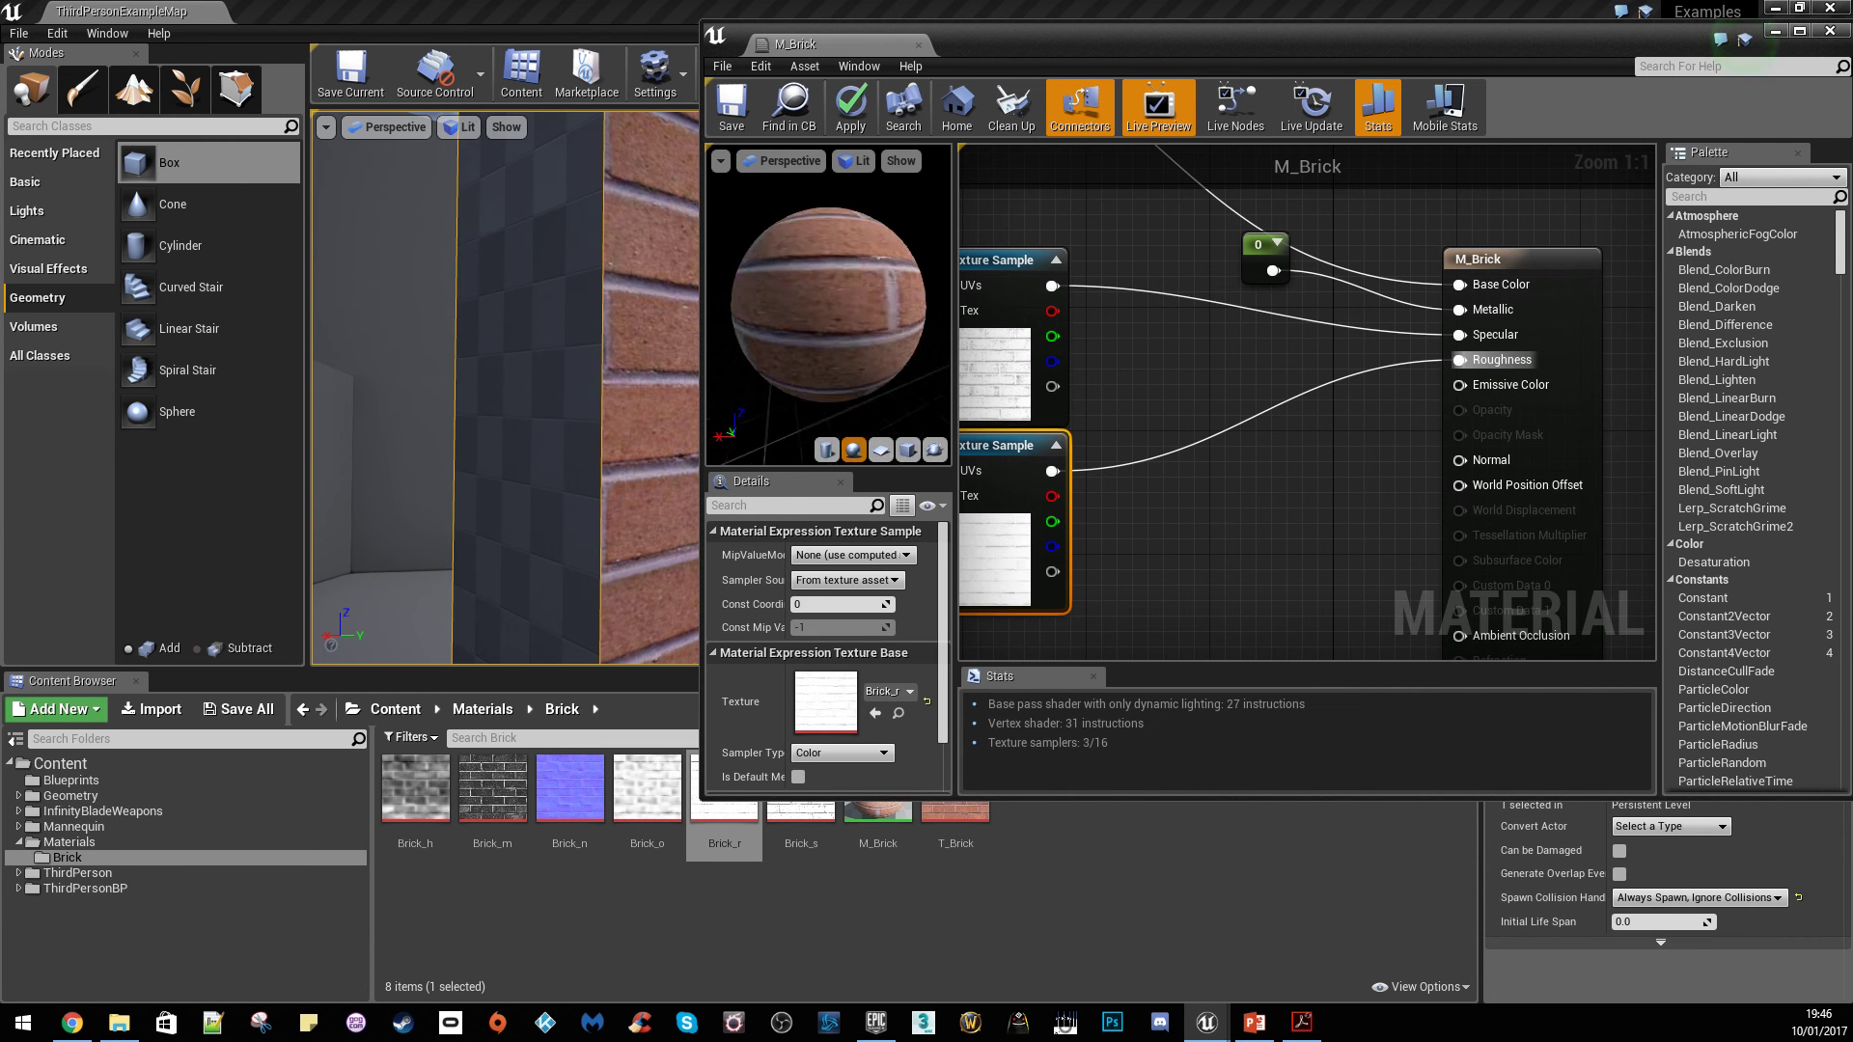
Apply the specular and roughness changes to M_Brick and inspect the brick wall in the level
left_click_drag(884, 359, 884, 255)
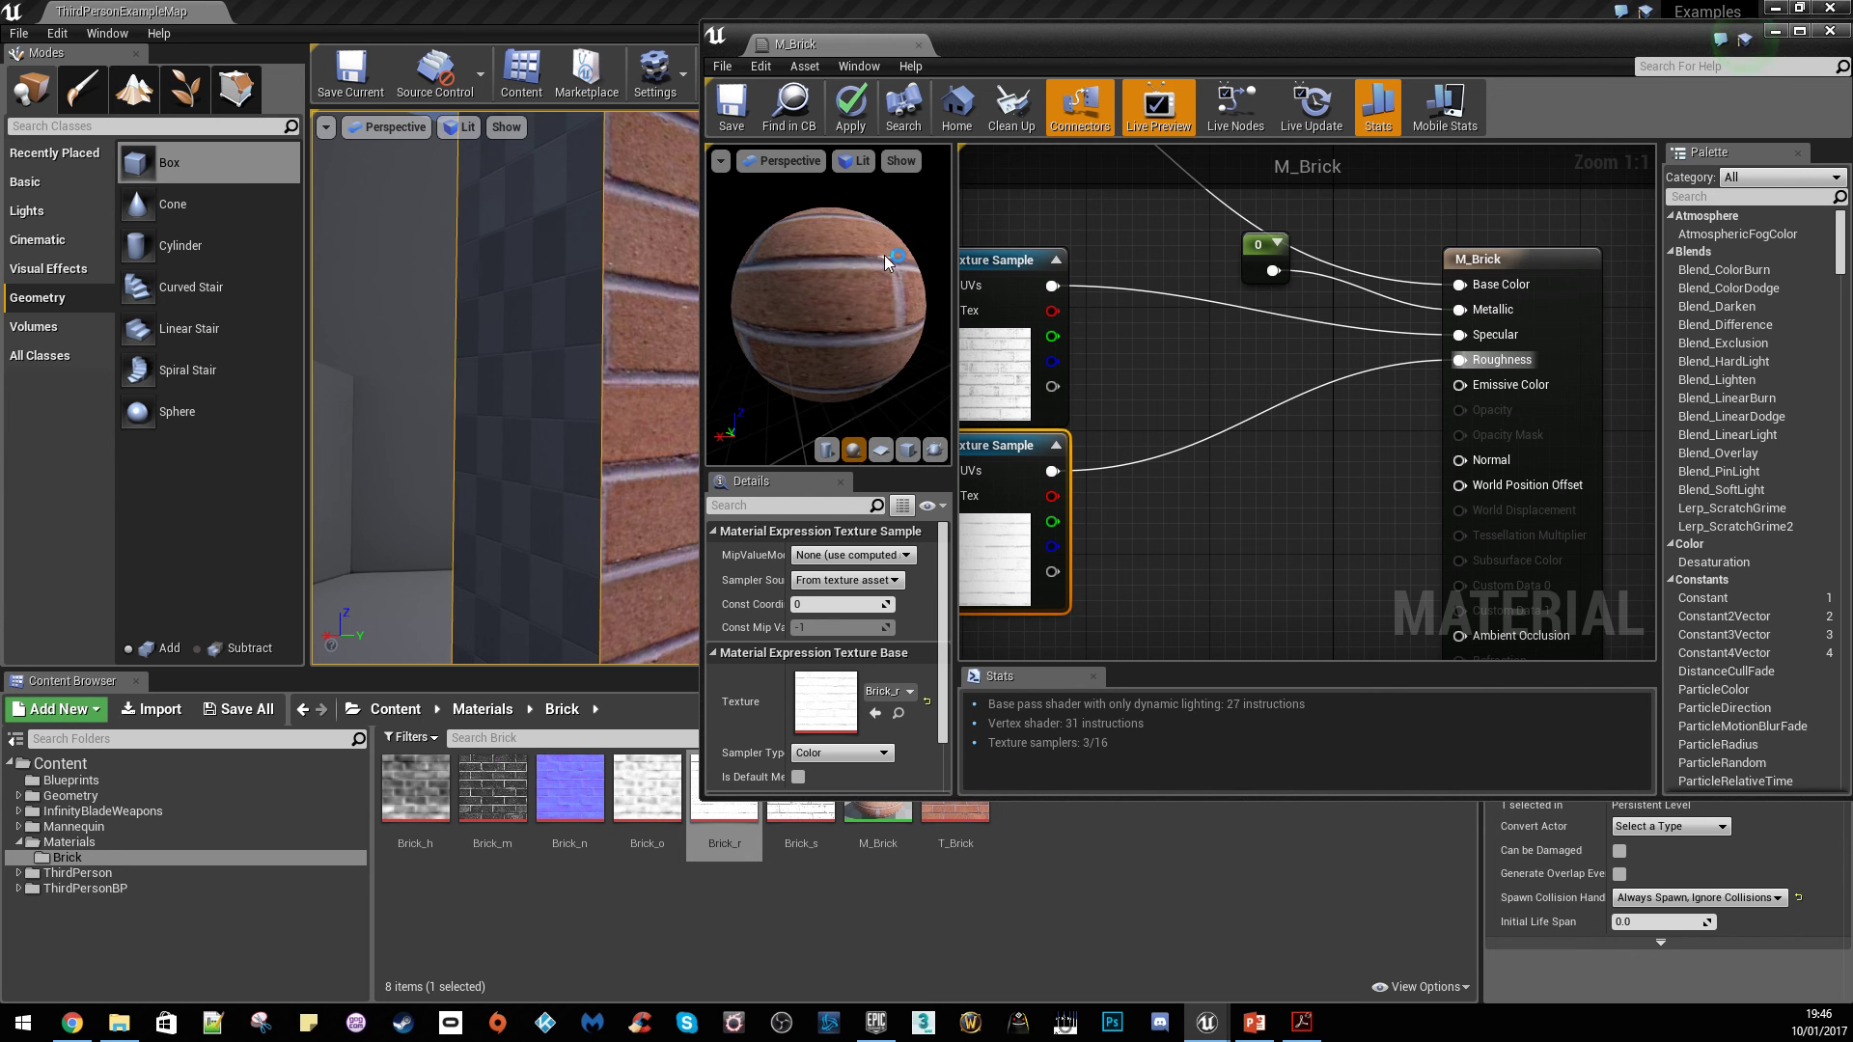
right_click_drag(501, 393, 589, 377)
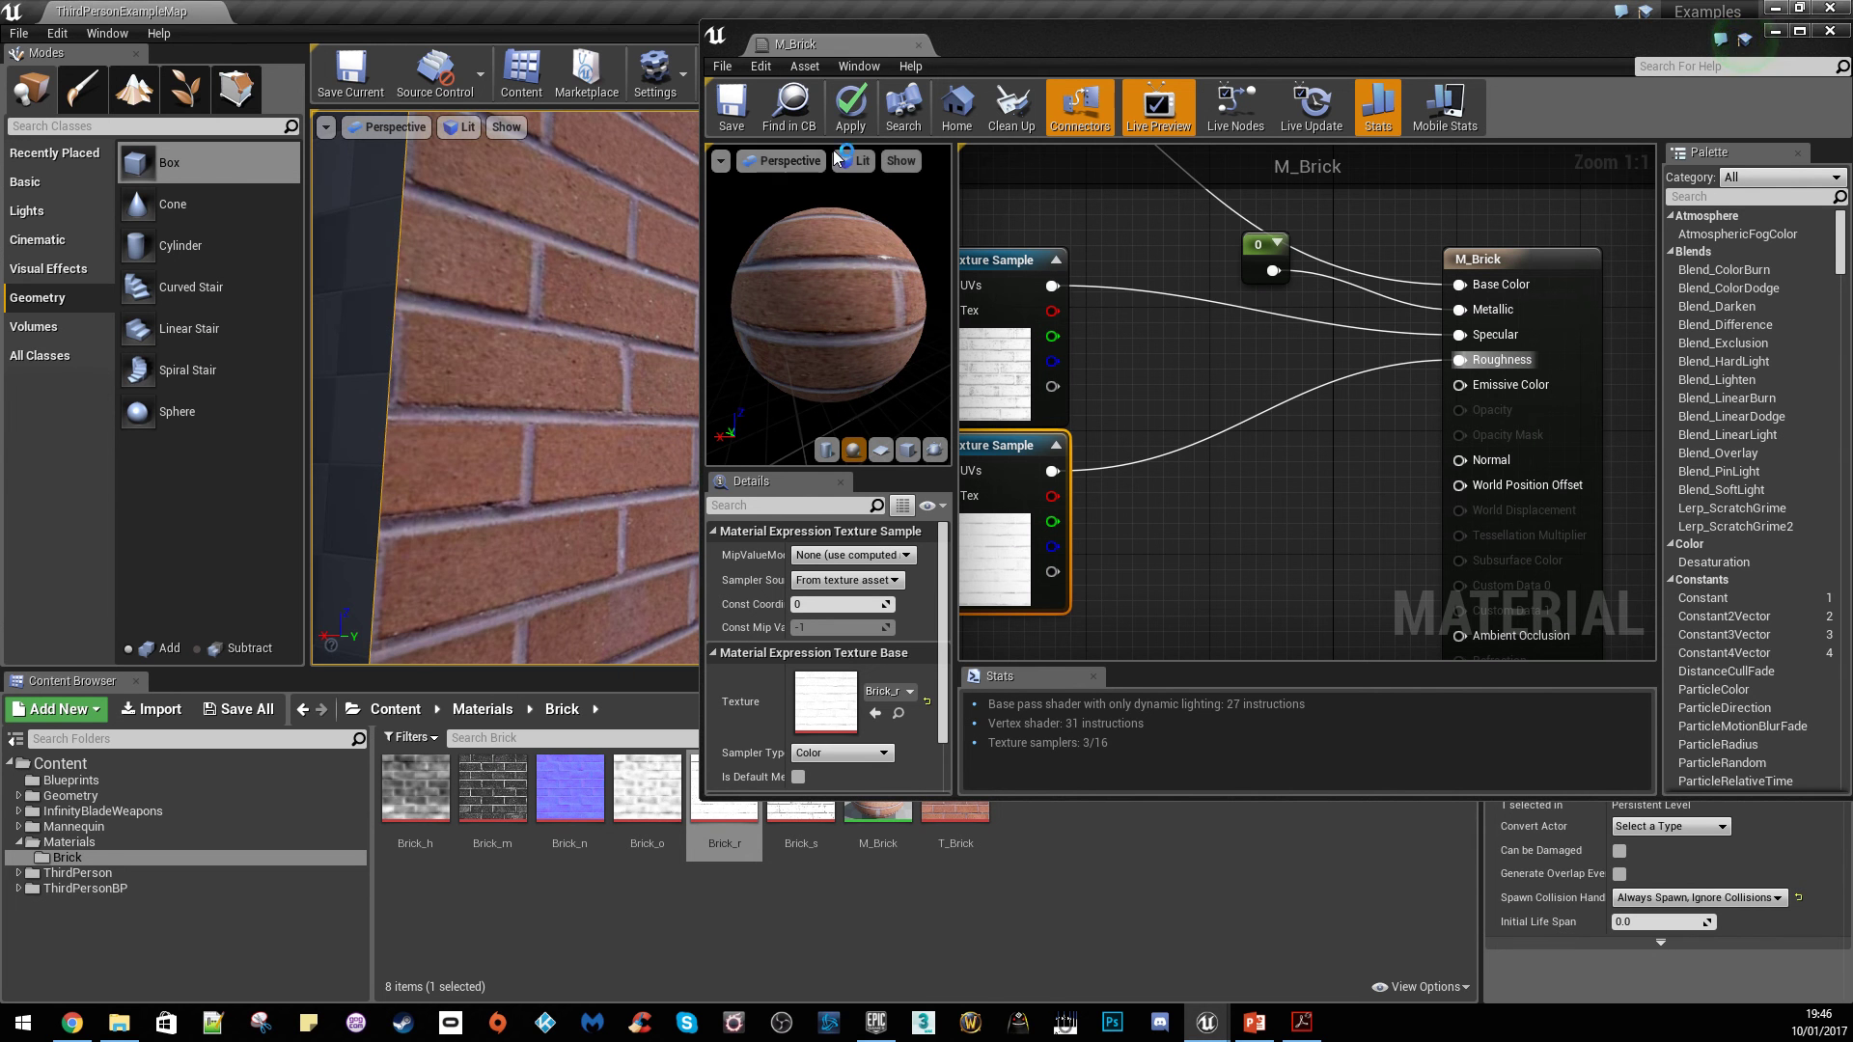
left_click(850, 109)
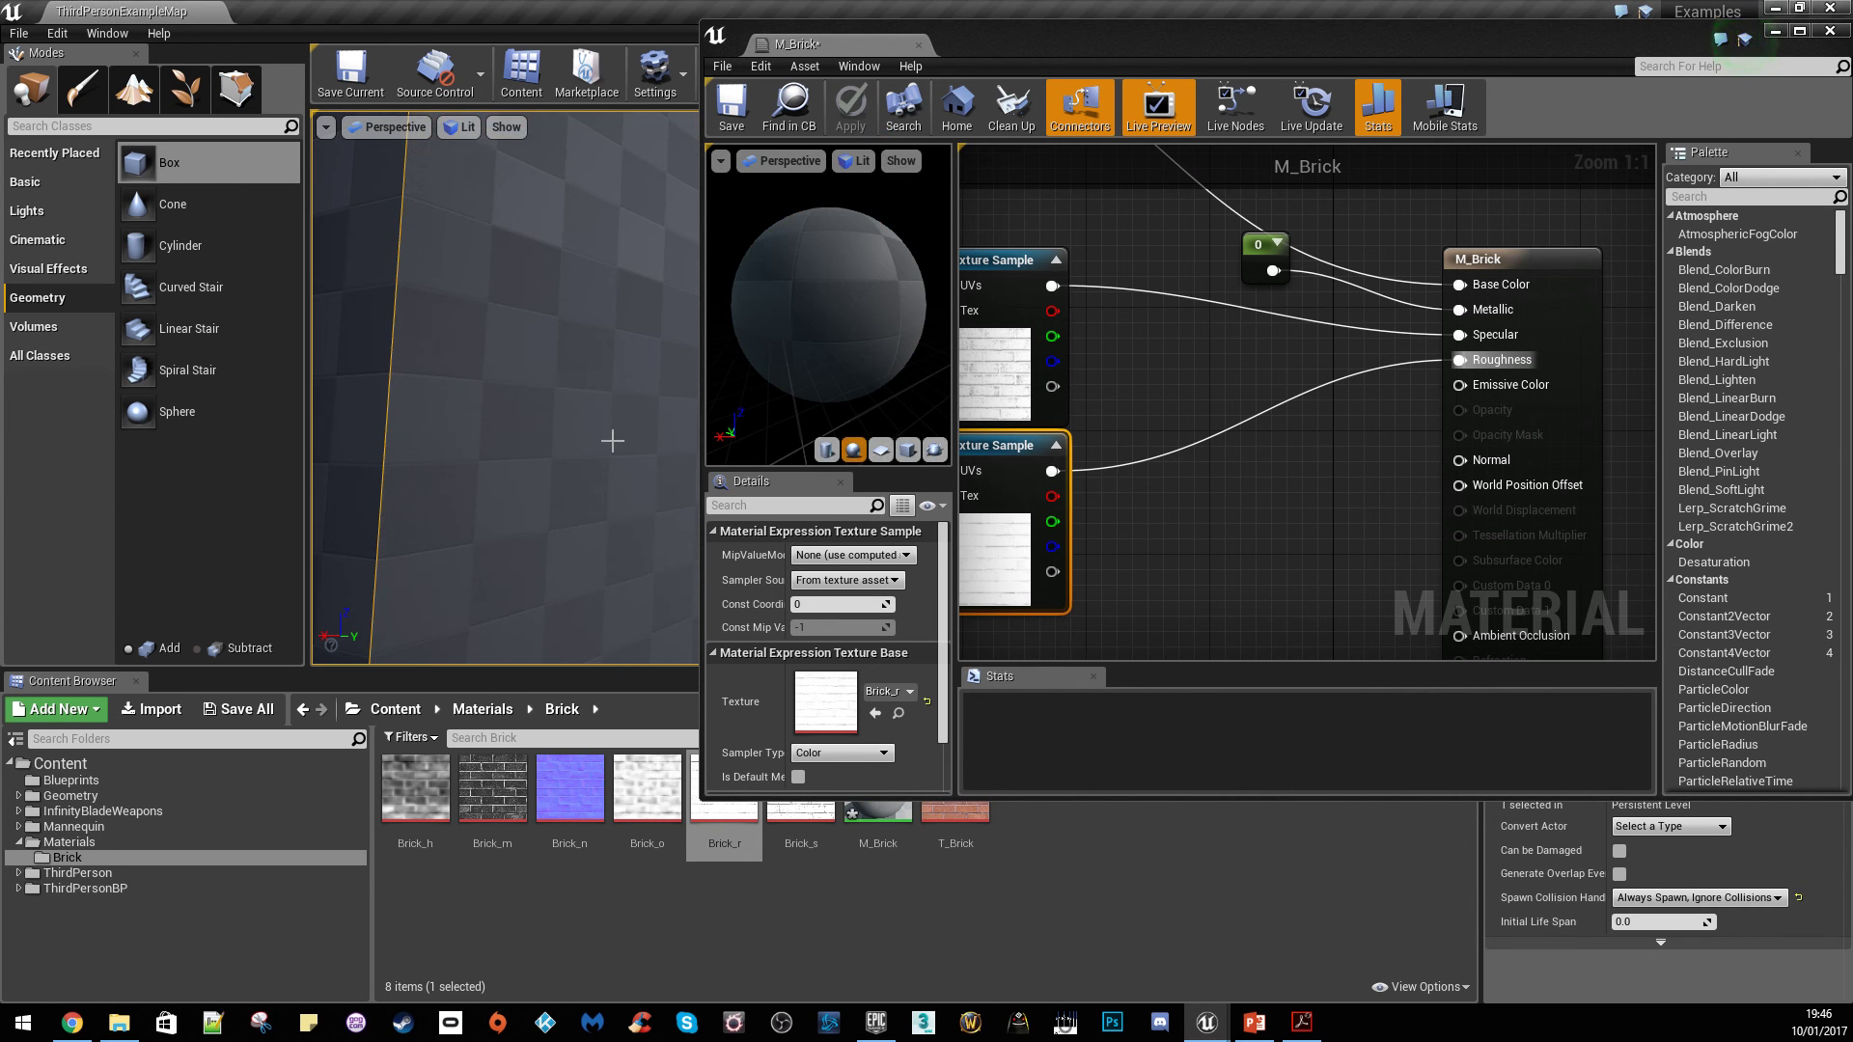
right_click_drag(612, 441, 406, 446)
Connect a Brick_n texture sample to the Normal input, apply the material, and inspect the wall in the level
right_click_drag(1315, 591, 1504, 298)
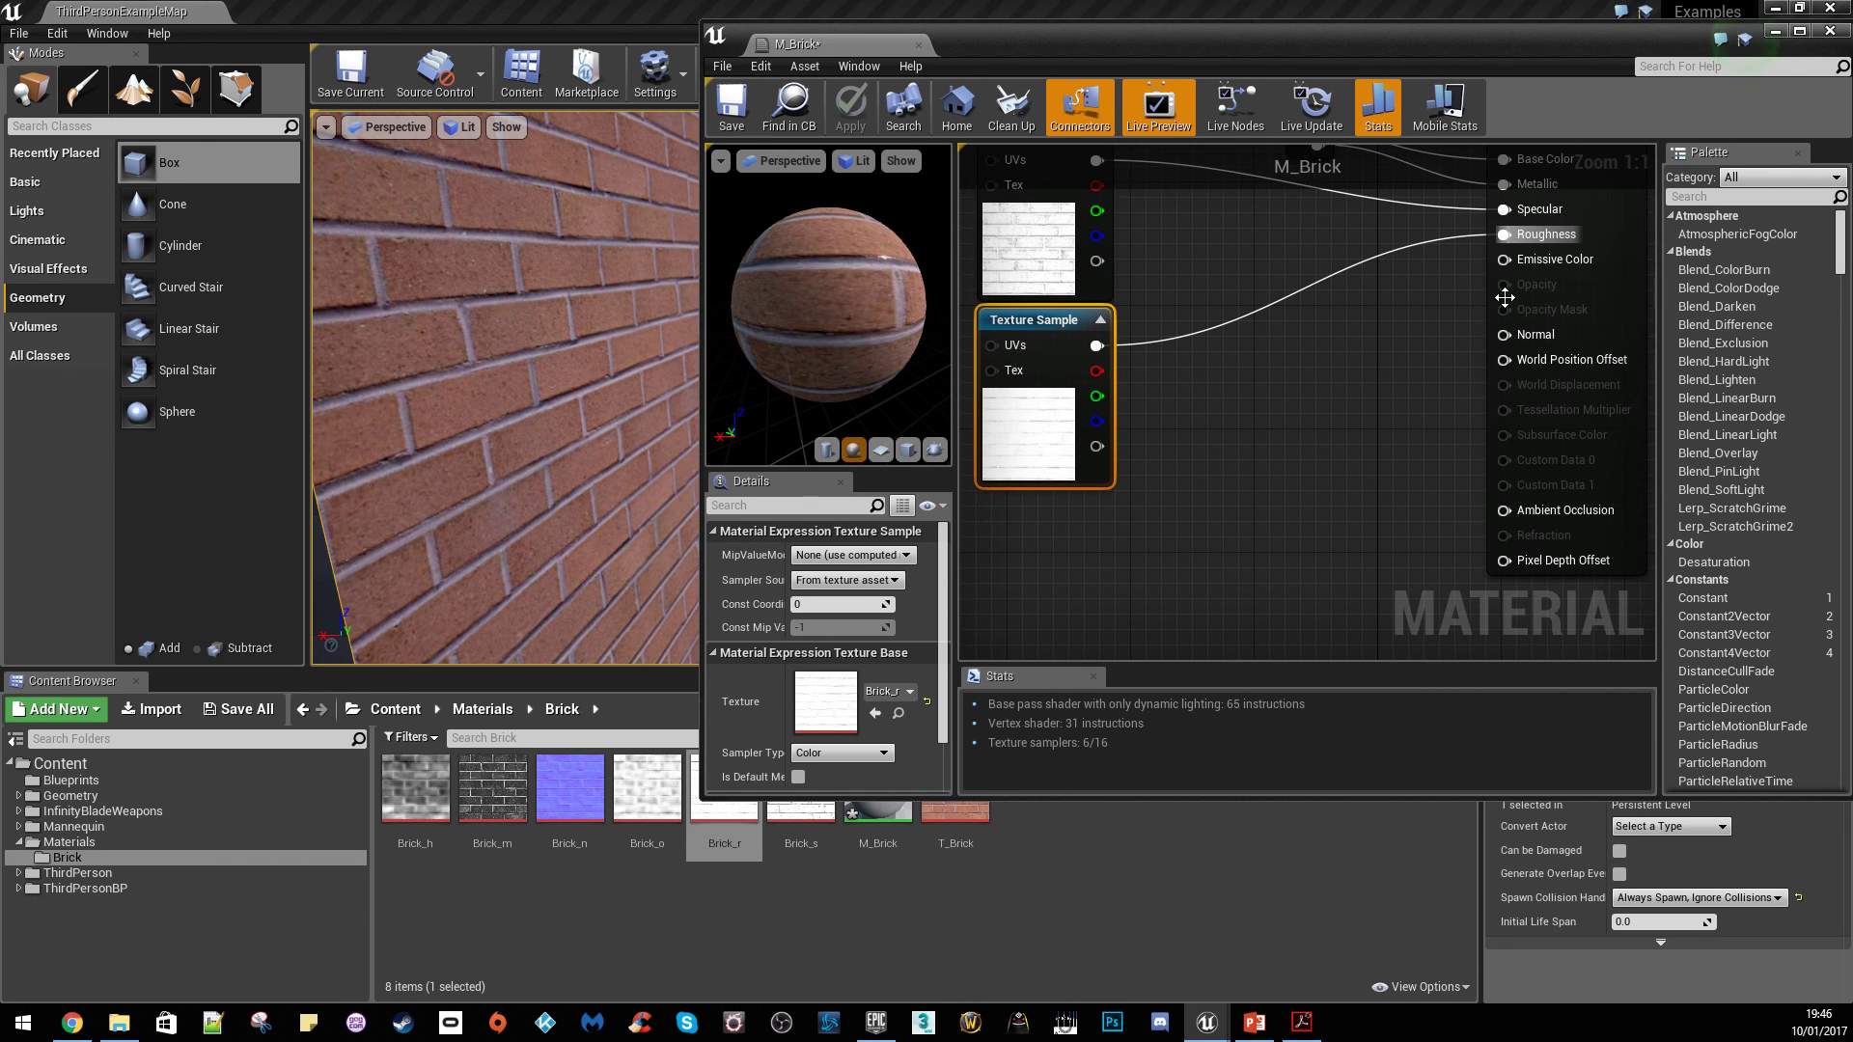
left_click_drag(570, 786, 1511, 334)
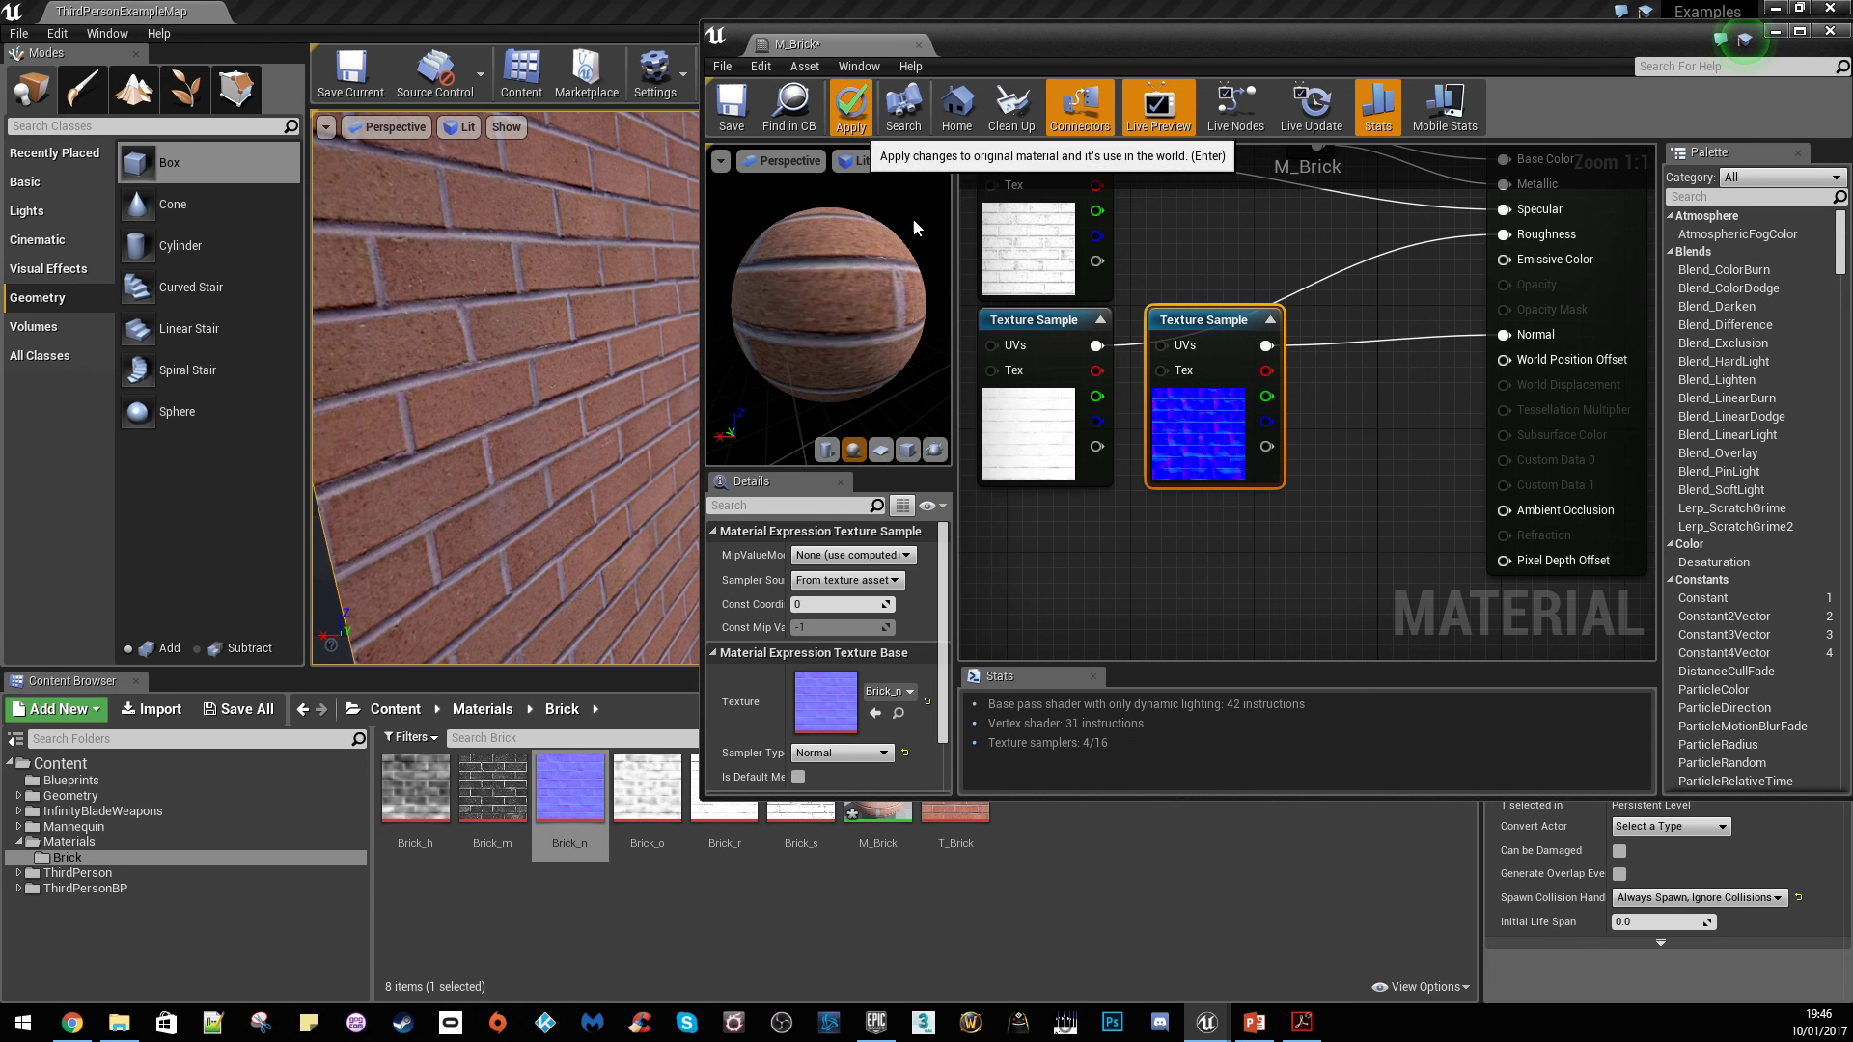
left_click(855, 109)
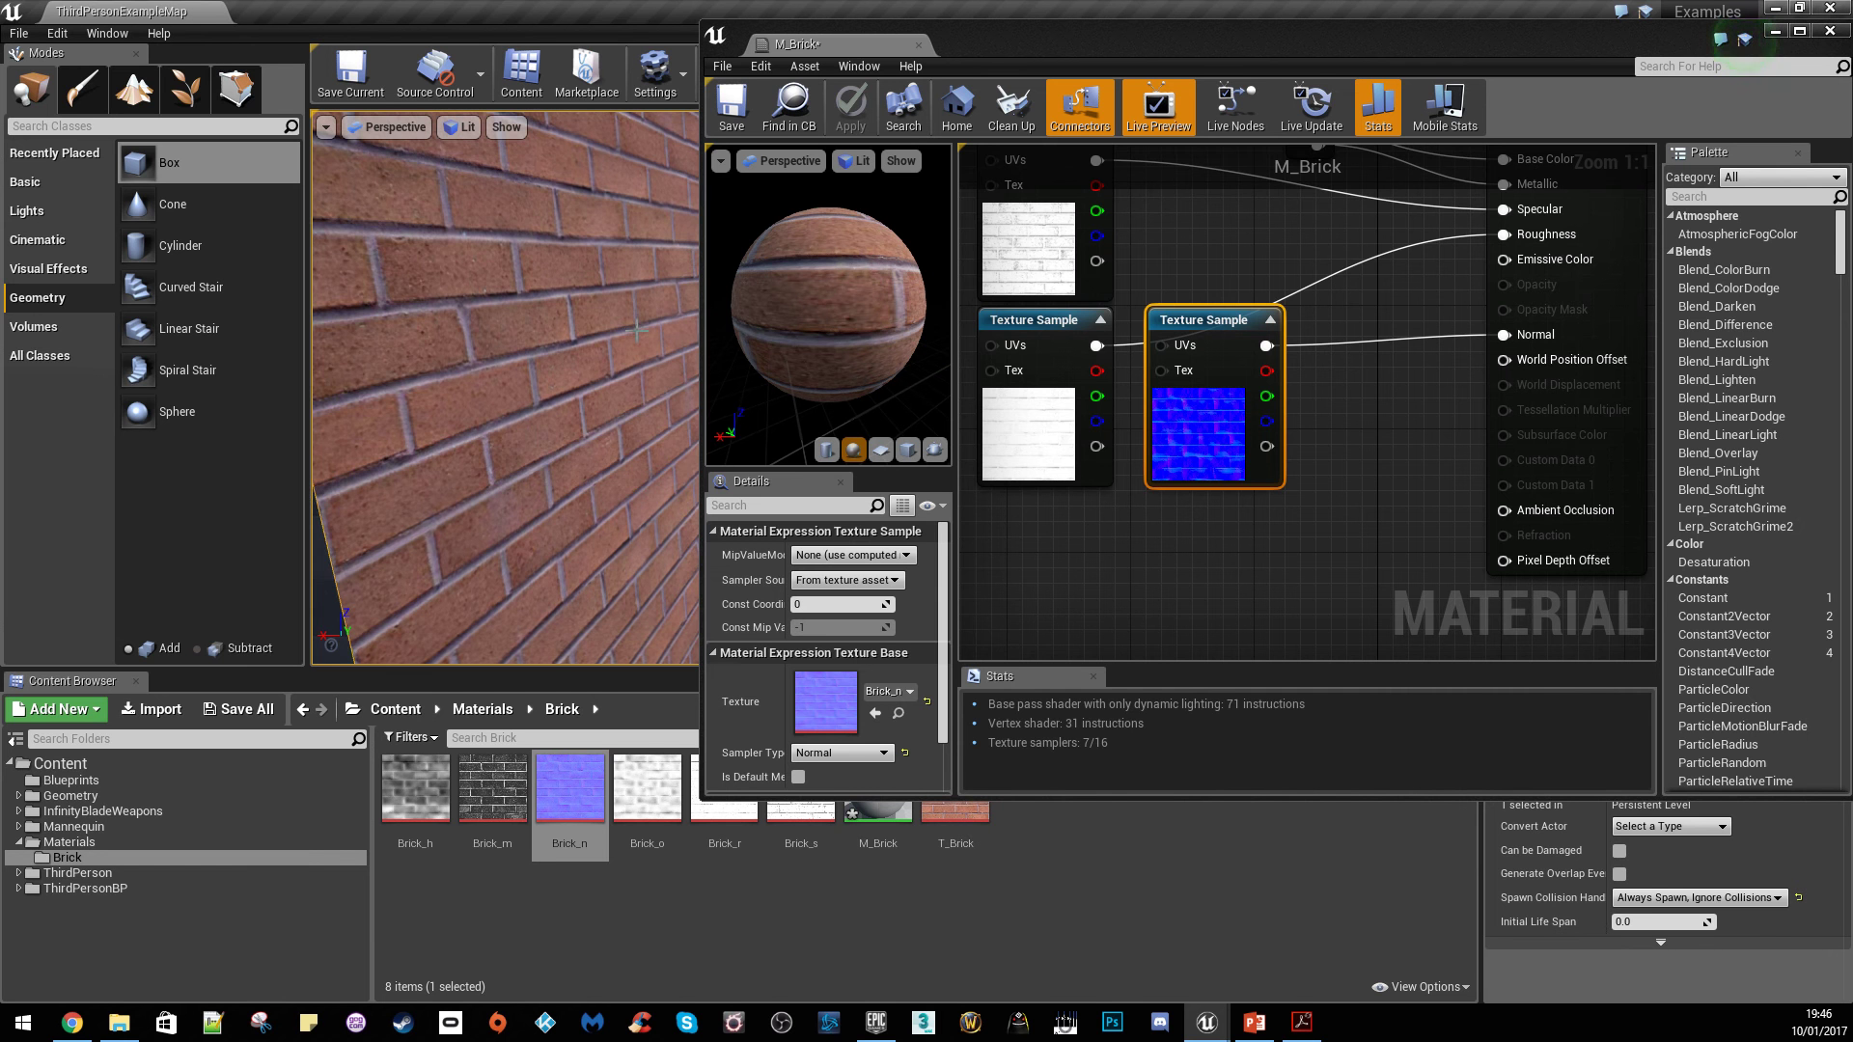
right_click_drag(636, 330, 624, 286)
key("w")
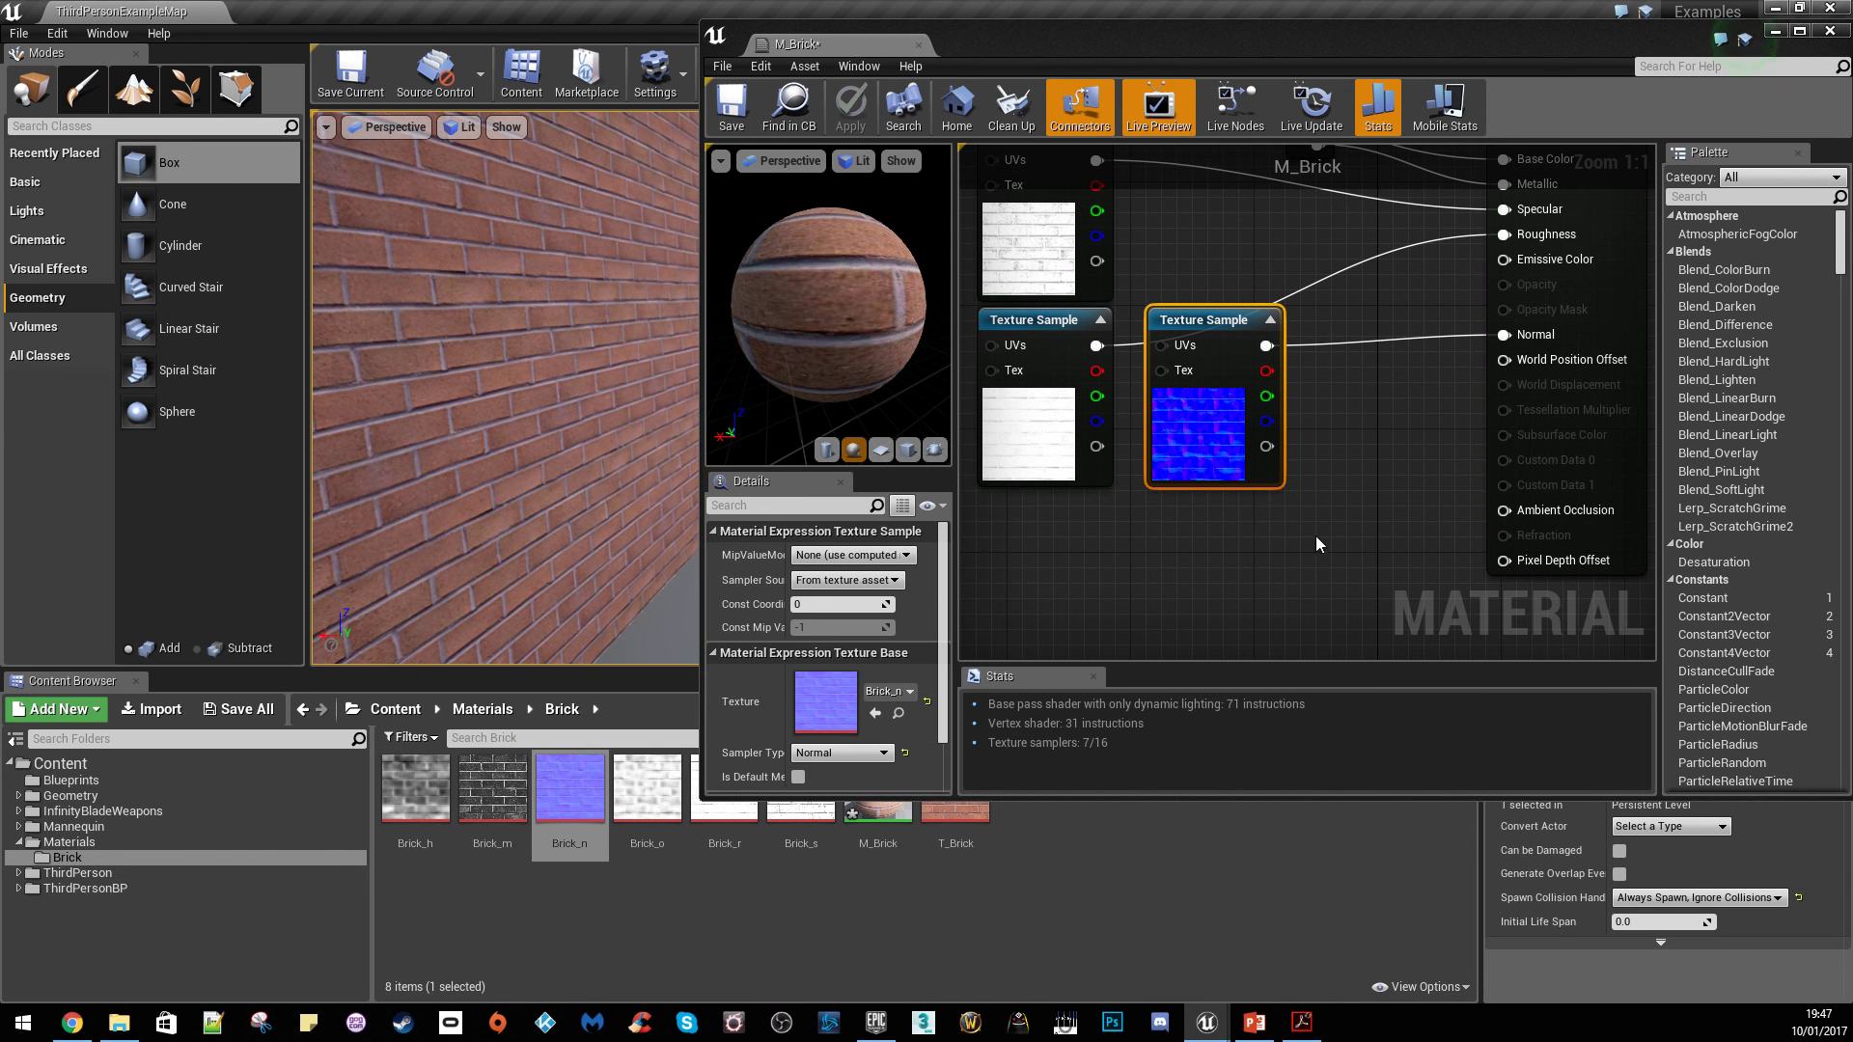
Add a Brick_o texture sample, wire it to Ambient Occlusion, and place it below the other texture nodes
left_click_drag(647, 801, 1072, 540)
left_click_drag(1177, 569, 1506, 510)
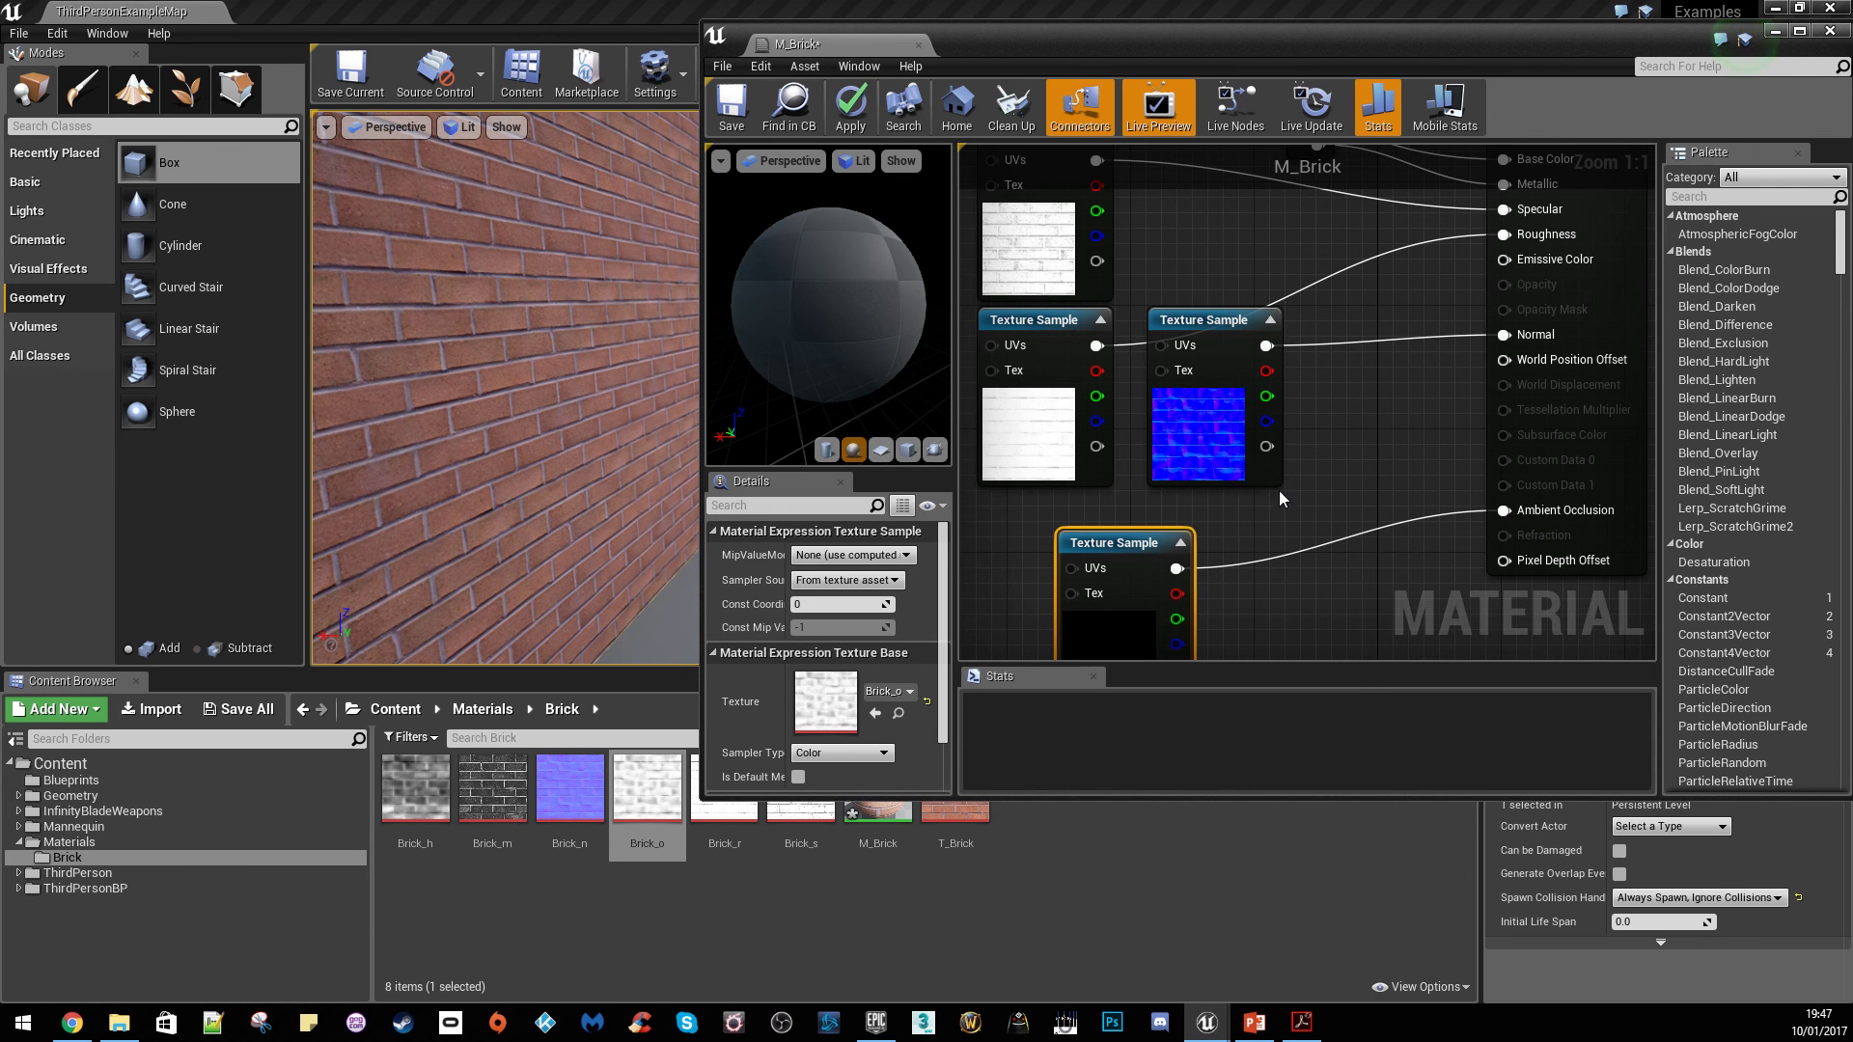
right_click_drag(1284, 487, 1239, 371)
right_click_drag(1220, 567, 1185, 592)
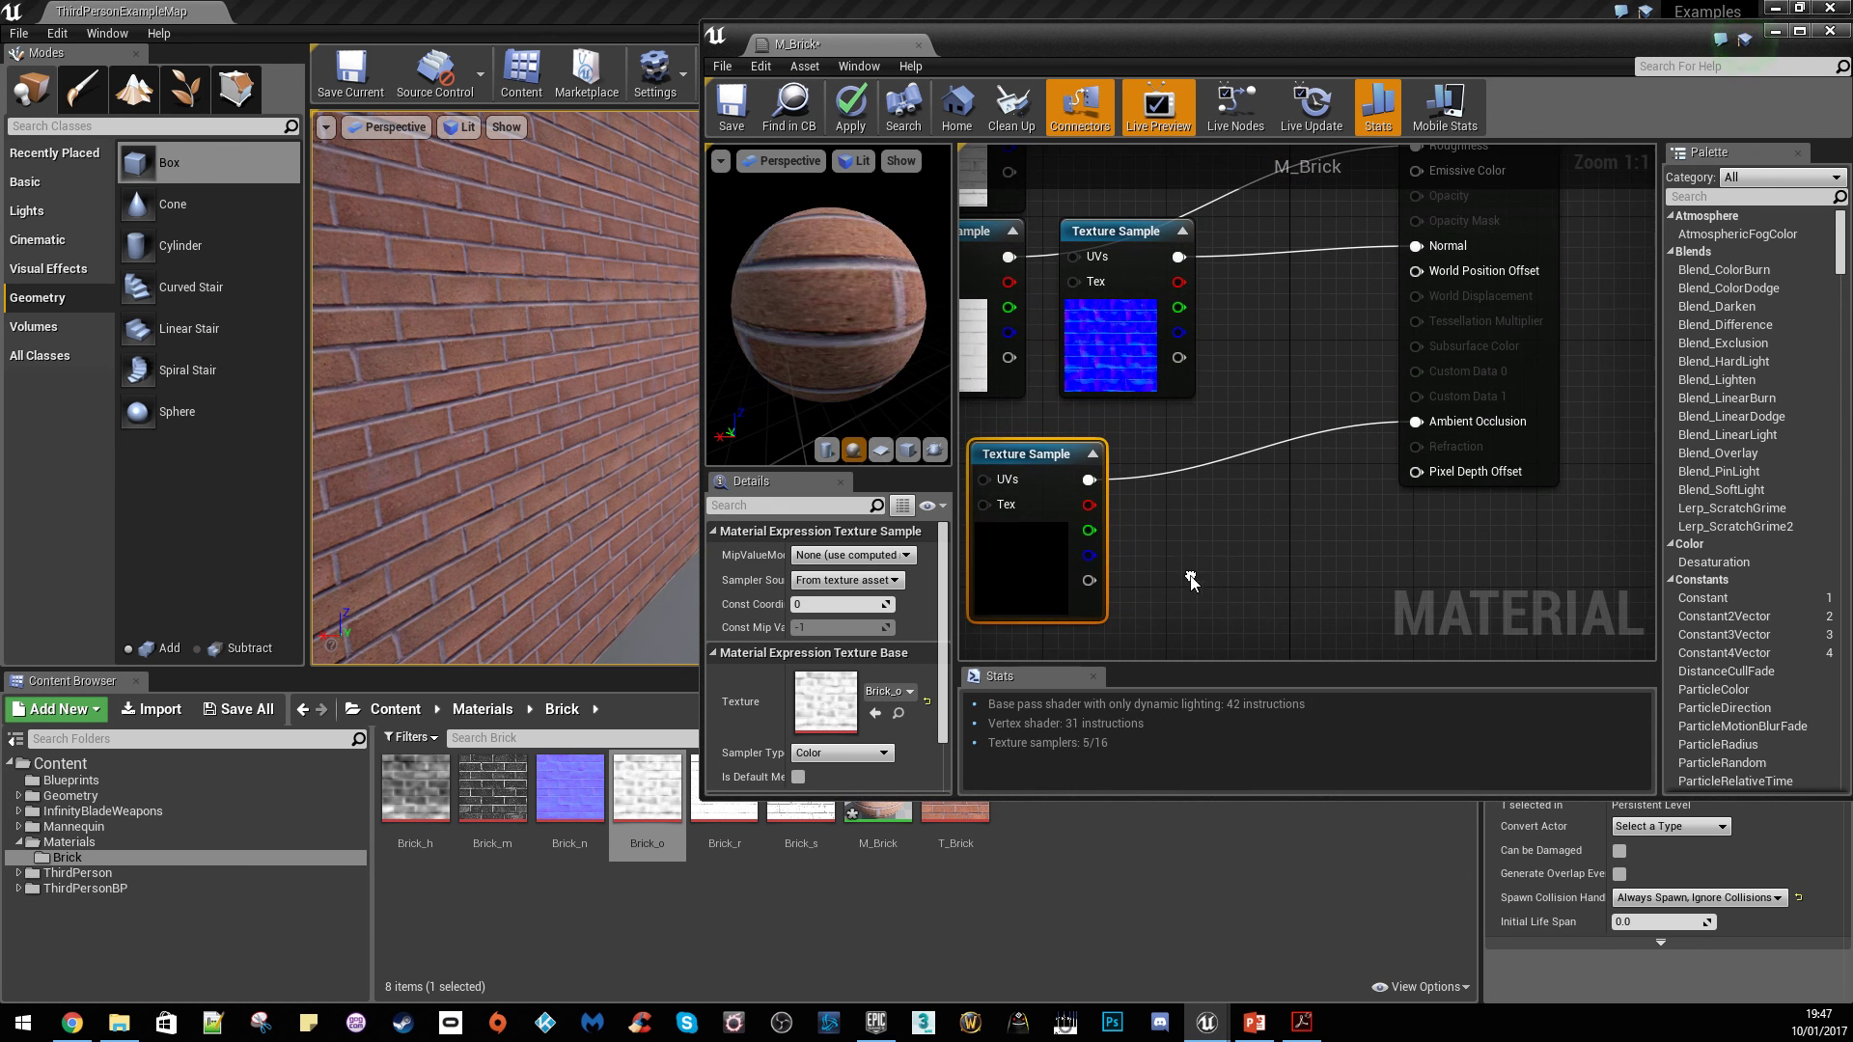
left_click_drag(1031, 458, 979, 488)
Move the M_Brick node further from the texture nodes and set its D3D11 tessellation mode to Flat Tessellation
right_click_drag(1168, 493, 1179, 603)
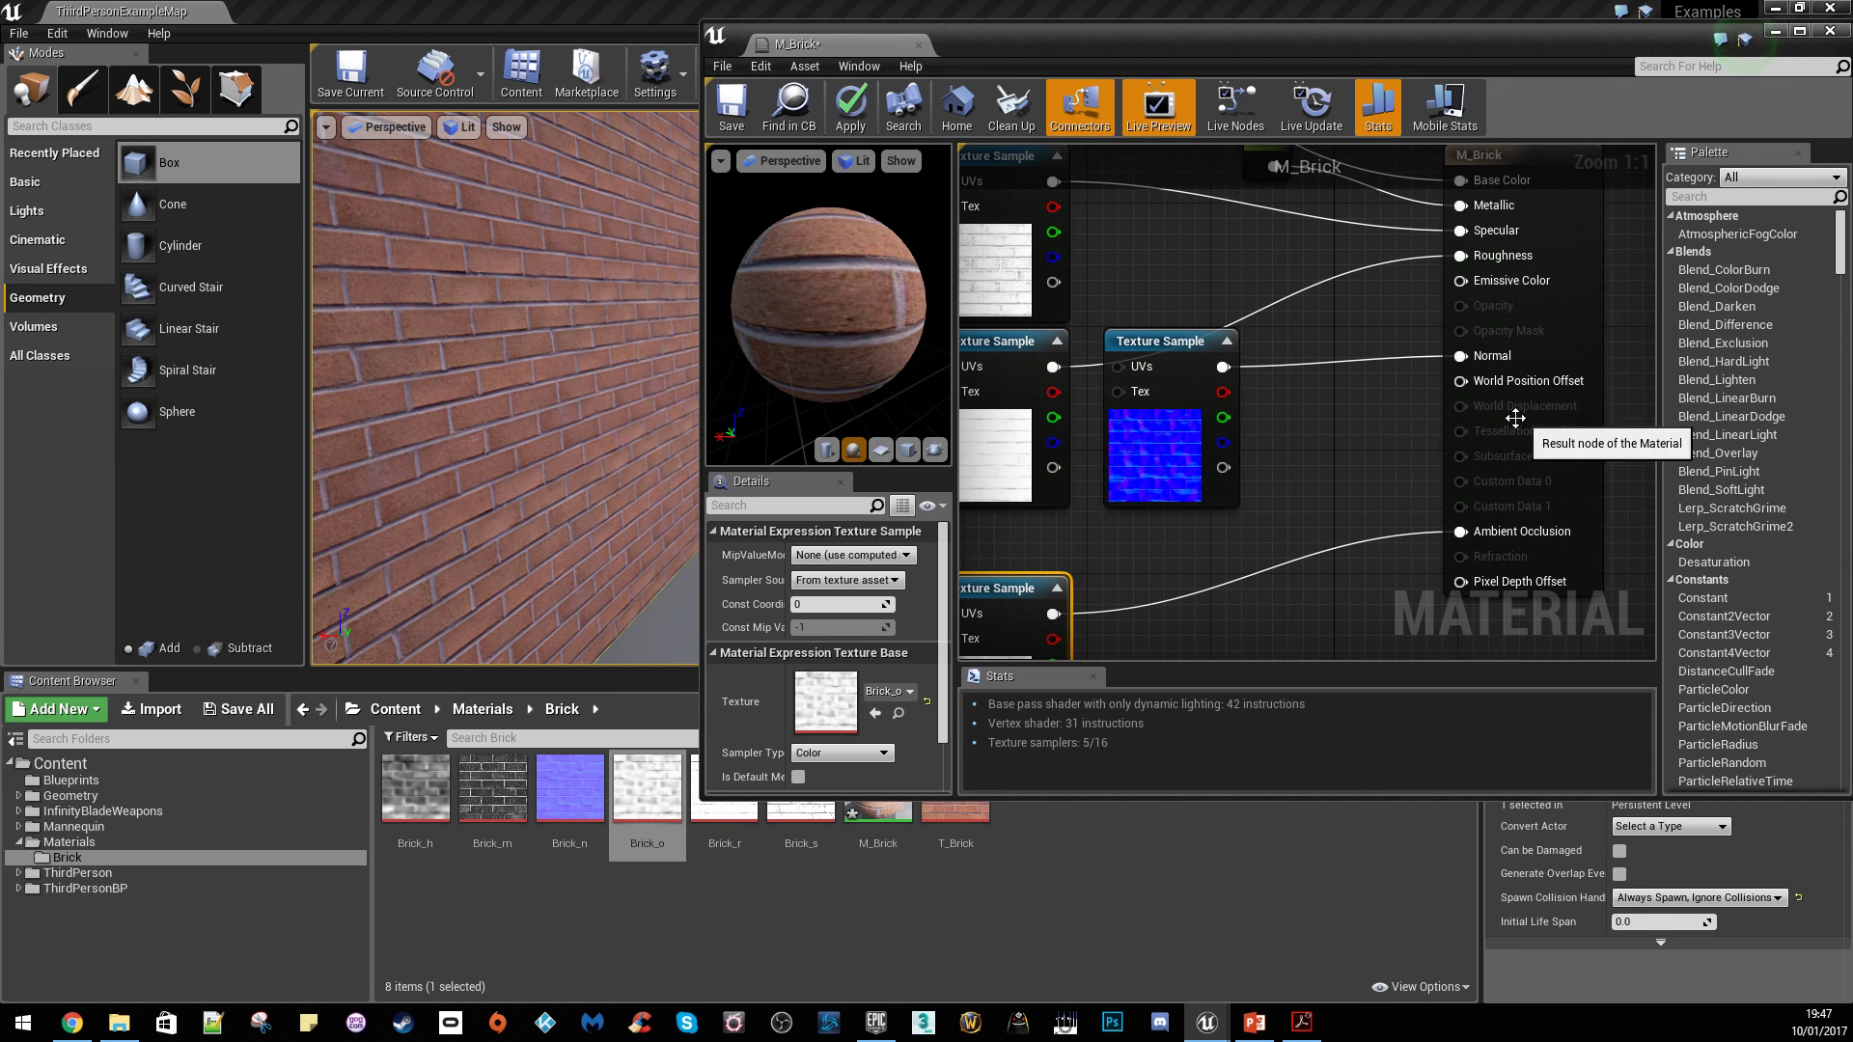
right_click_drag(1412, 424, 1136, 534)
left_click(1429, 309)
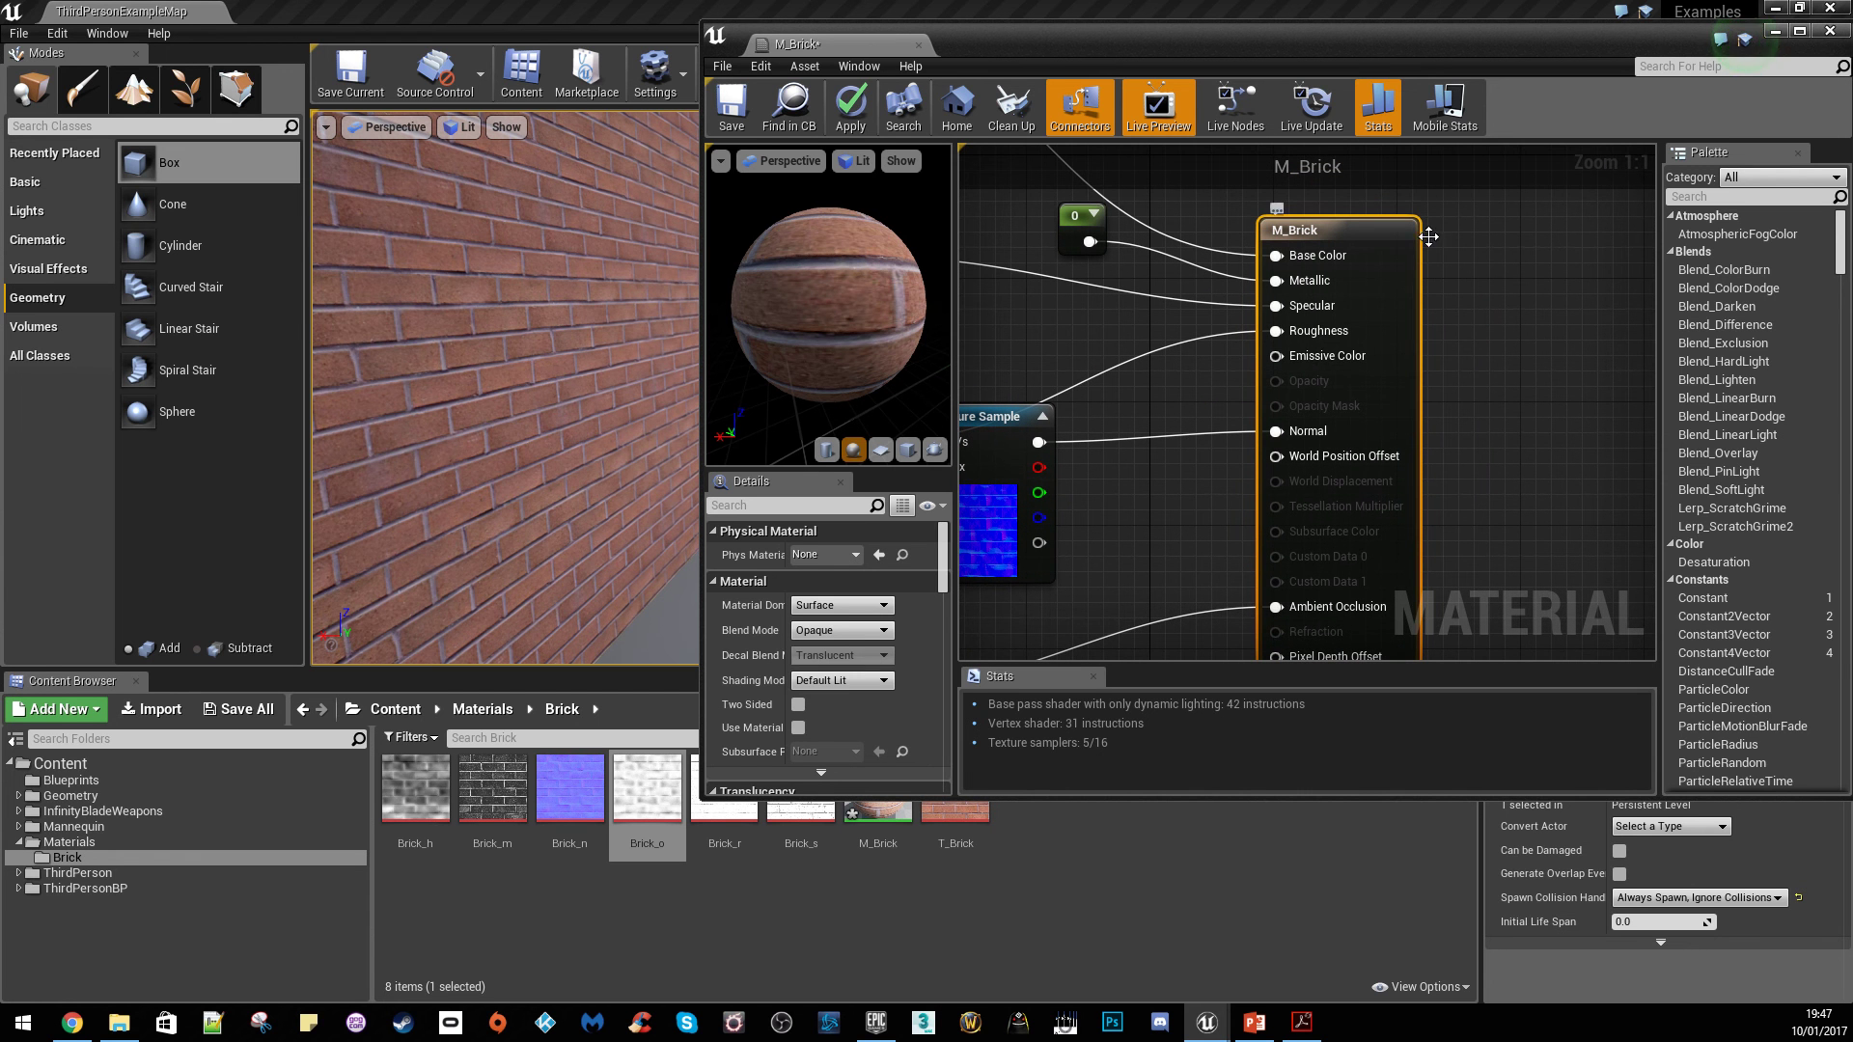
left_click_drag(1428, 237, 1467, 236)
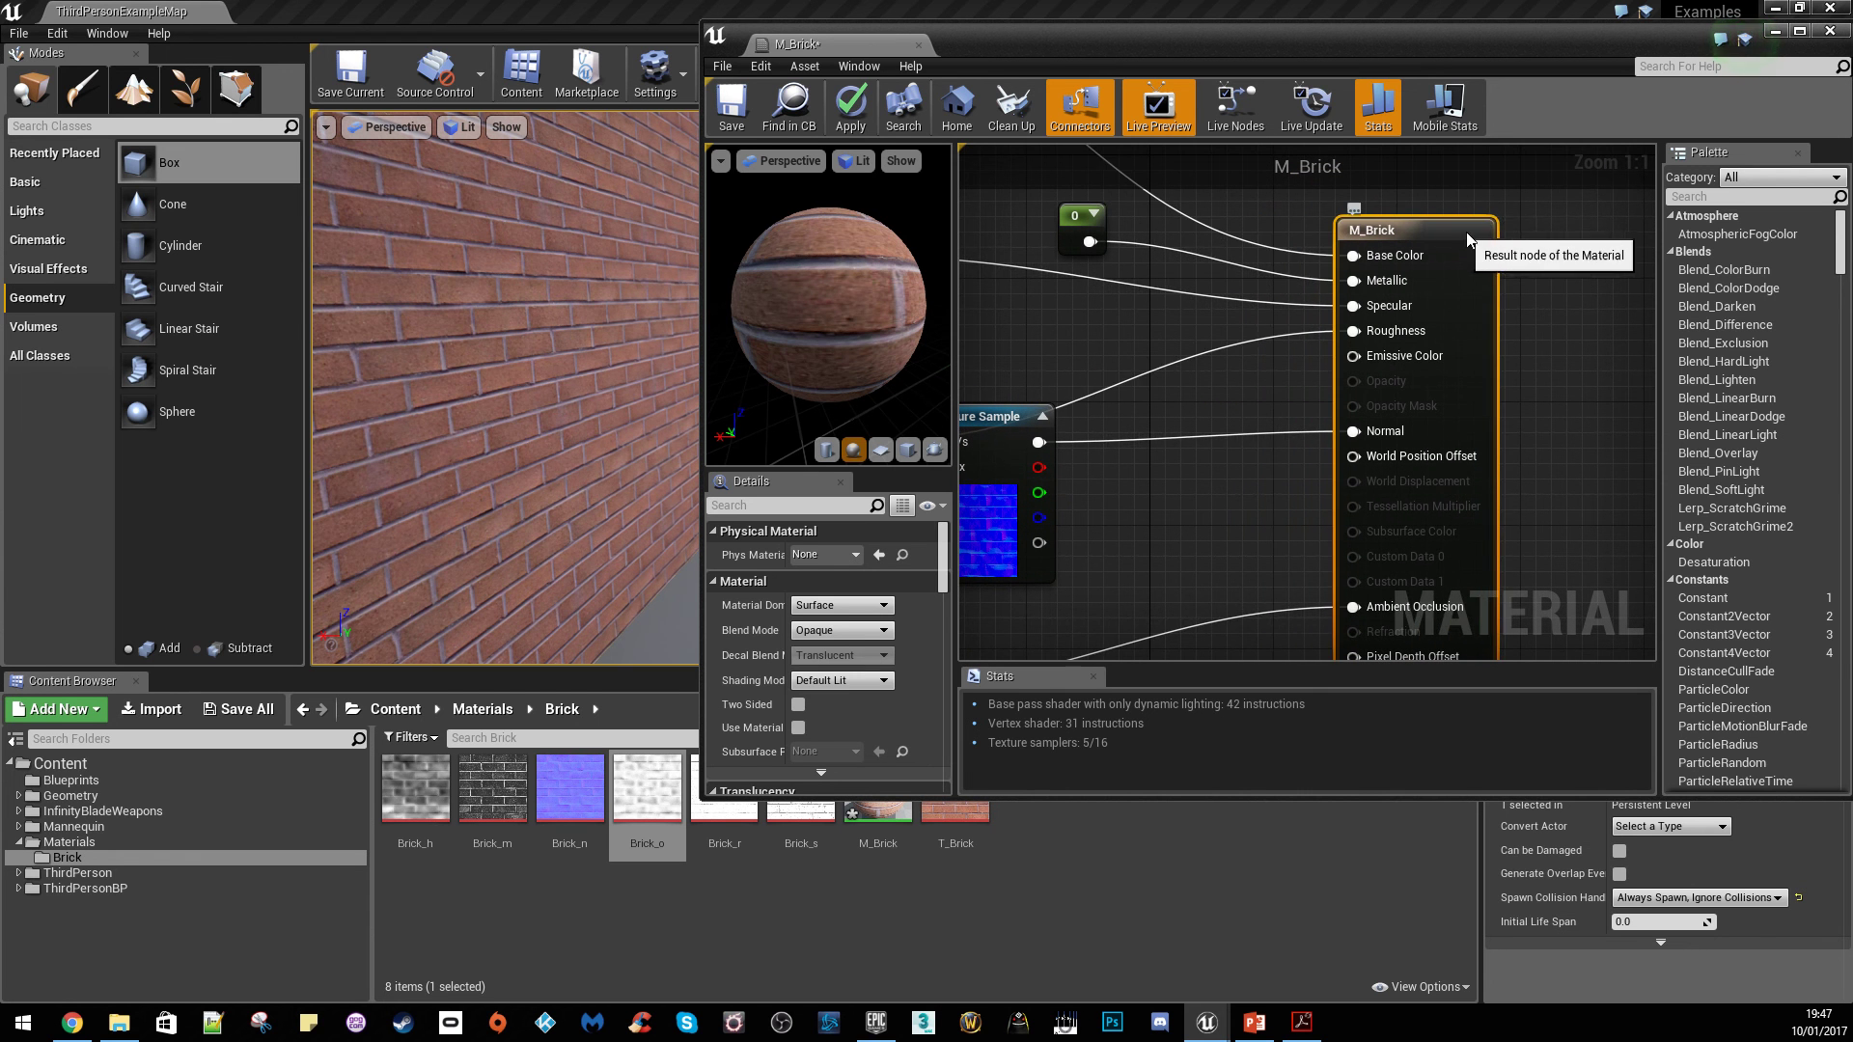
right_click_drag(1243, 355, 1338, 242)
scroll(882, 596, "down", 4)
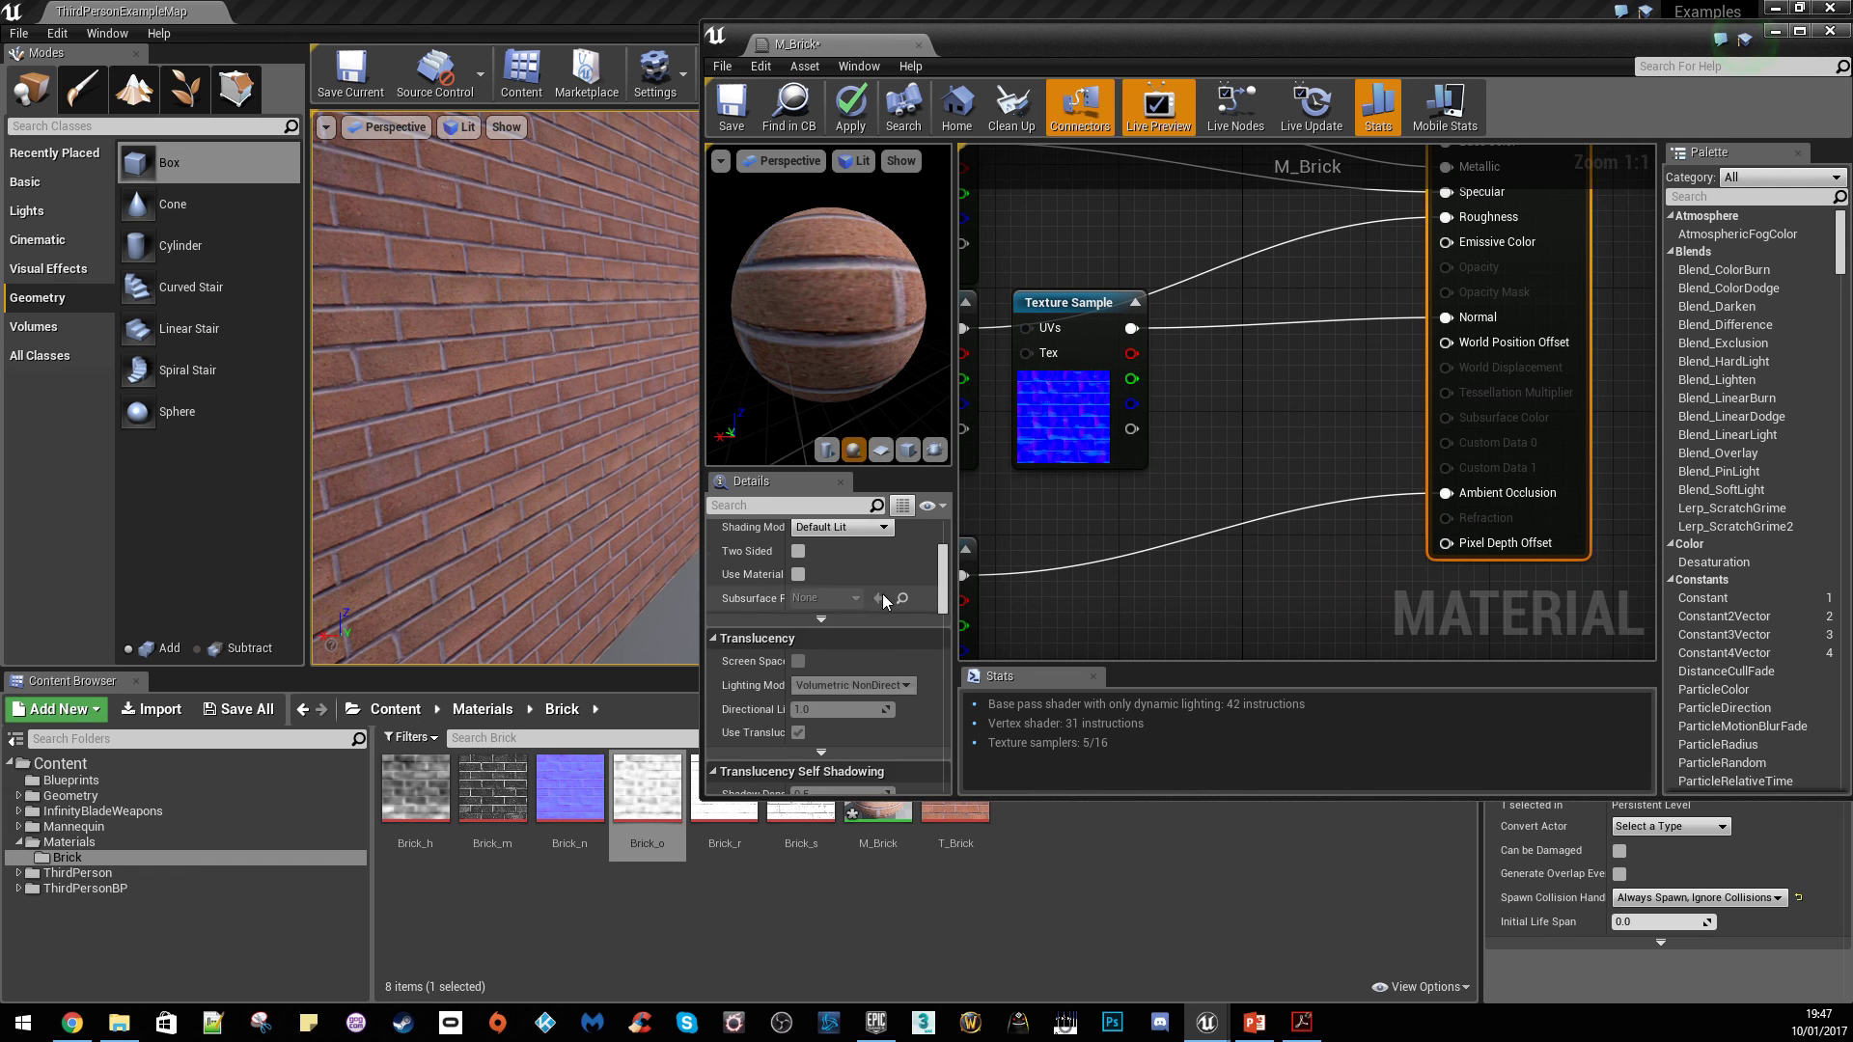
scroll(883, 594, "down", 10)
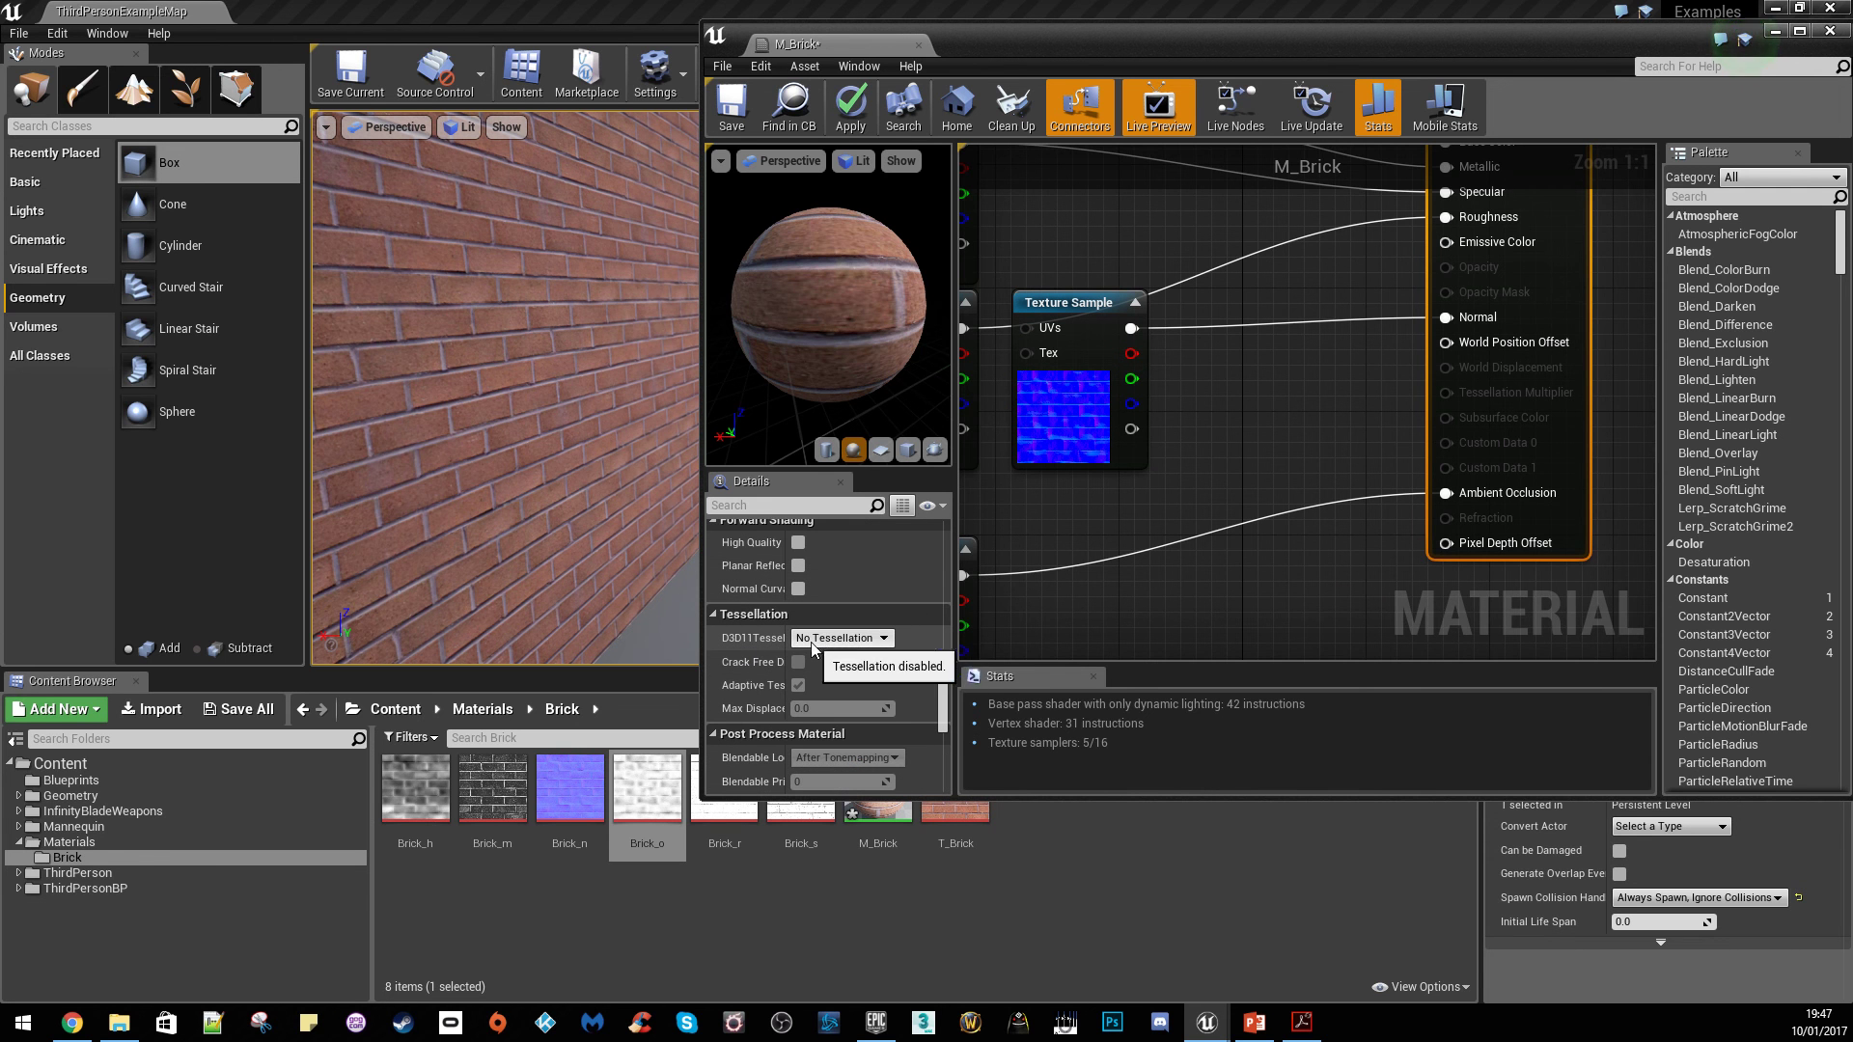
left_click(830, 641)
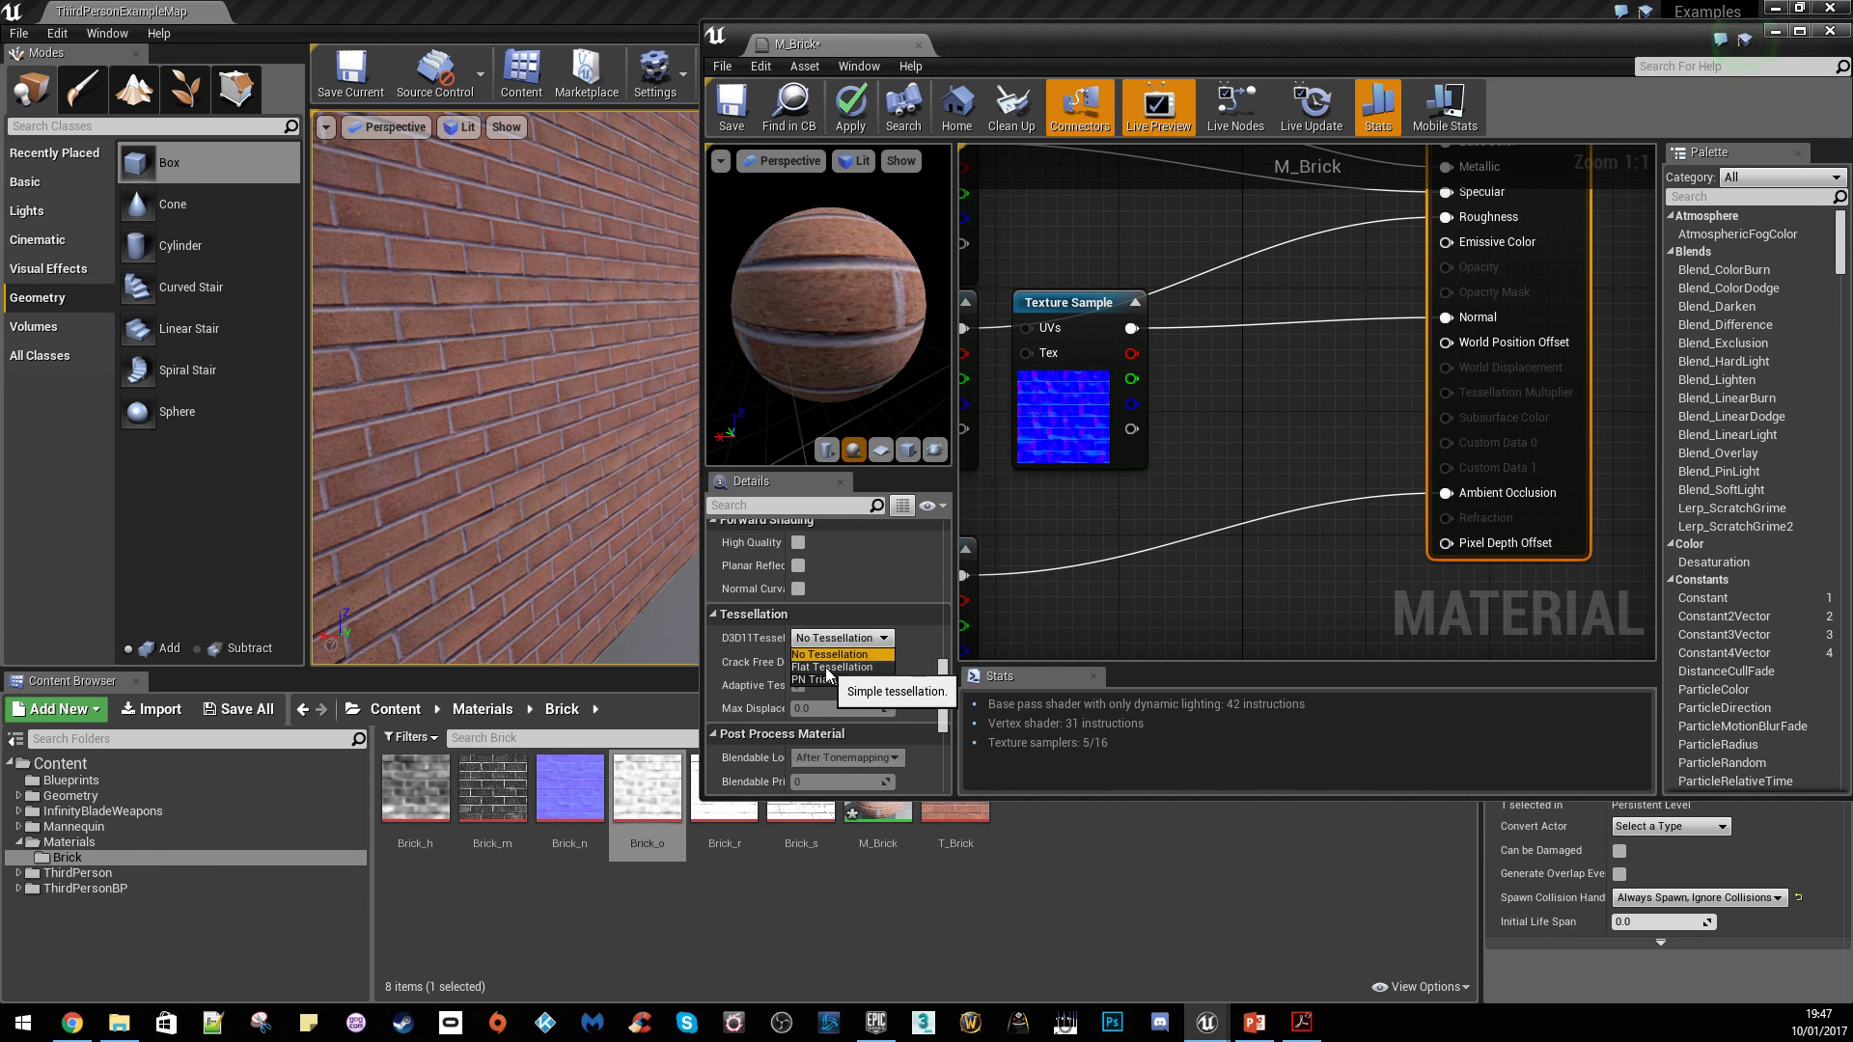
left_click(830, 667)
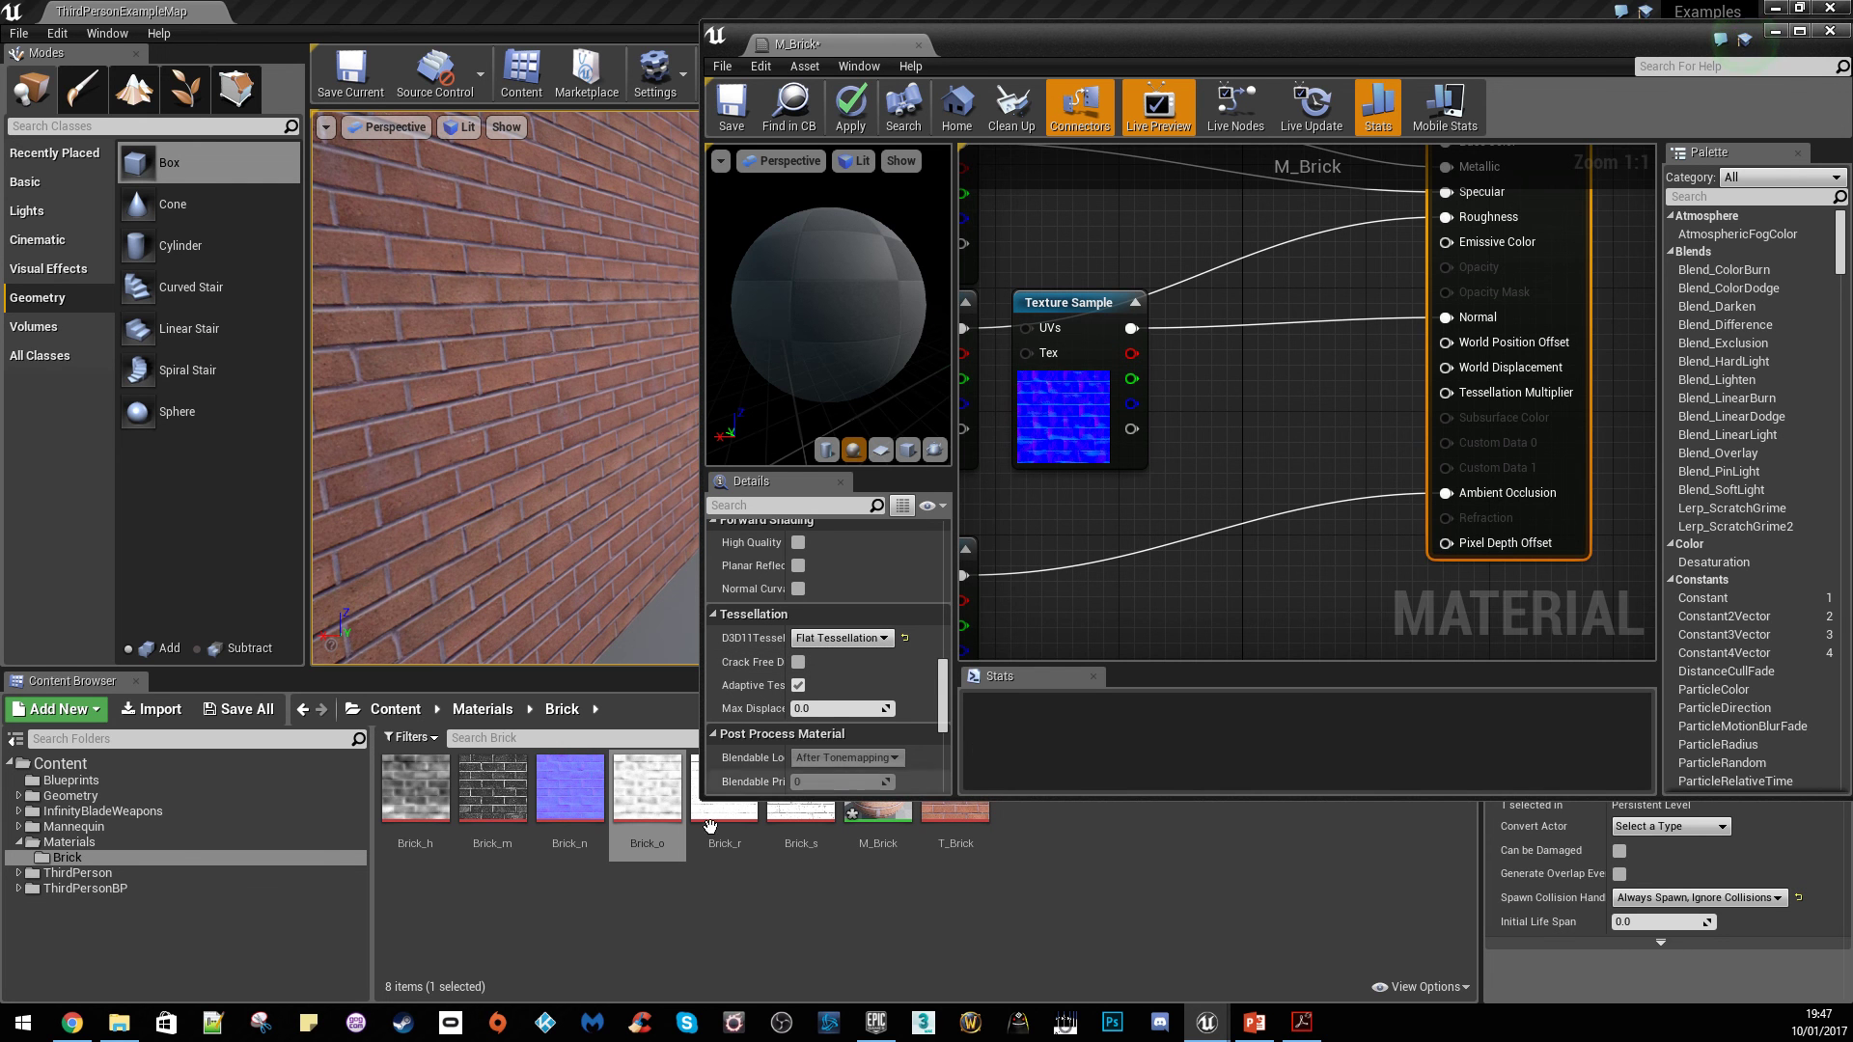
Add a Brick_h texture sample and route it through the A input of a new Multiply node into World Displacement
left_click(608, 925)
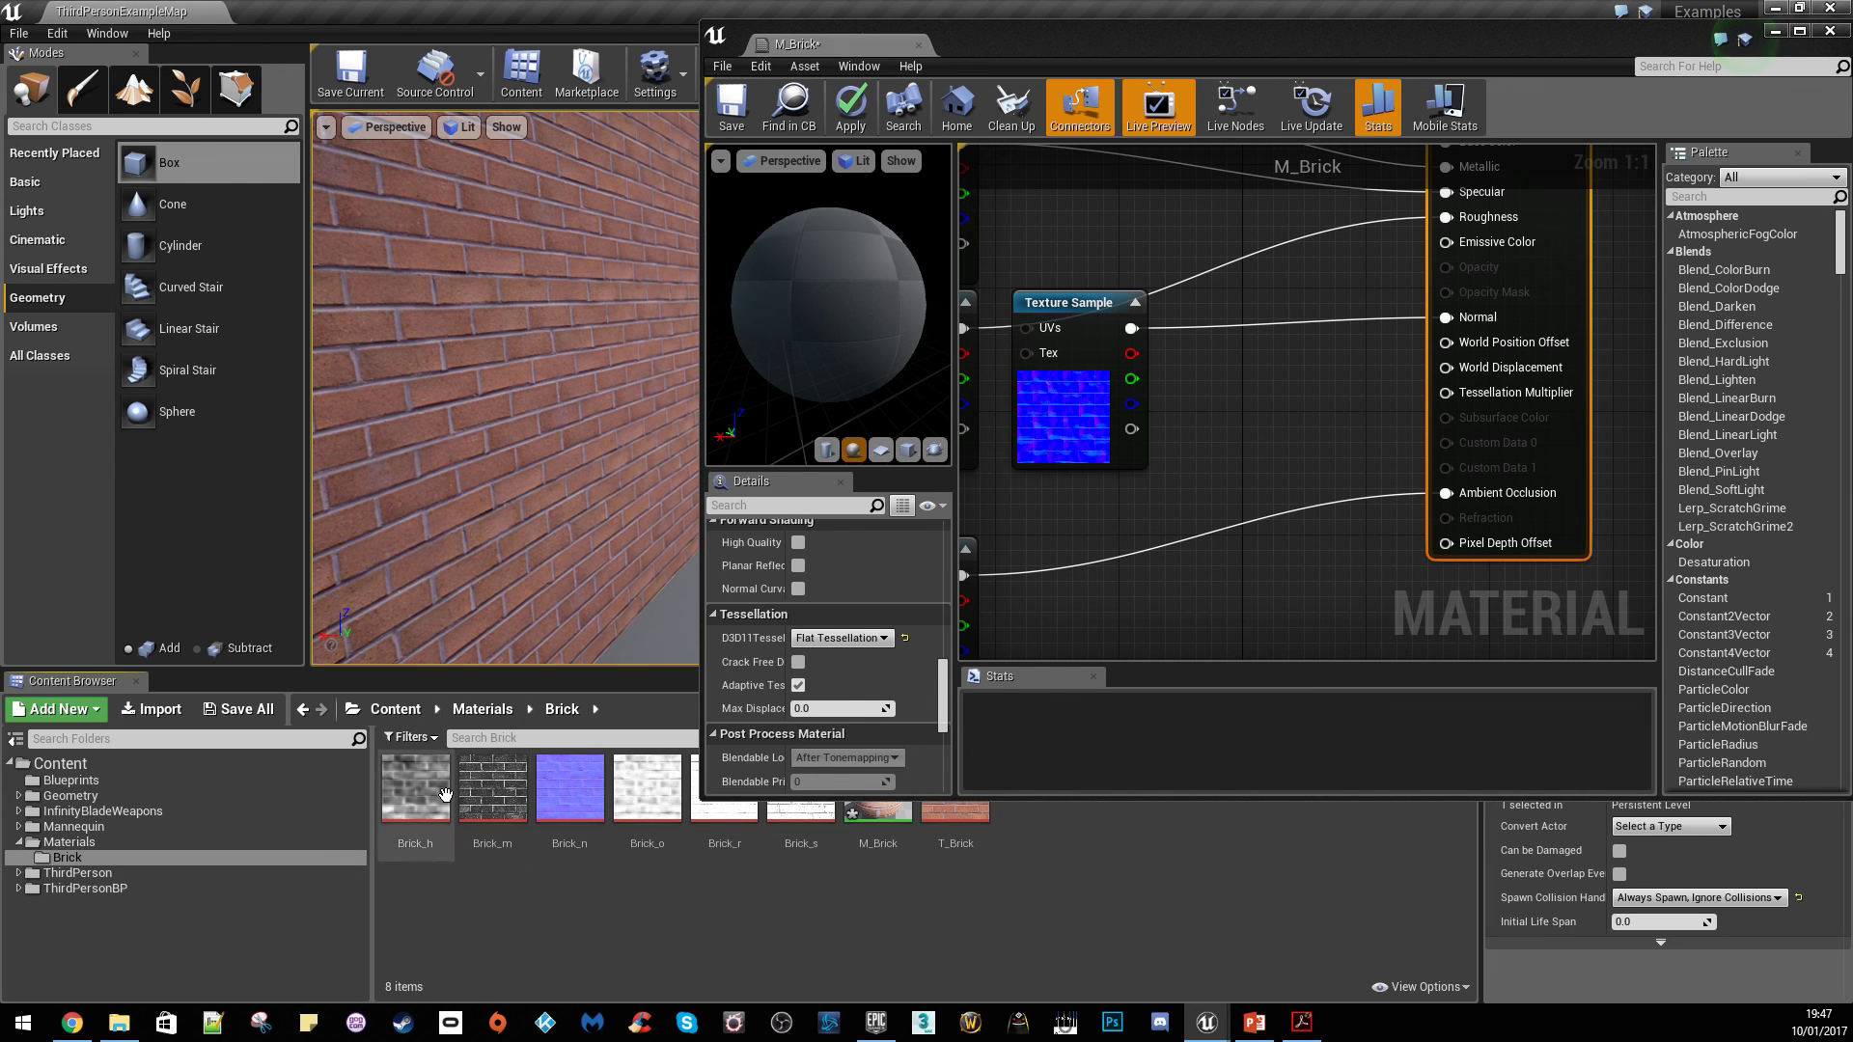
left_click_drag(415, 786, 1260, 443)
left_click(1253, 405)
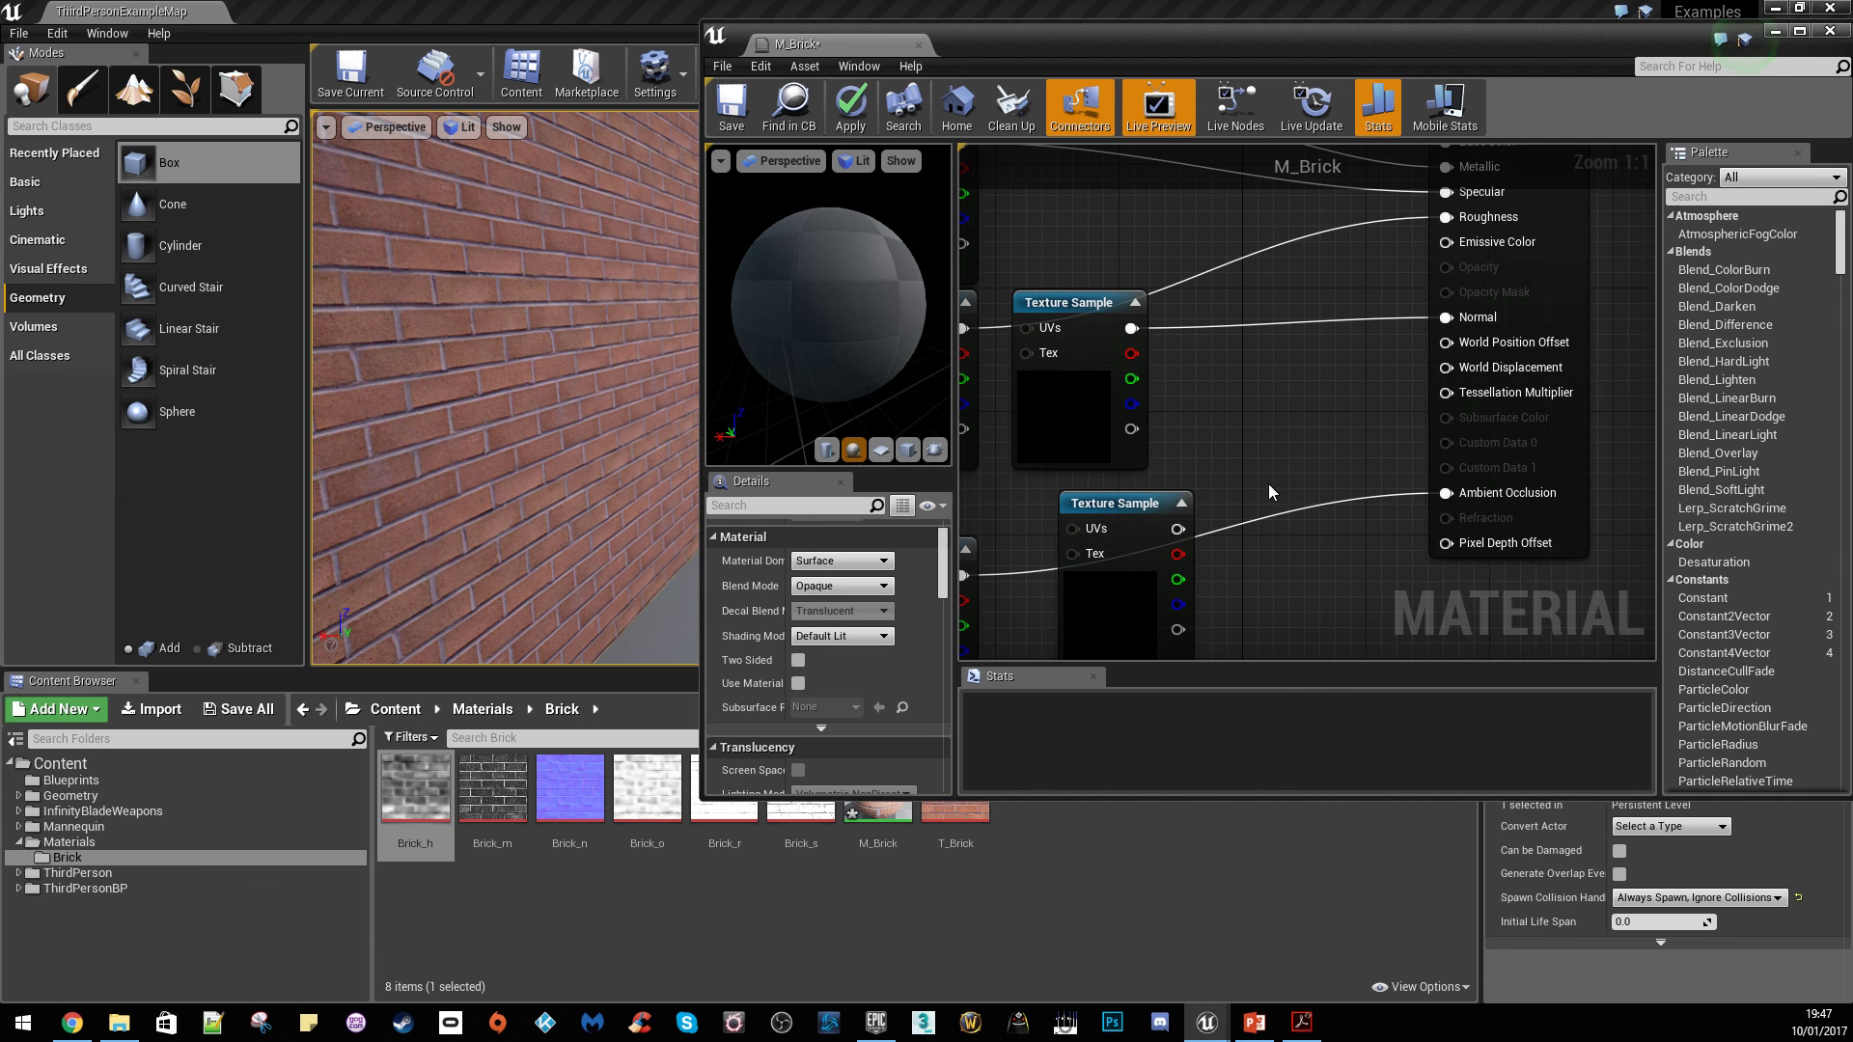
left_click(1290, 472)
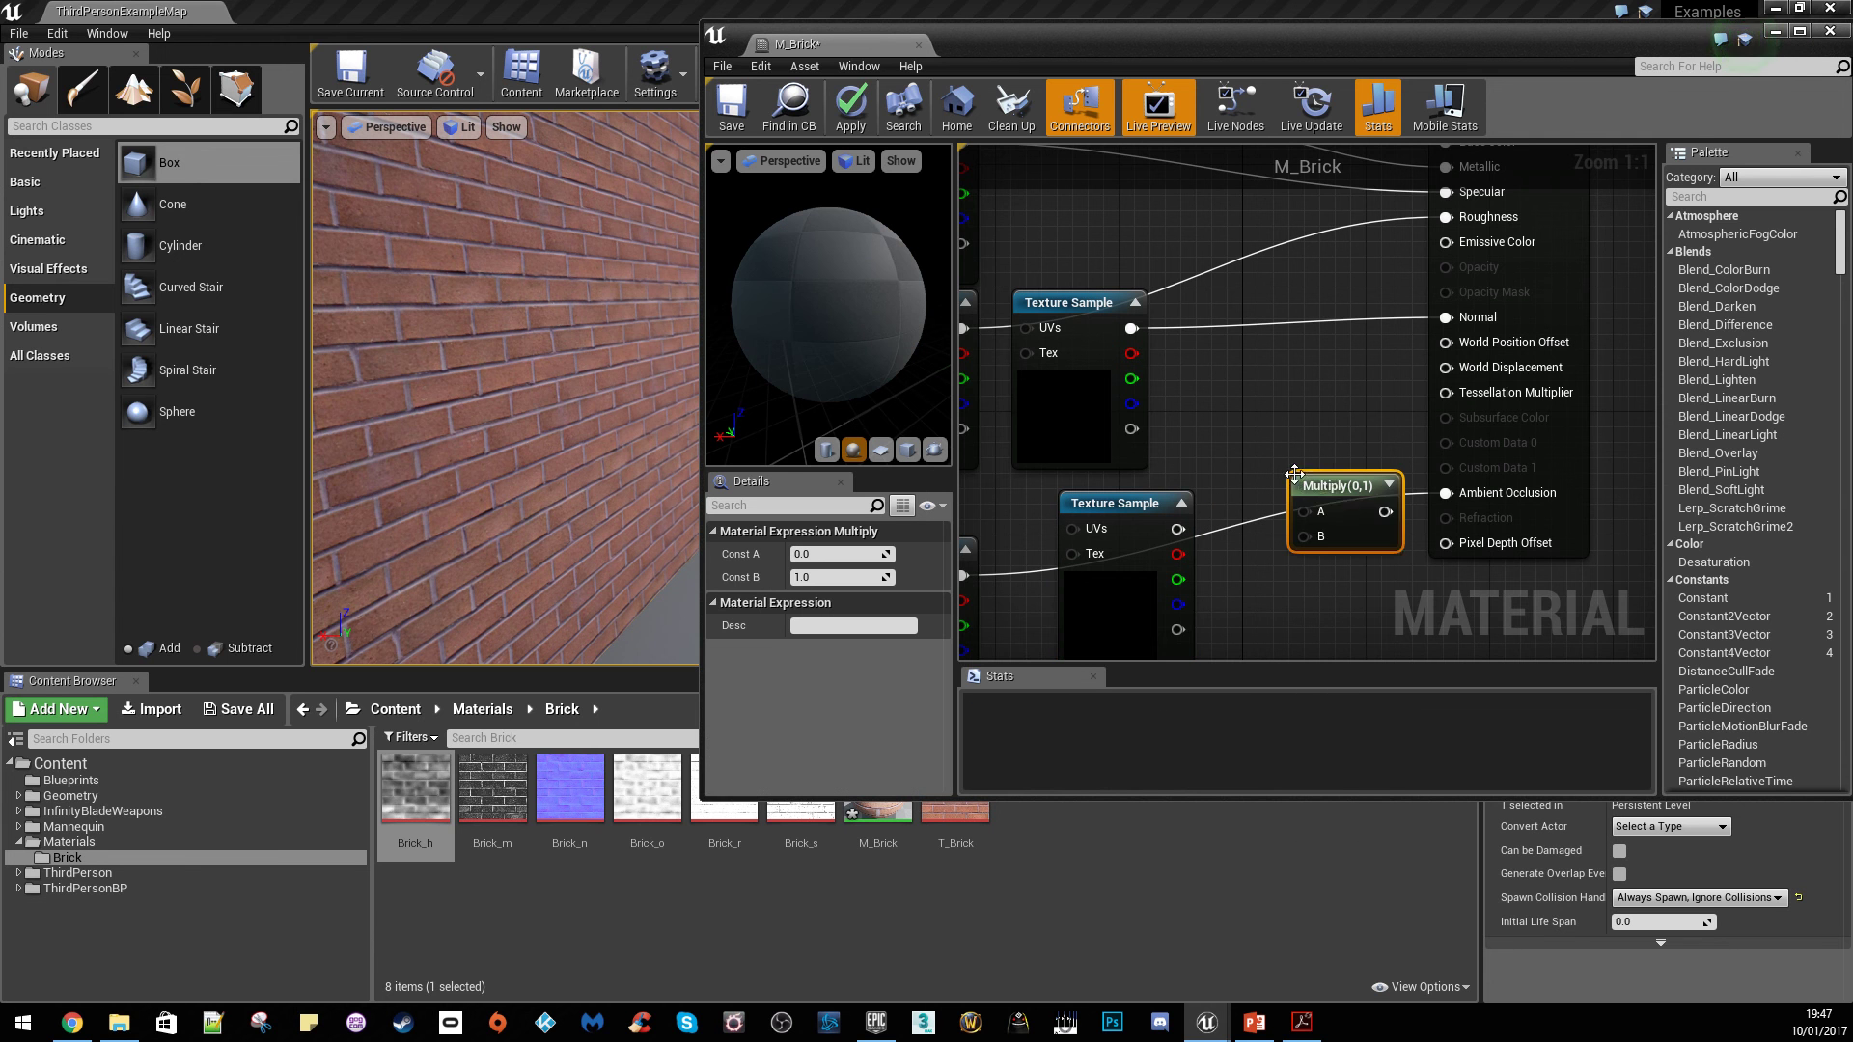
mouse_move(1338, 488)
left_mouse_down()
mouse_move(1285, 464)
mouse_move(1341, 486)
left_mouse_up()
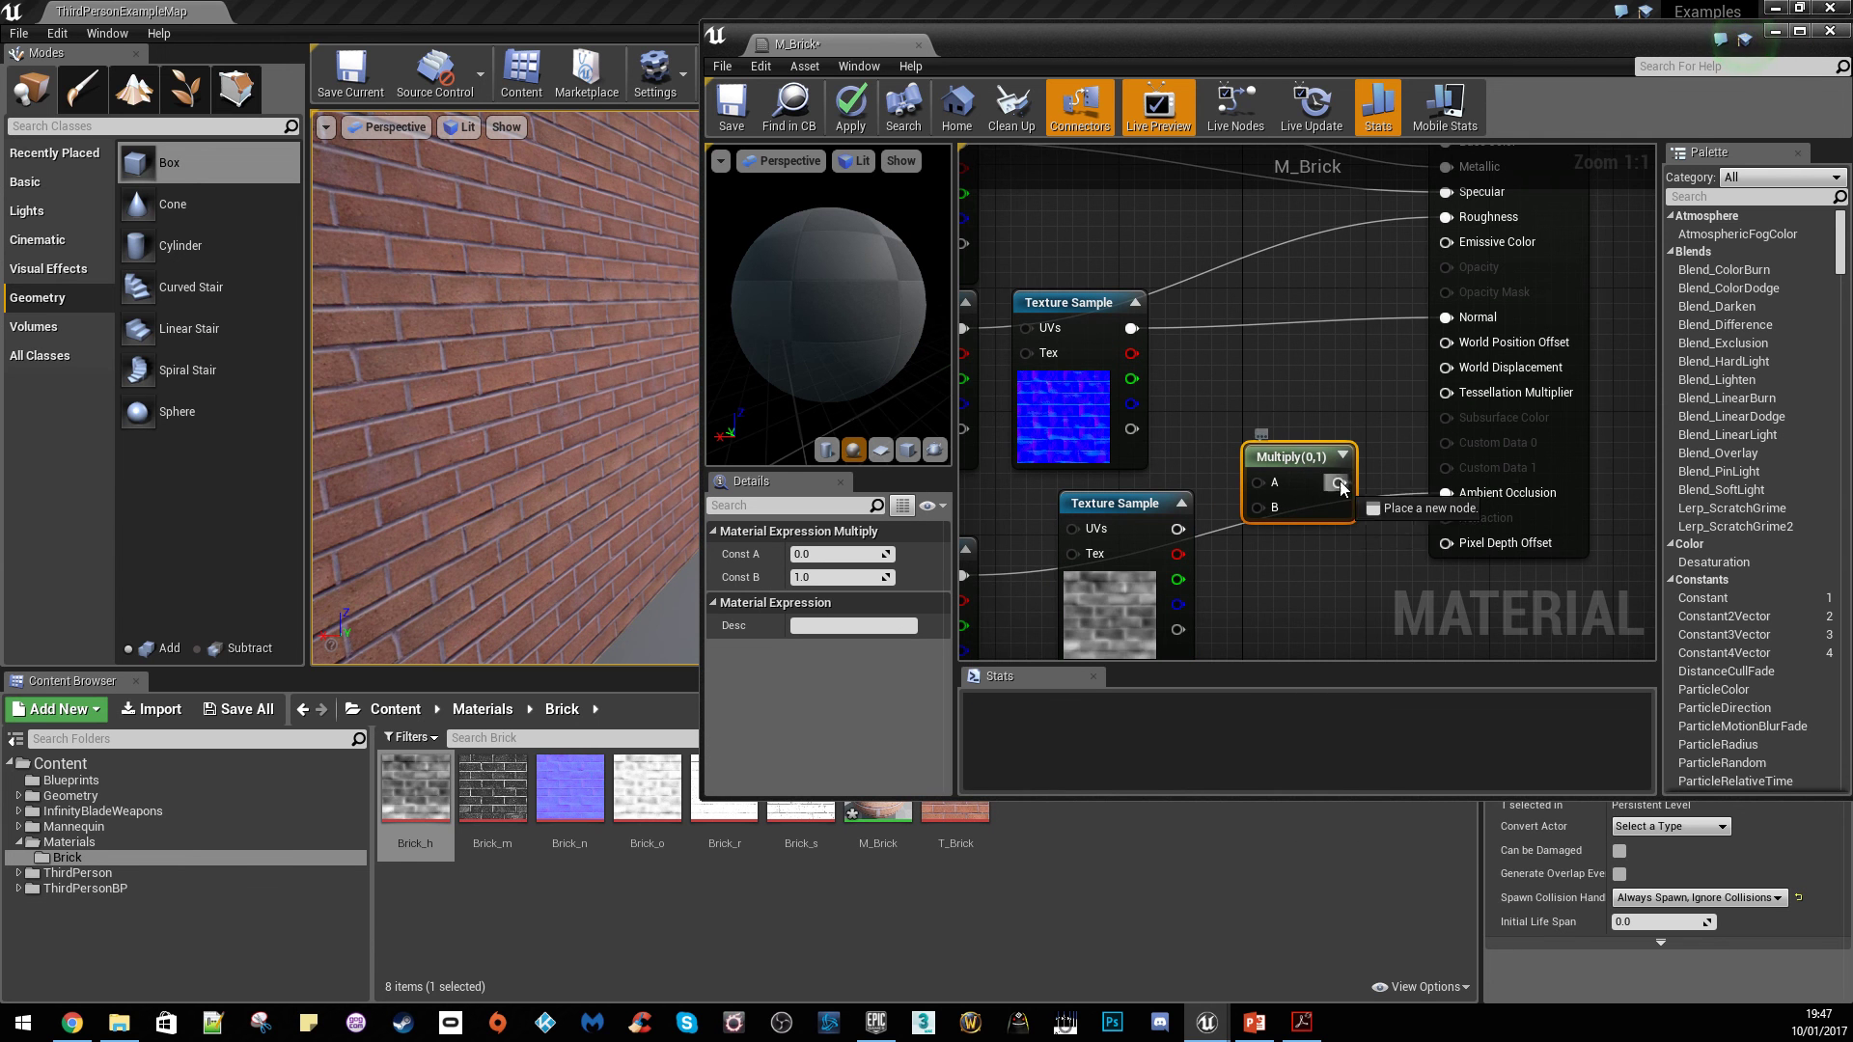
left_click_drag(1421, 364, 1445, 370)
left_click_drag(1247, 486, 1191, 527)
left_click_drag(1071, 503, 1039, 487)
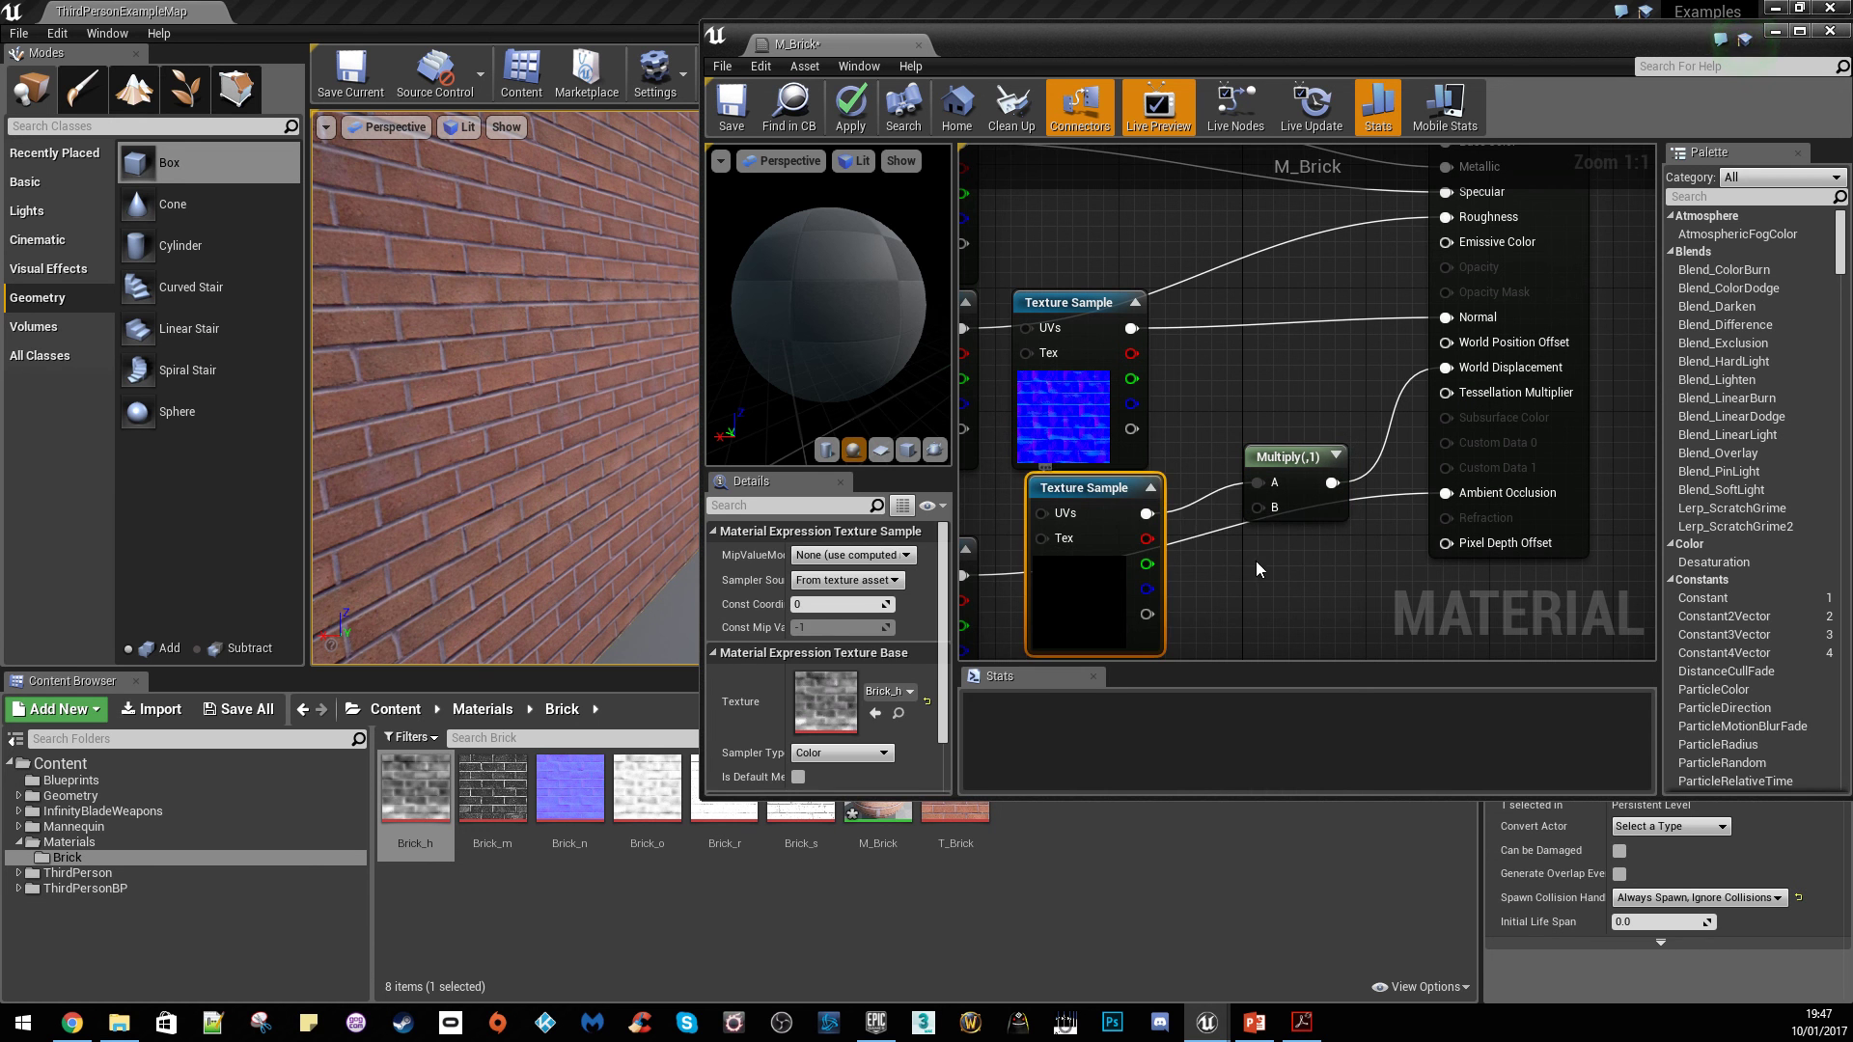
Add a Constant node with value 3 to the Multiply node's B input and shift the Brick_h texture node slightly
left_click_drag(1260, 510, 1271, 600)
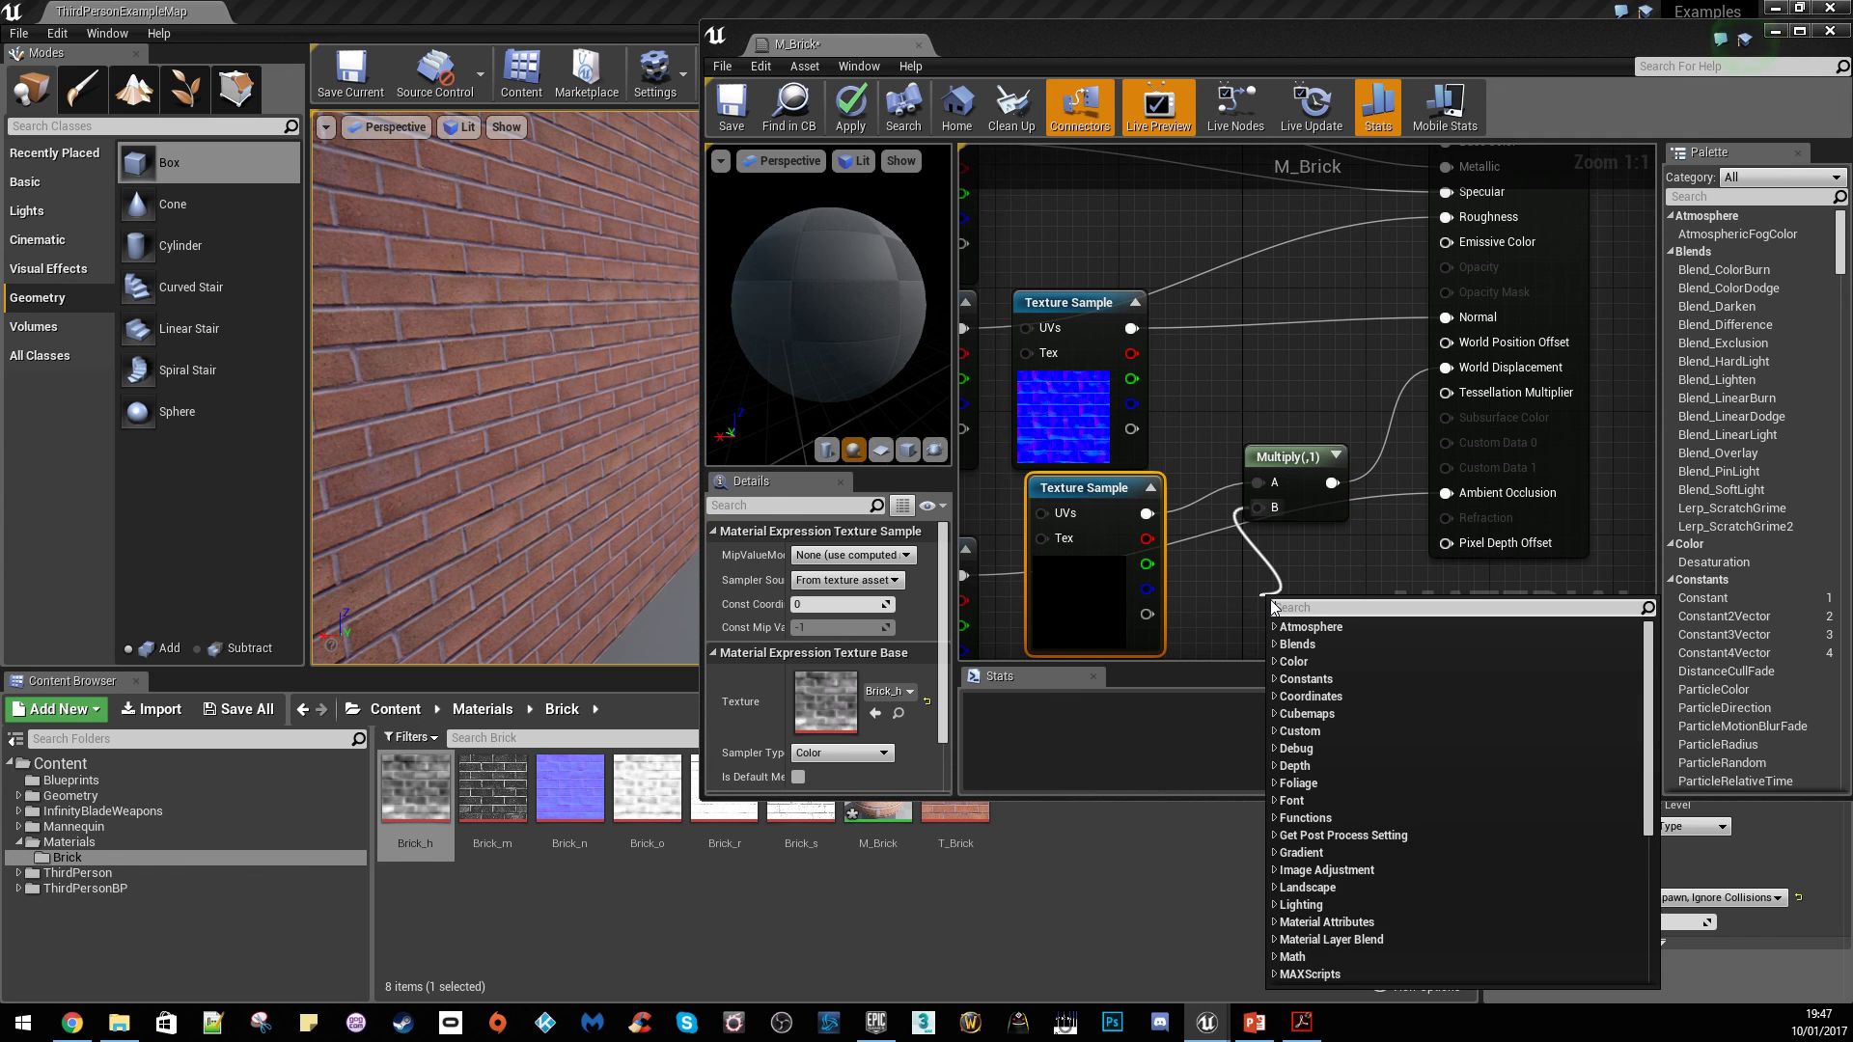
type("const")
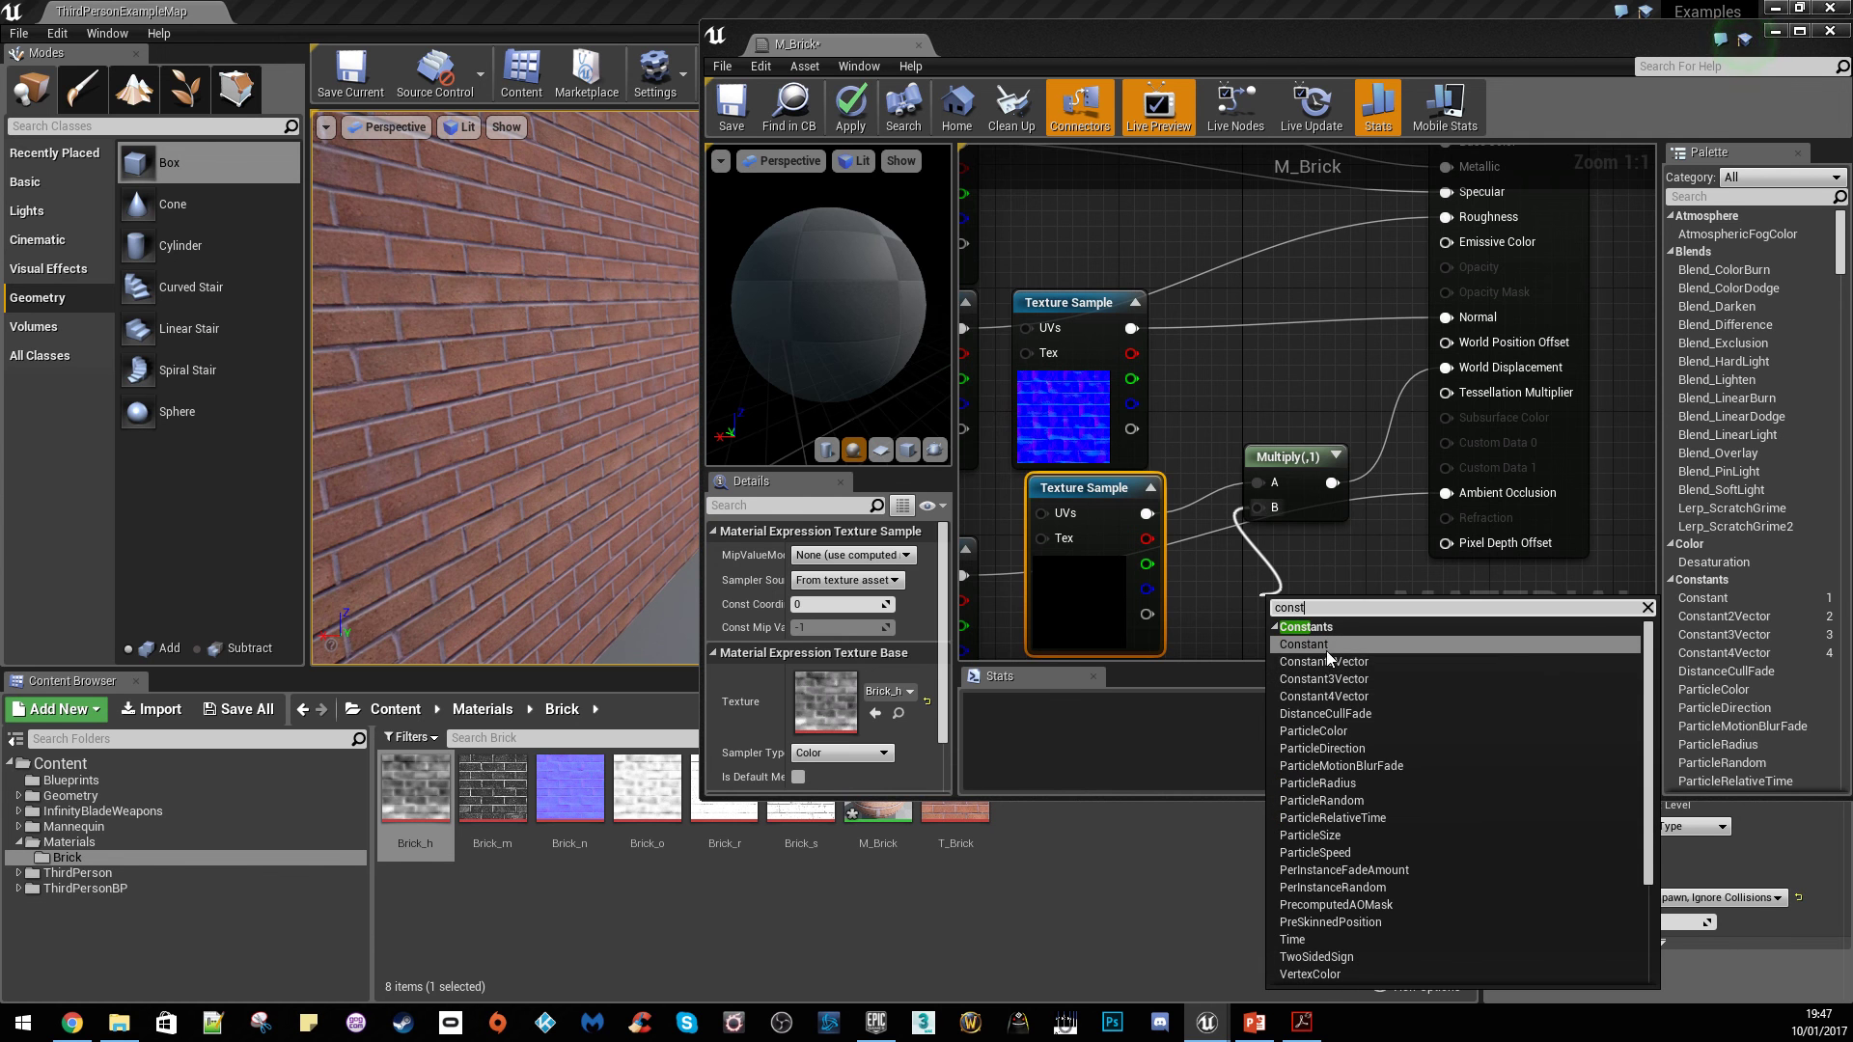
left_click(1326, 644)
left_click(827, 555)
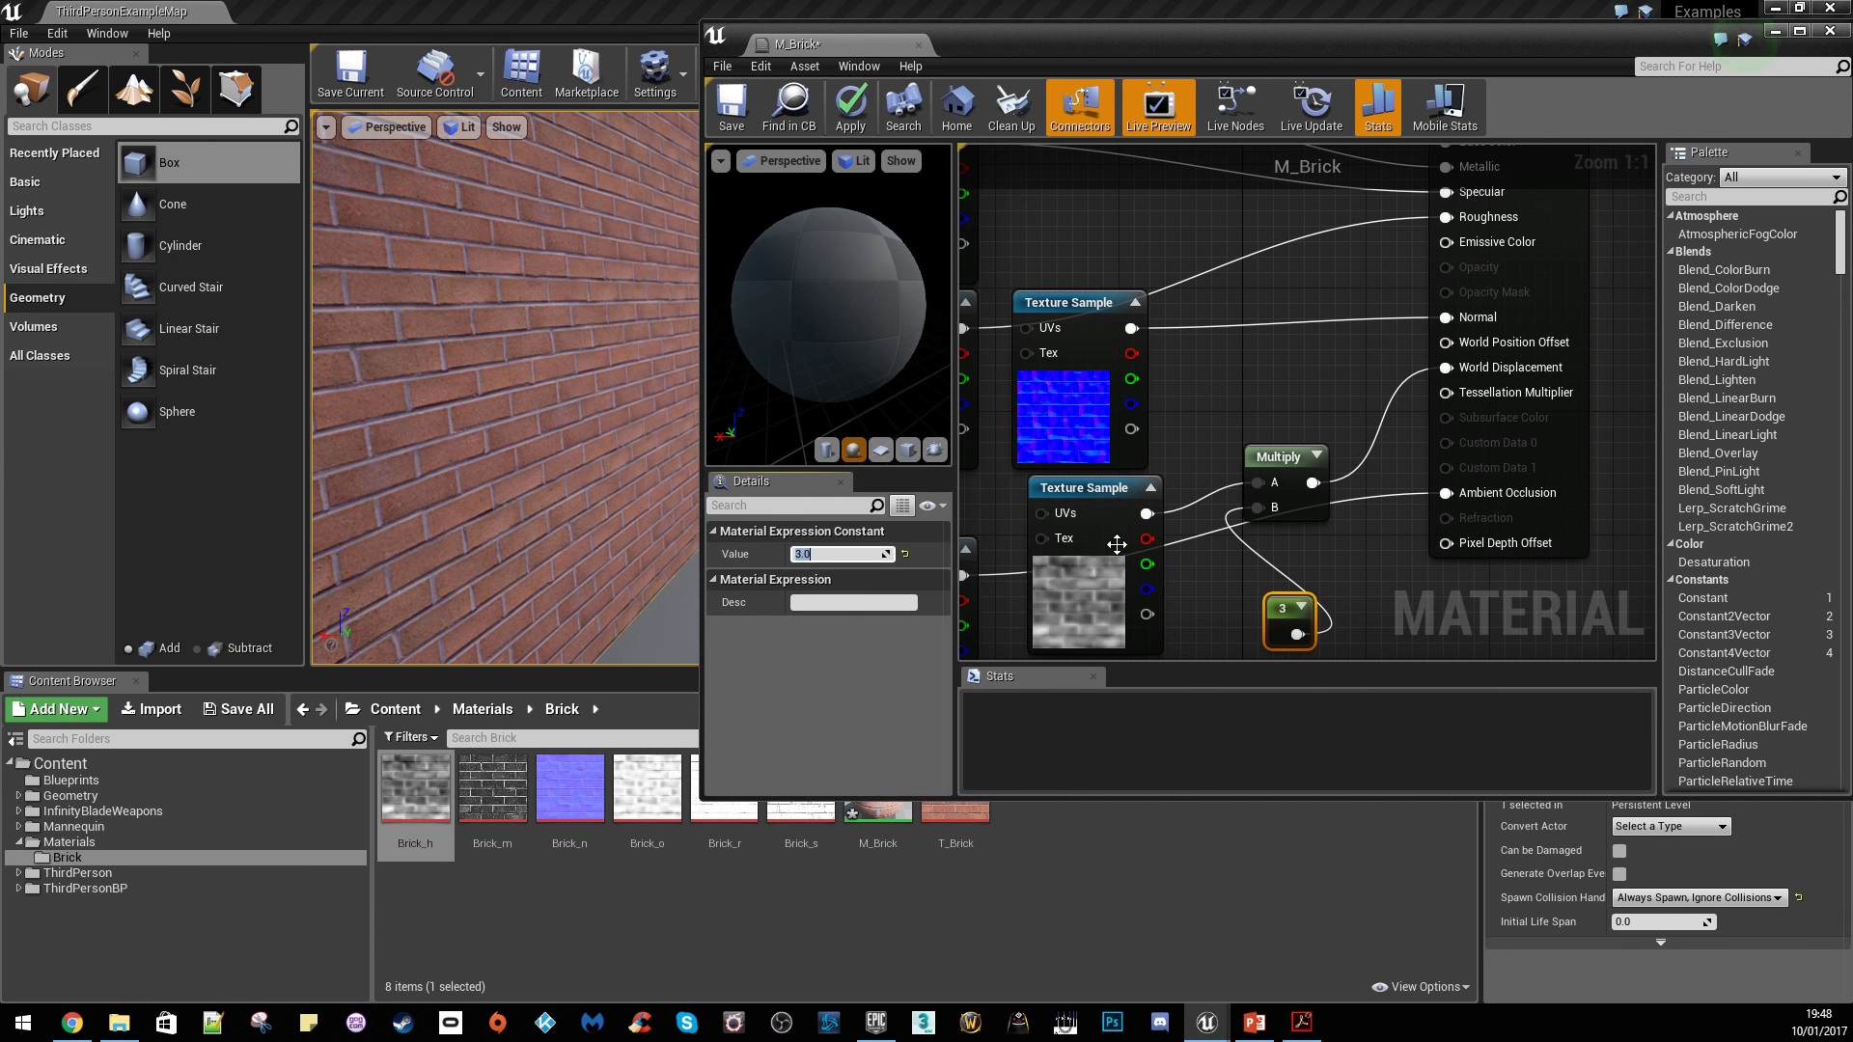
left_click_drag(1100, 491, 1116, 506)
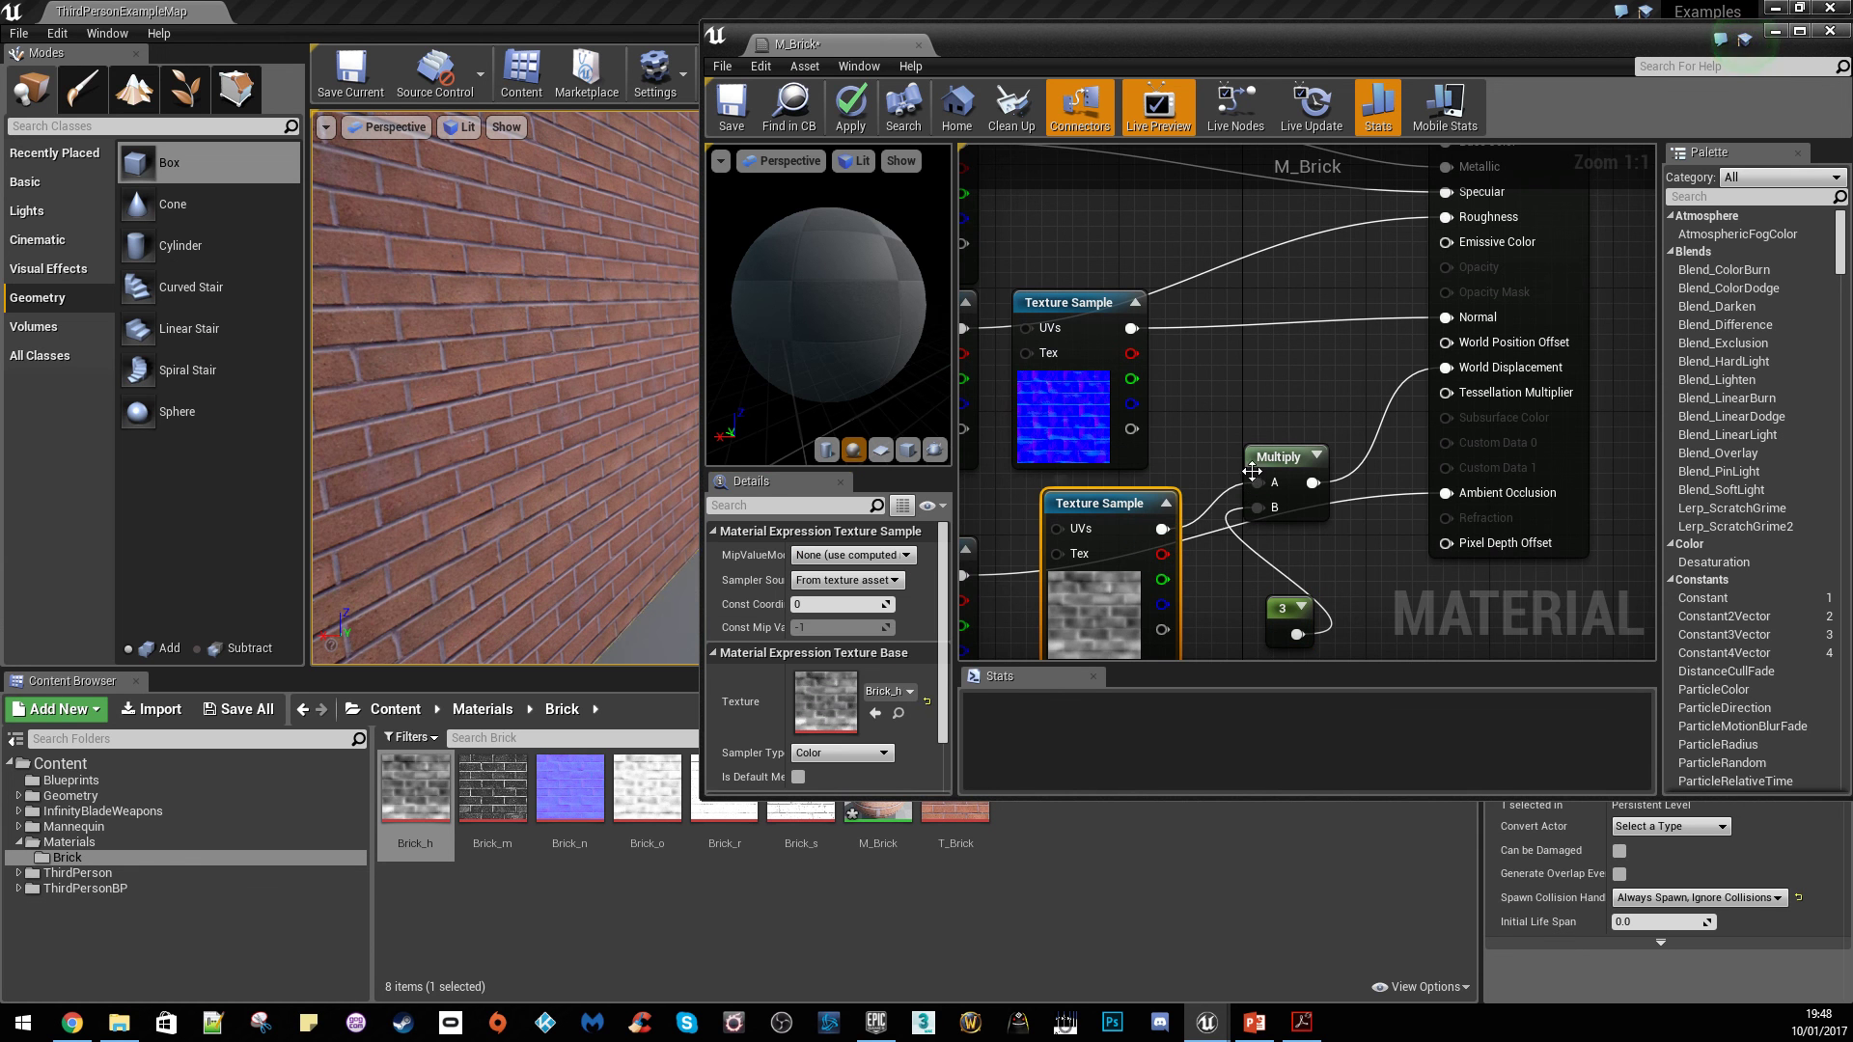
Apply the M_Brick changes, inspect the wall in the level, and save the material
left_click(845, 106)
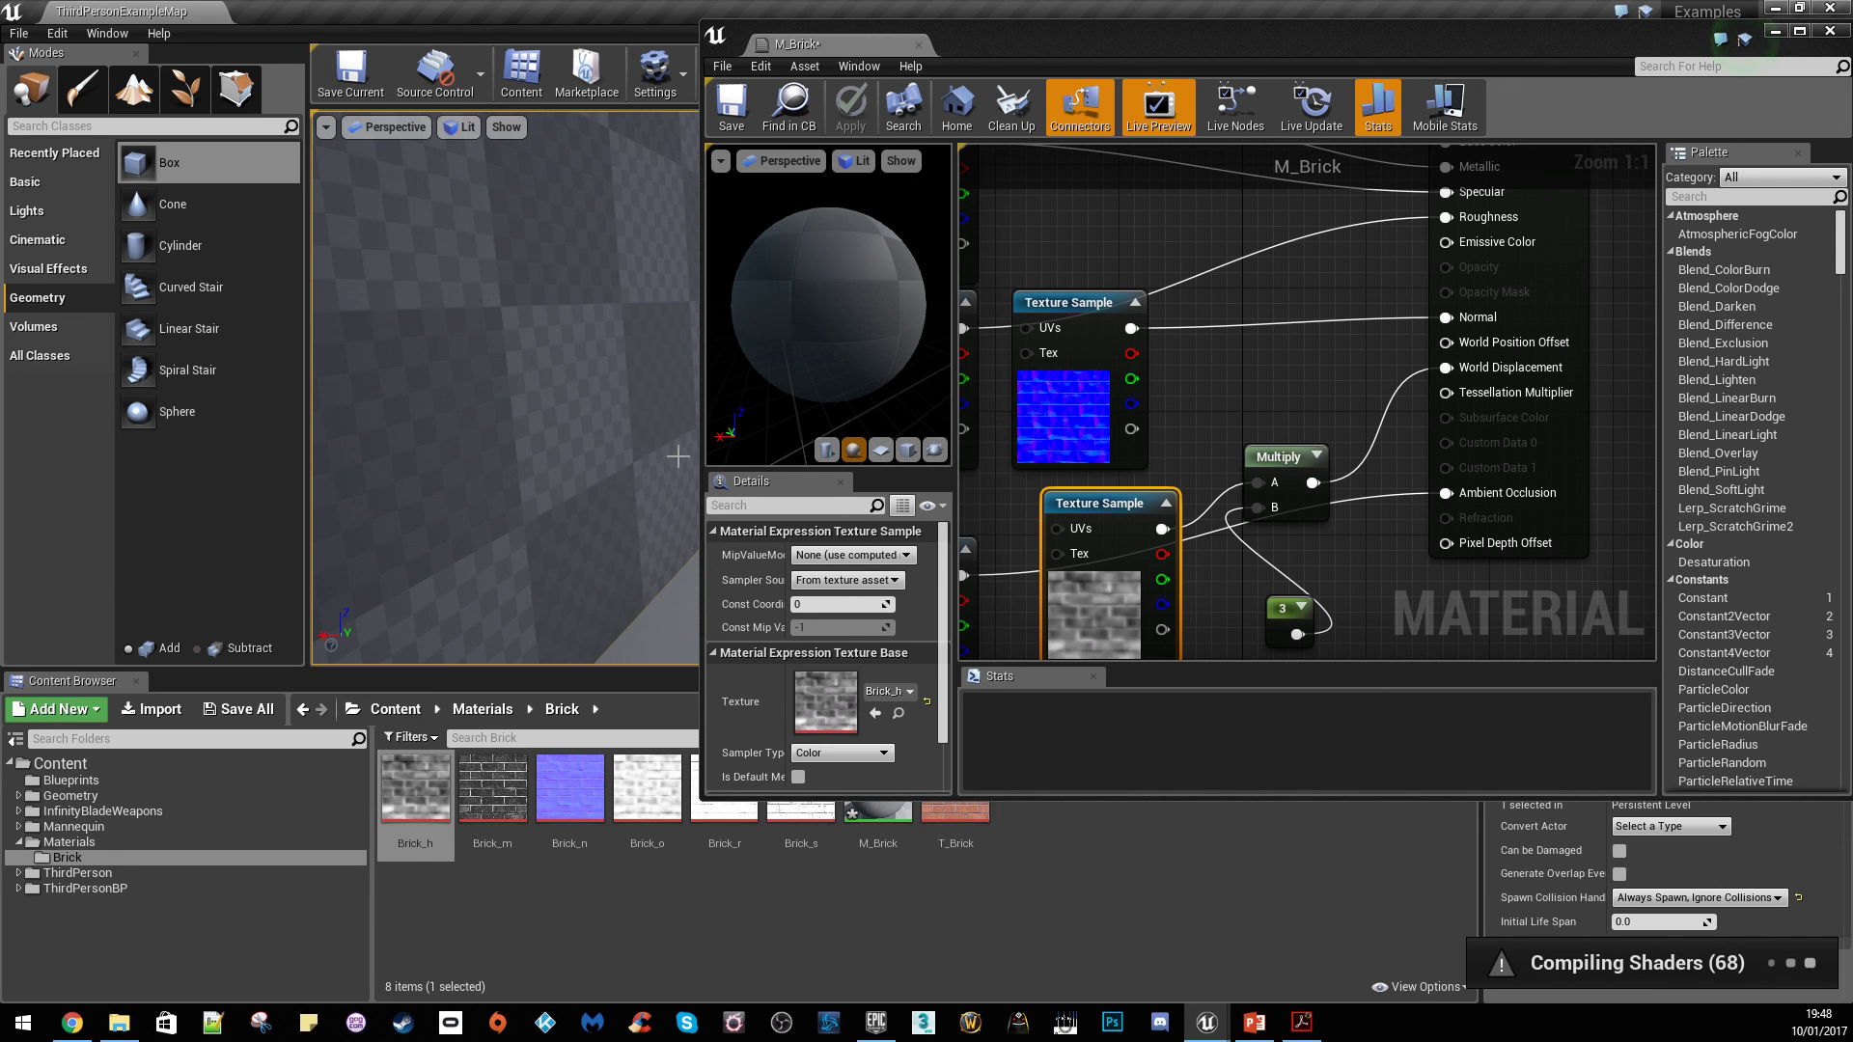
right_click_drag(505, 386, 570, 353)
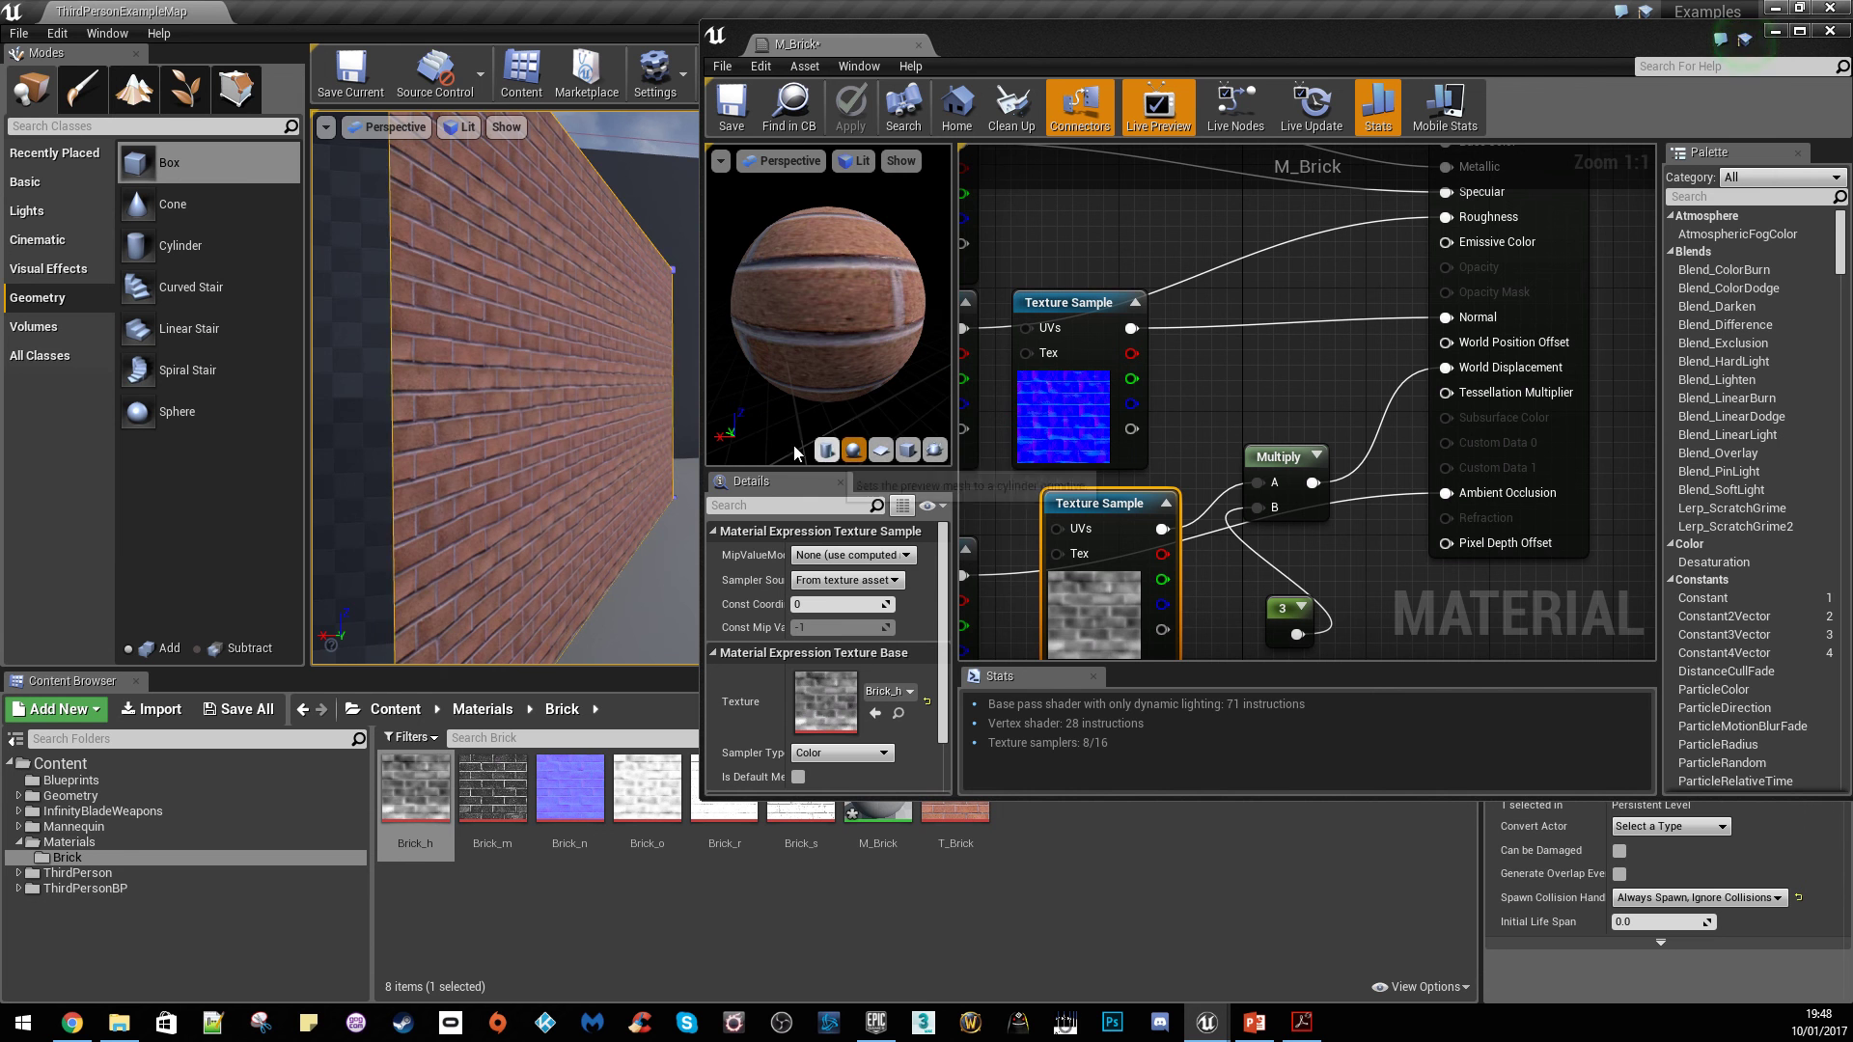
mouse_move(559, 359)
right_mouse_down()
mouse_move(501, 359)
mouse_move(550, 359)
right_mouse_up()
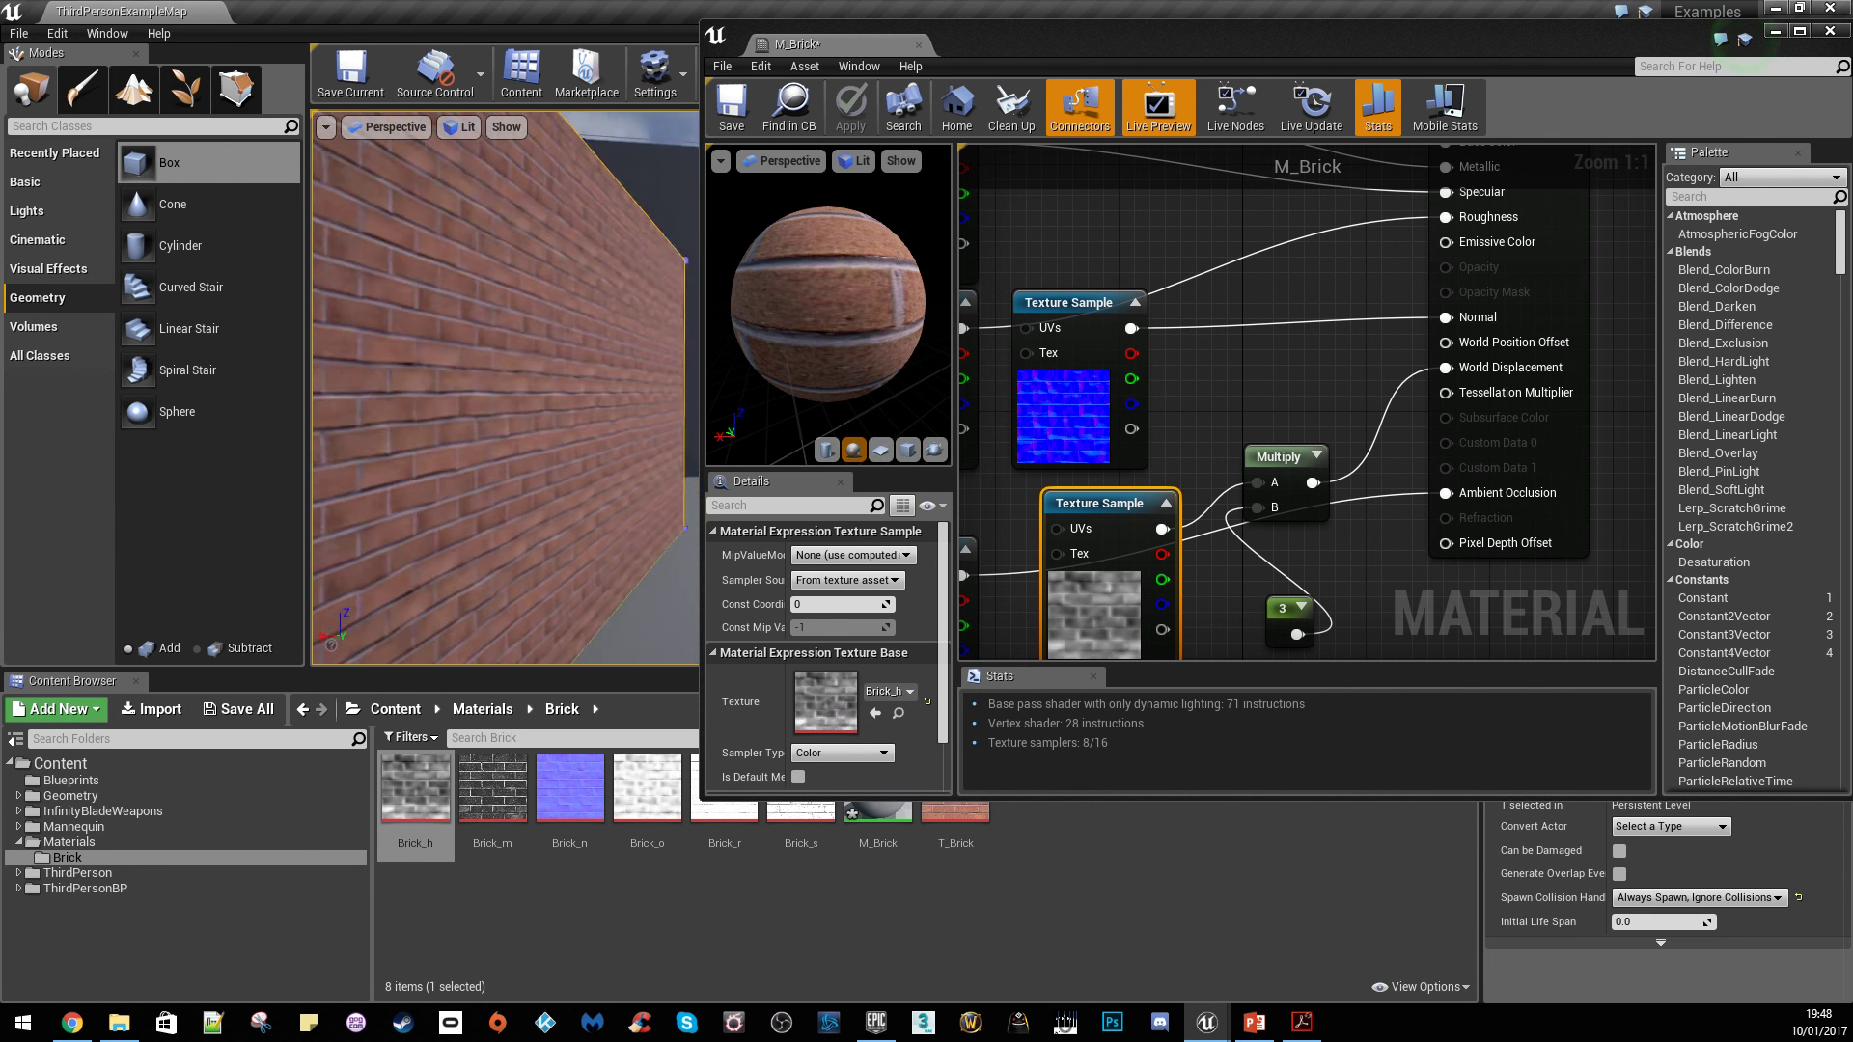
left_click(731, 104)
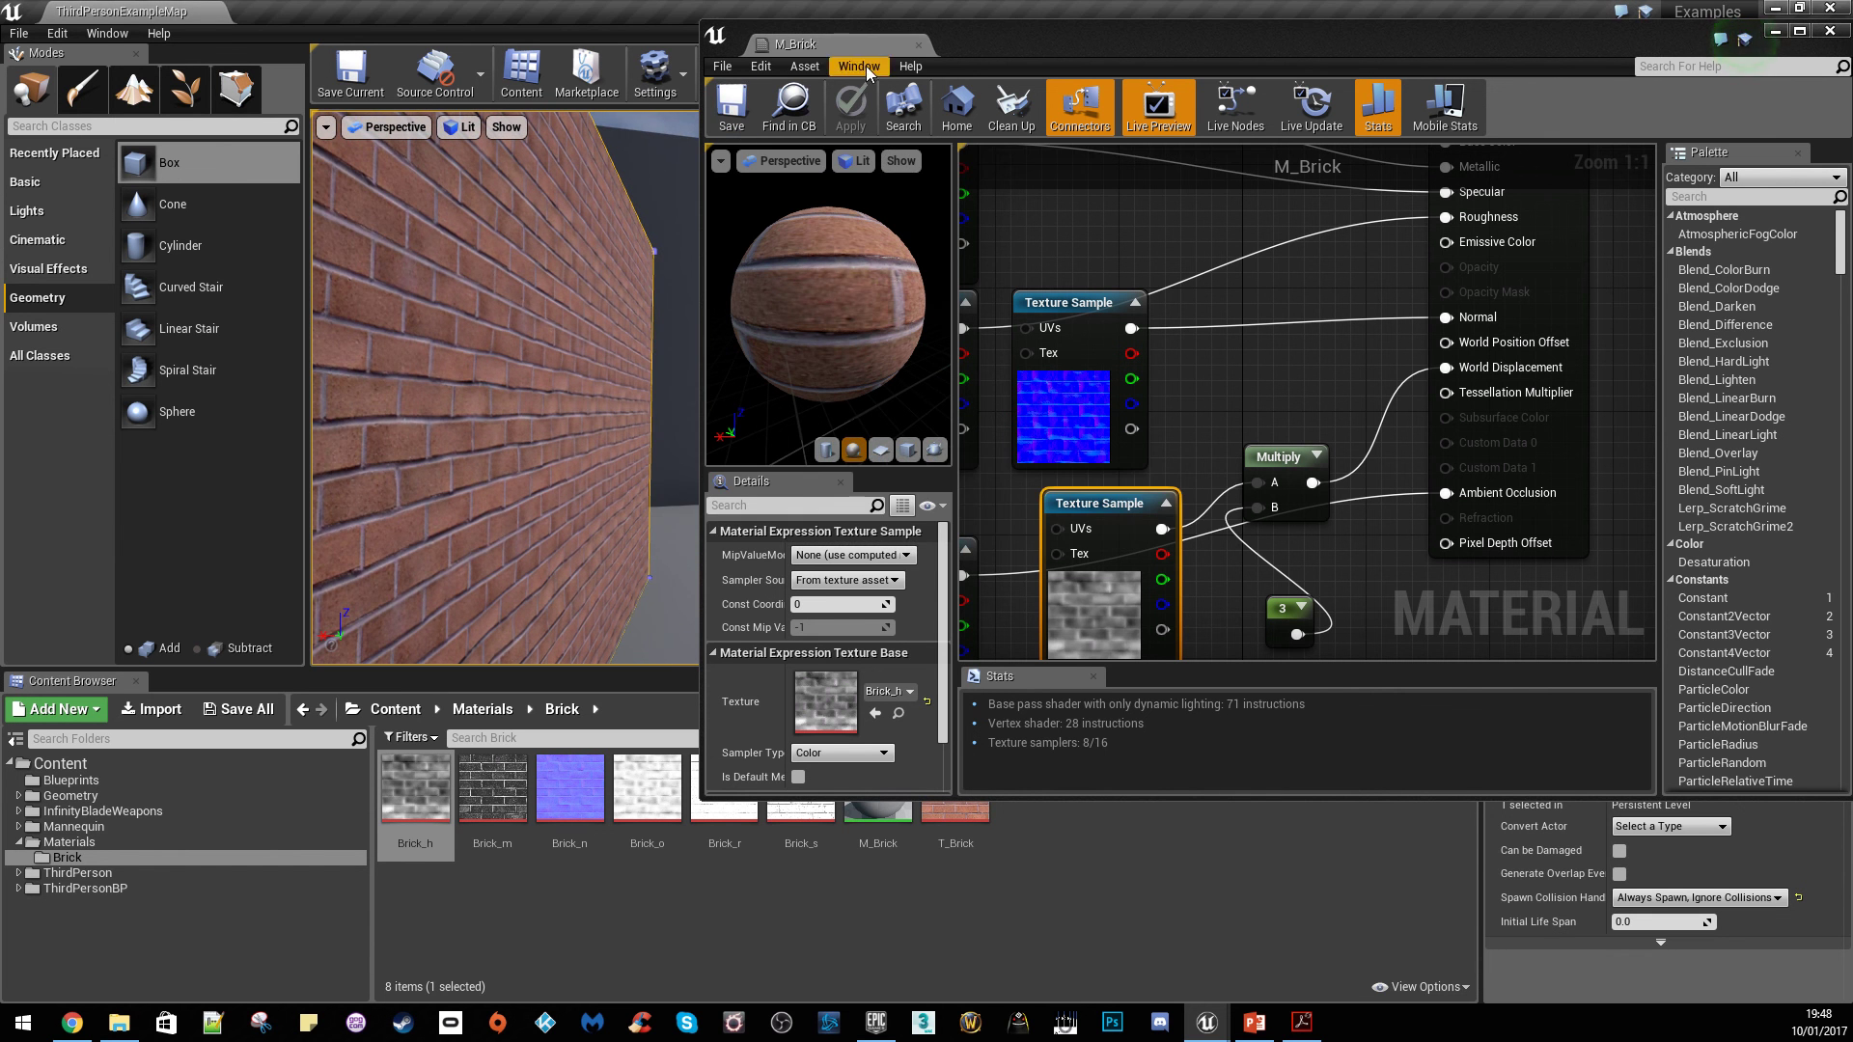
left_click(1771, 32)
Play-test the level, running the character along the brick wall to examine its surface from several angles, and end the session
right_click_drag(871, 337, 811, 337)
left_click(960, 73)
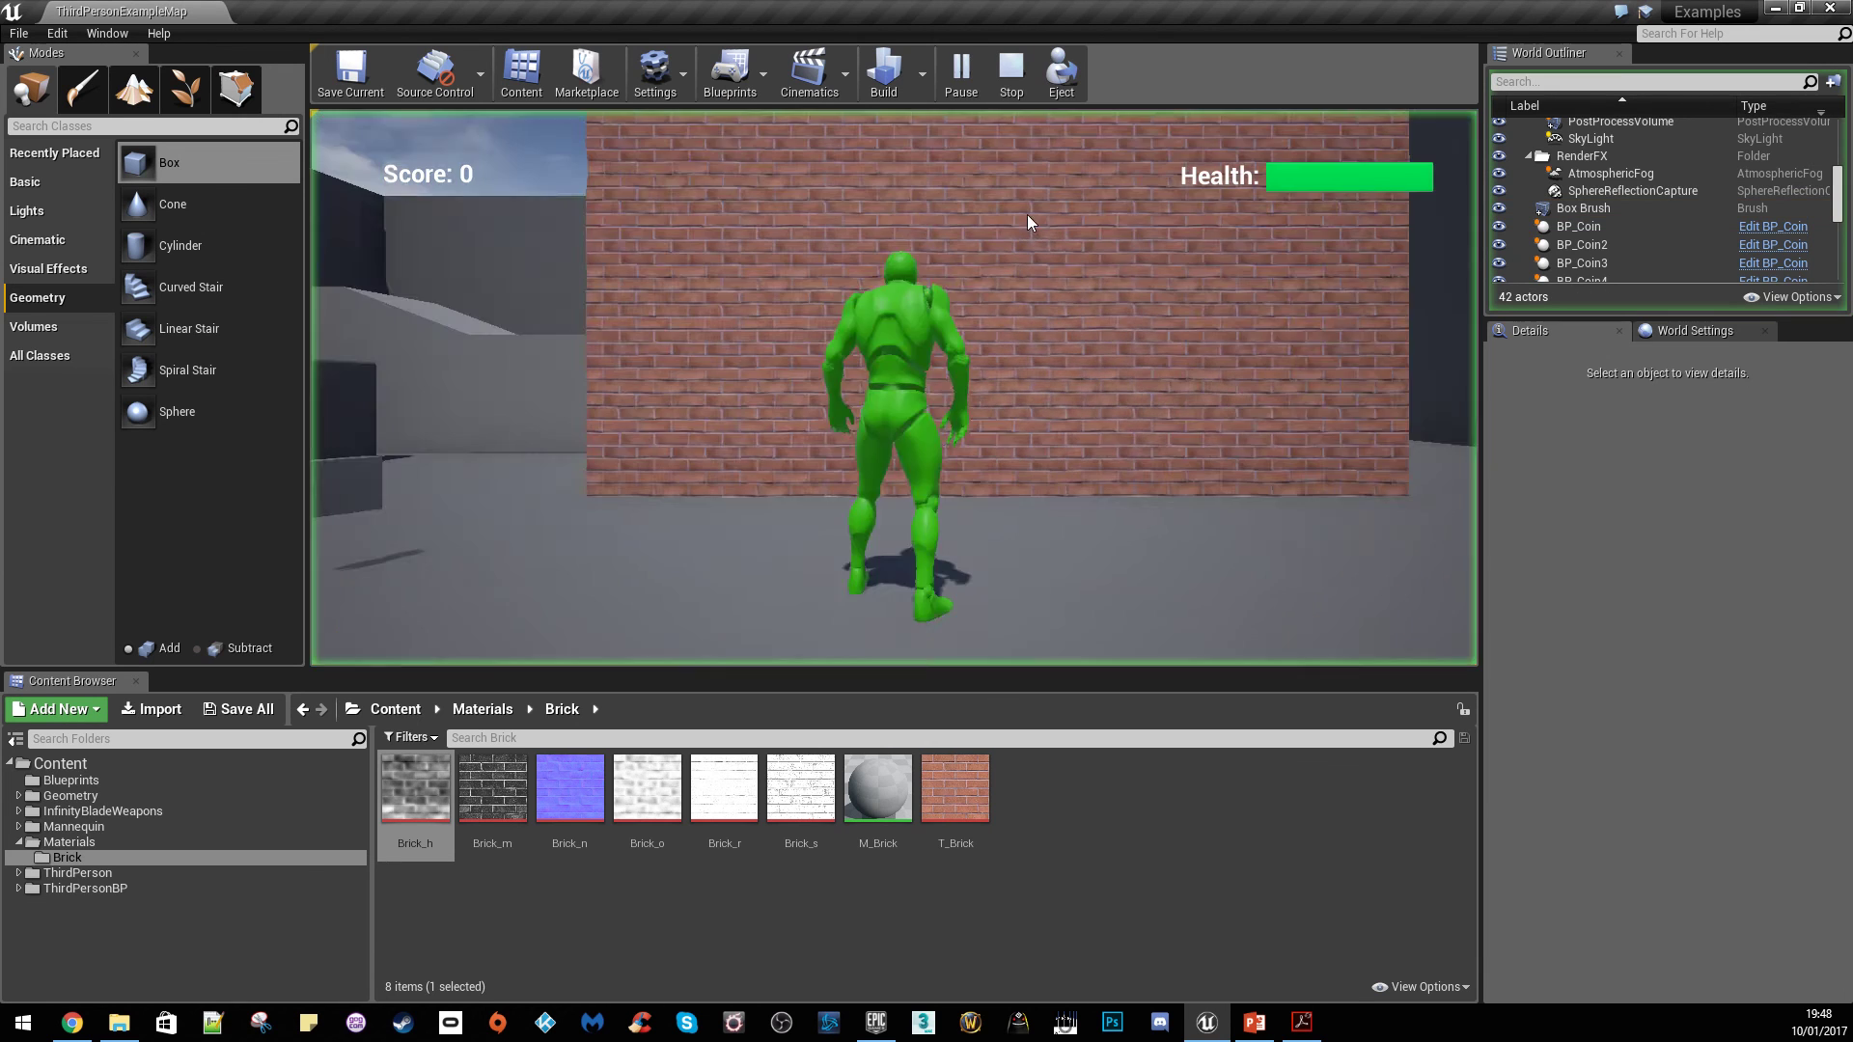
left_click(1027, 214)
key("d")
key("w")
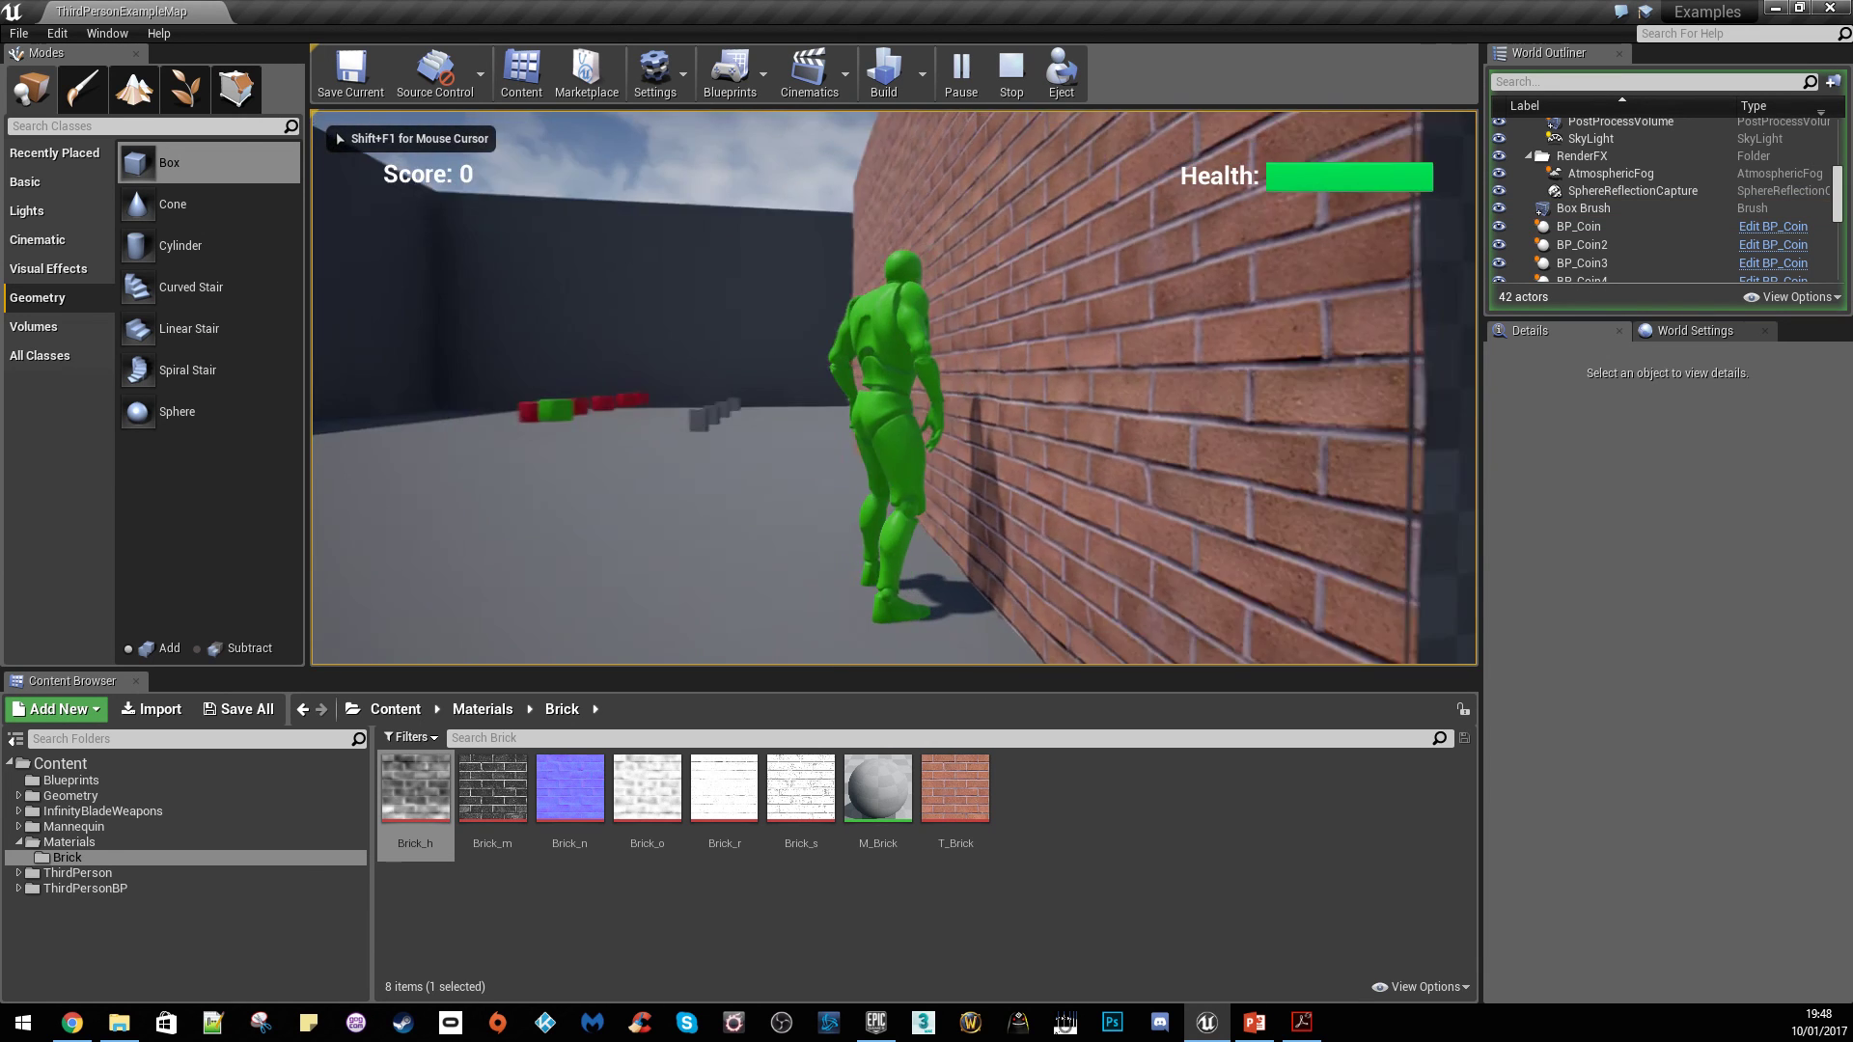
key("w")
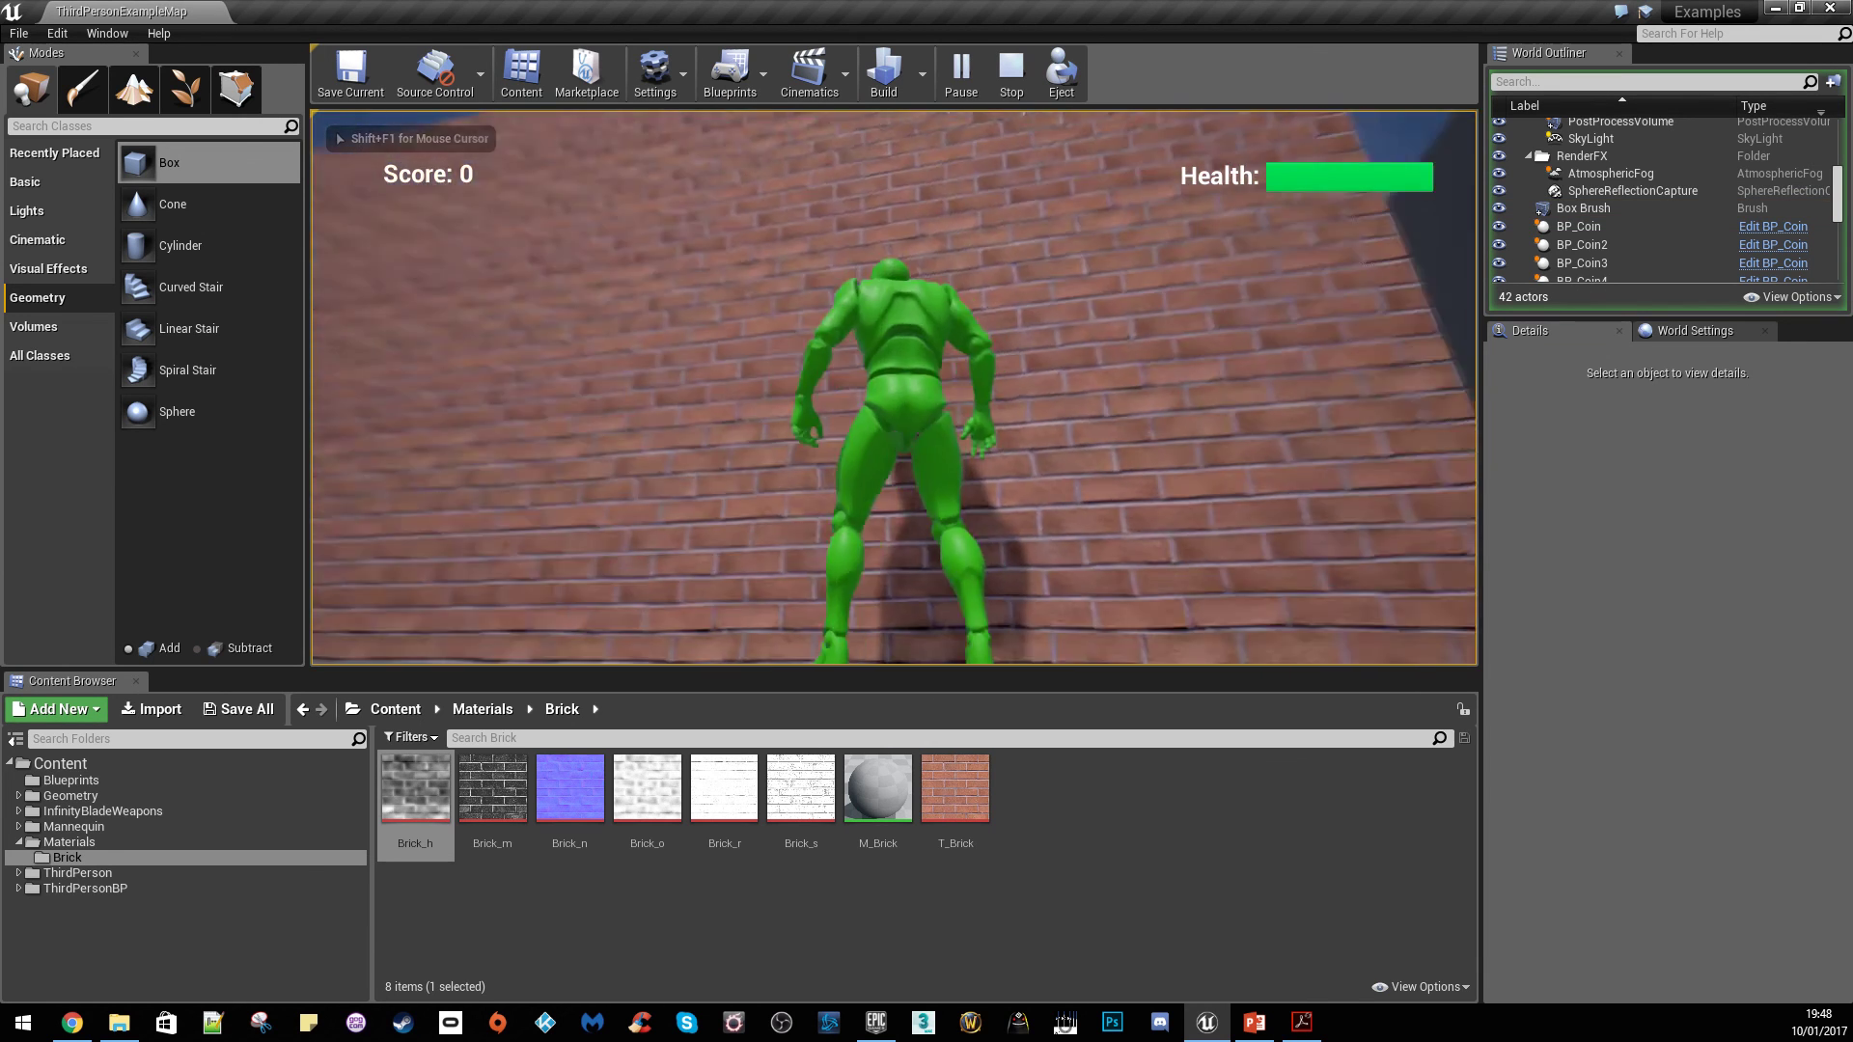
key("d")
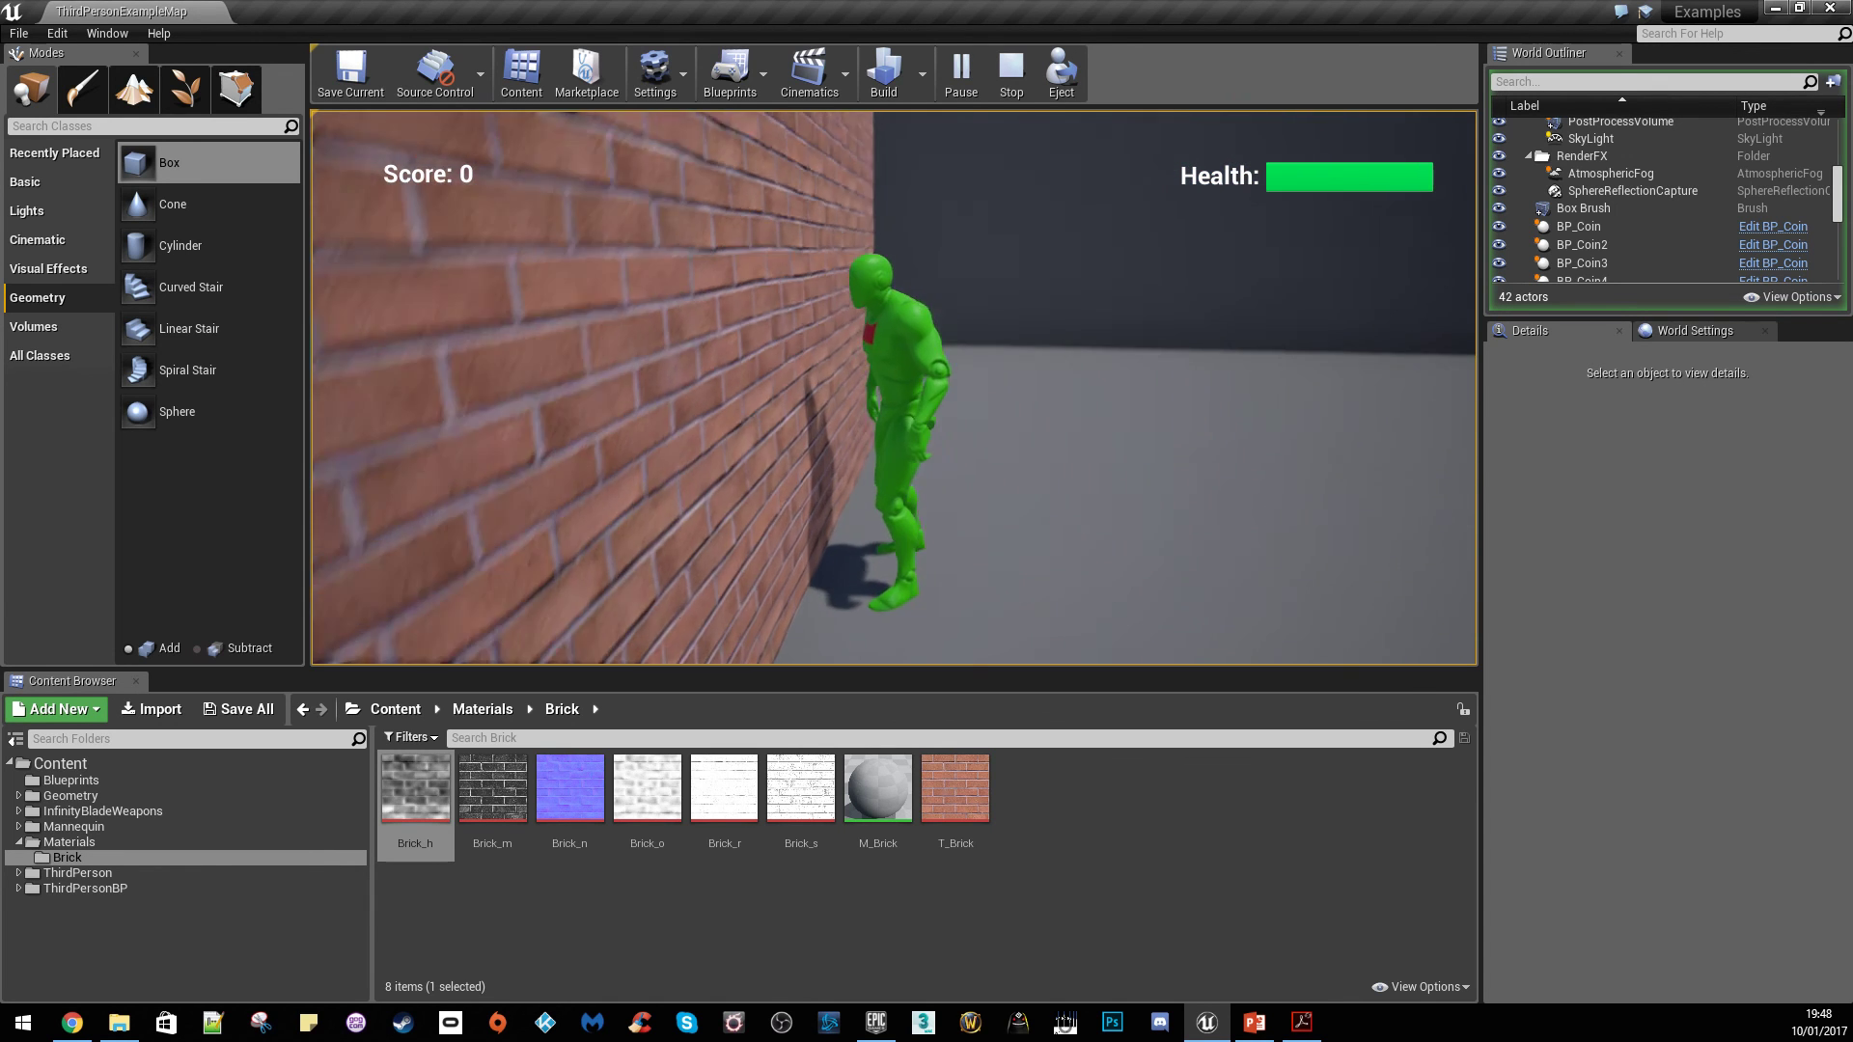
key("w")
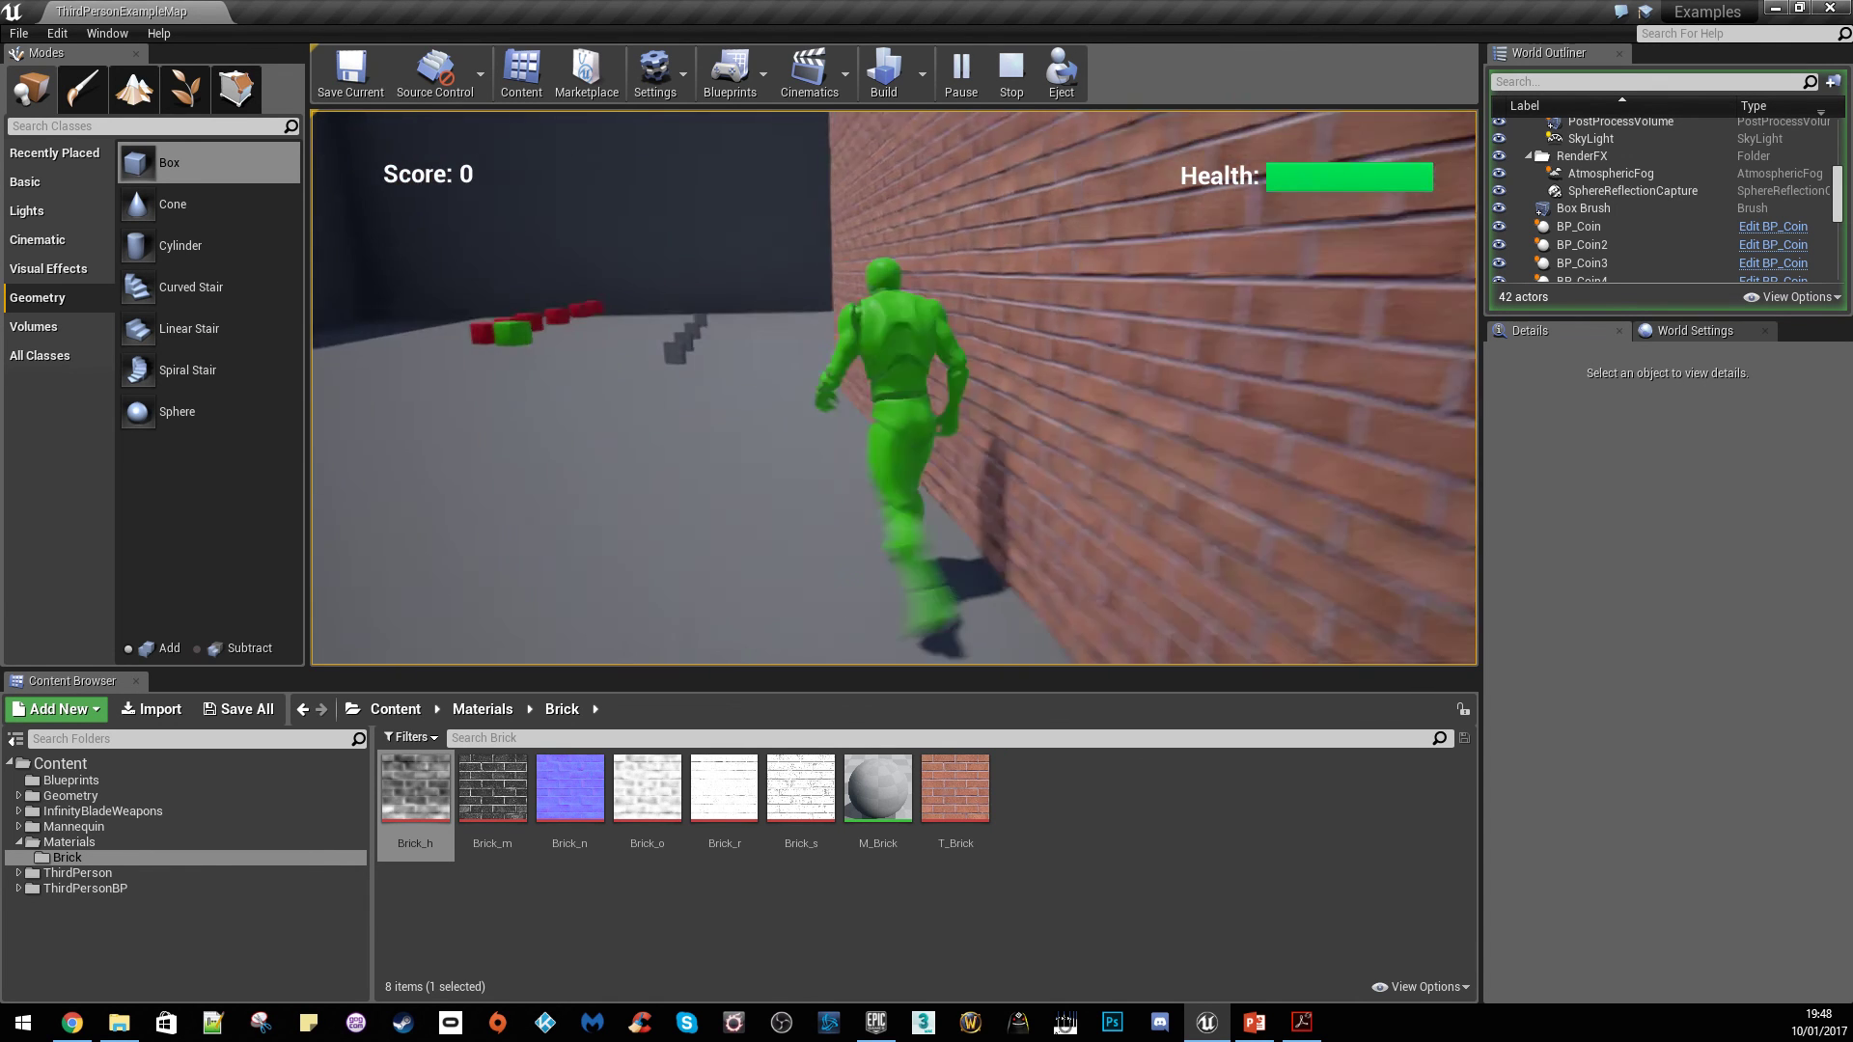
key("a")
key("w")
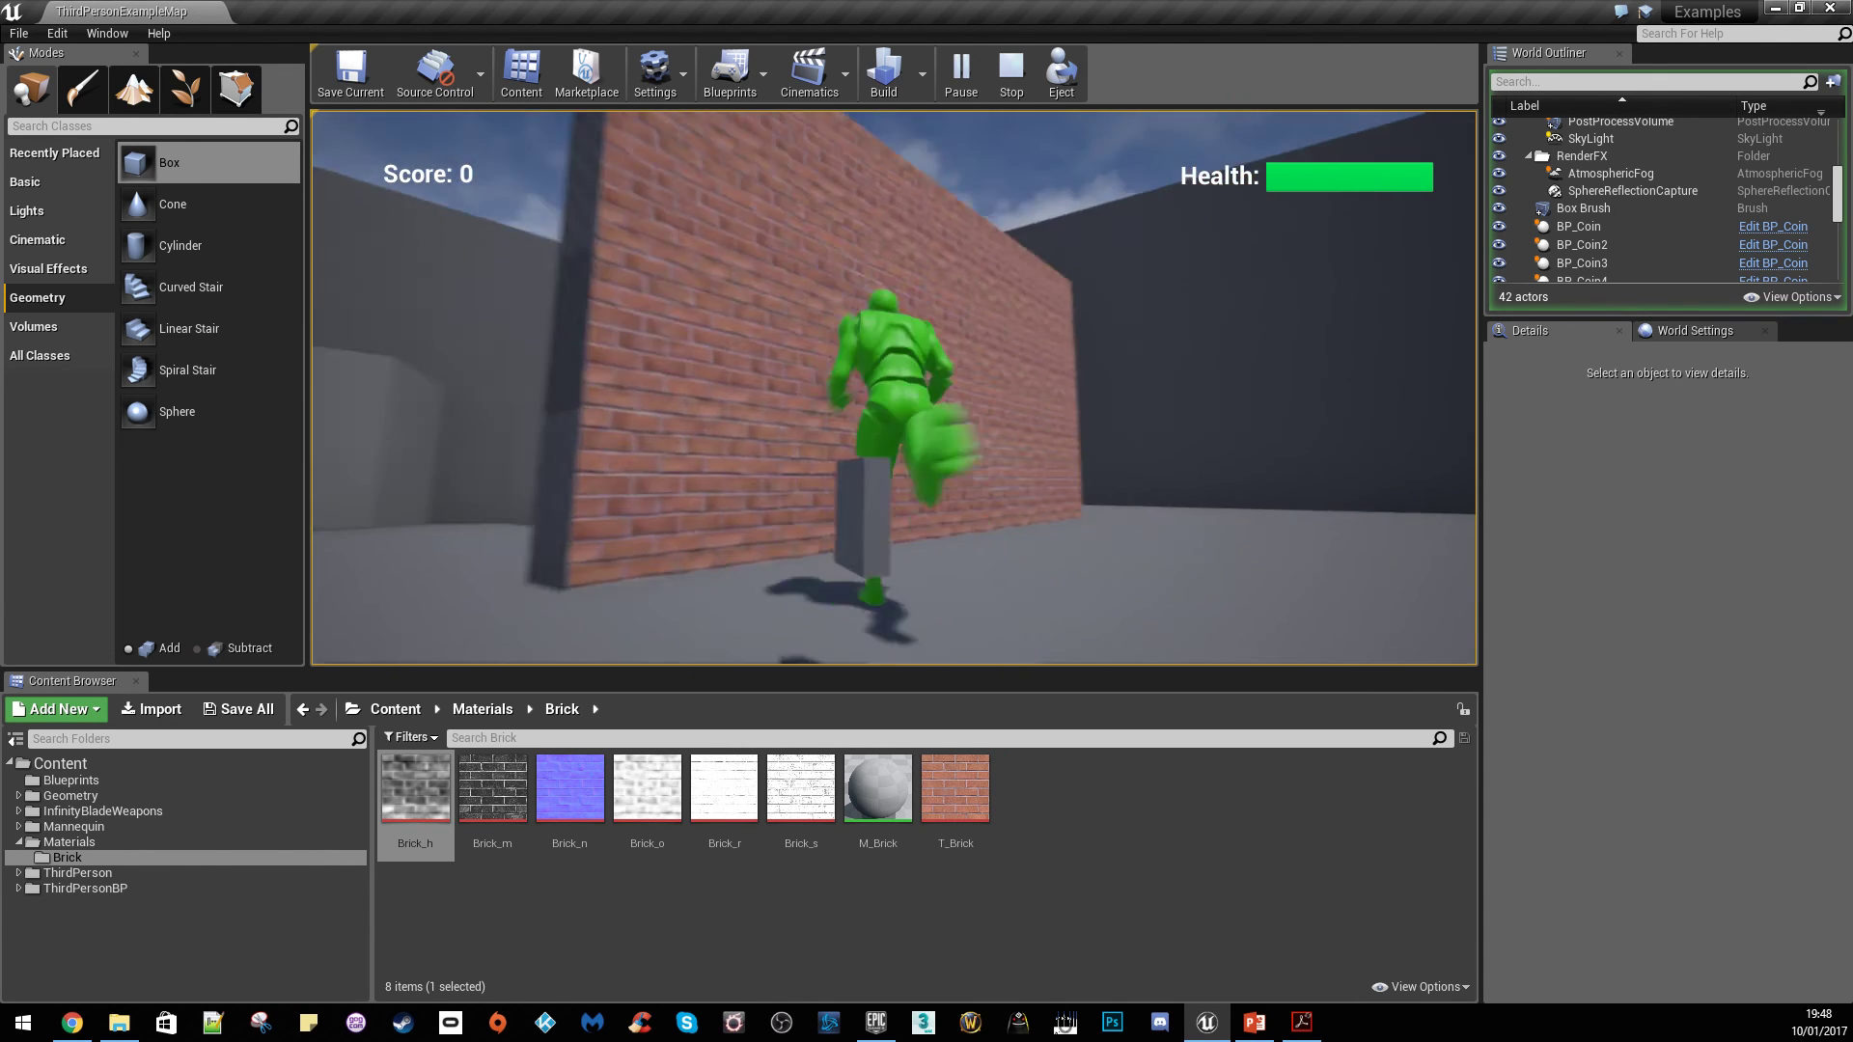
key("s")
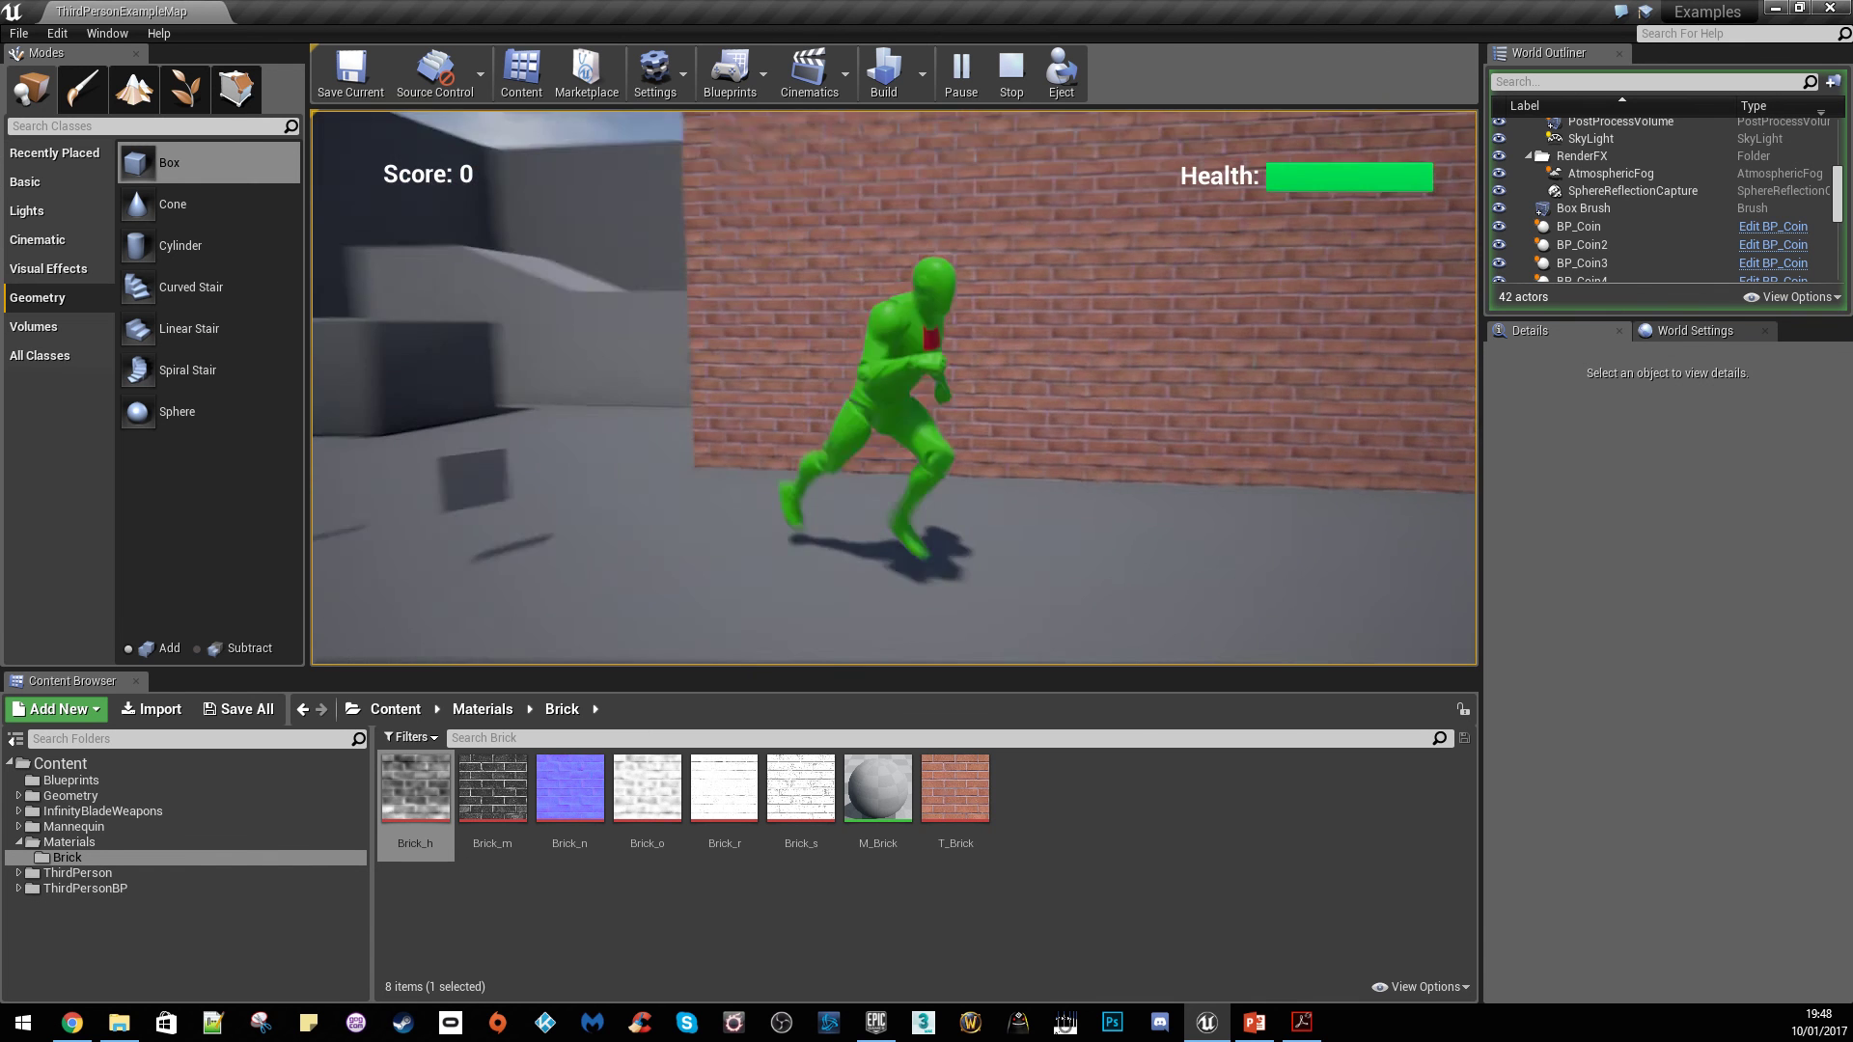
key("Escape")
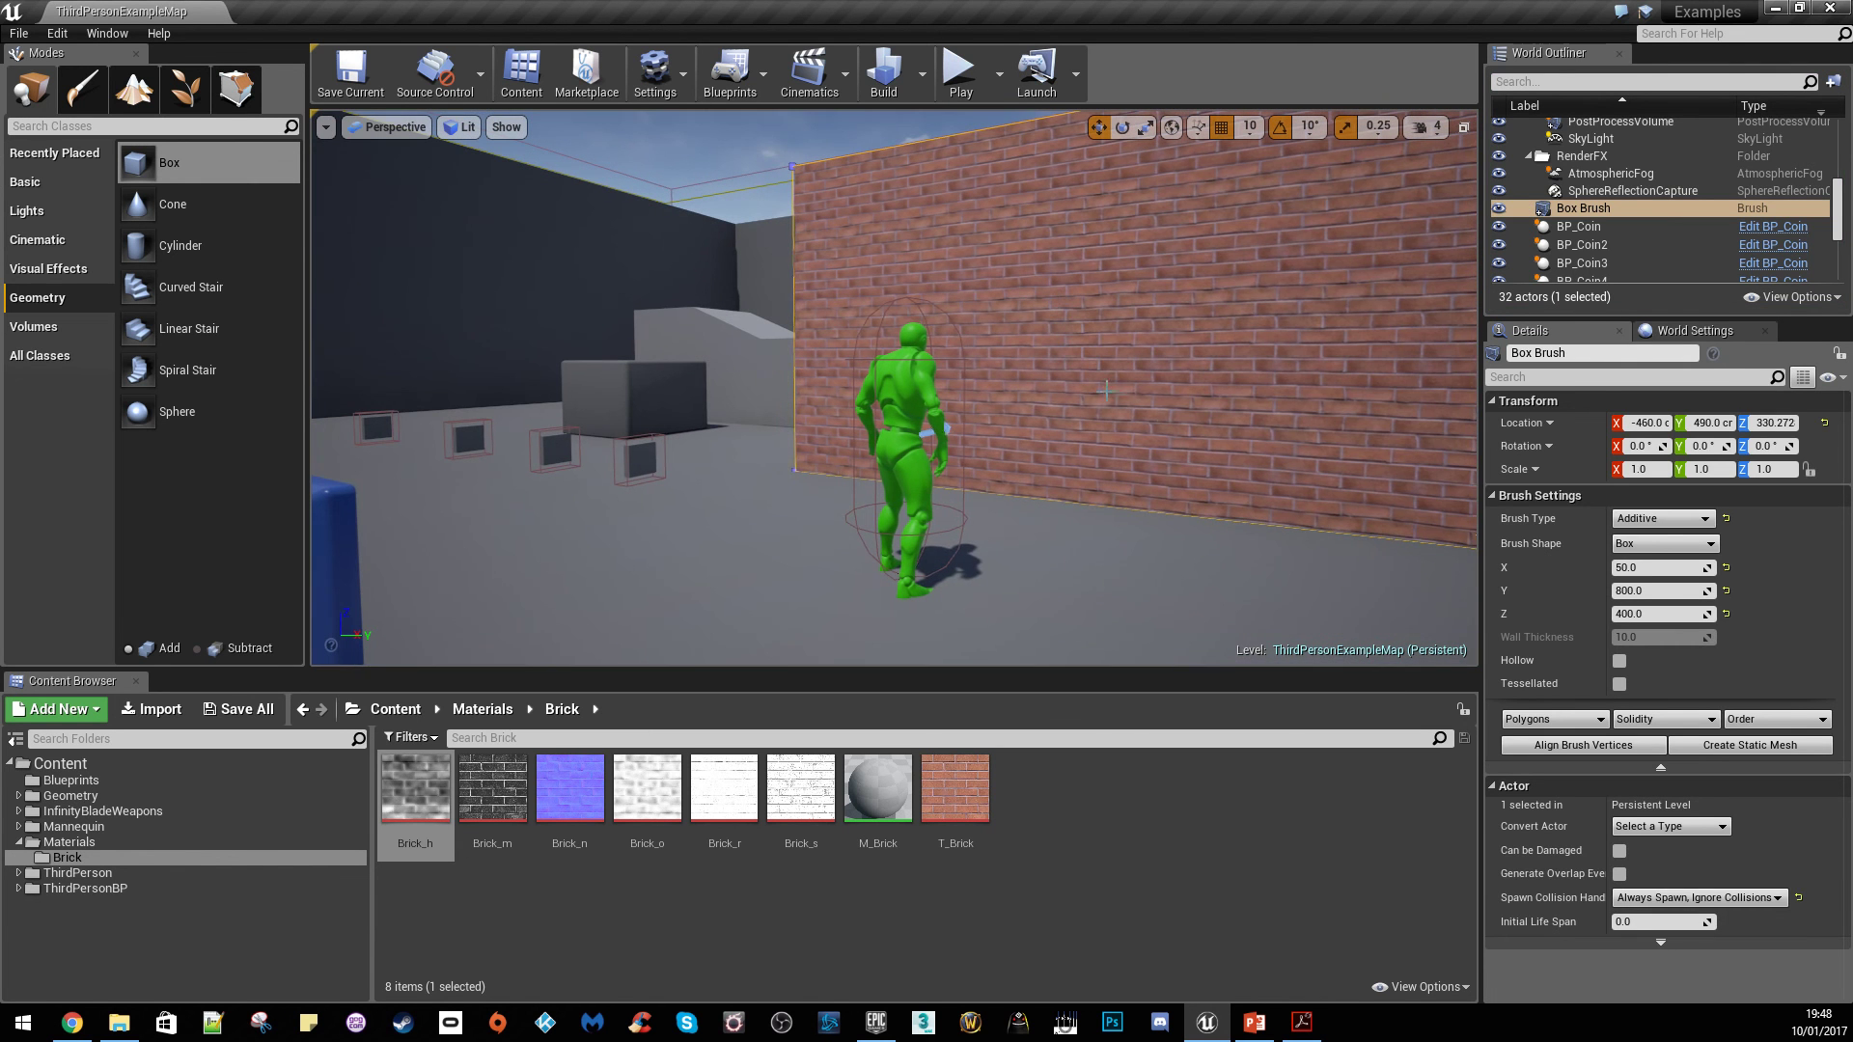
Place a point light in front of the brick wall and raise it to a Z location of 360 cm
left_click(1173, 552)
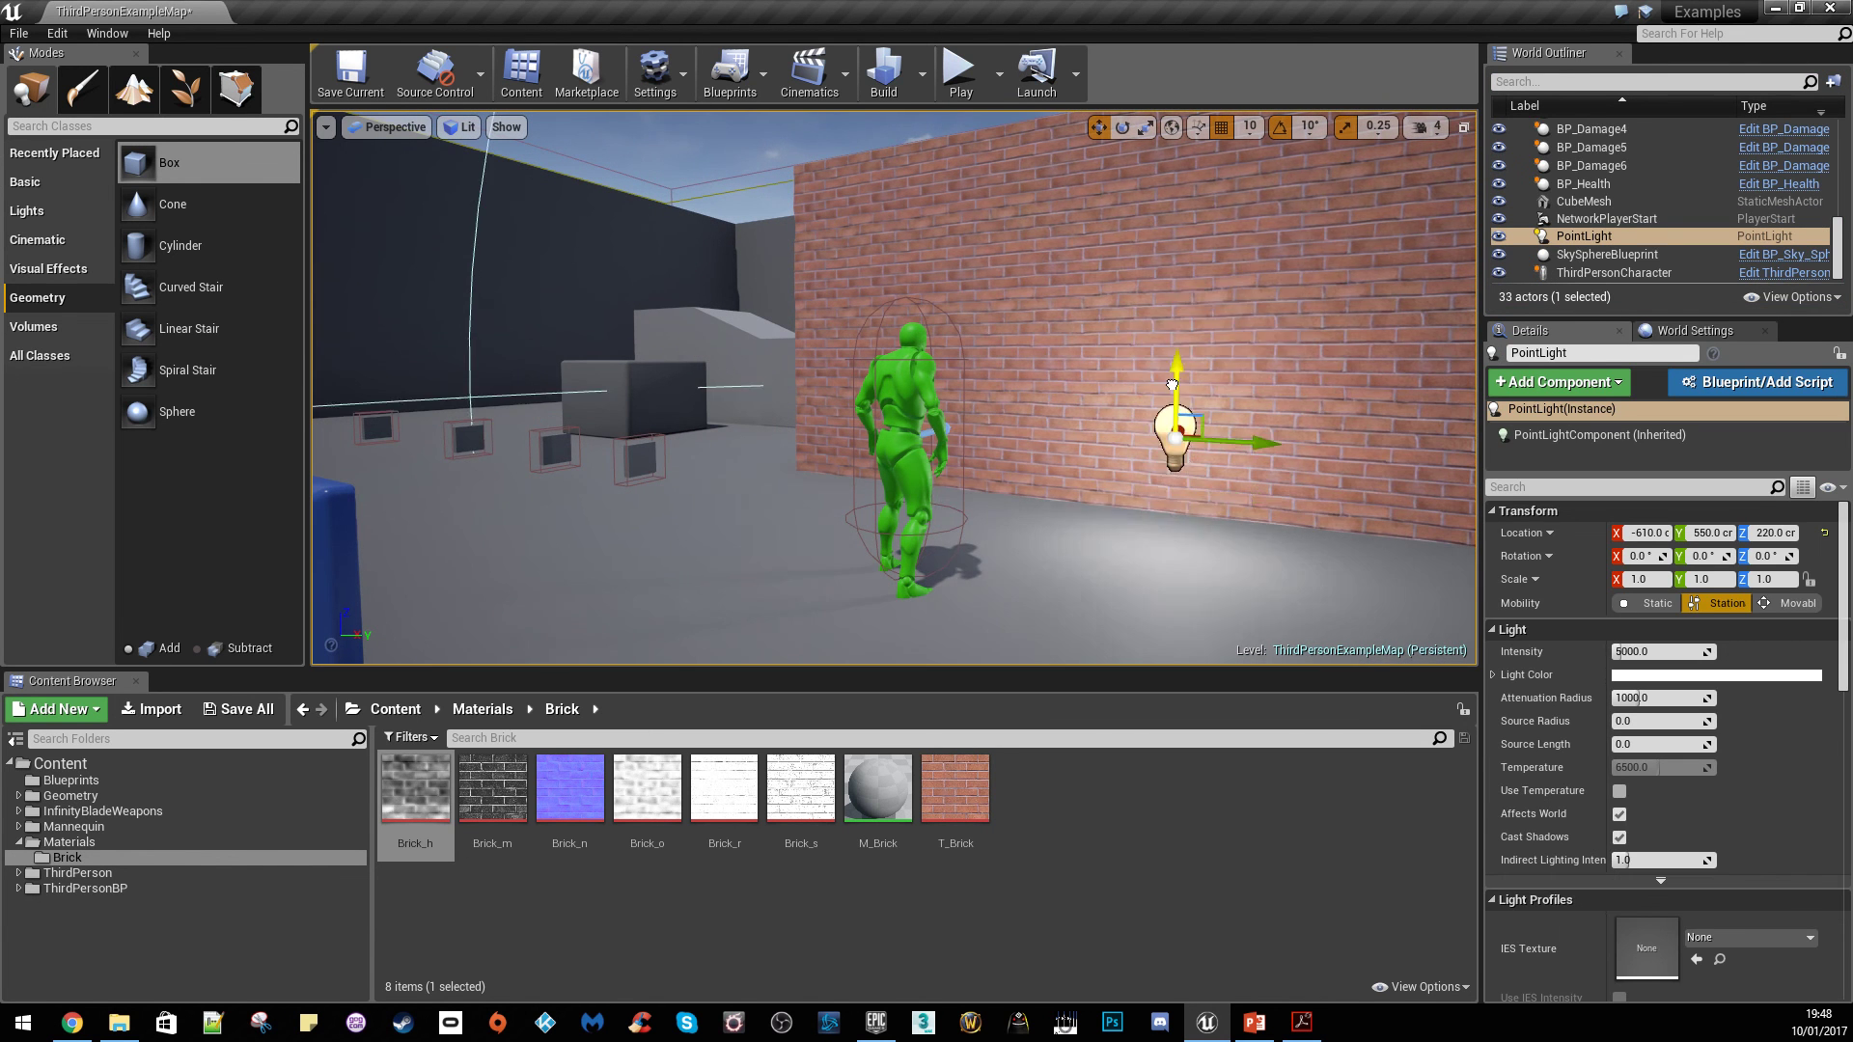
left_click_drag(1172, 385, 1172, 219)
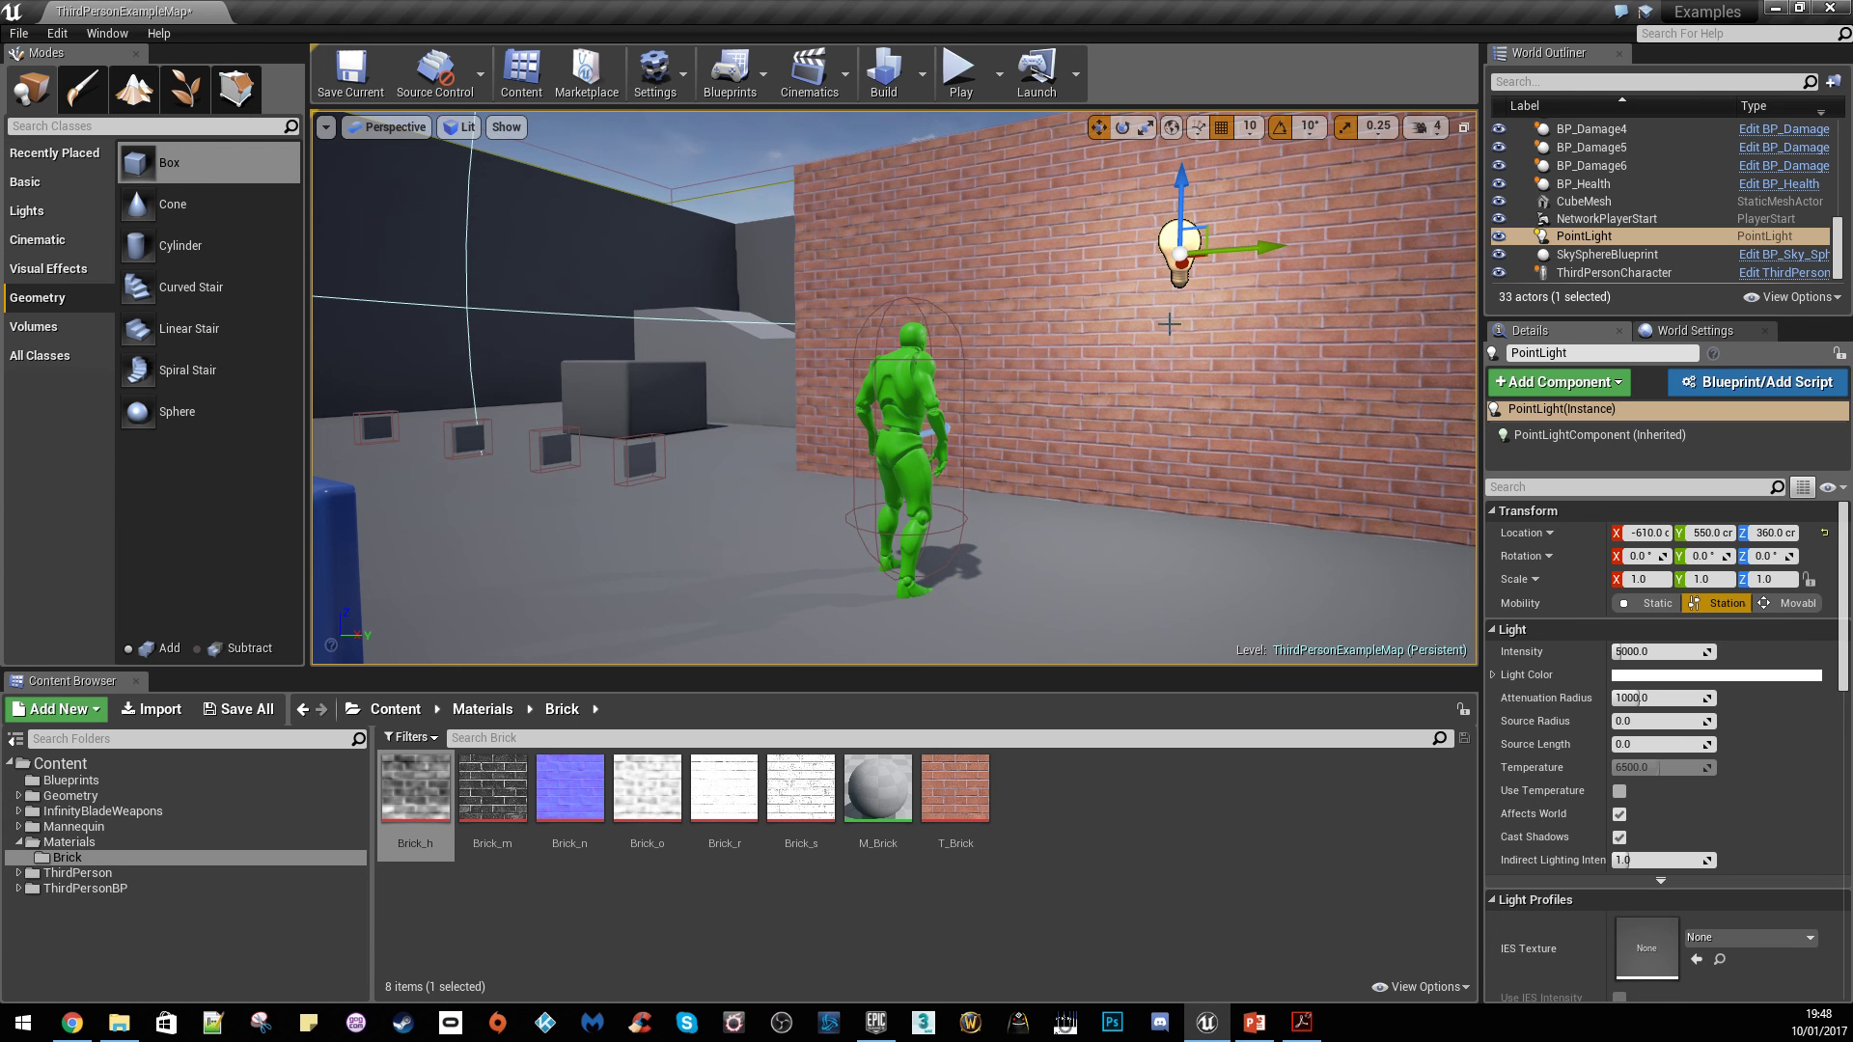
Play-test the level to examine how the point light falls on the brick wall from different distances, and end the session
left_click(961, 74)
left_click(1012, 234)
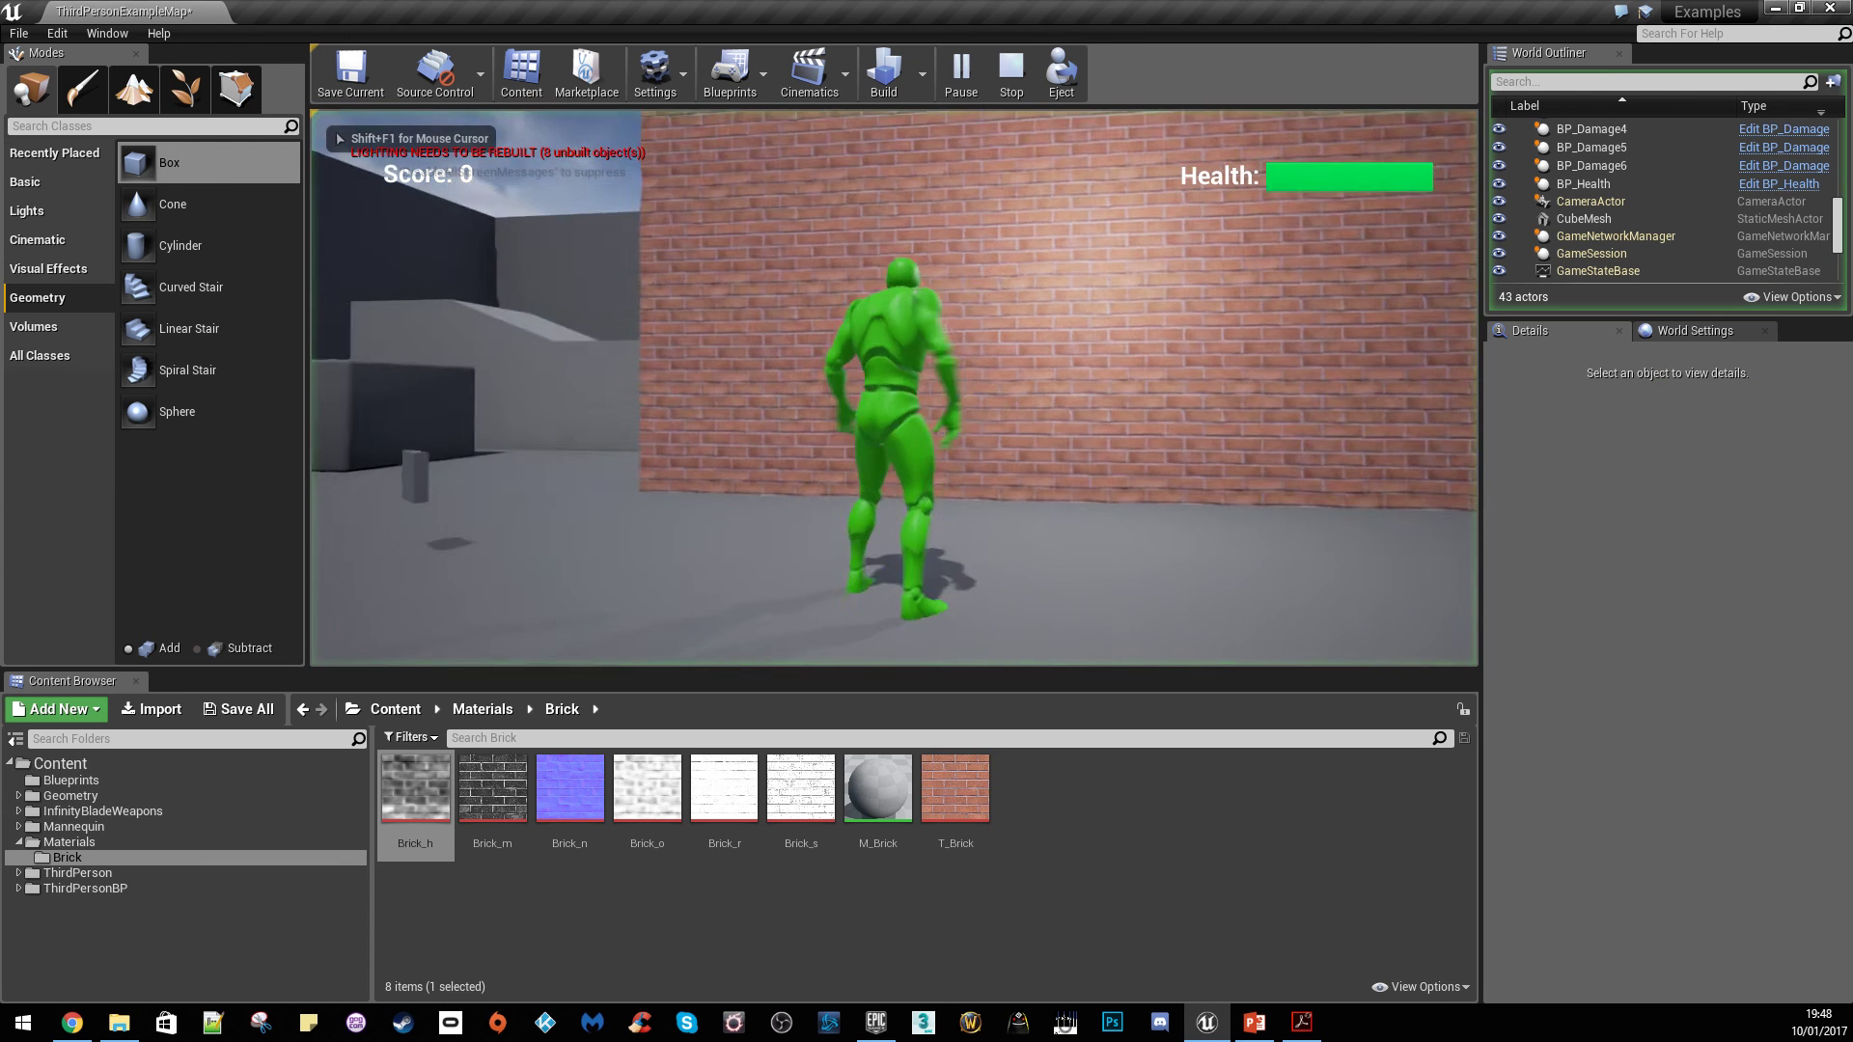
key("d")
key("w")
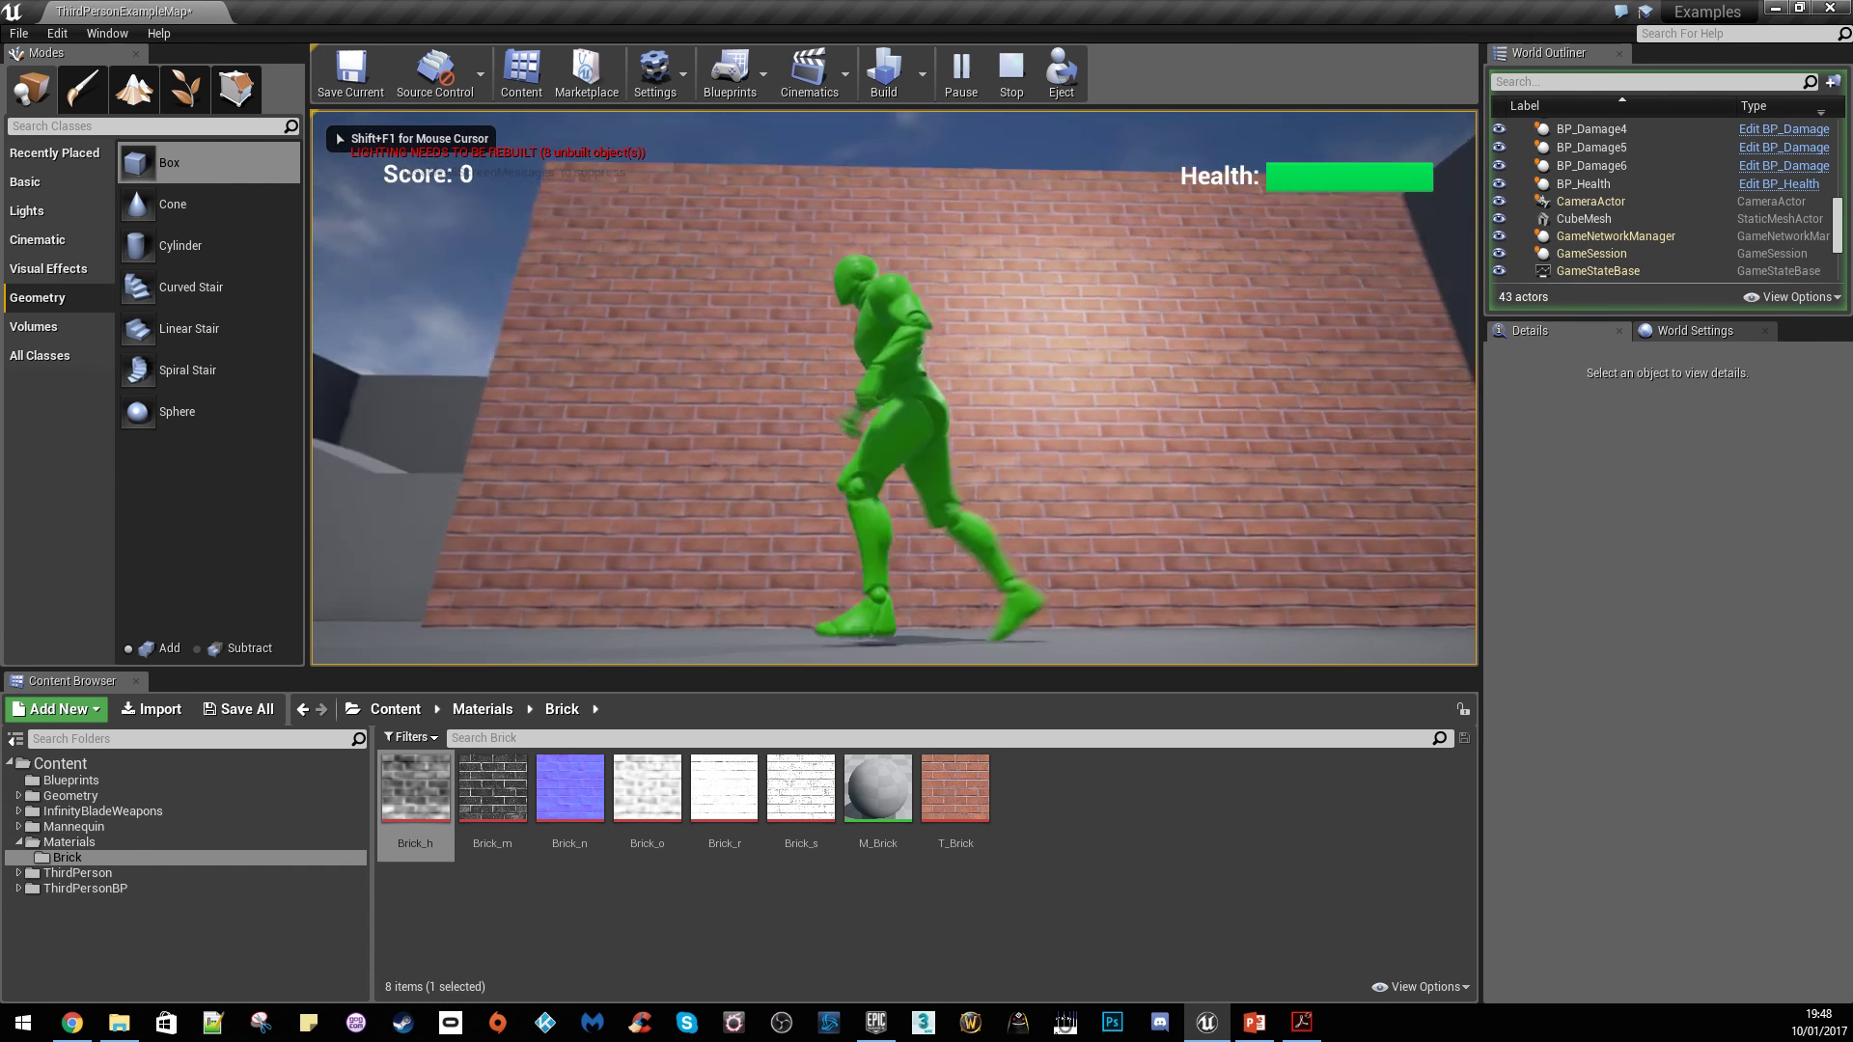
key("a")
key("s")
key("d")
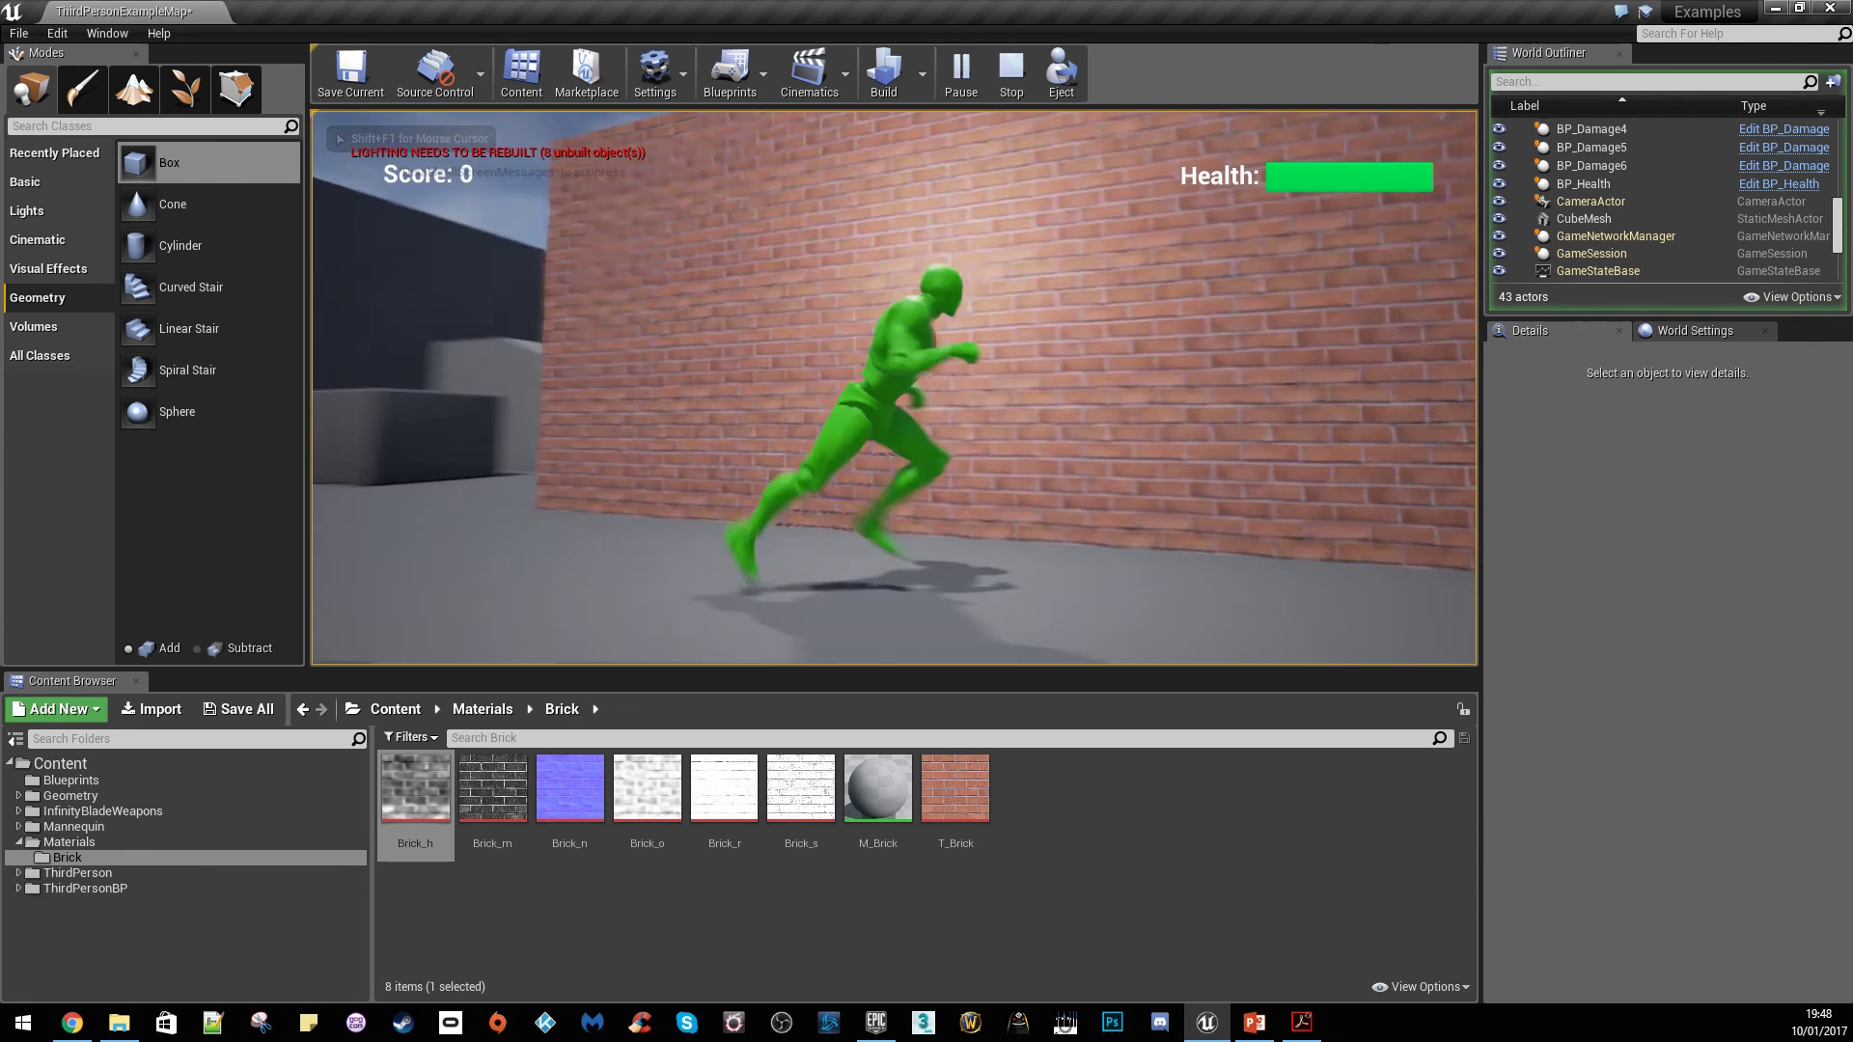
key("s")
key("a")
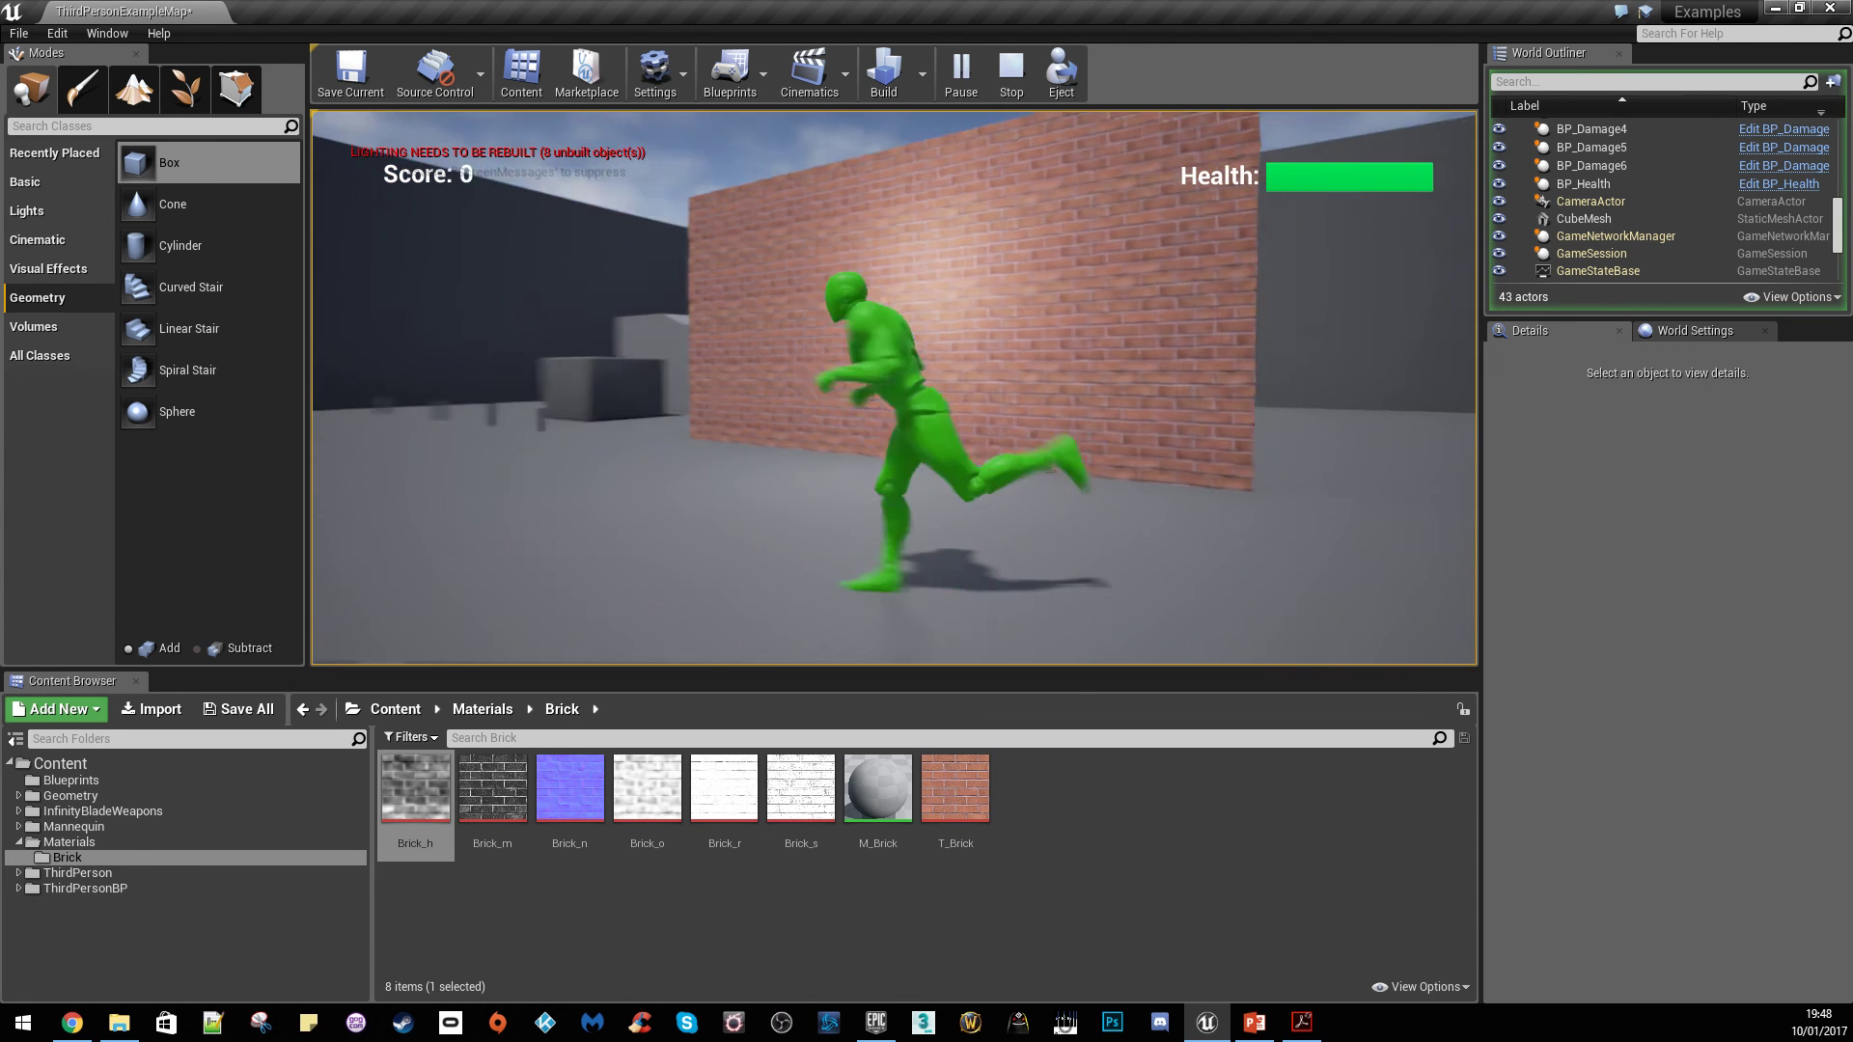
key("s")
key("a")
key("w")
key("a")
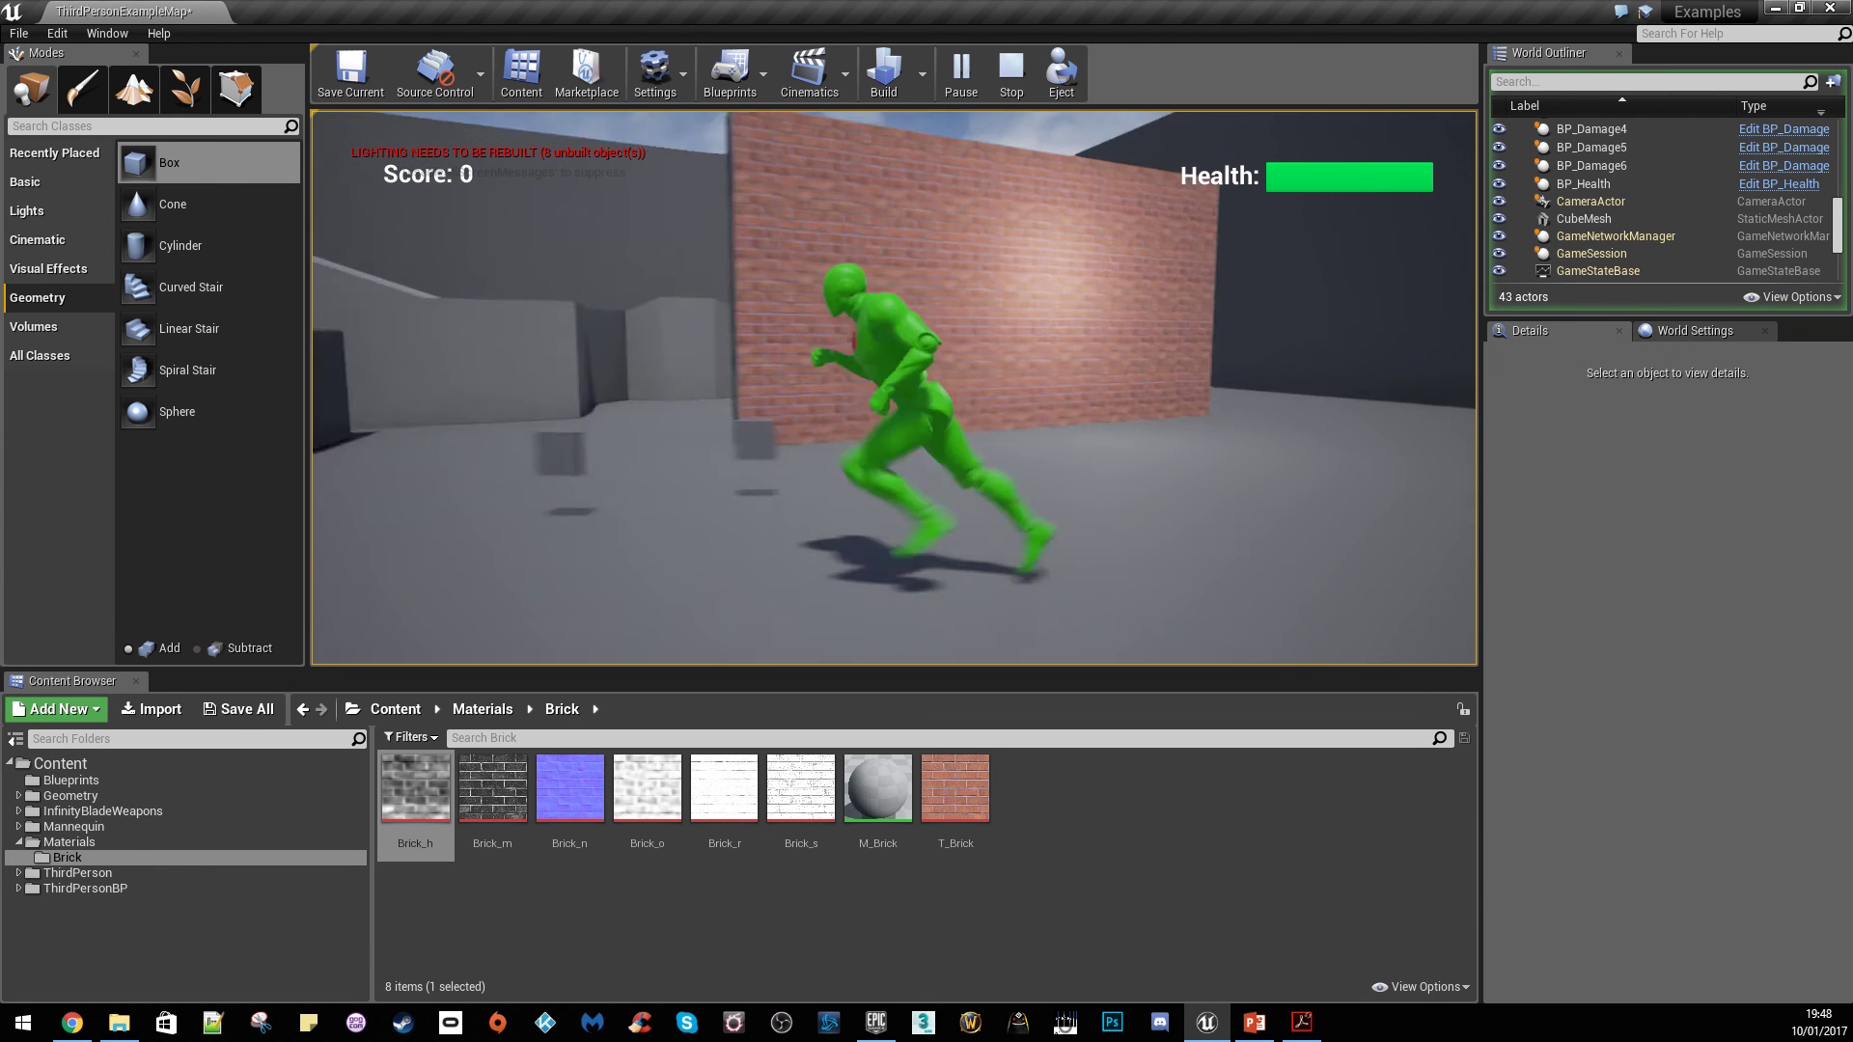
key("w")
key("Escape")
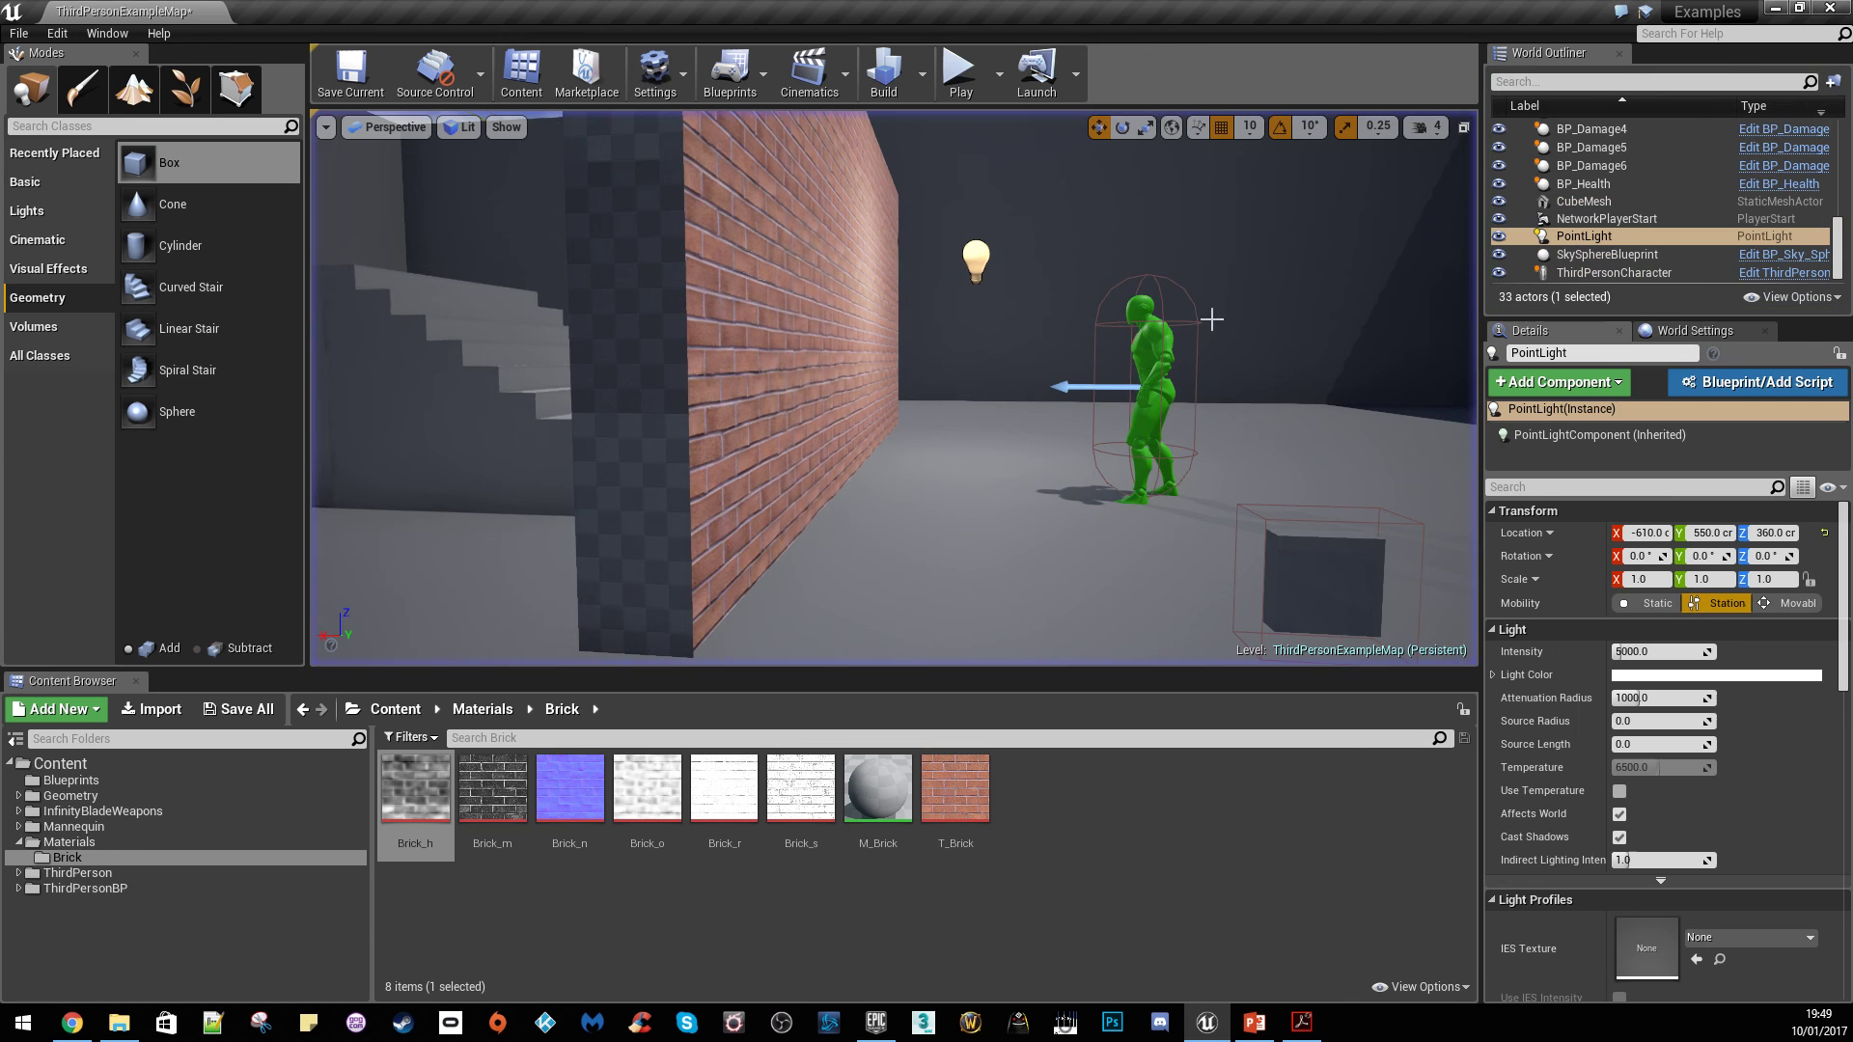
Open the M_Brick material for editing
double_click(878, 790)
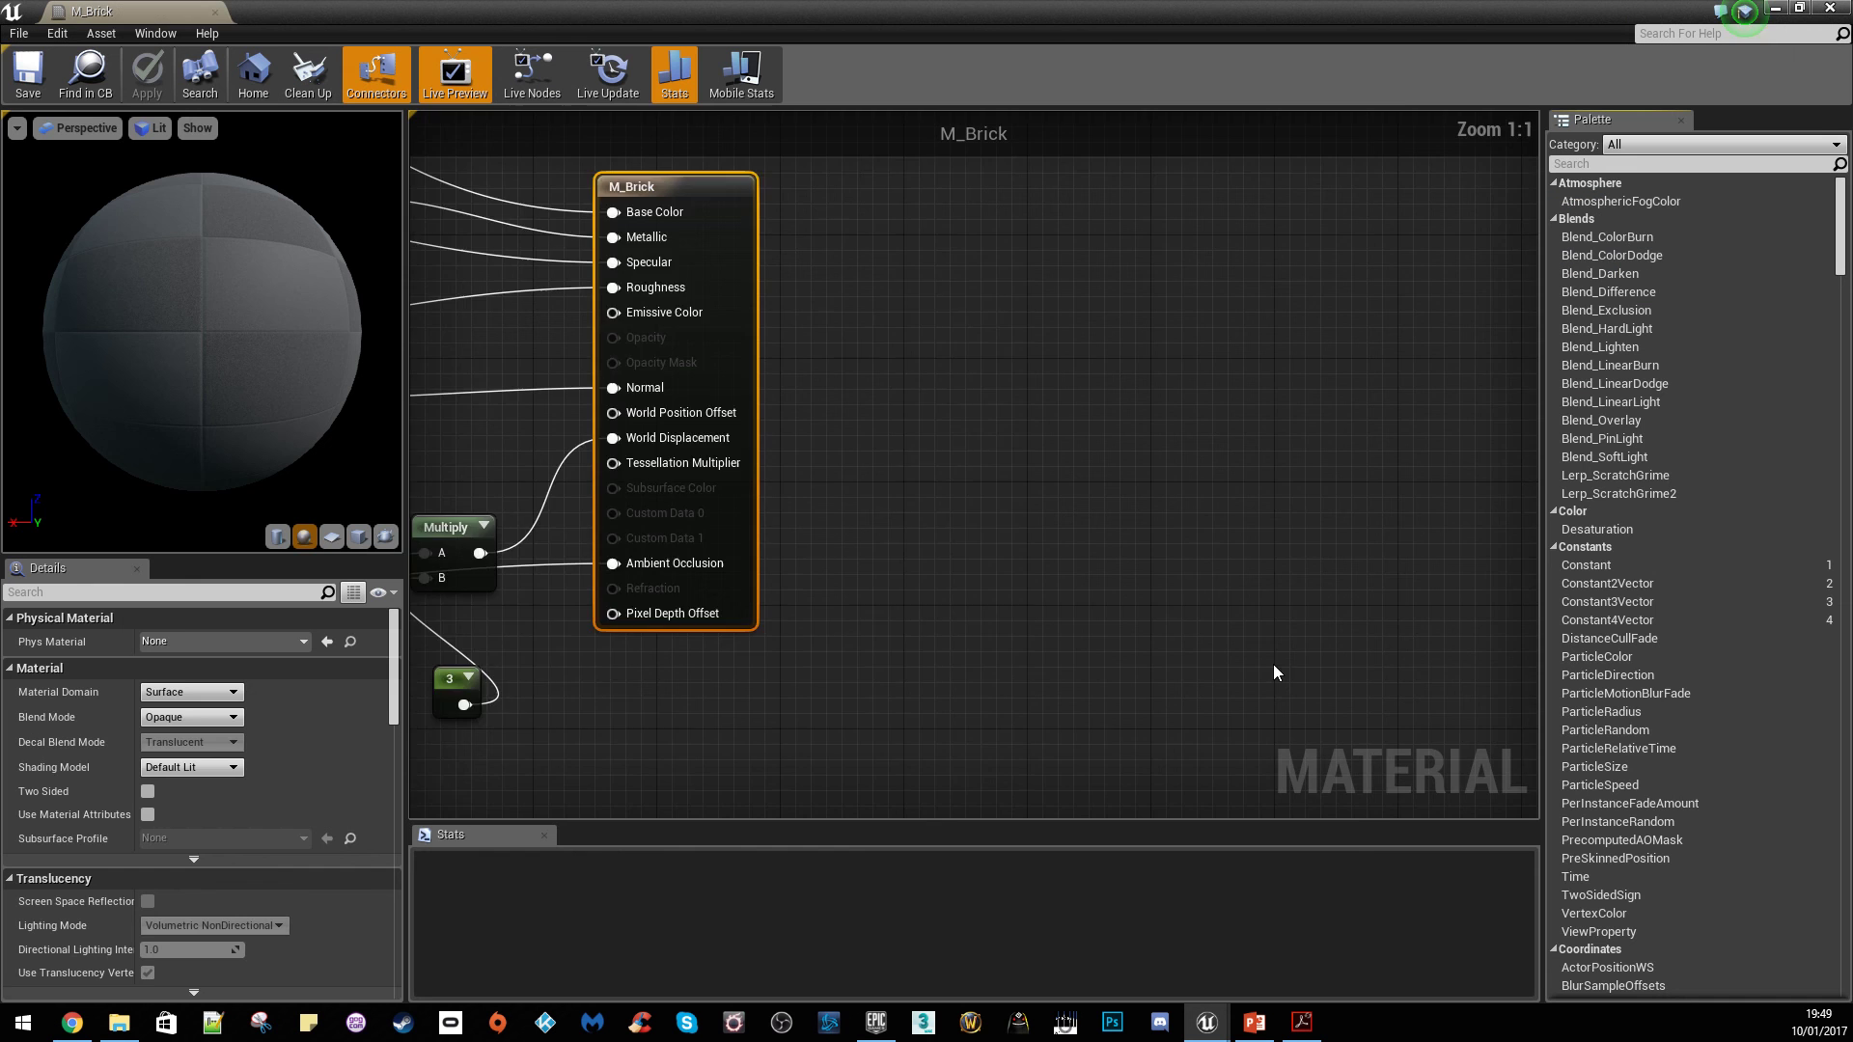
left_click(769, 777)
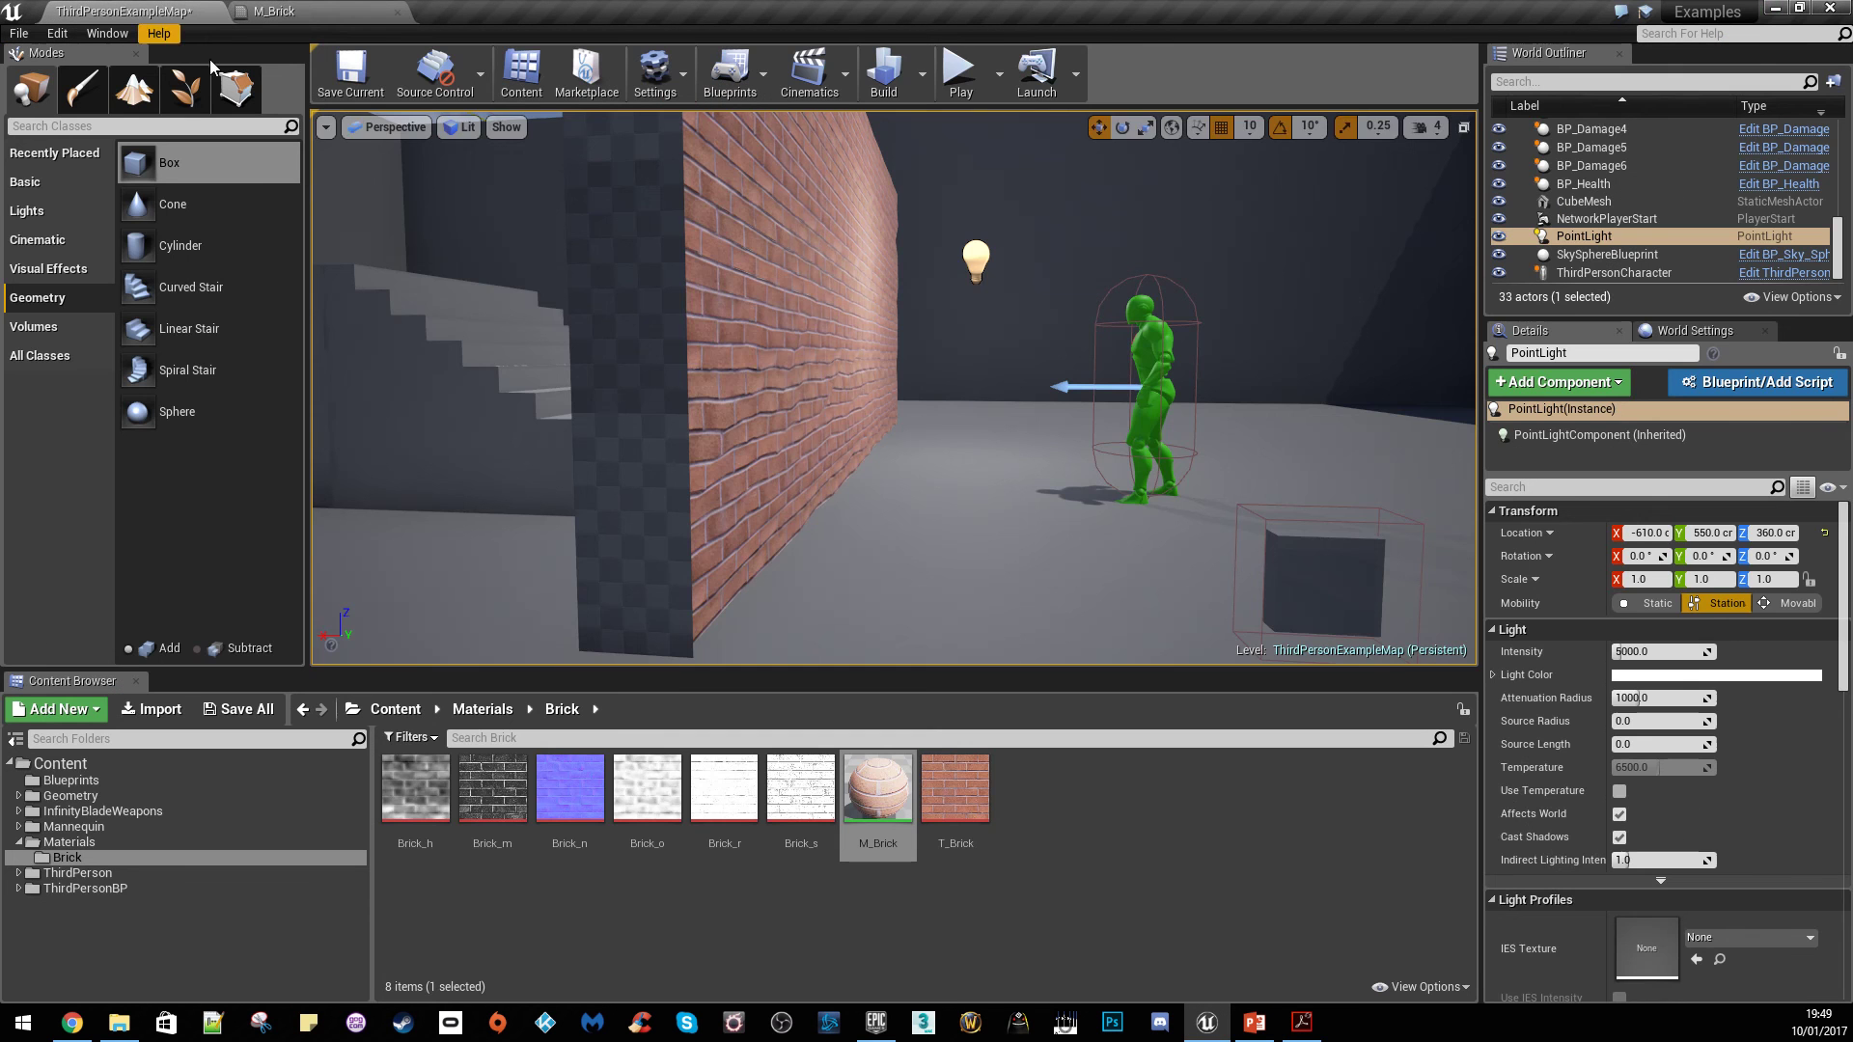
Play-test the level again to examine the displaced bricks up close and from a distance
left_click(977, 93)
key("w")
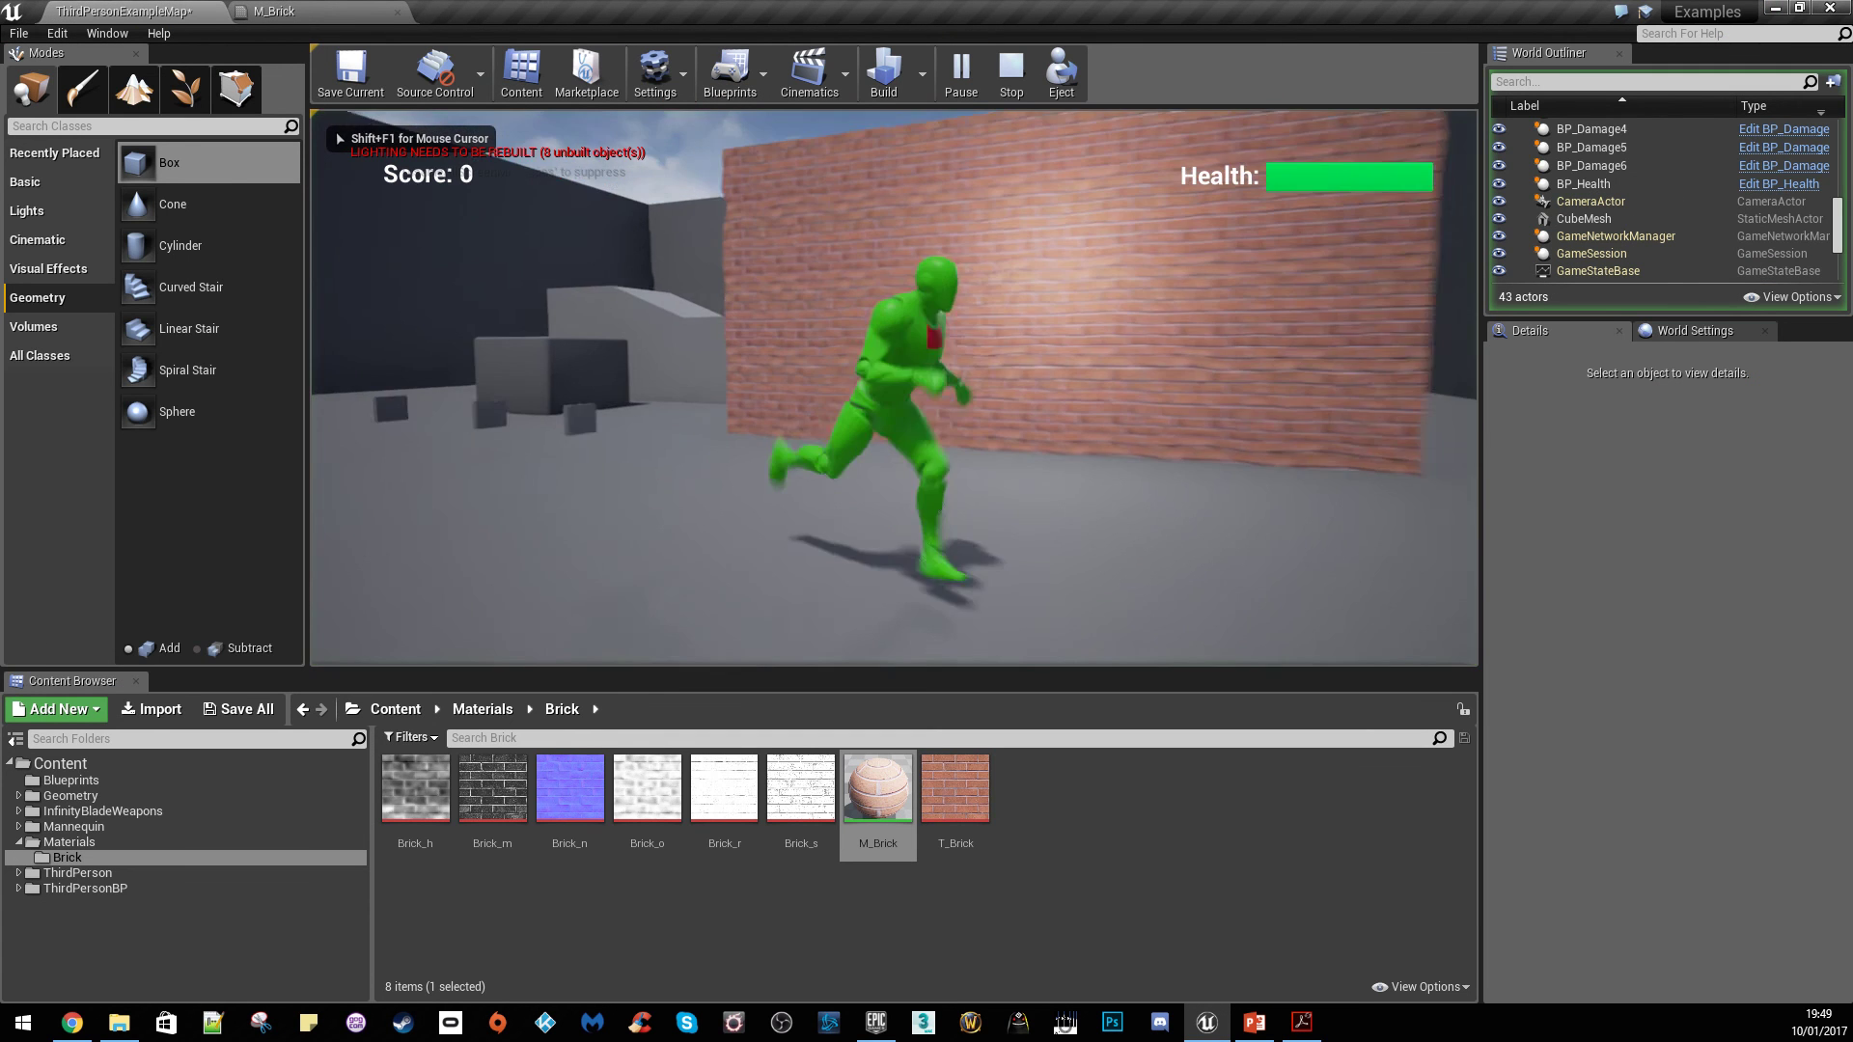
key("d")
key("w")
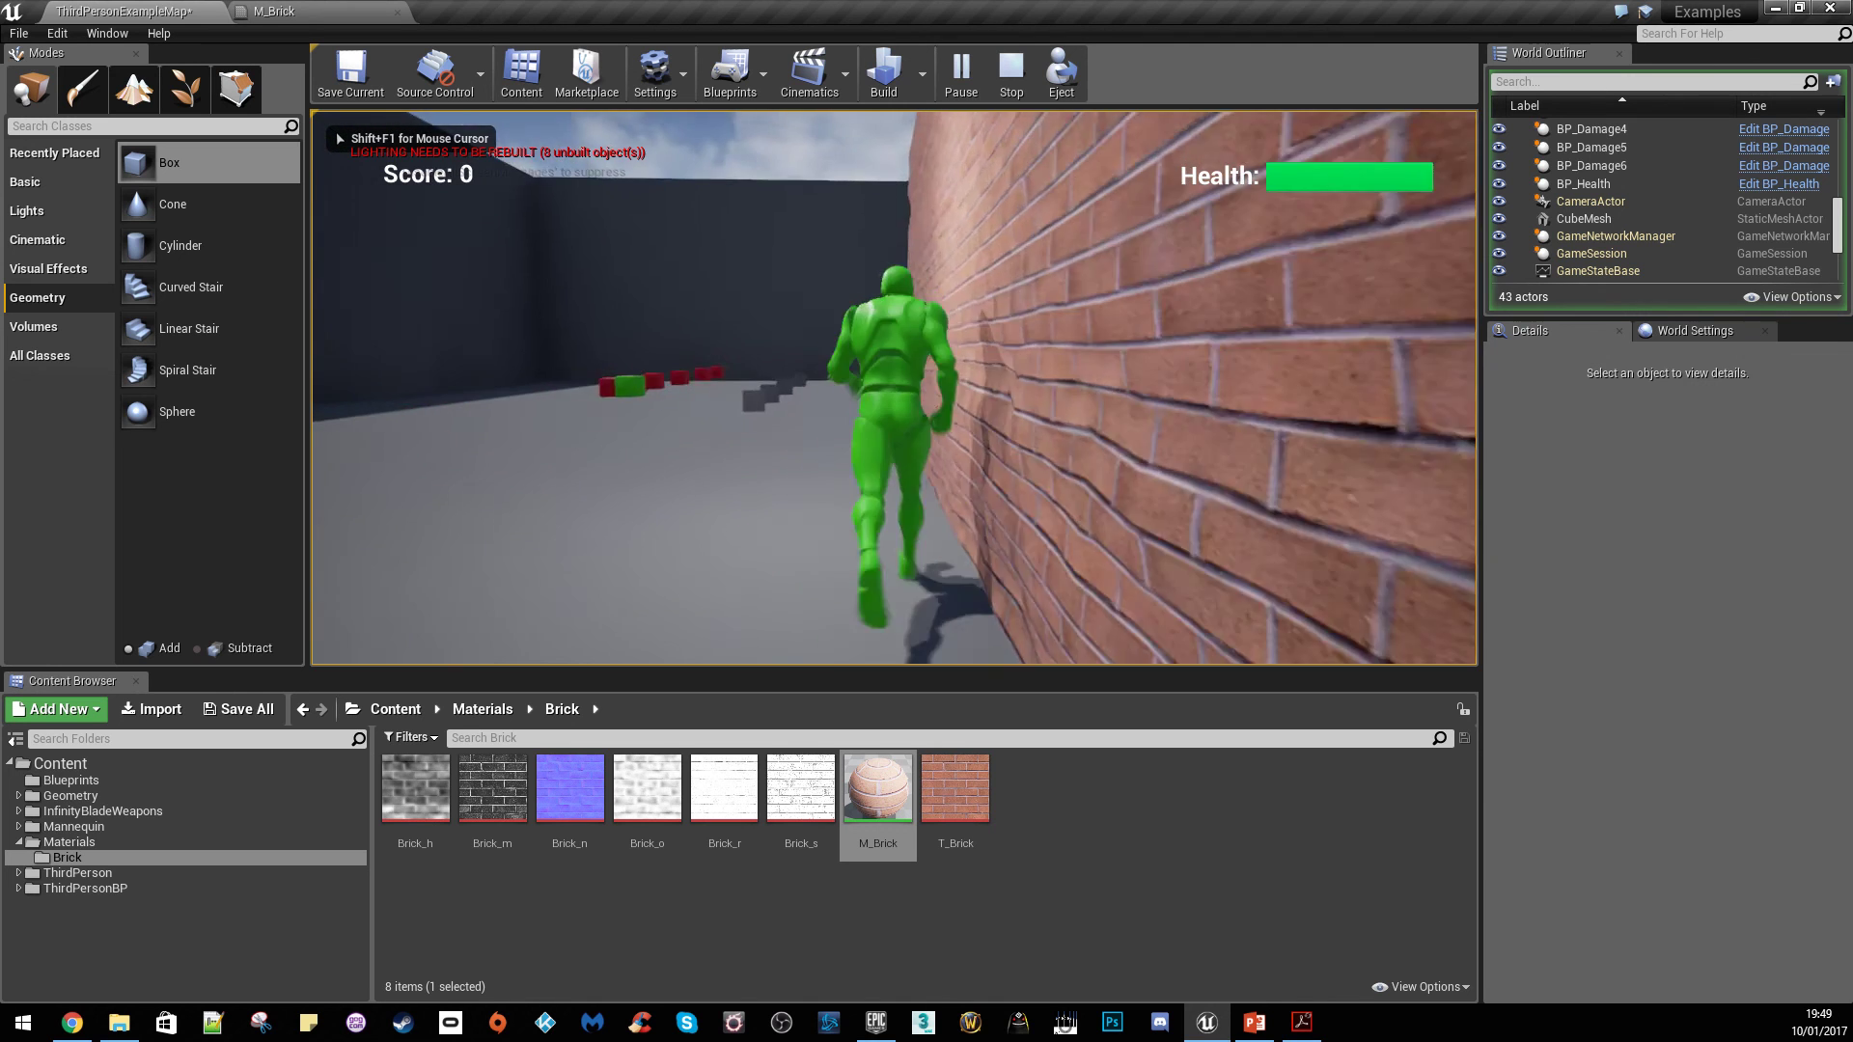
key("a")
key("a")
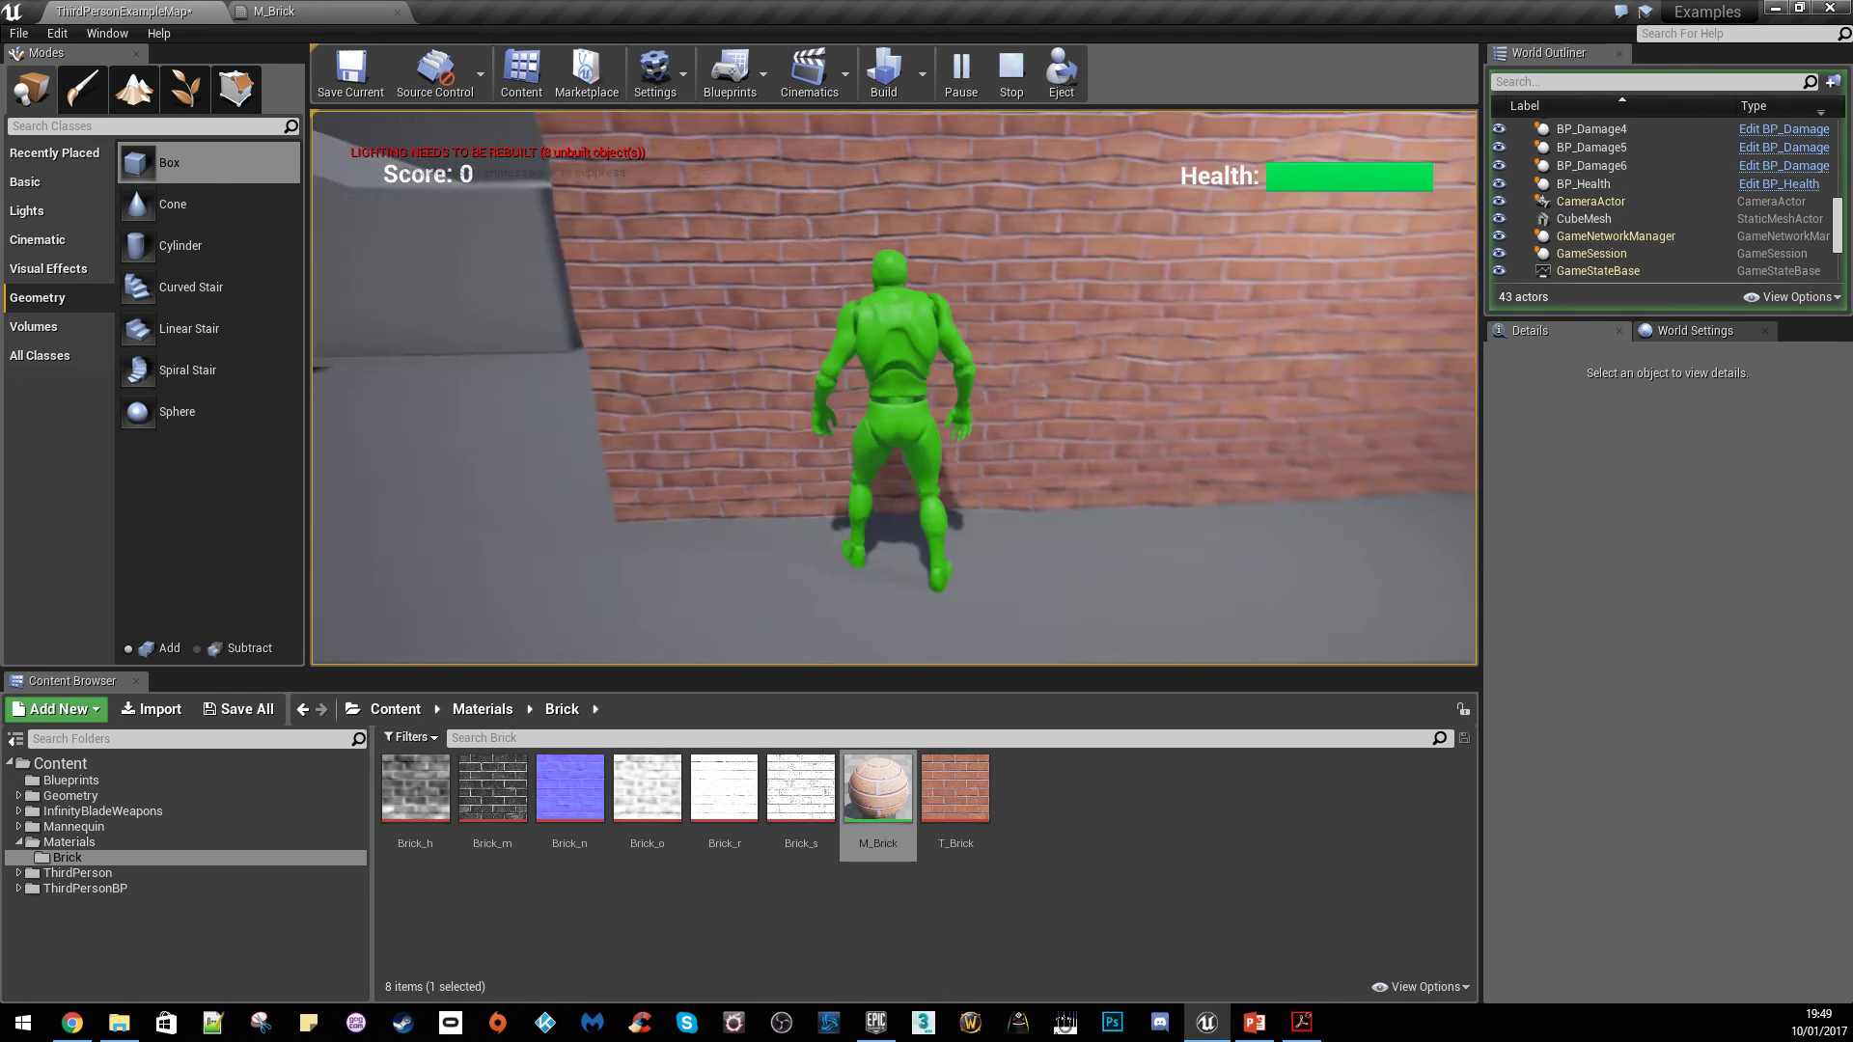
key("s")
key("s")
key("a")
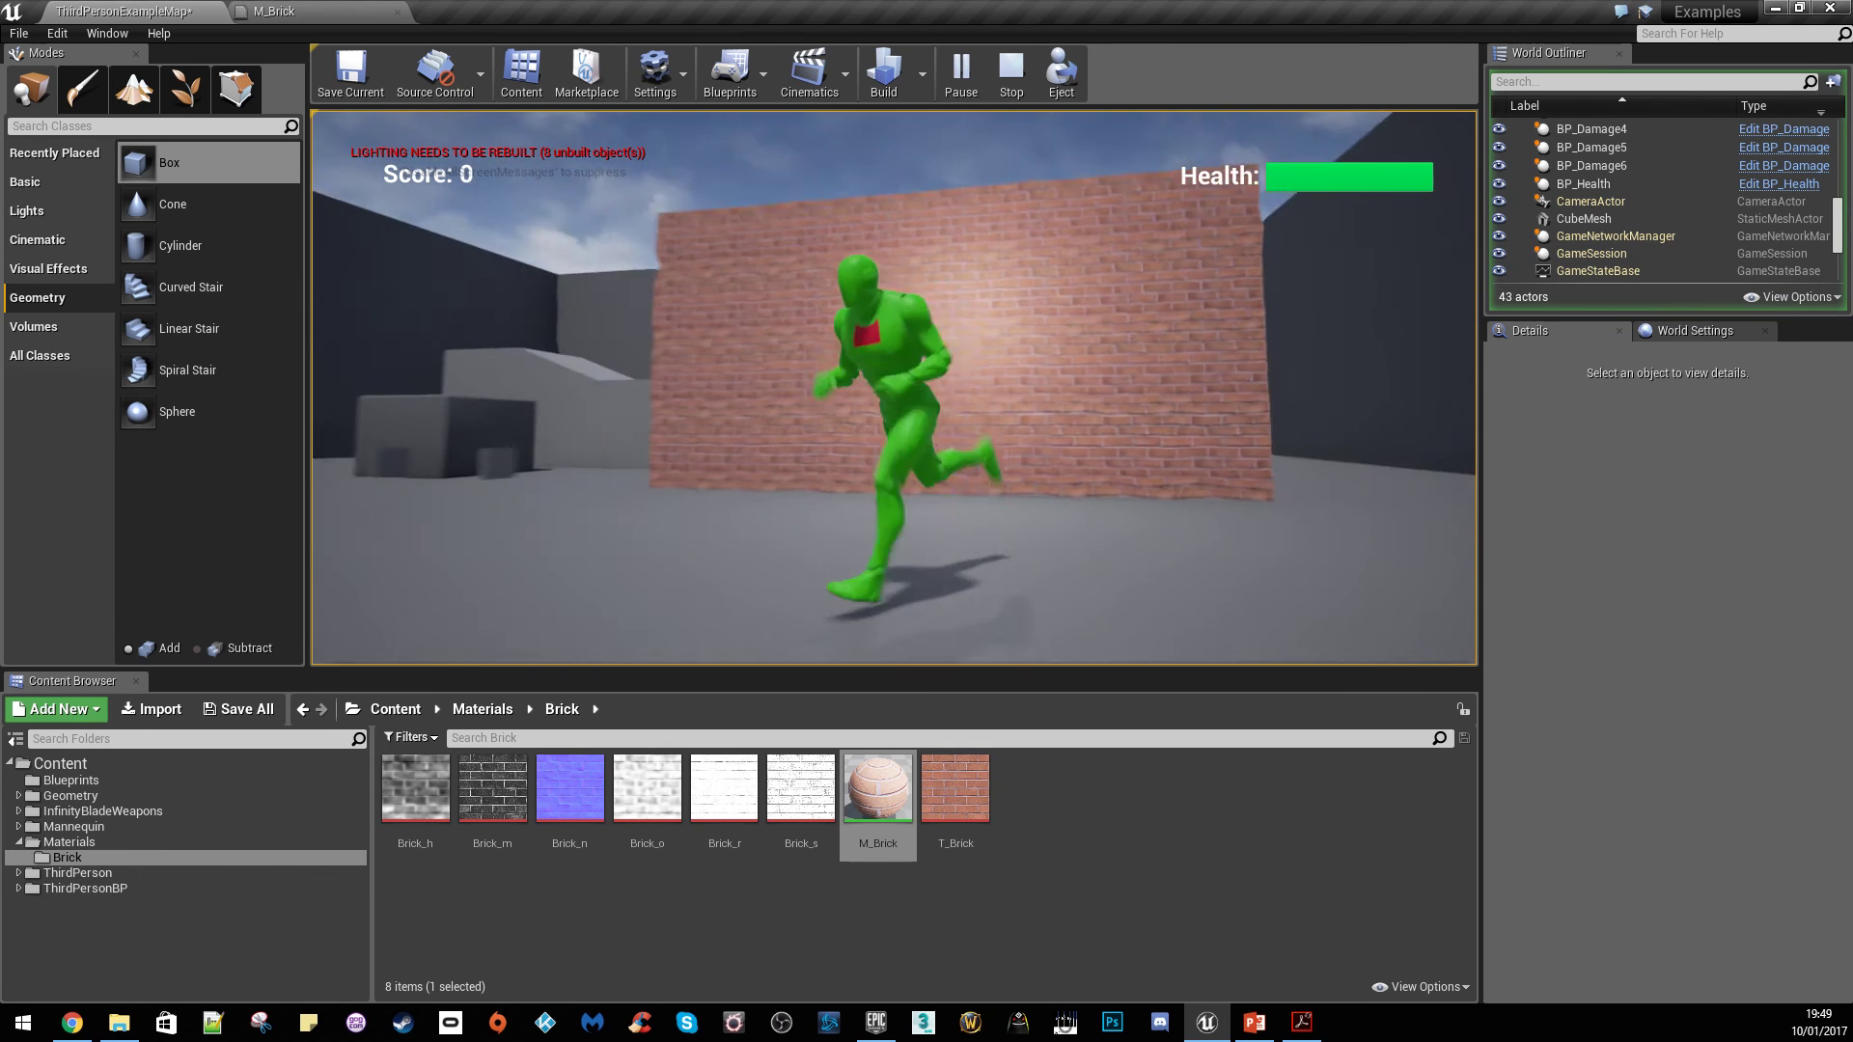
key("w")
key("s")
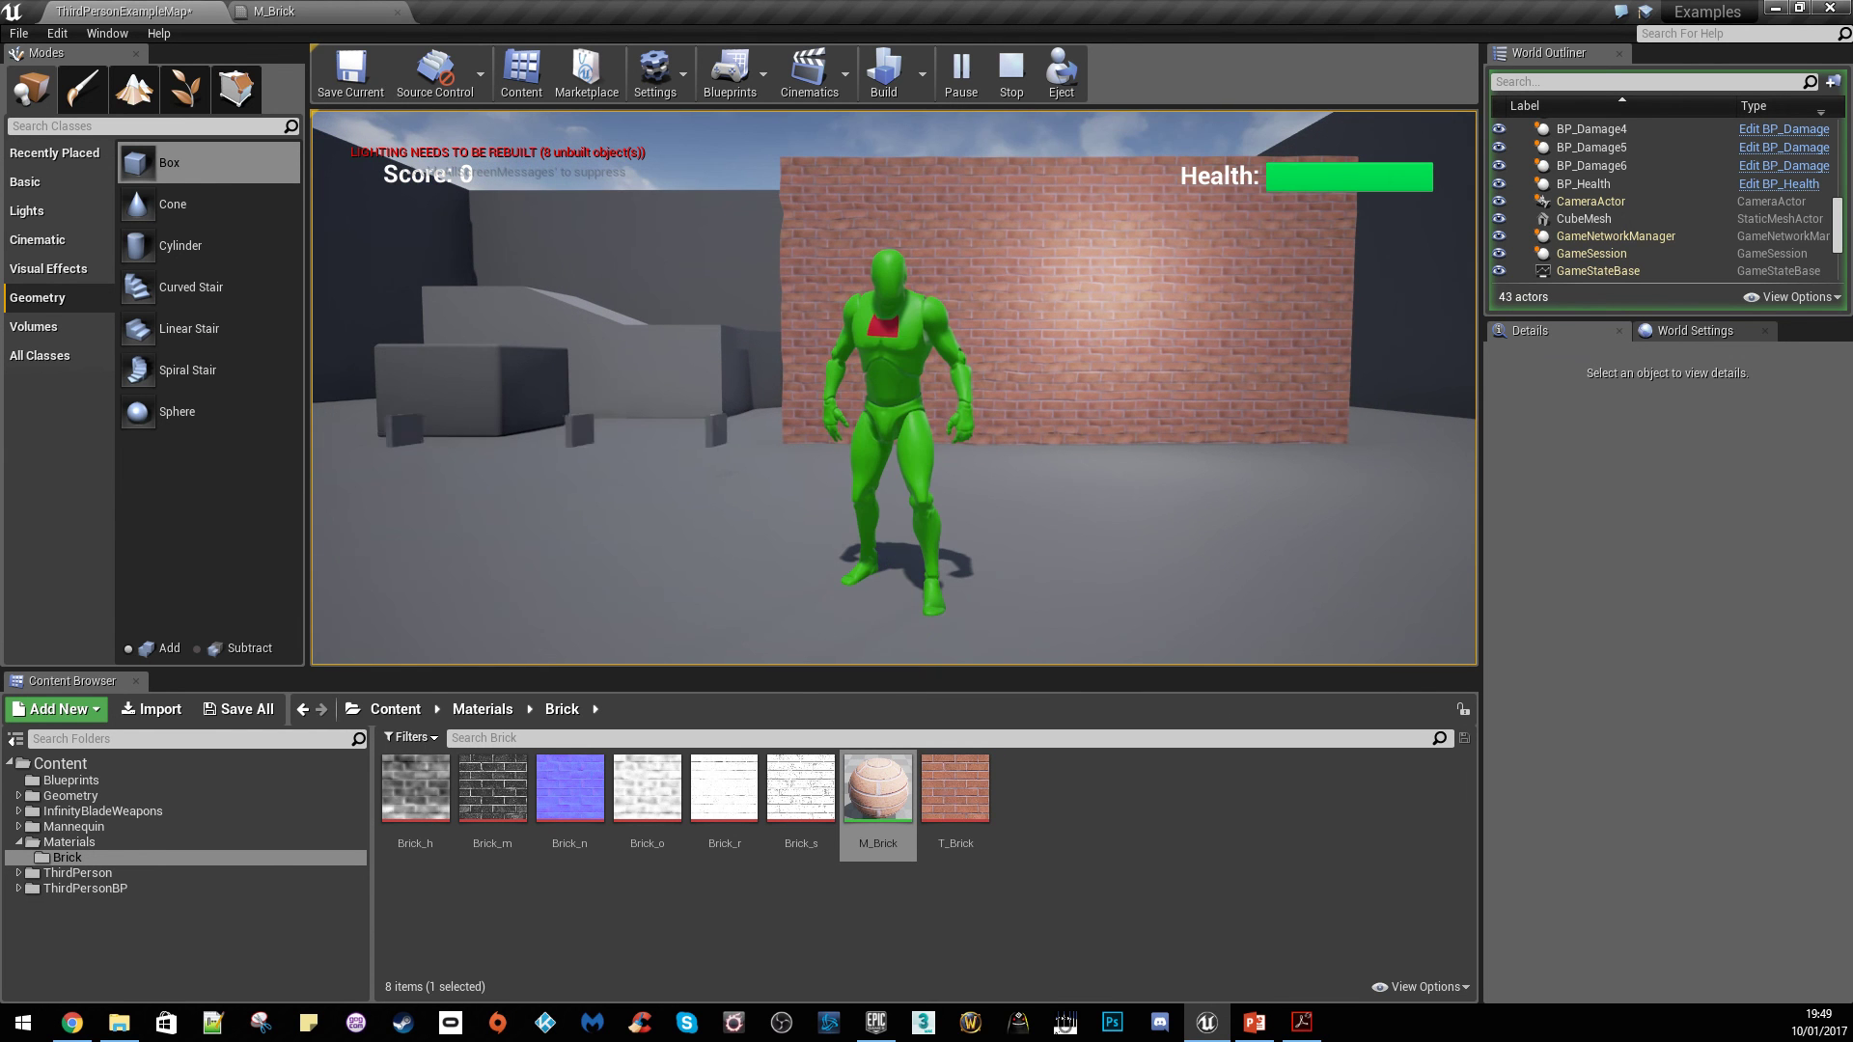